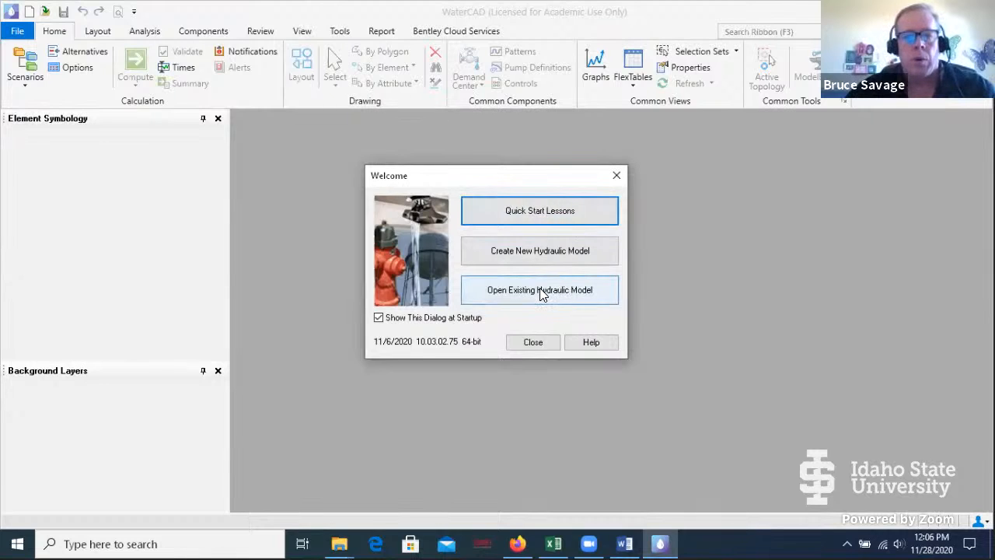
Create a new hydraulic model and enable change tracking for it
left_click(560, 252)
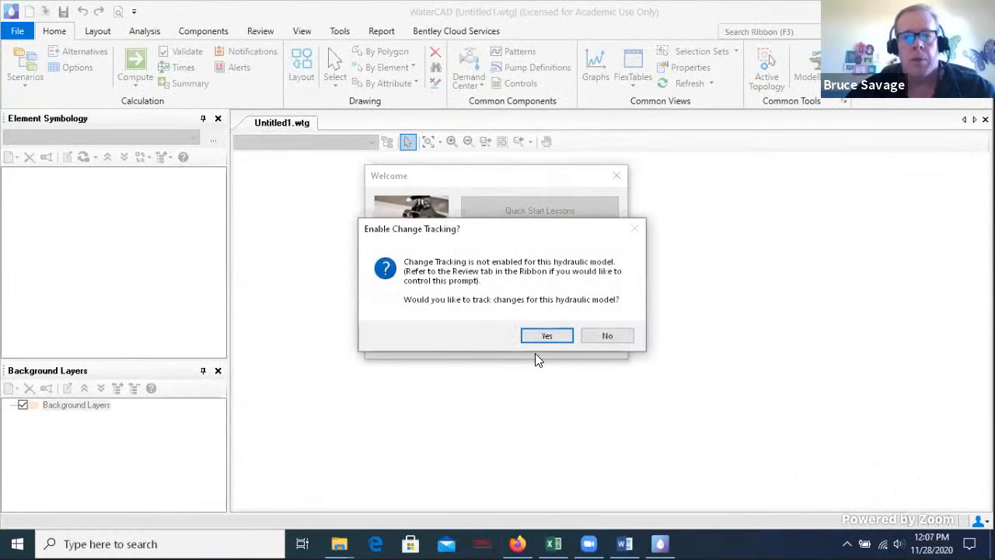
left_click(546, 335)
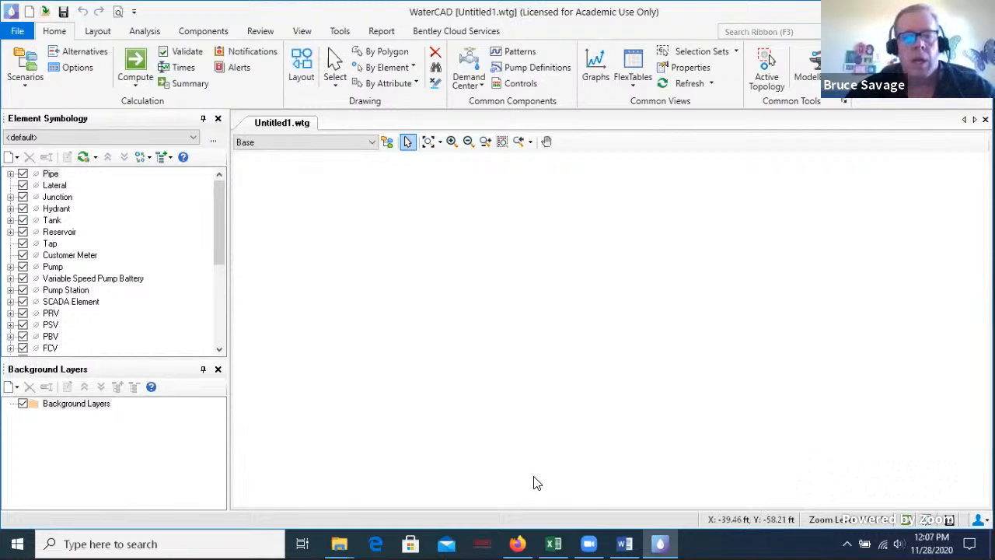
Switch to the Word homework document, review the pipe network diagram, pipe, junction and pump curve tables, and return to WaterCAD
mouse_move(624, 544)
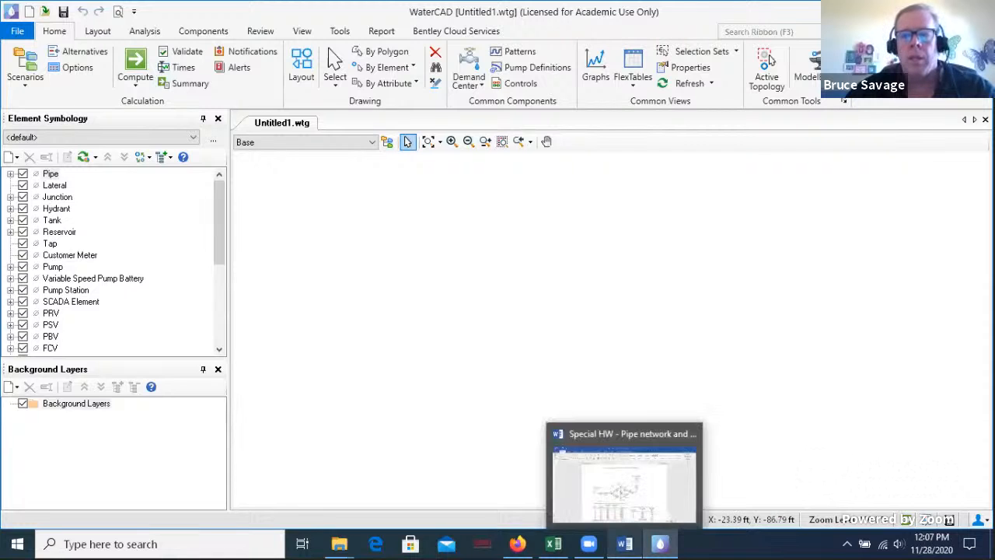
left_click(659, 448)
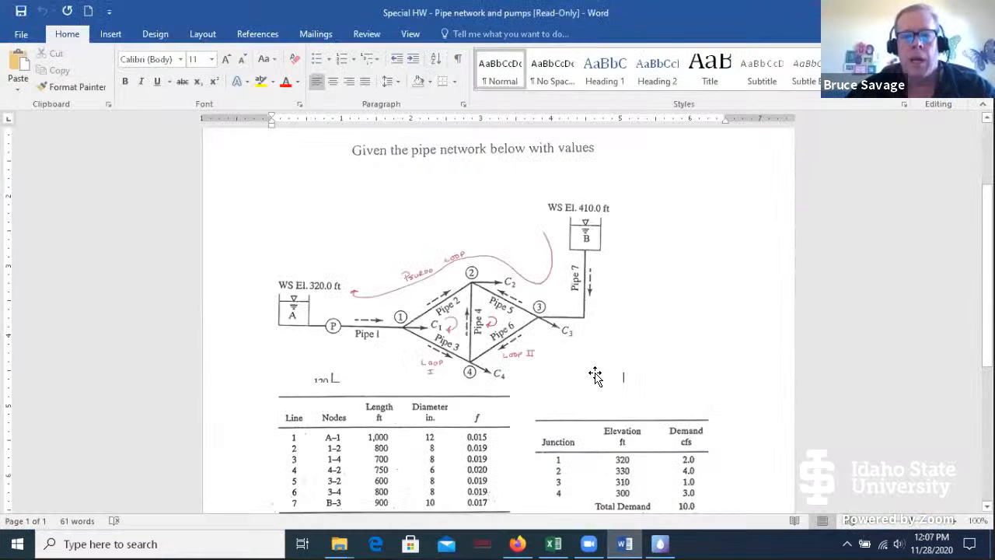
scroll(611, 351, "down", 3)
scroll(611, 353, "up", 1)
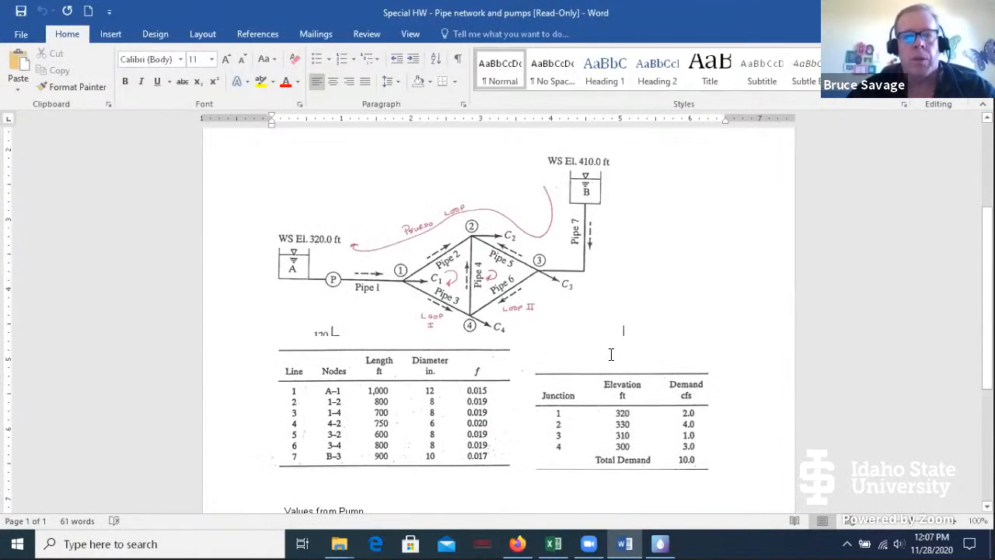
scroll(610, 356, "down", 3)
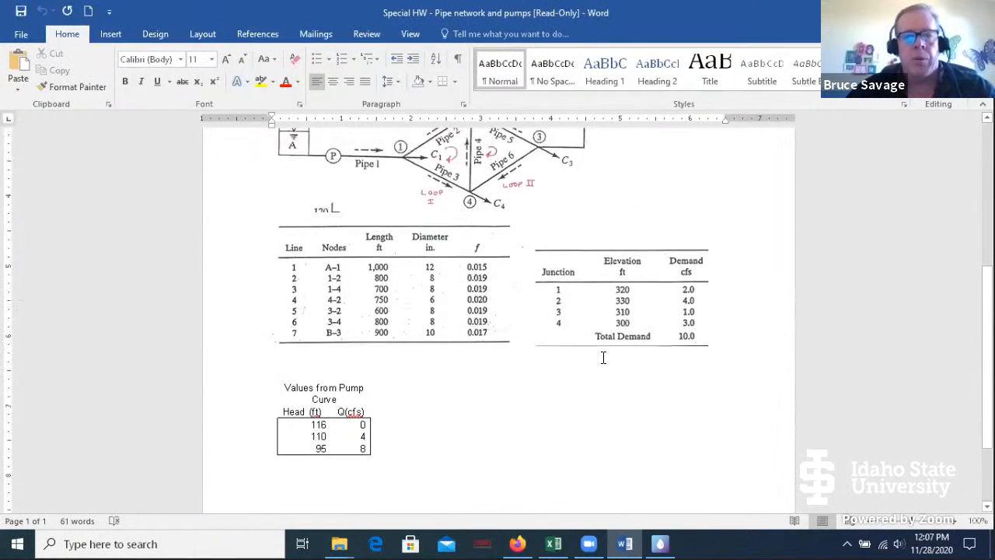
scroll(605, 356, "up", 5)
left_click(660, 543)
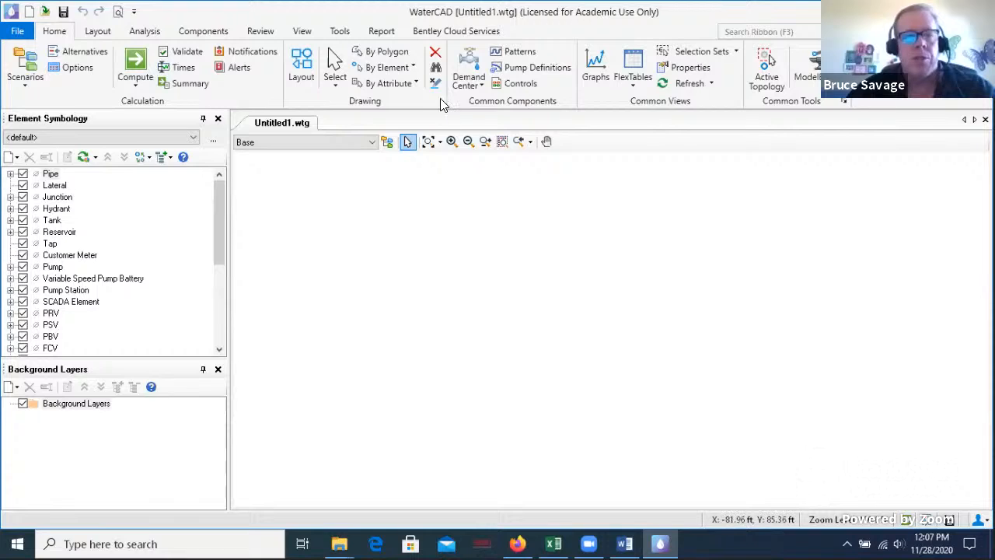
Open the program options and examine the hydraulic model, drawing, units and element labeling settings
left_click(340, 31)
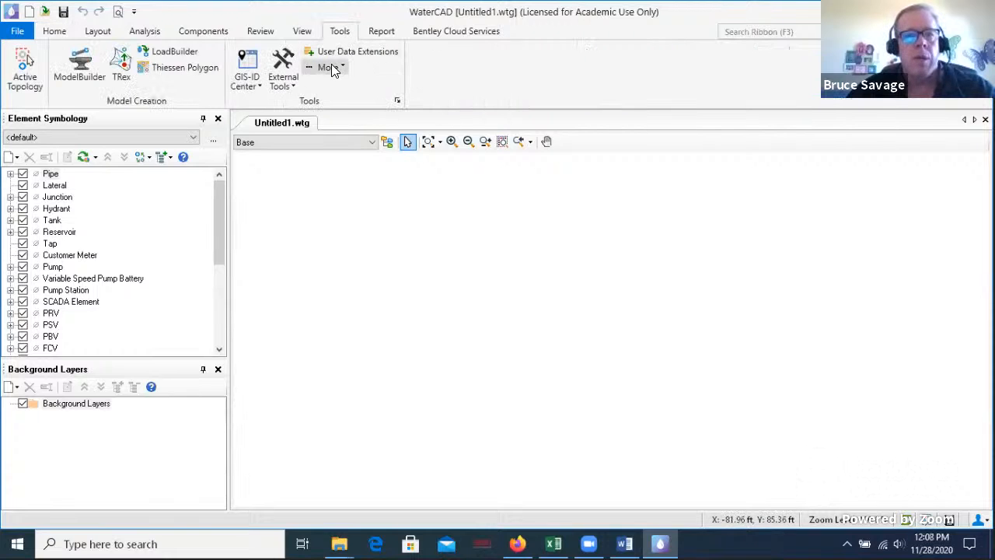
left_click(331, 67)
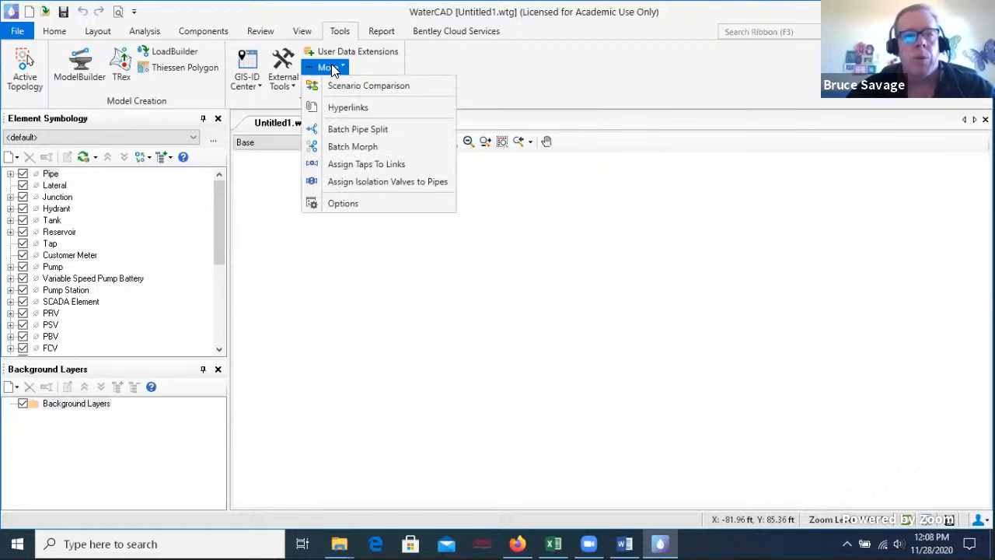
left_click(341, 204)
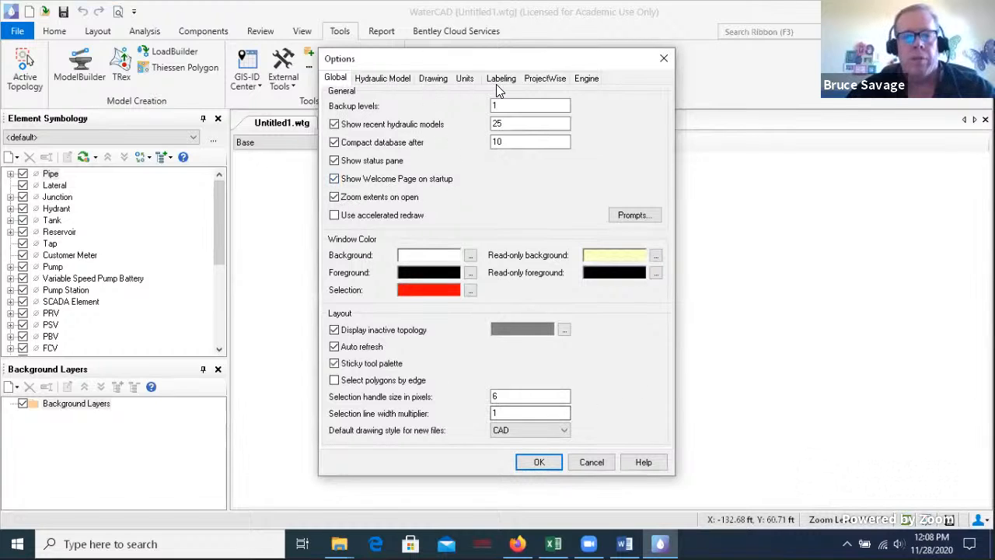
left_click(386, 87)
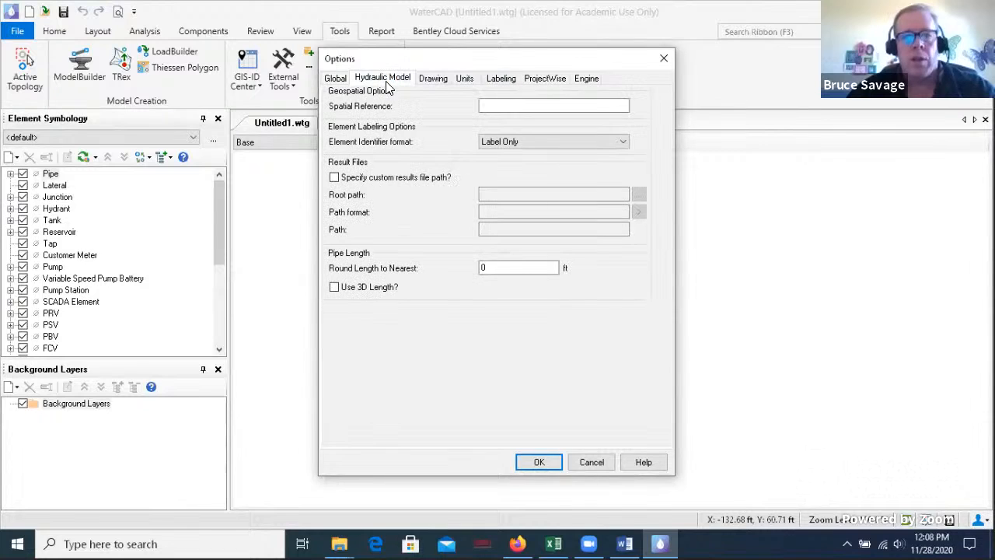
left_click(434, 81)
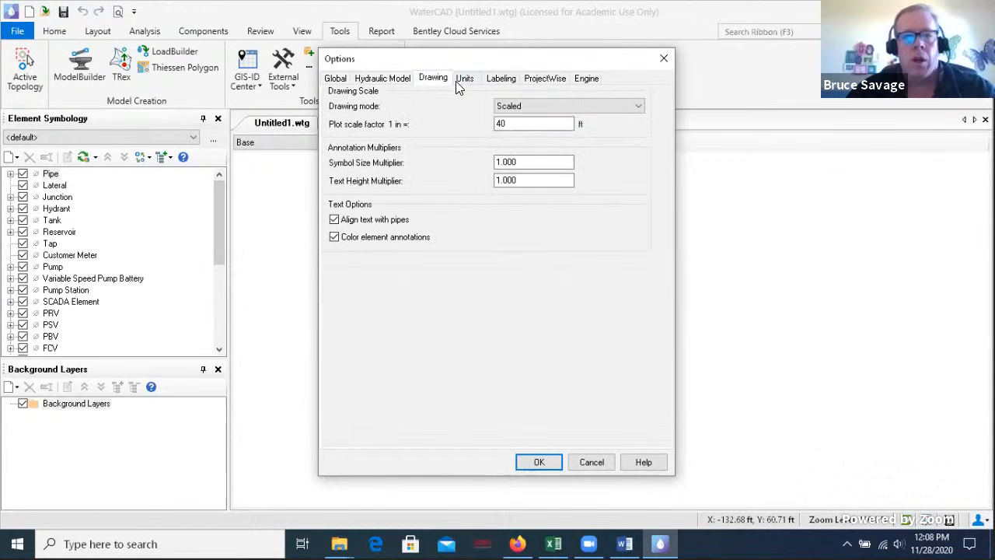
left_click(464, 82)
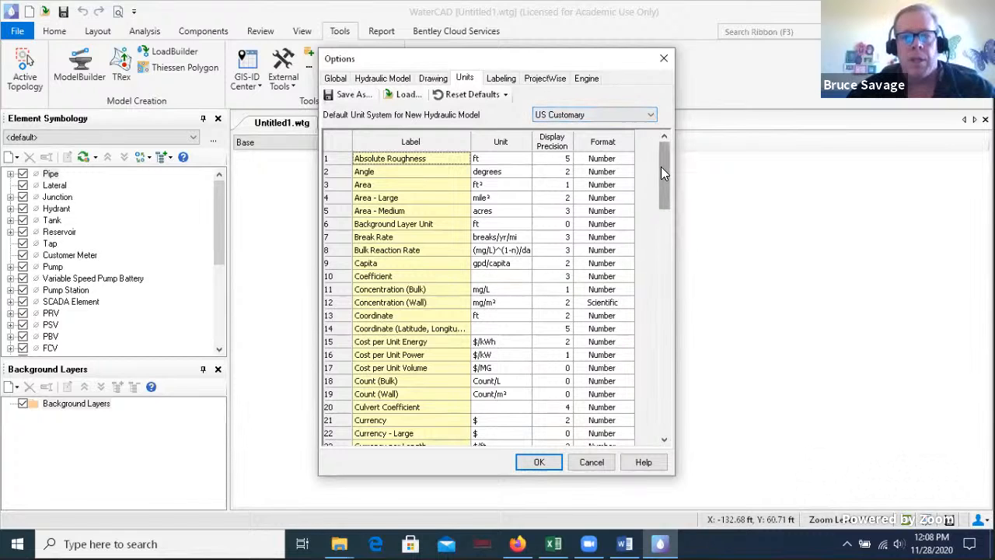
left_click_drag(661, 155, 649, 425)
left_click_drag(666, 307, 665, 143)
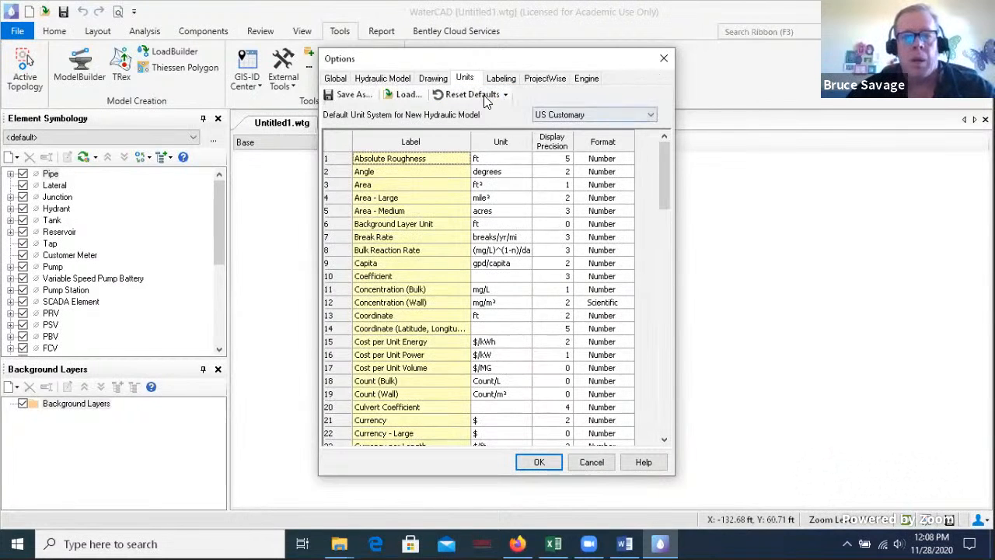
left_click(500, 78)
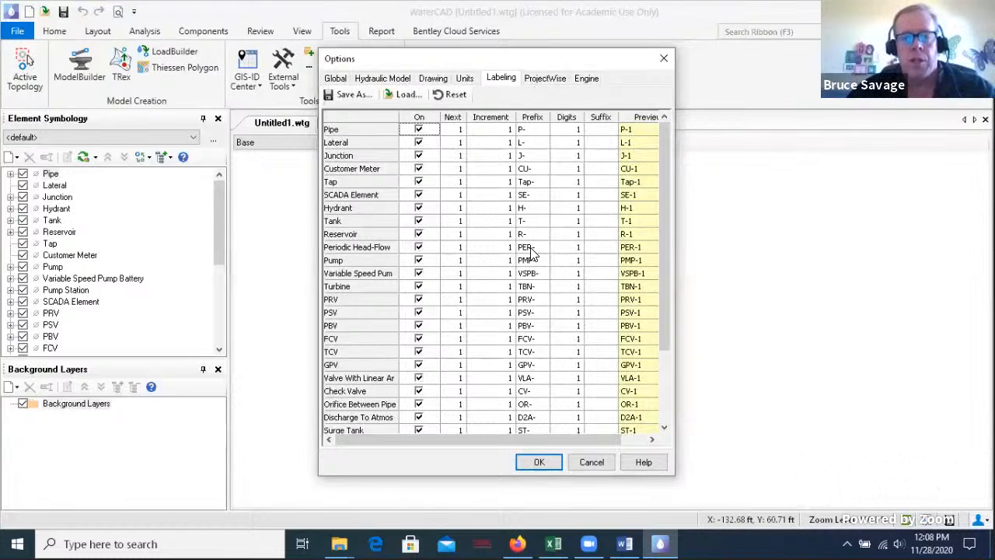
Set the drawing mode to Schematic in the drawing options and accept the options
left_click(434, 79)
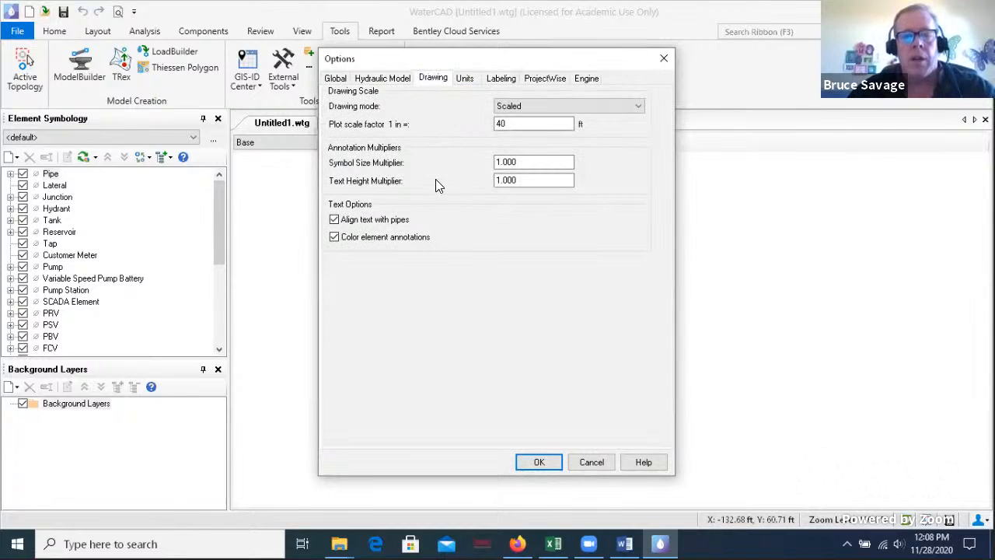
left_click(639, 107)
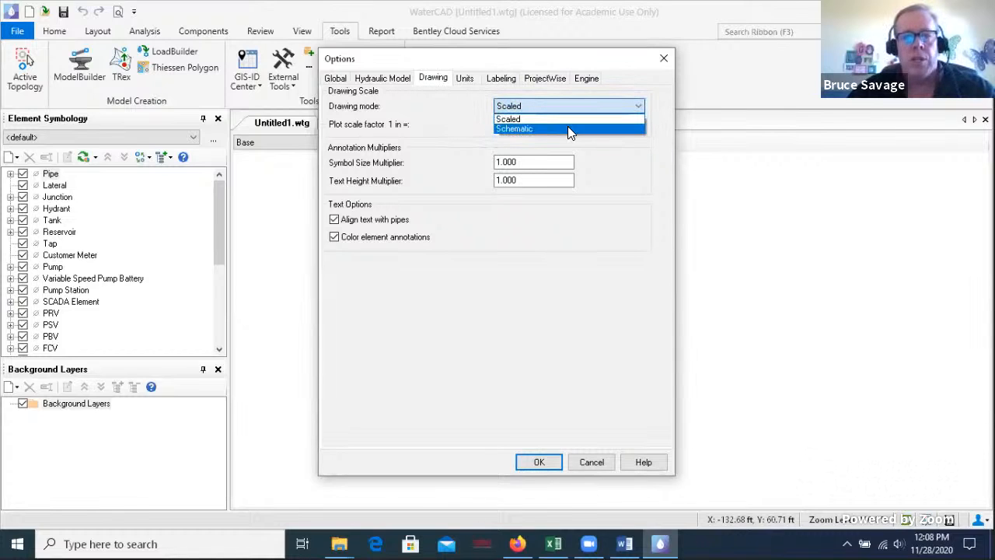
left_click(568, 129)
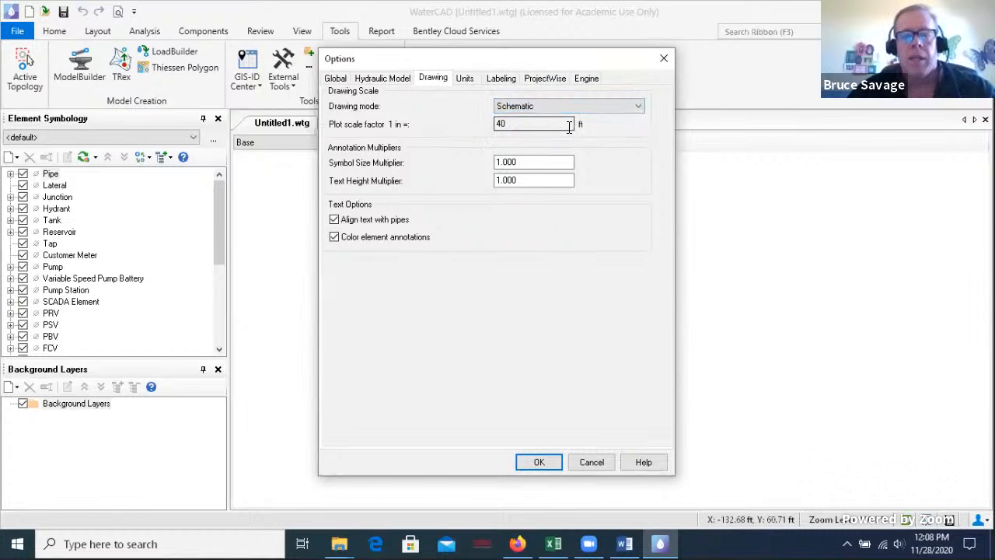
left_click(542, 463)
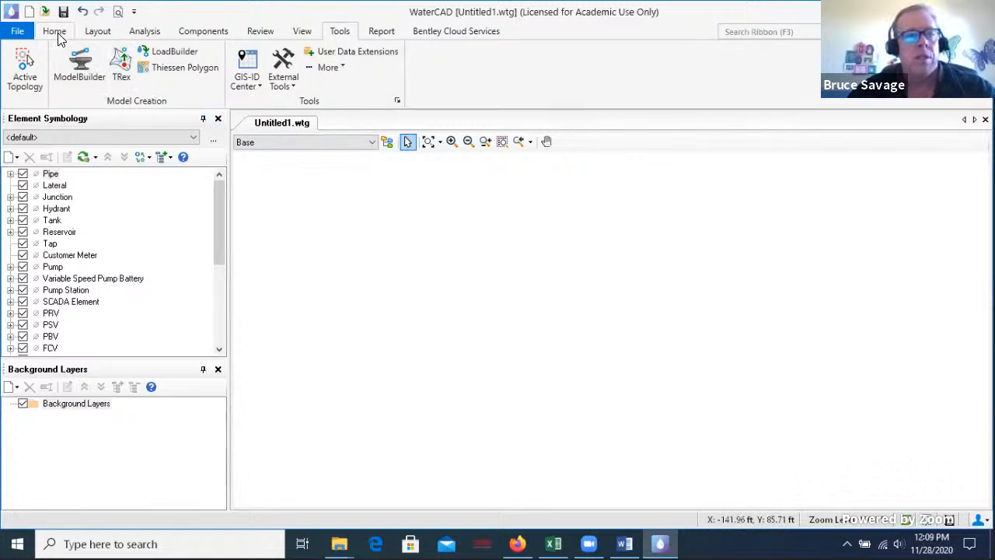
Set the friction method to Darcy-Weisbach in the Steady State/EPS Solver's Base Calculation Options and close the calculation options
left_click(56, 35)
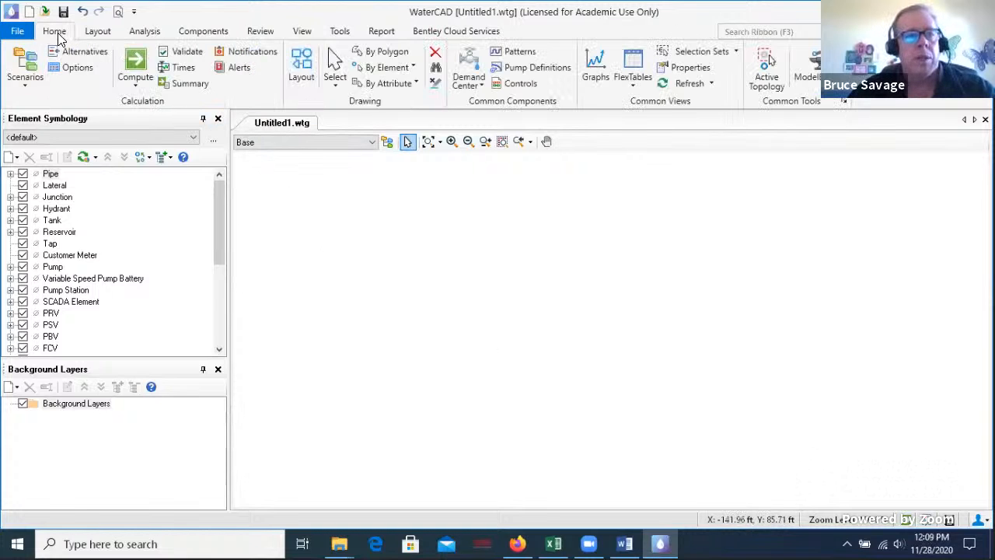
left_click(81, 72)
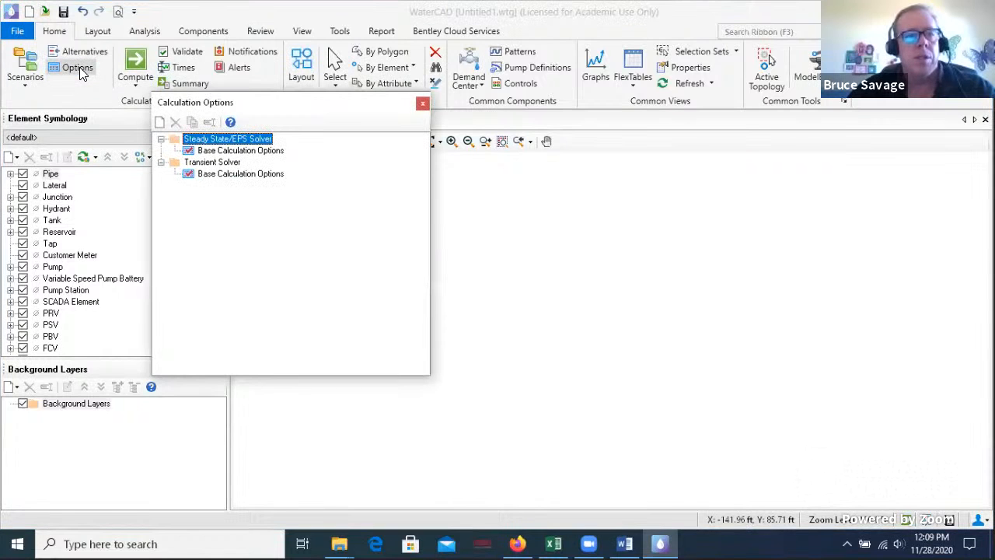
left_click(242, 151)
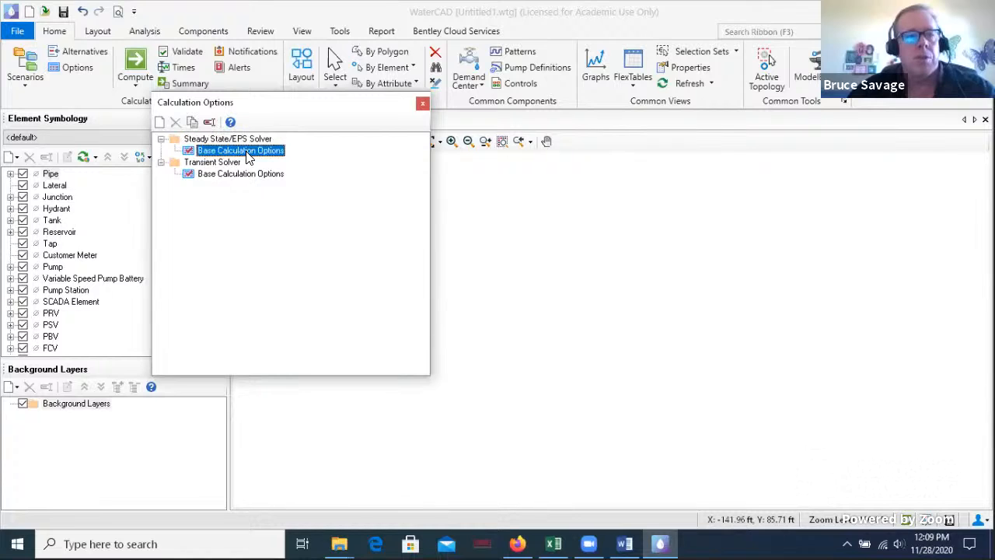
double_click(247, 153)
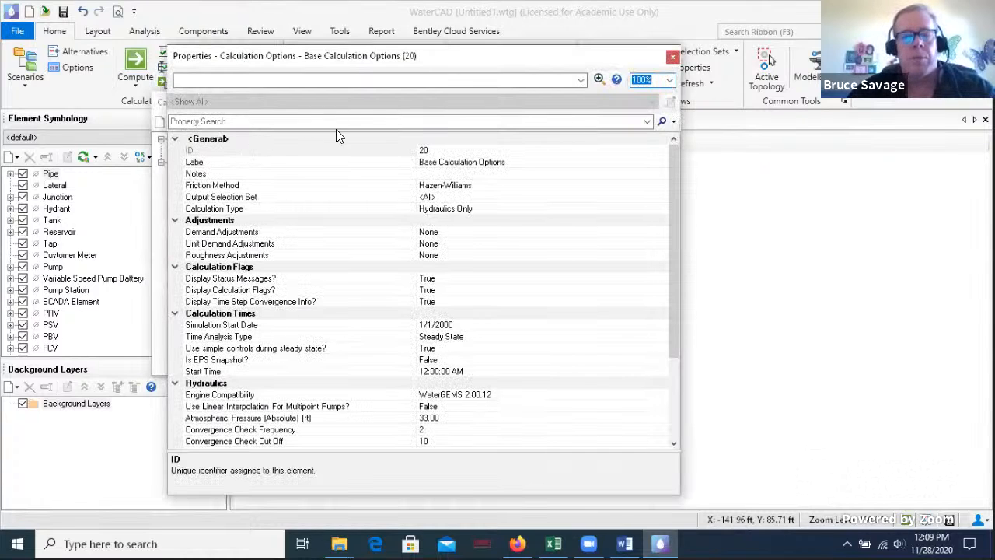
left_click(673, 60)
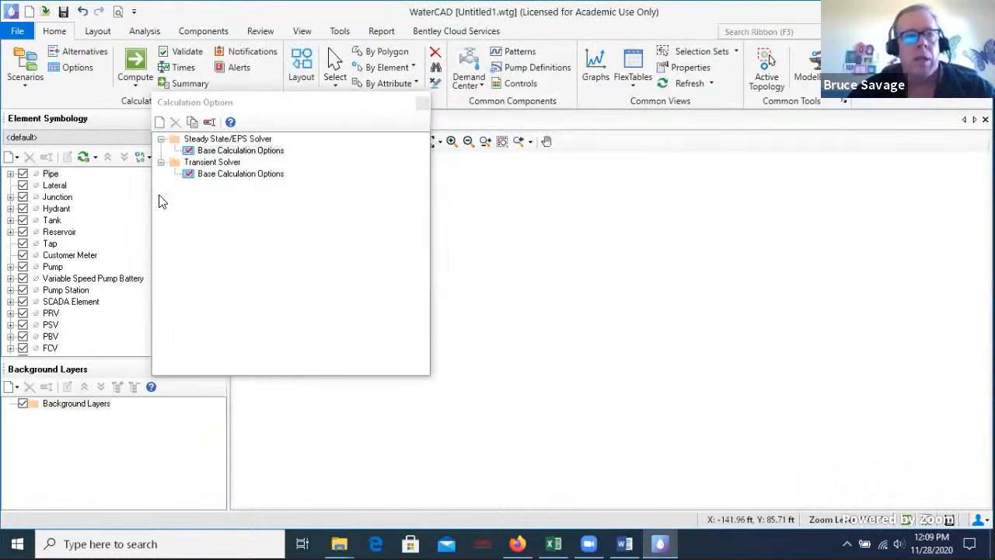
right_click(239, 153)
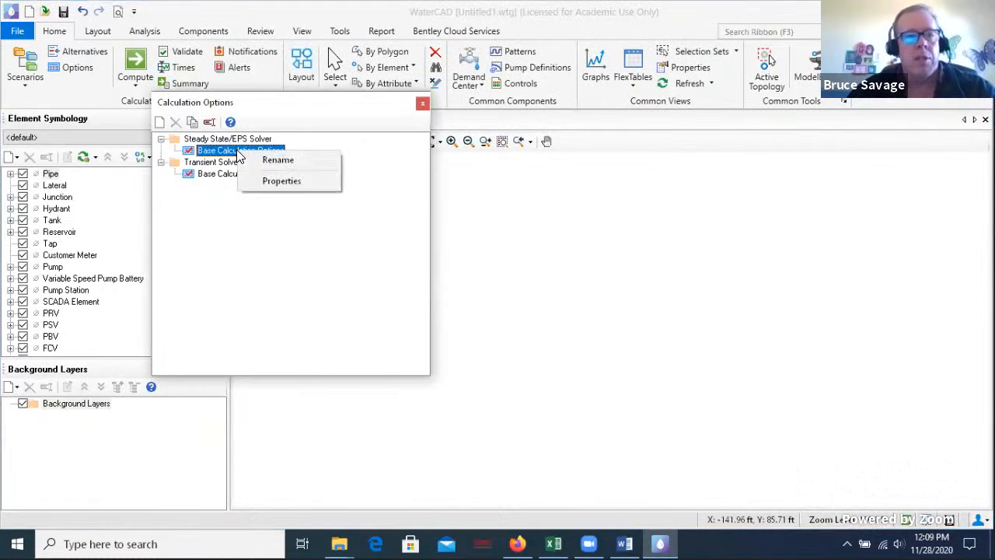
left_click(270, 181)
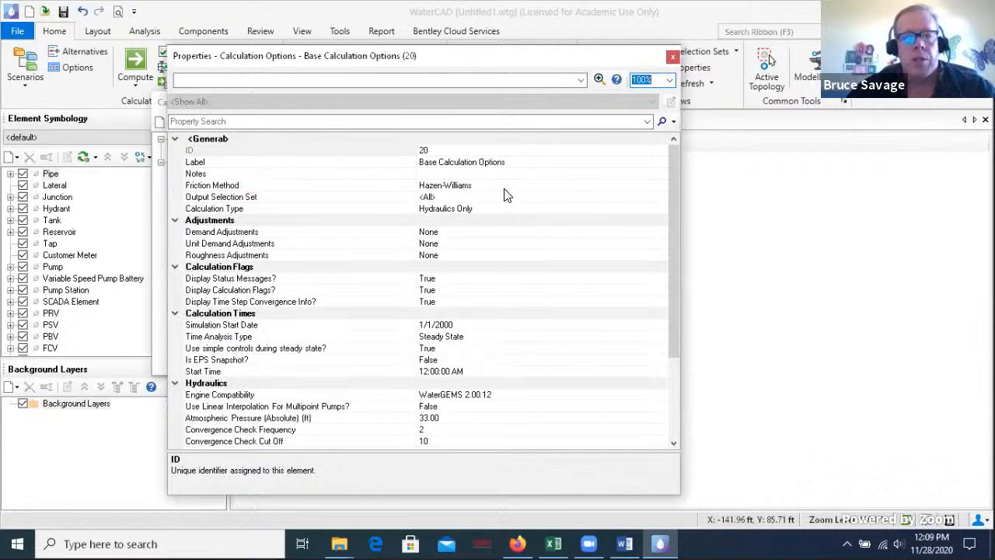
left_click(555, 185)
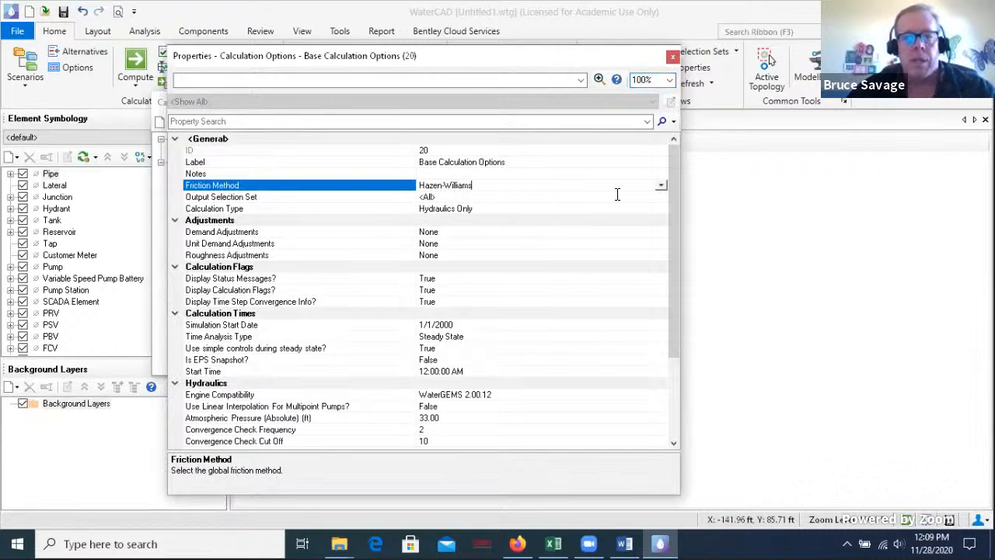
left_click(660, 187)
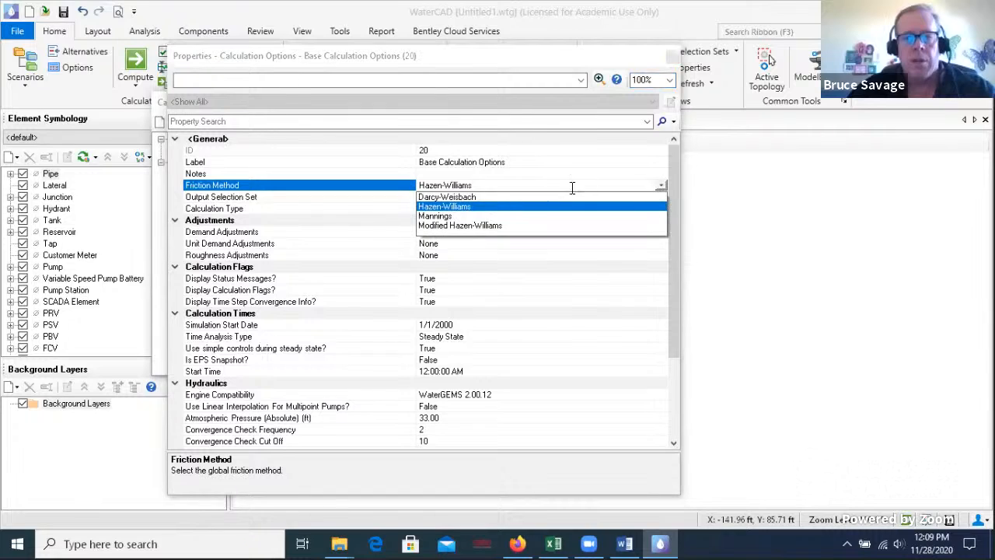
left_click(484, 197)
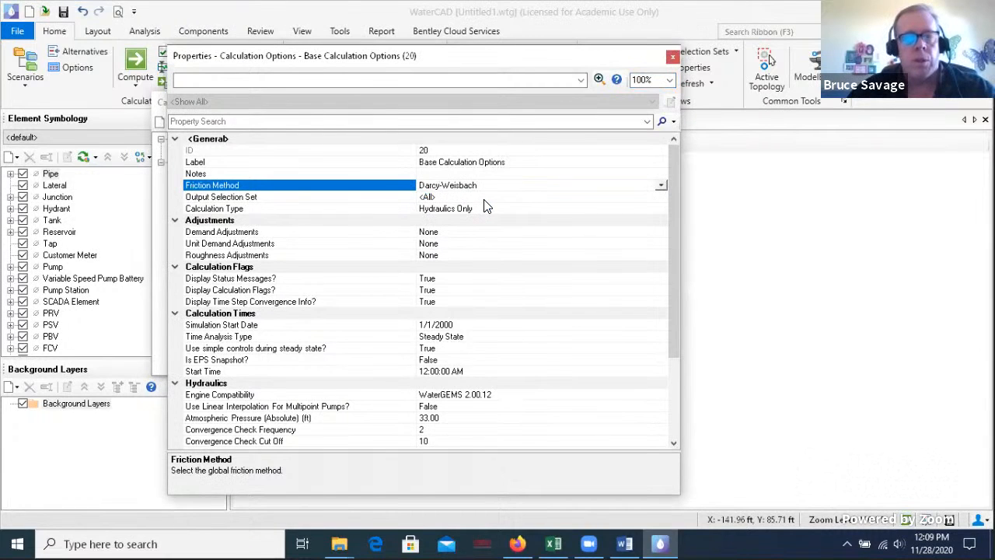
left_click(671, 57)
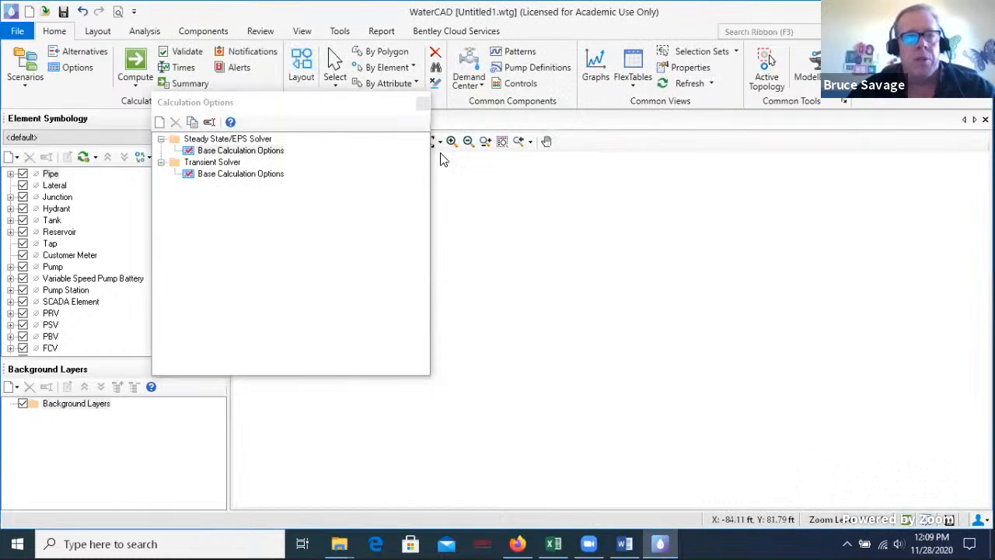
left_click(422, 104)
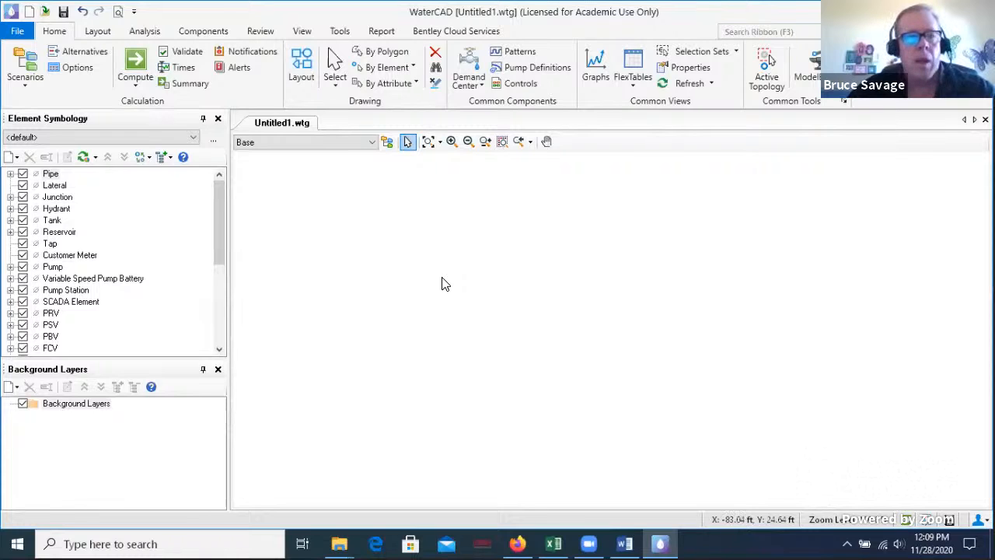
Check the pipe network diagram in the Word document again for the element layout and return to WaterCAD
left_click(99, 31)
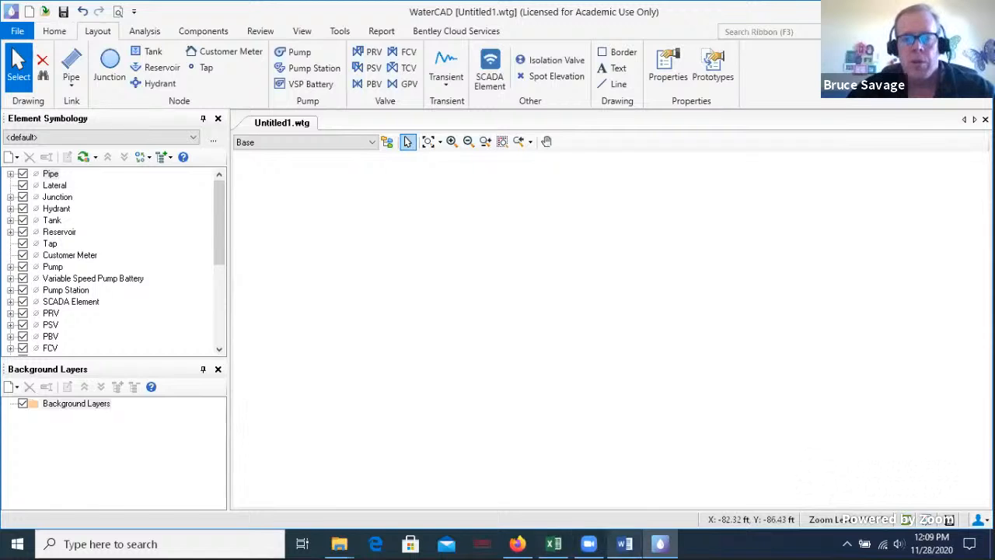
left_click(624, 544)
scroll(492, 342, "down", 2)
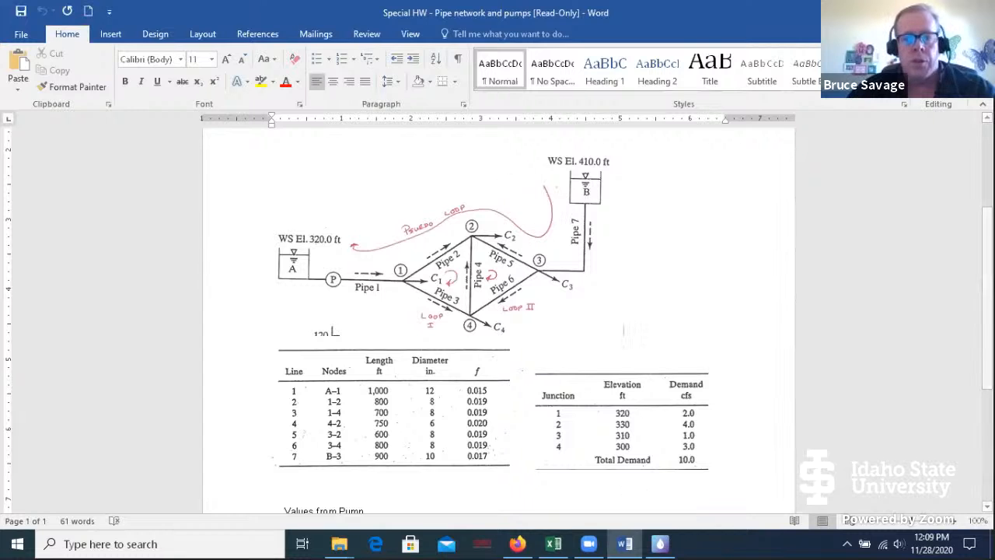
left_click(660, 543)
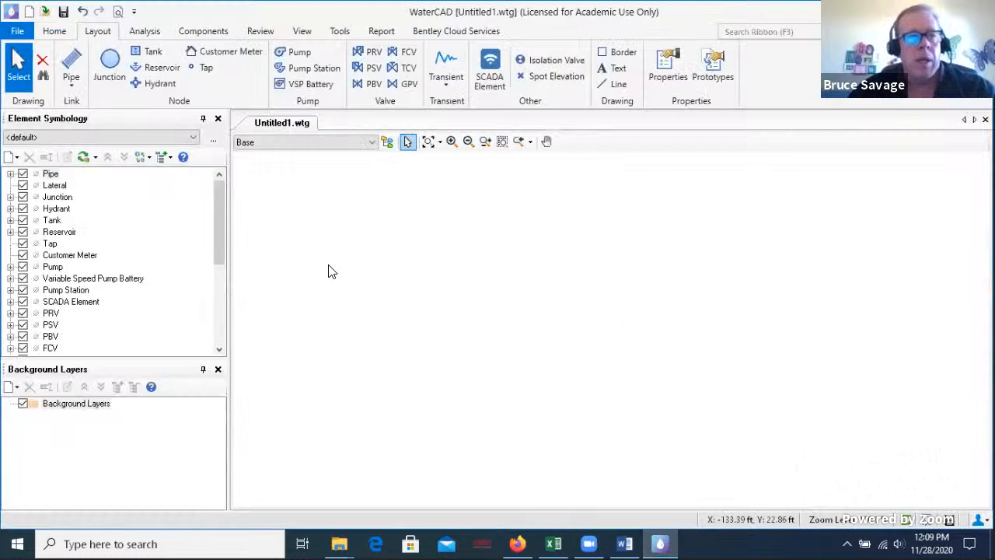
Place a reservoir in the empty drawing and a junction a short distance to its right at the same height
left_click(155, 67)
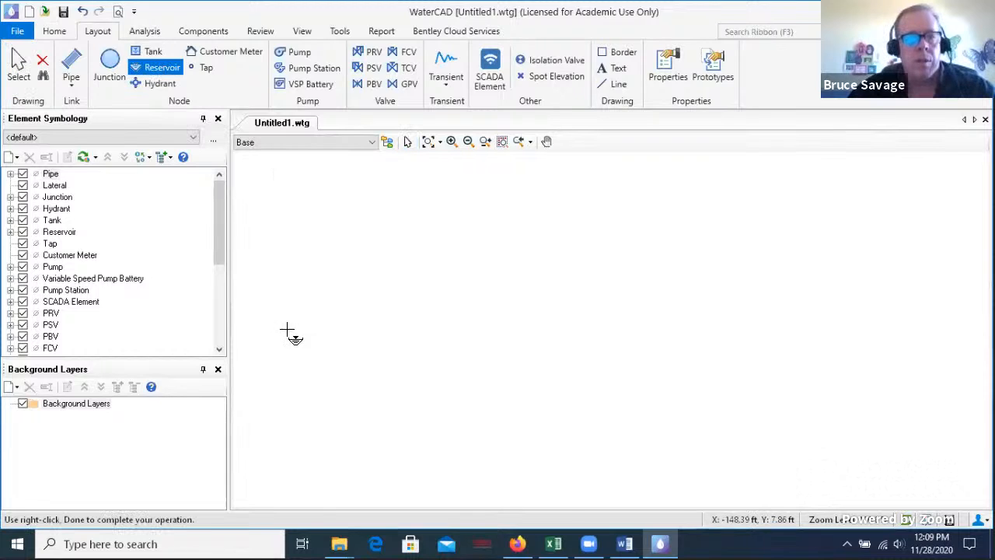
left_click(300, 318)
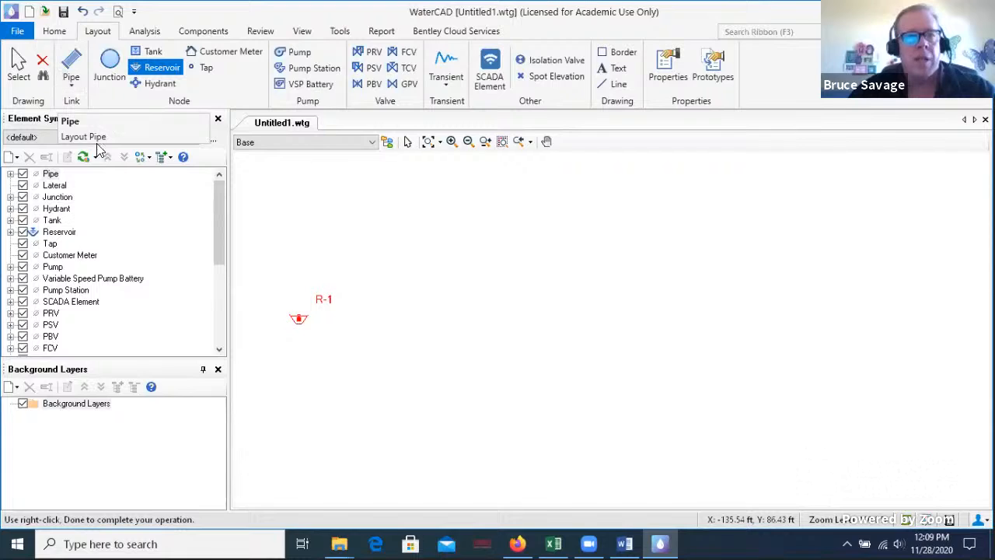
left_click(112, 70)
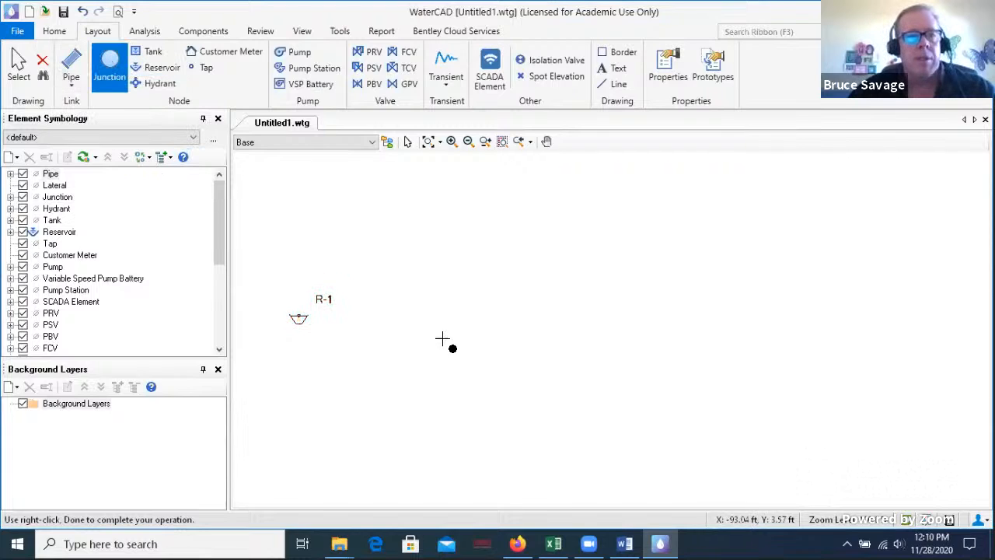
left_click(388, 320)
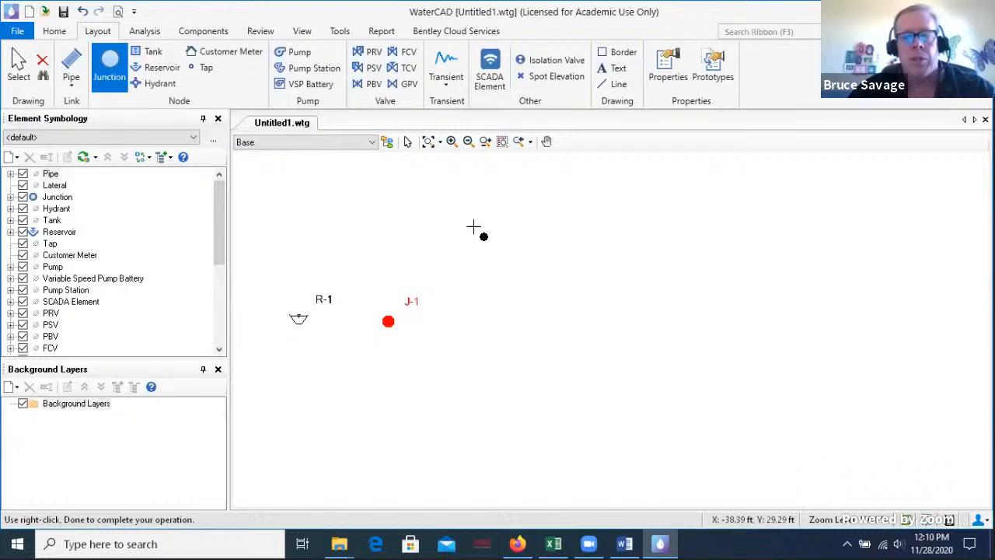
Draw a pipe from reservoir R-1 to junction J-1, continuing in a diamond-shaped loop through three new junctions back to J-1
left_click(71, 66)
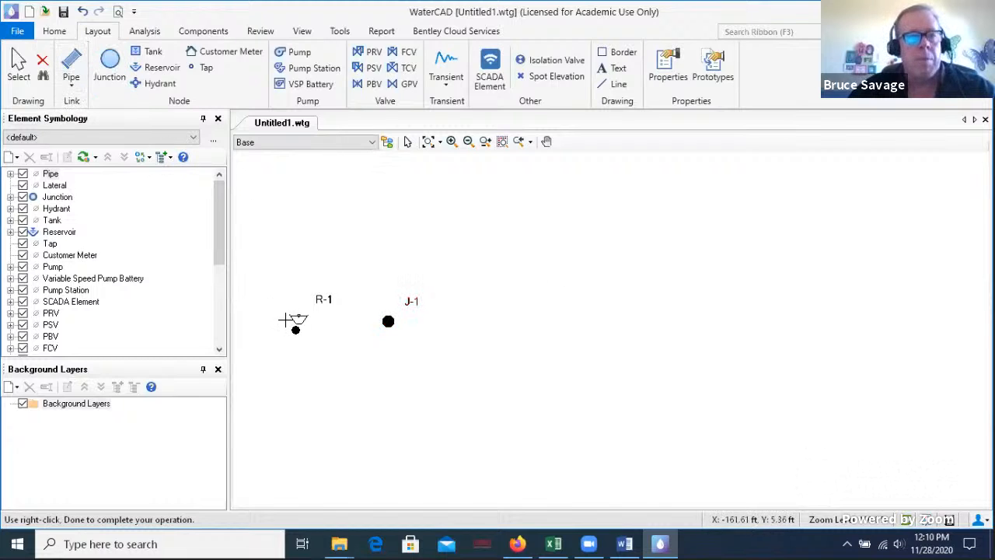
left_click(300, 320)
left_click(388, 321)
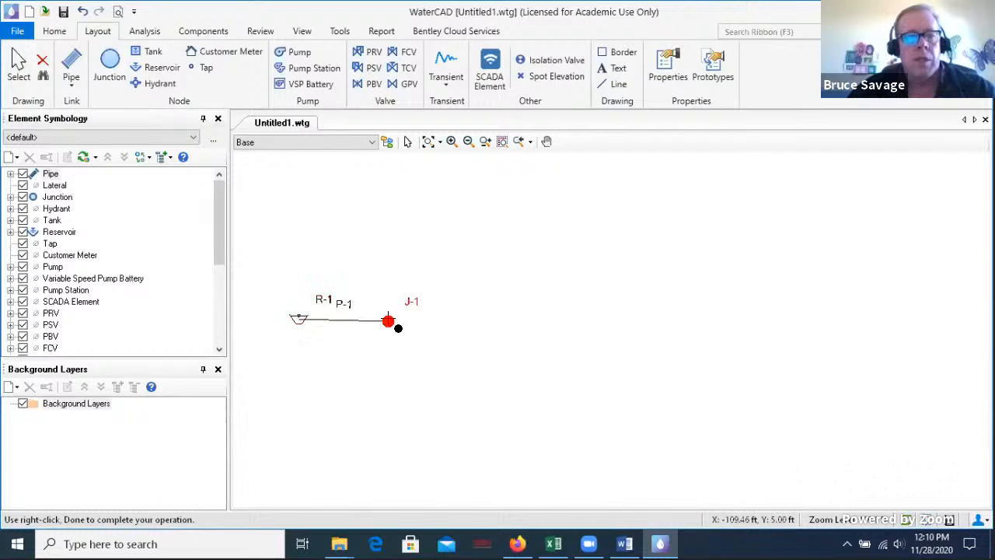
left_click(531, 236)
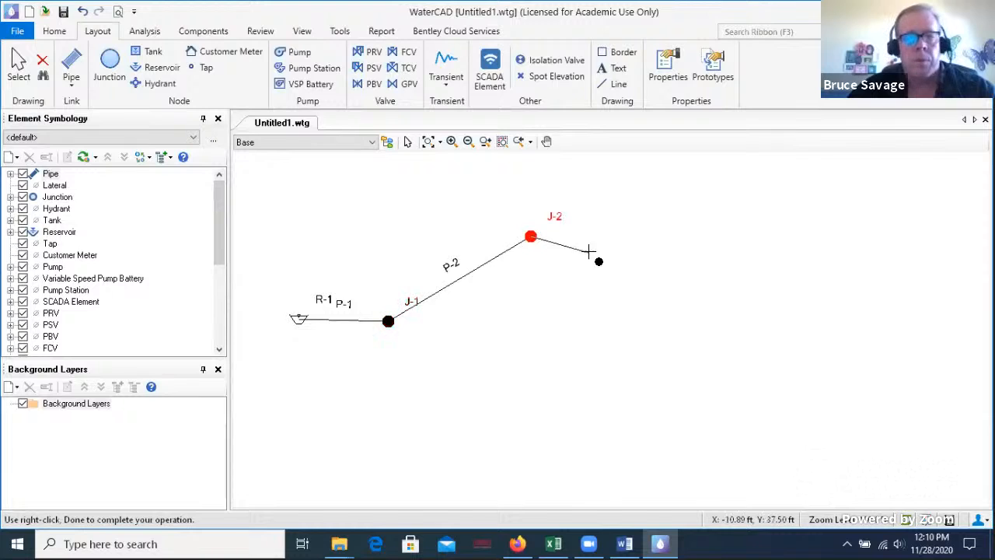
left_click(668, 312)
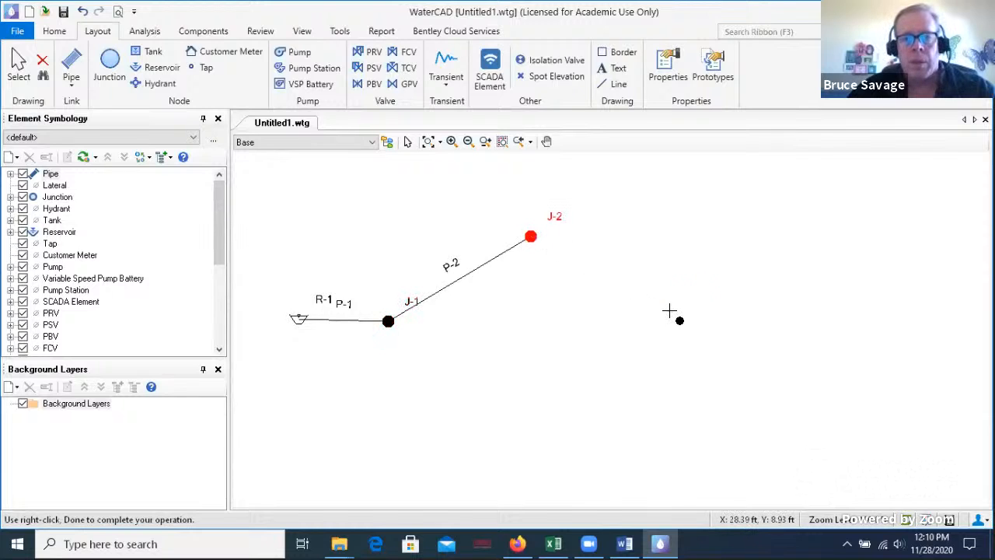
left_click(546, 401)
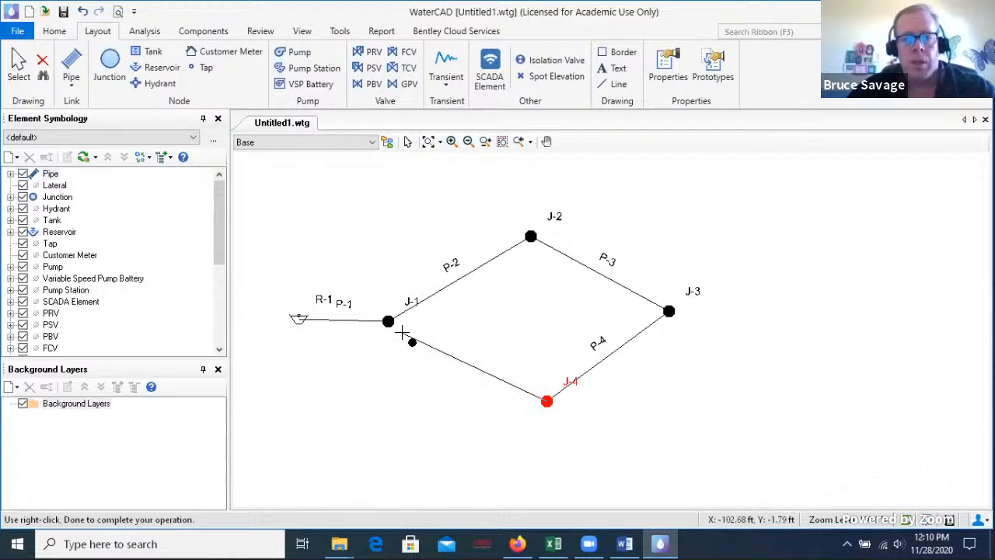
left_click(388, 321)
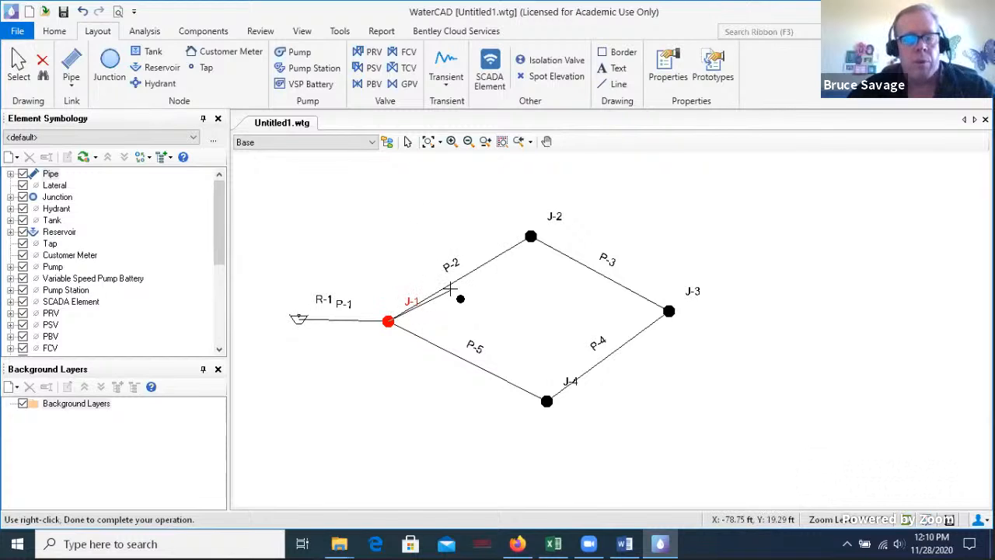
Connect J-2 to J-4 with a cross pipe and run another pipe from J-3 to a new junction on its right
left_click(541, 246)
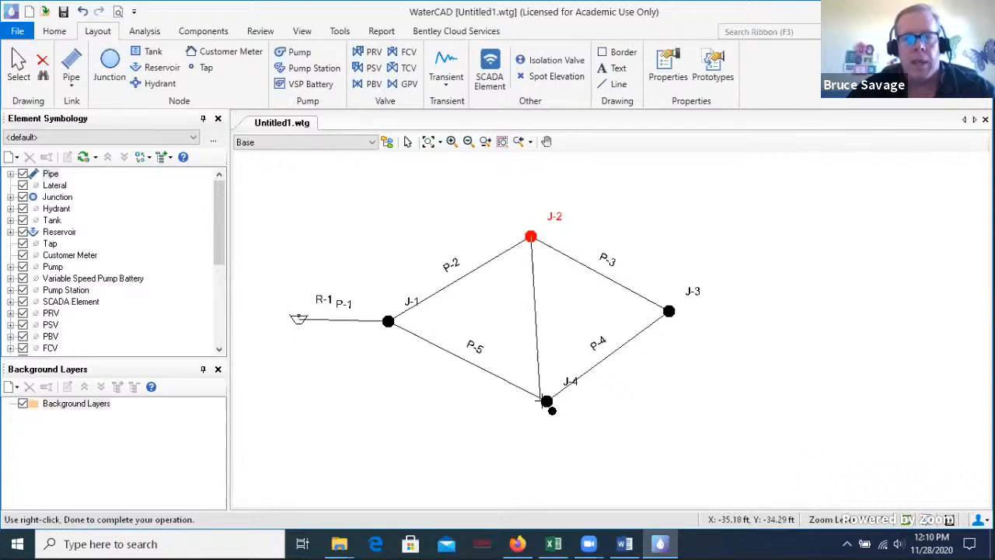
left_click(547, 400)
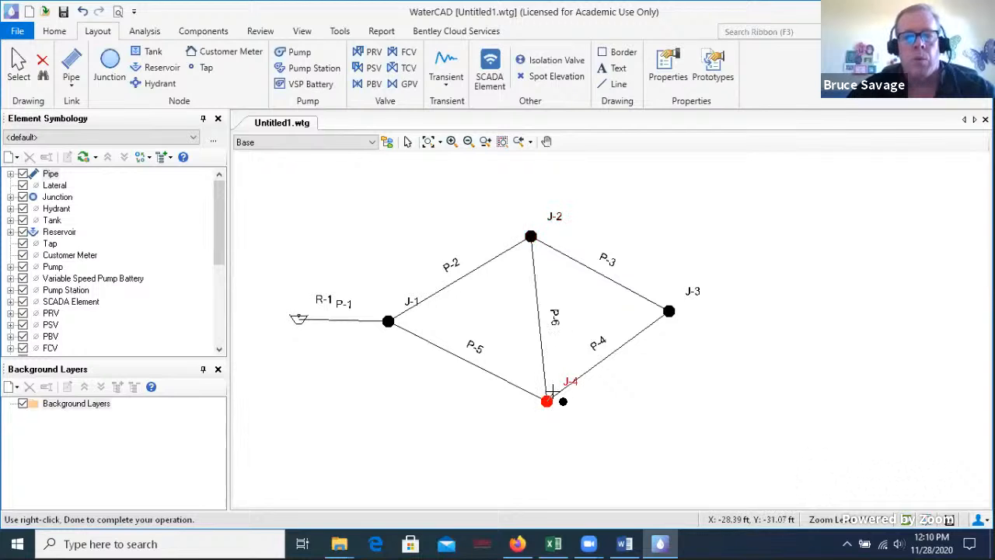
left_click(670, 311)
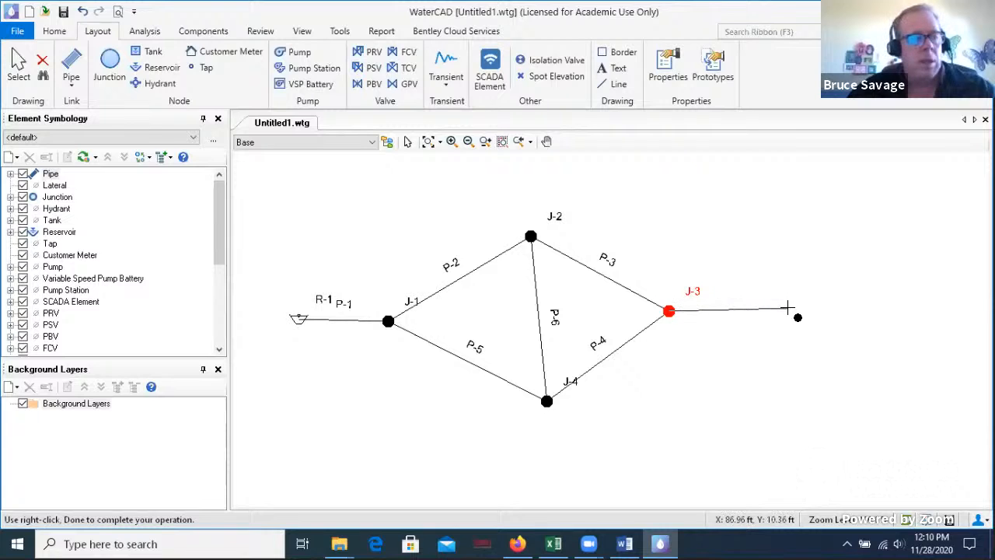
left_click(787, 308)
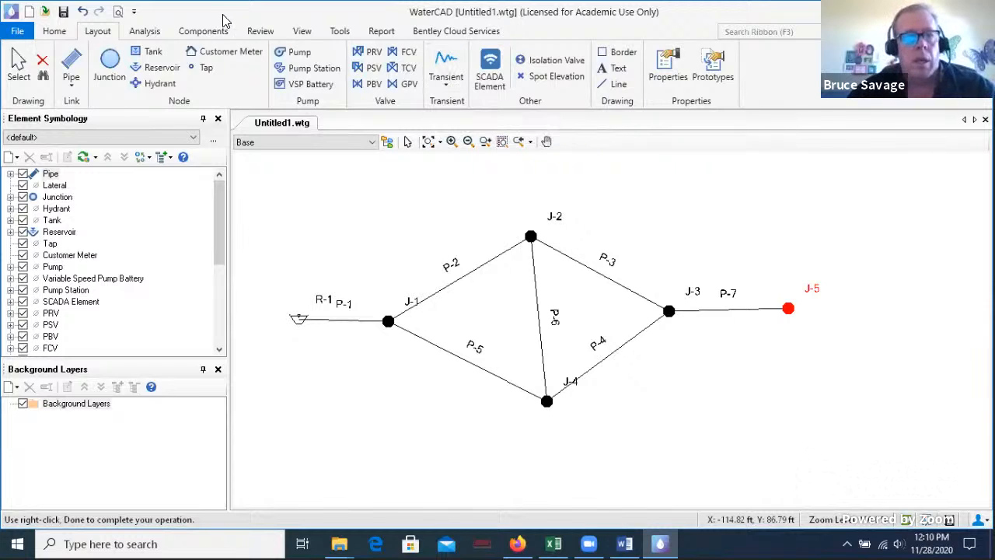
Morph the end junction J-5 into a tank
left_click(153, 53)
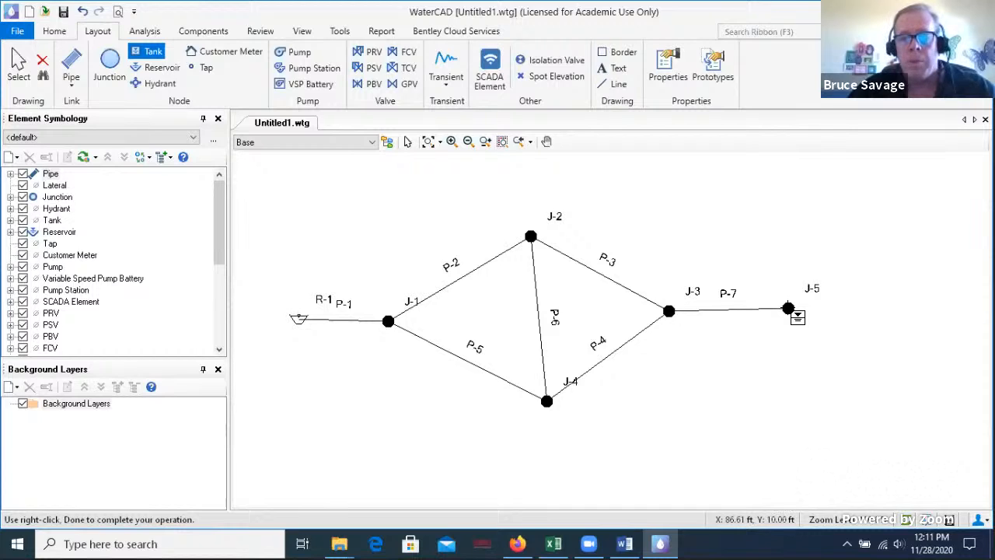
left_click(788, 310)
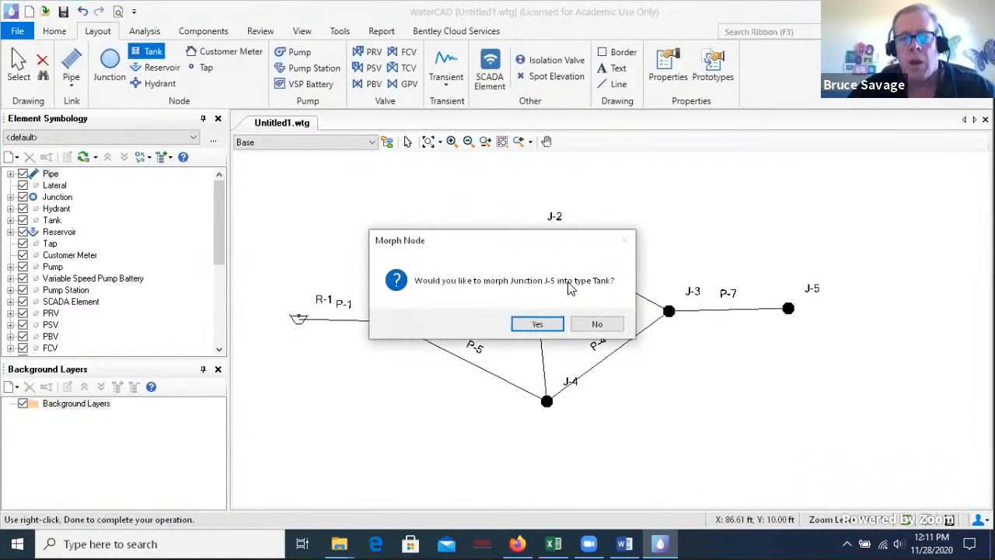
left_click(538, 324)
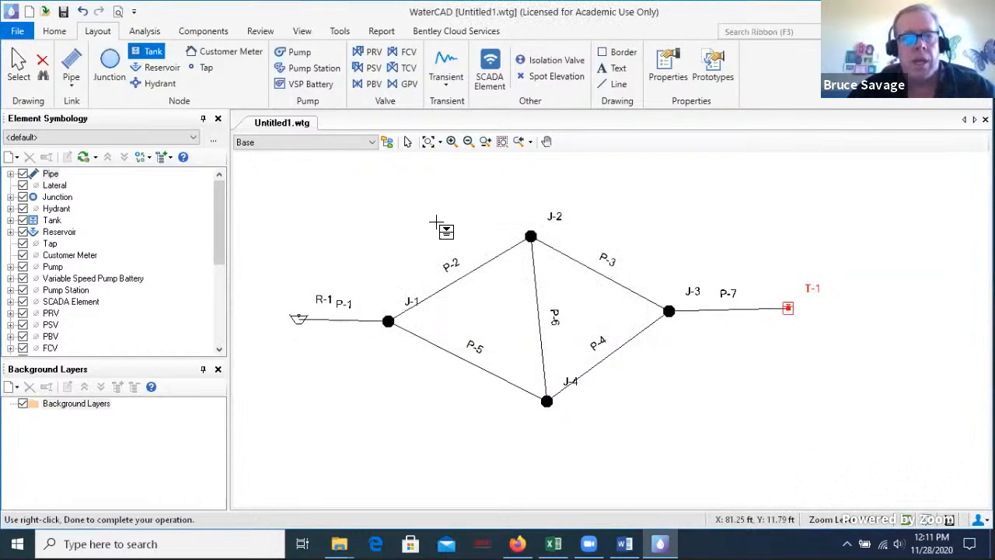
Insert a pump on pipe P-1 between the reservoir and J-1, splitting the pipe
left_click(295, 54)
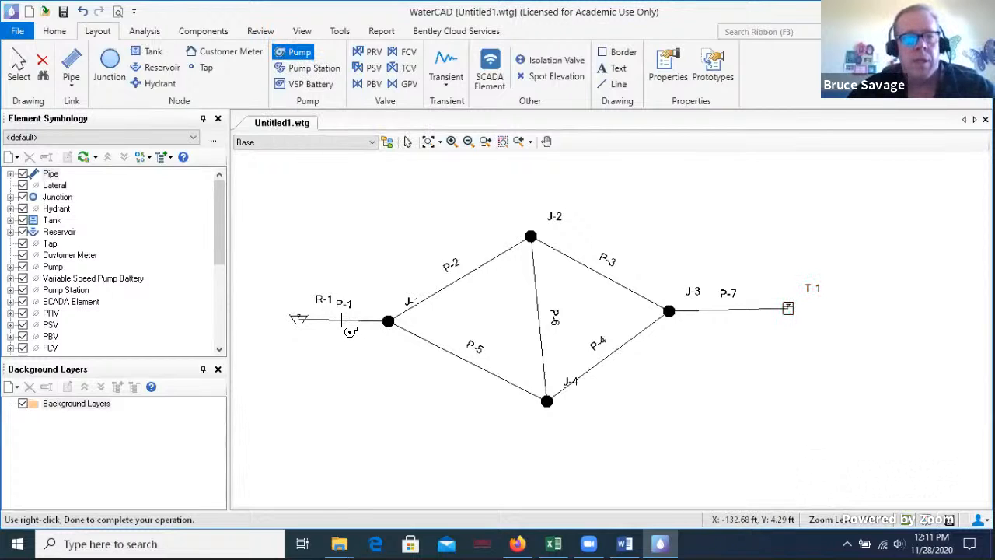
left_click(355, 322)
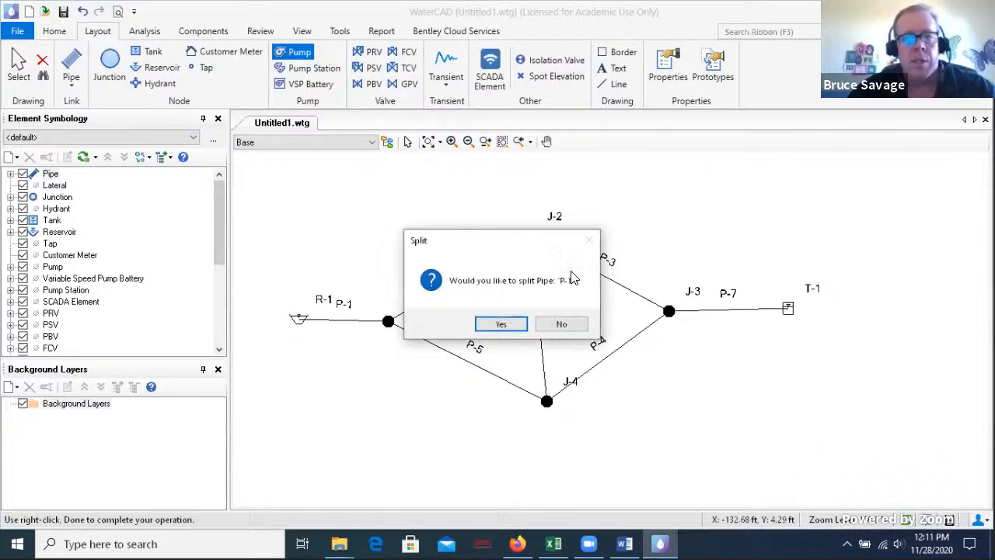
left_click(501, 324)
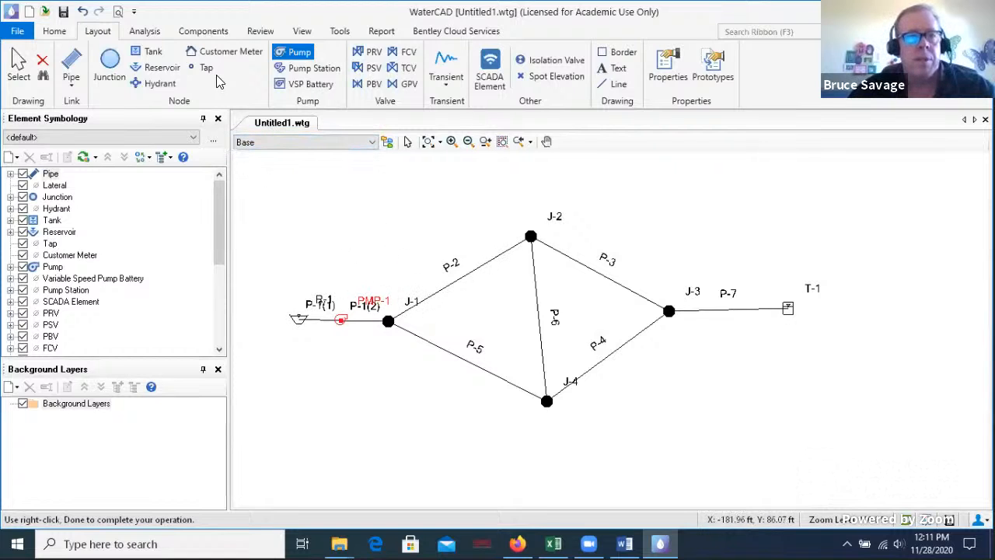
Separate the overlapping labels: P-1(1) and P-1(2) below the line, R-1 beside the reservoir and PMP-1 above the pump
left_click(19, 66)
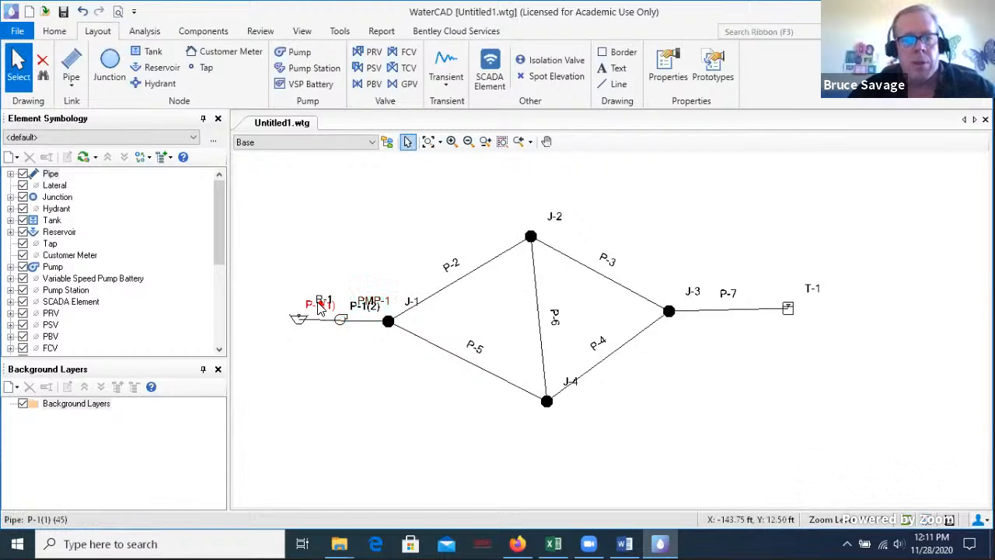
left_click_drag(320, 306, 323, 342)
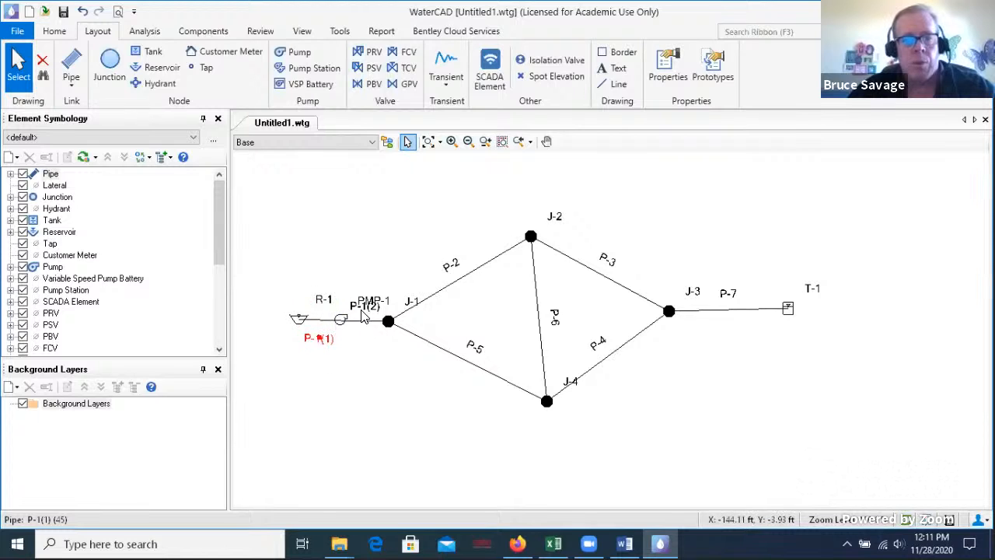
left_click_drag(364, 307, 367, 350)
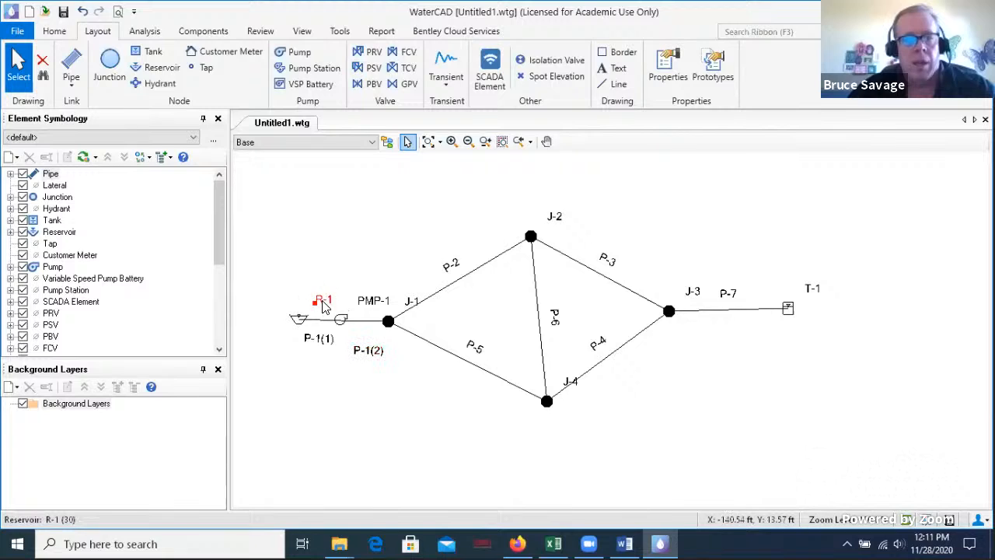
left_click_drag(315, 302, 274, 309)
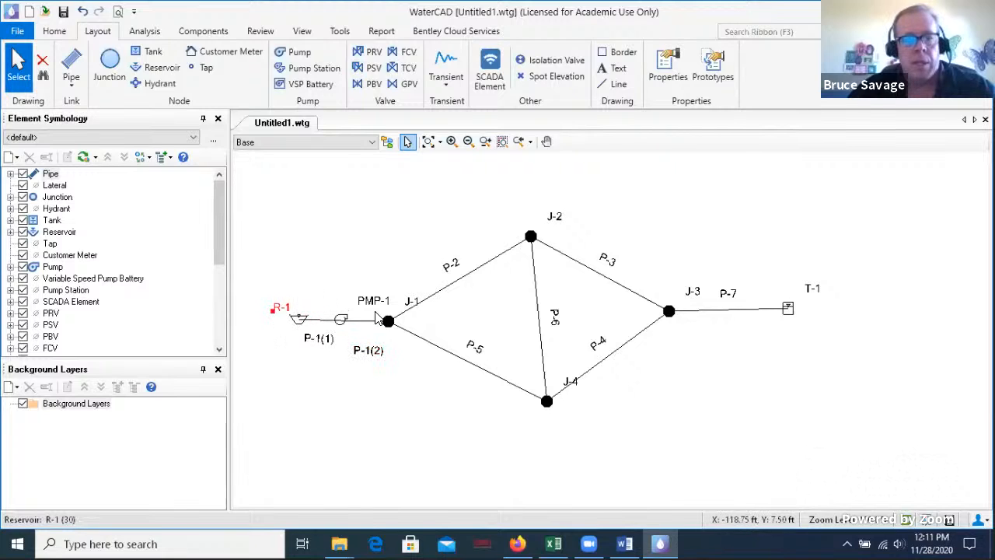
left_click_drag(374, 309, 345, 311)
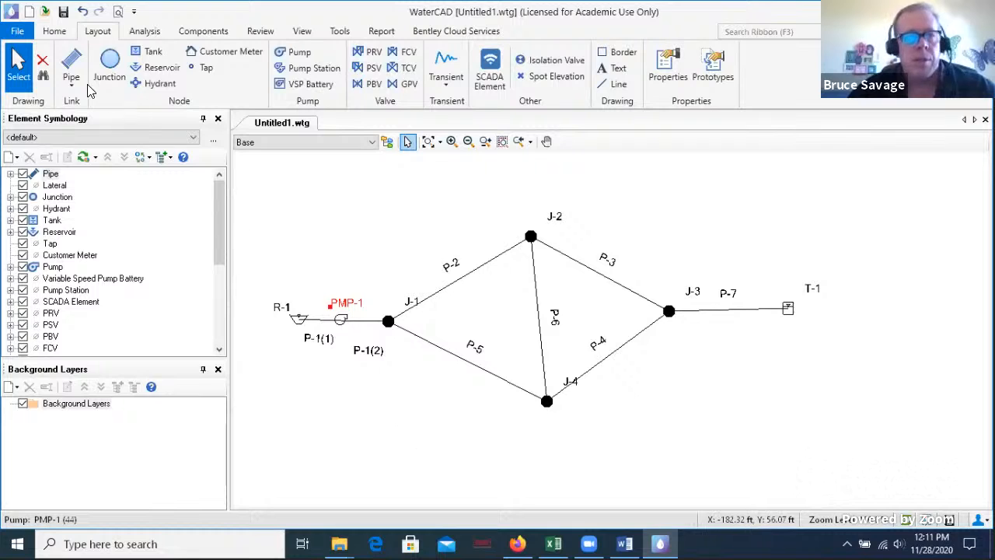
Check reservoir A's water surface elevation in the Word document and set reservoir R-1's elevation to 320 ft in its properties
double_click(297, 319)
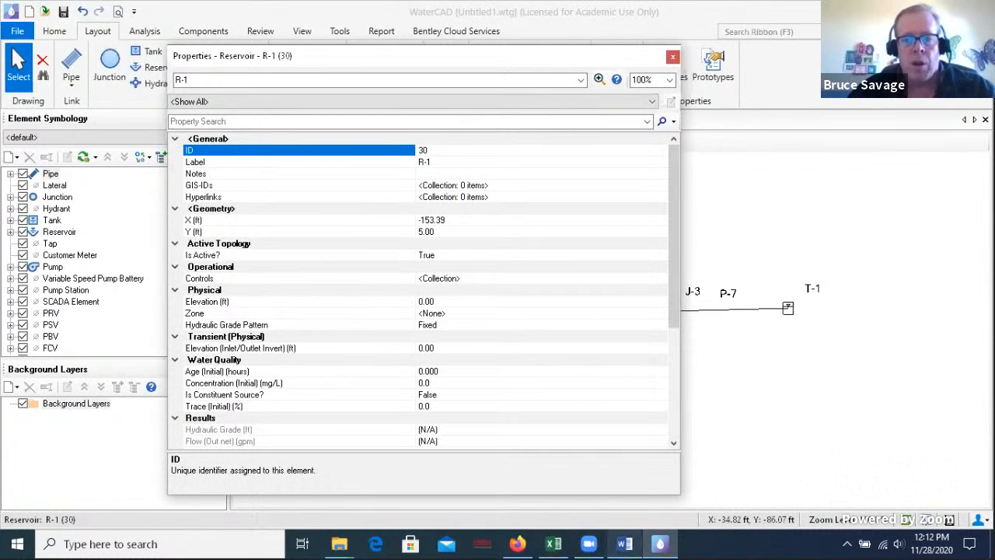
left_click(625, 543)
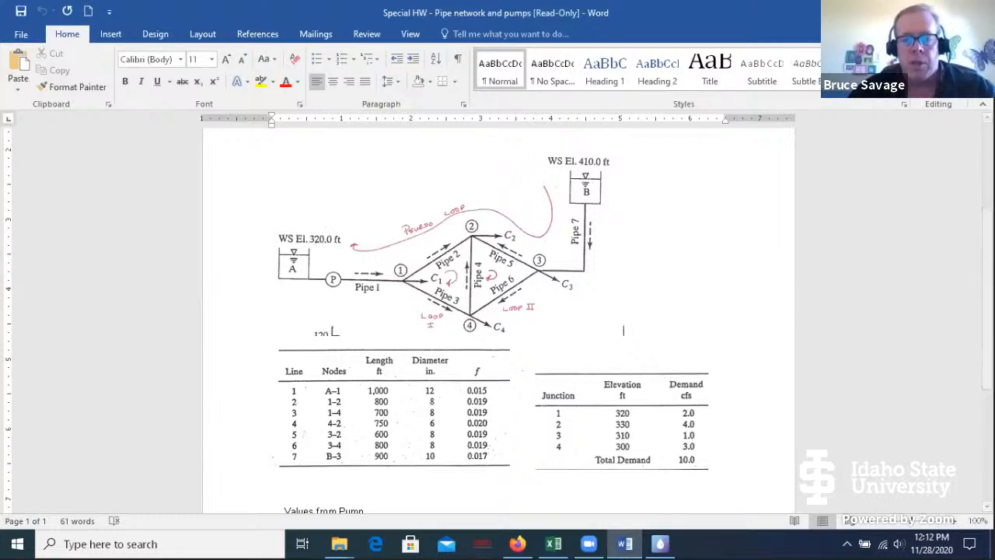
left_click(659, 543)
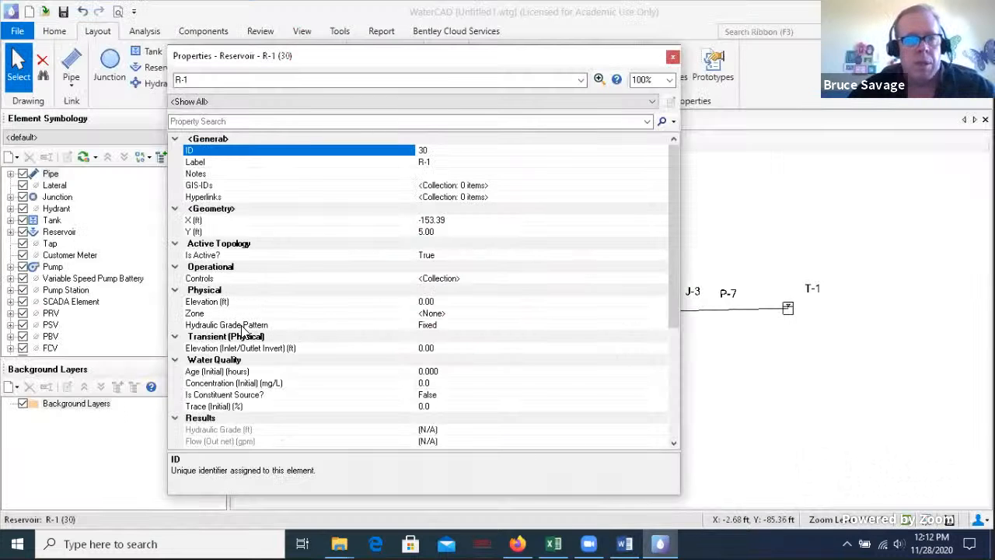
left_click(439, 299)
left_click(414, 302)
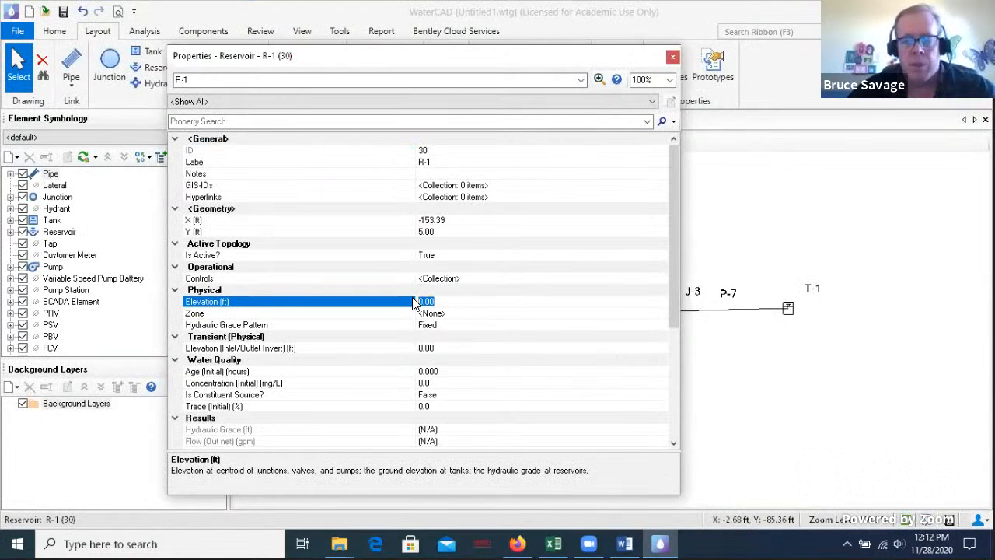
type("20")
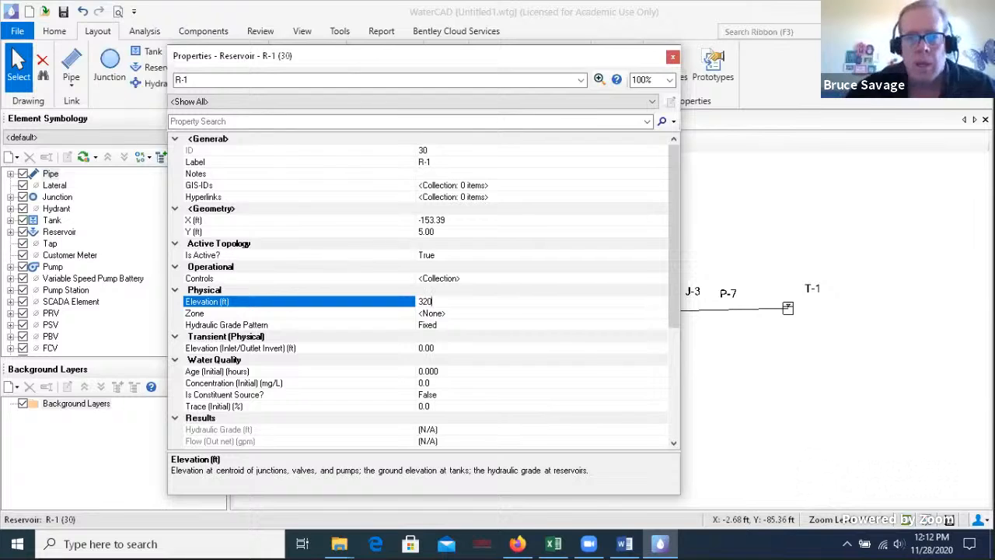
left_click(673, 59)
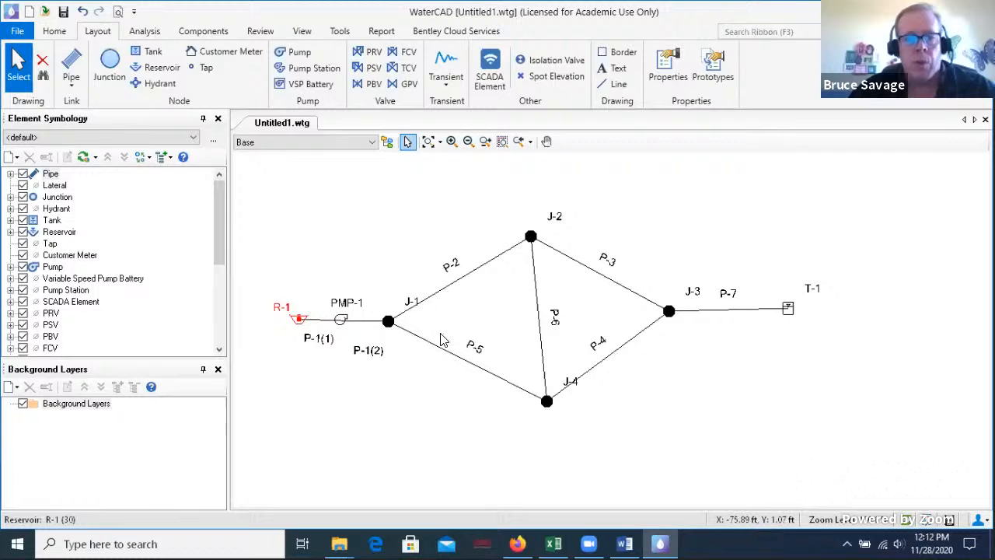
Move the P-1(2) label up closer to its pipe, level with the P-1(1) label, and clear the selection
left_click(367, 355)
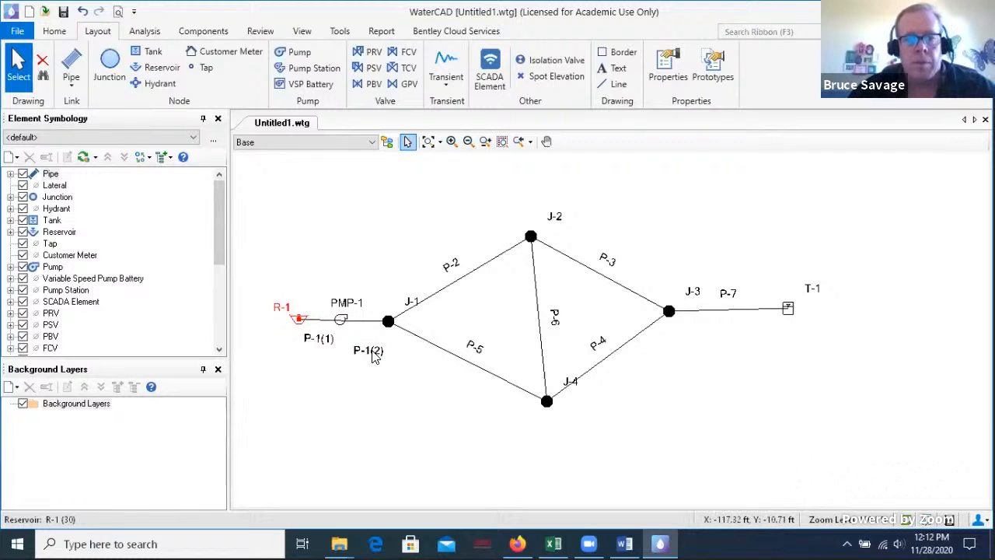
mouse_move(369, 353)
left_mouse_down()
mouse_move(361, 330)
mouse_move(366, 340)
left_mouse_up()
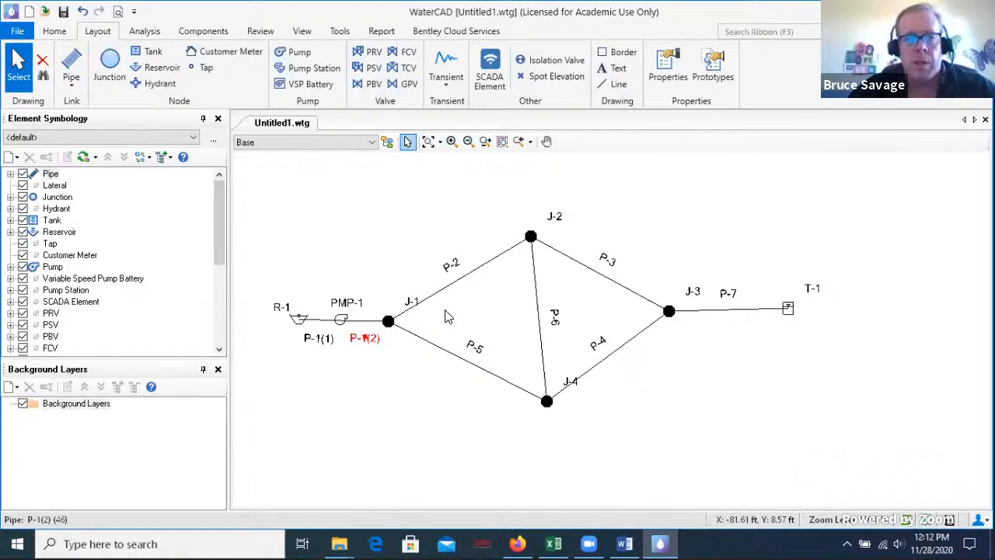
left_click(388, 290)
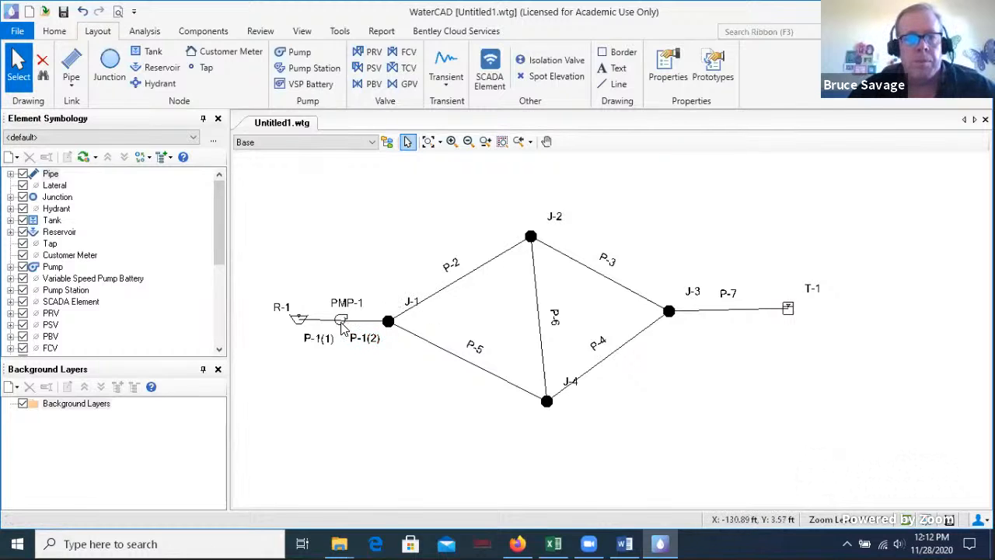
Set junction J-1's elevation to 320 ft in its properties
double_click(388, 322)
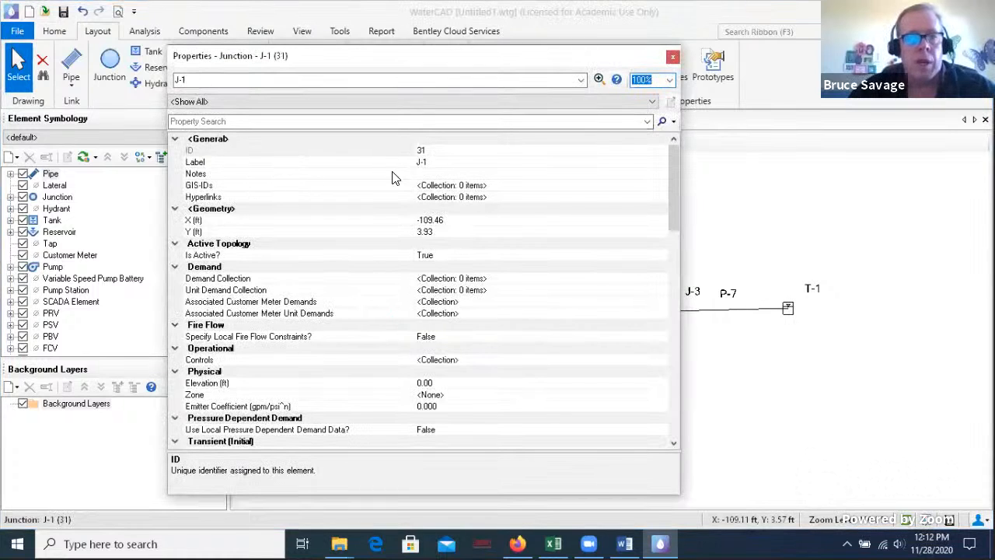
left_click(459, 162)
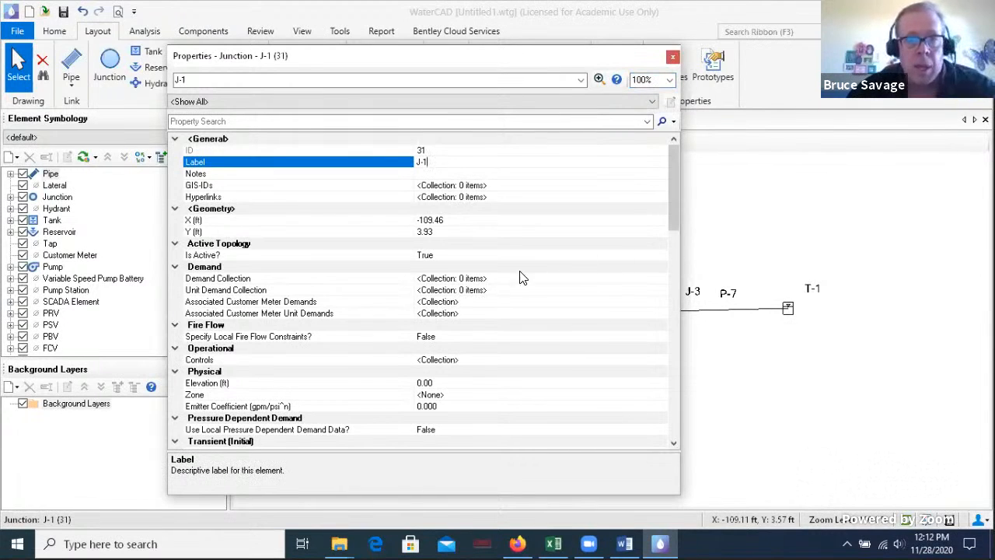
left_click(226, 269)
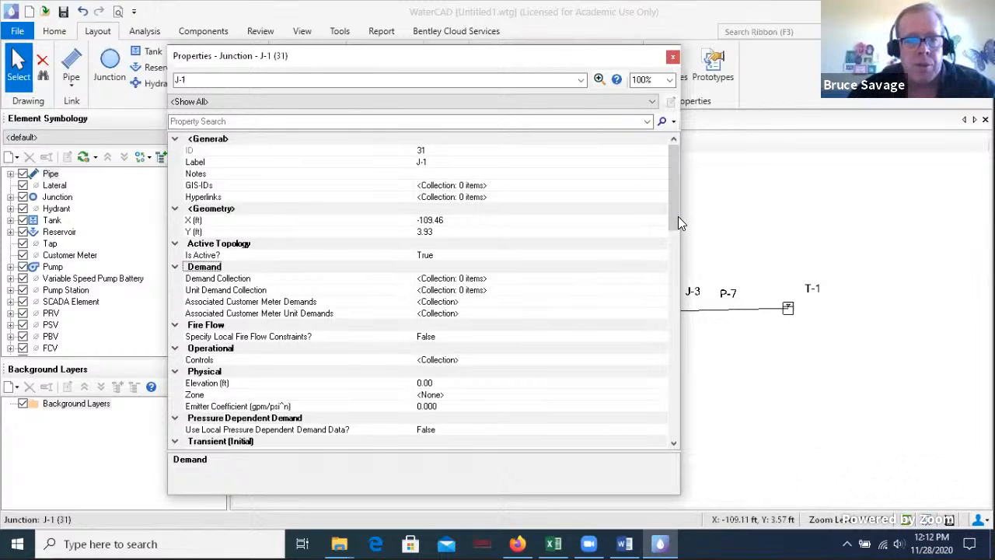
left_click(439, 383)
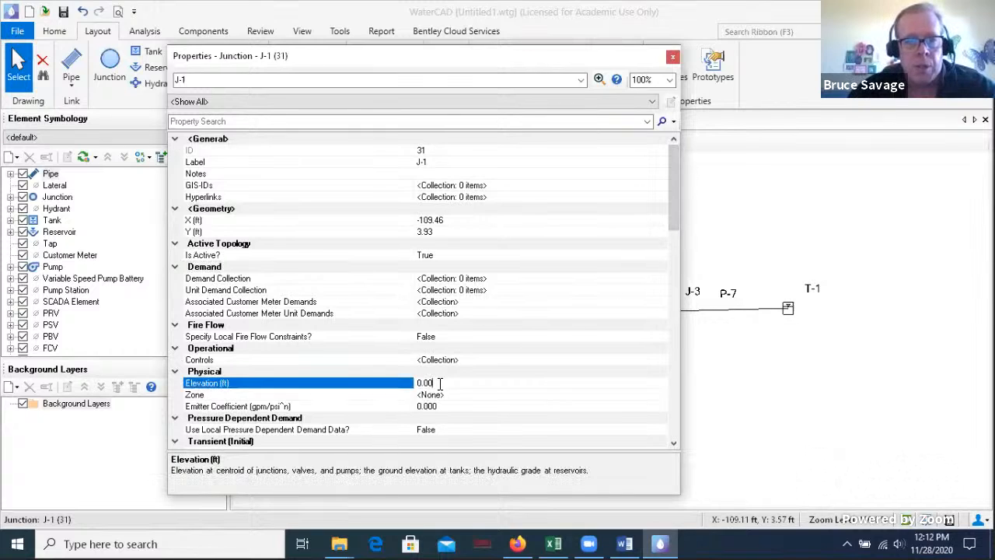
left_click_drag(446, 383, 346, 383)
type("320")
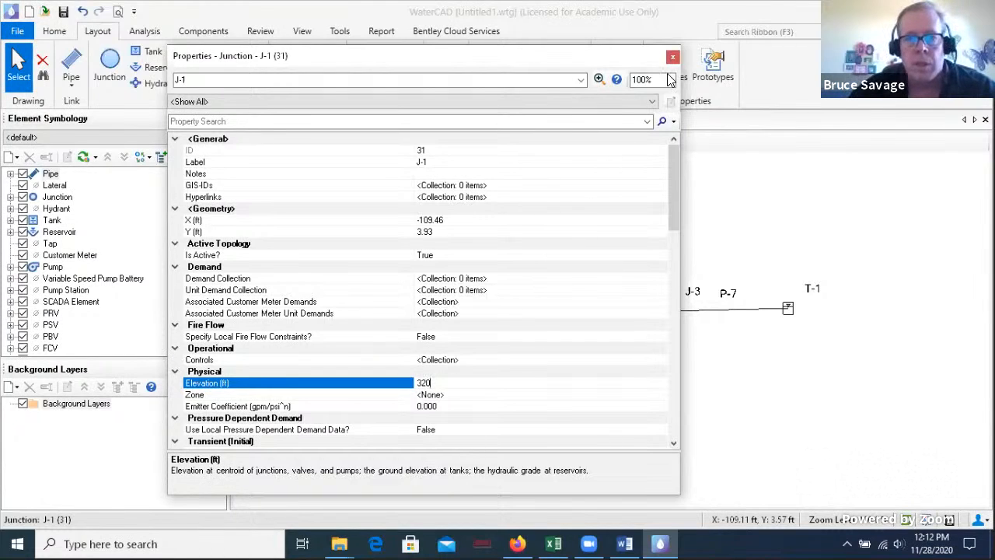
key("Return")
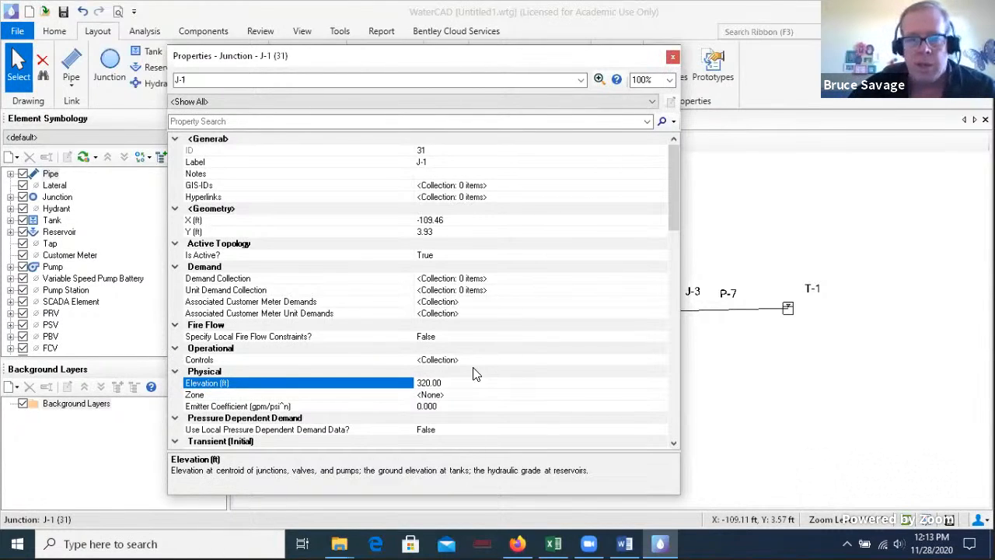
left_click(673, 58)
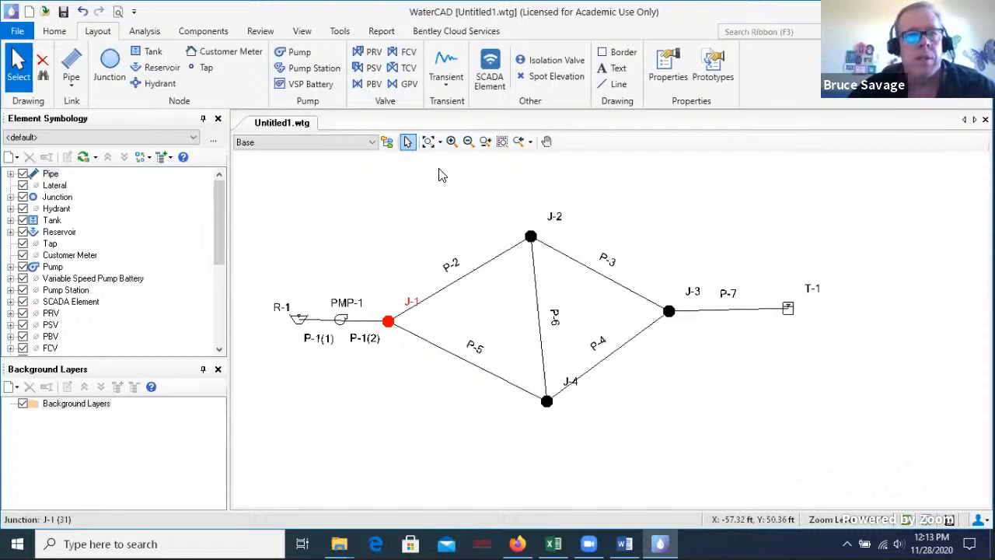
Open the pipe FlexTable and set the diameters of pipes P-2 and P-3 to 8 in
left_click(56, 34)
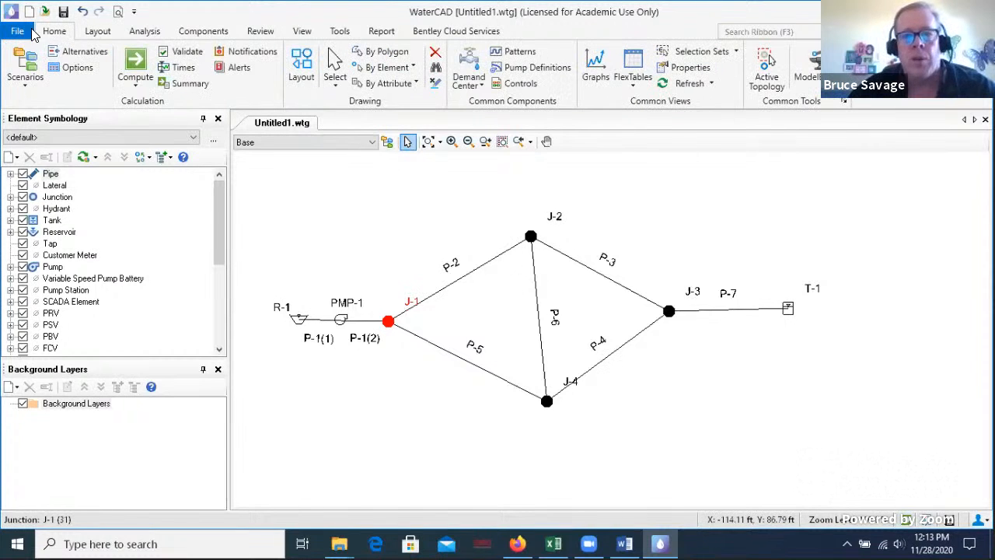
left_click(636, 89)
left_click(644, 127)
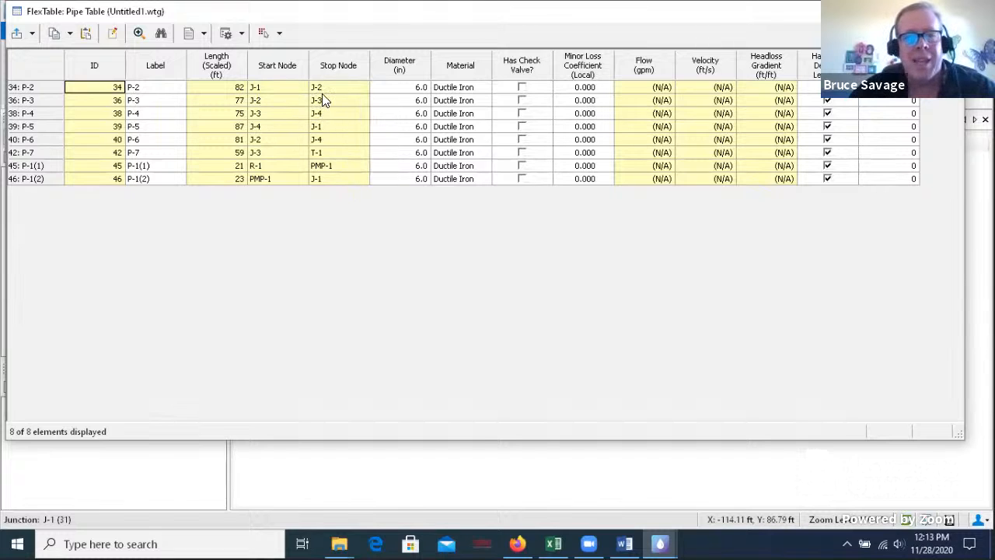
left_click(418, 90)
left_click(411, 105, "shift")
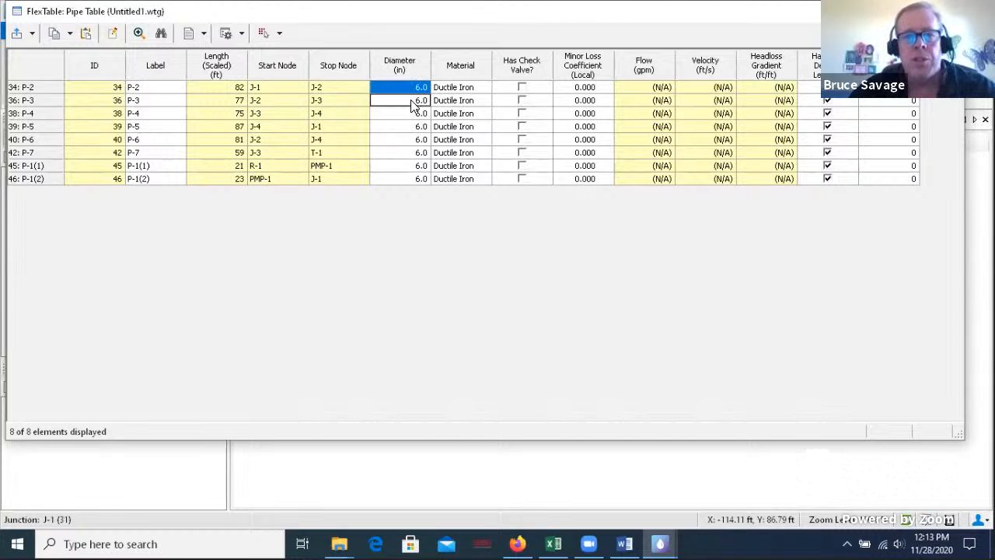
left_click(408, 90)
type("8")
left_click(412, 103)
type("8")
Set the diameters of pipes P-7 and P-4 to 8 in
left_click(410, 115)
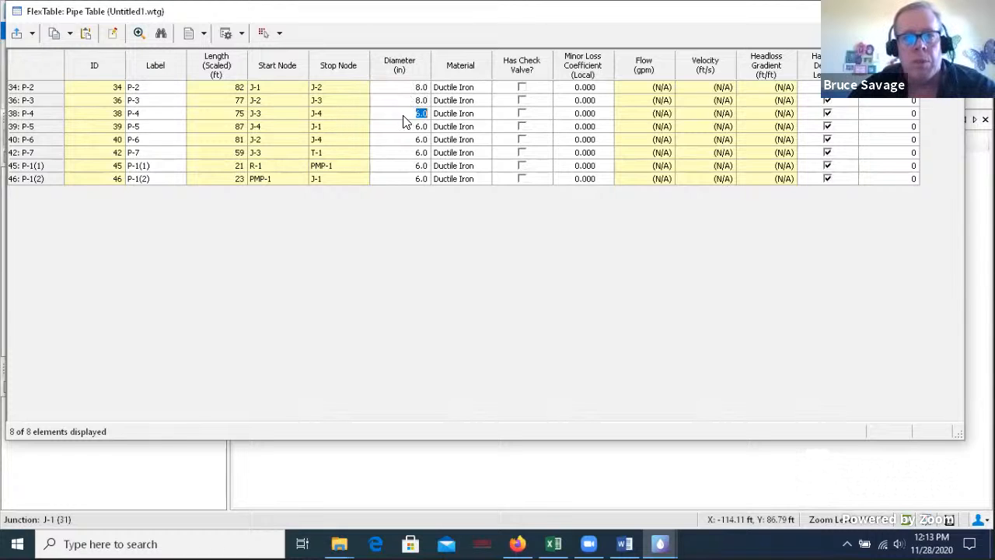
left_click_drag(402, 122, 404, 161)
type("8")
left_click(407, 117)
type("8")
left_click(409, 142)
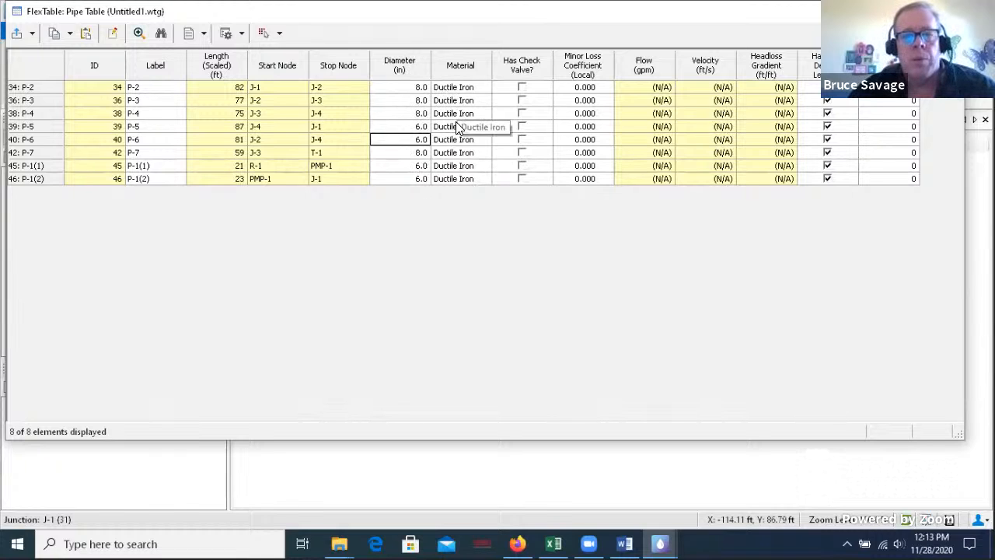
right_click(418, 80)
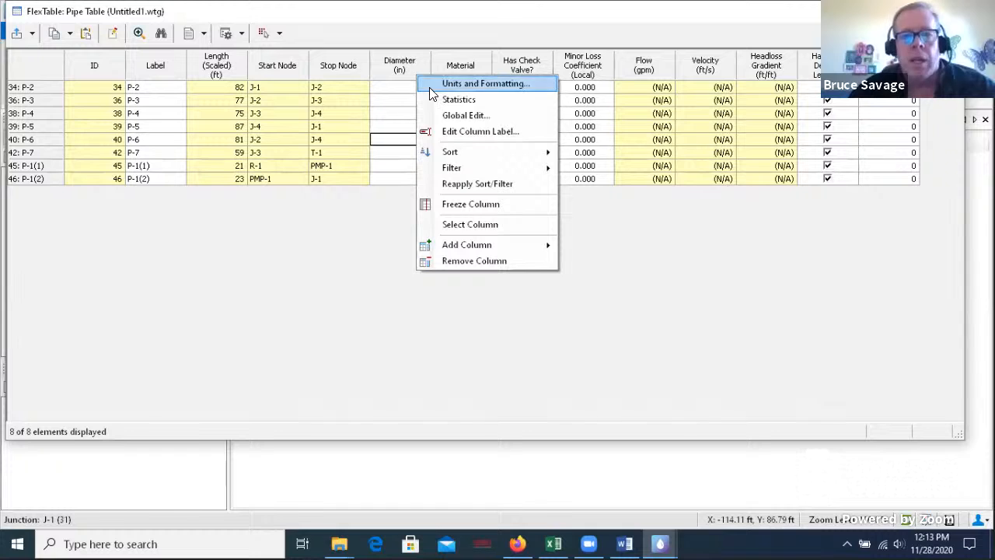
left_click(480, 130)
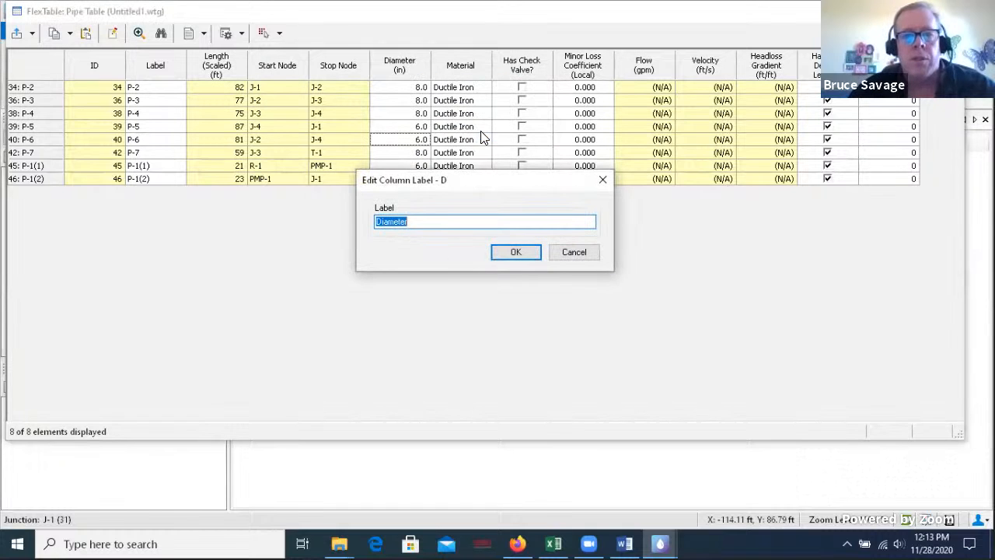
left_click(573, 253)
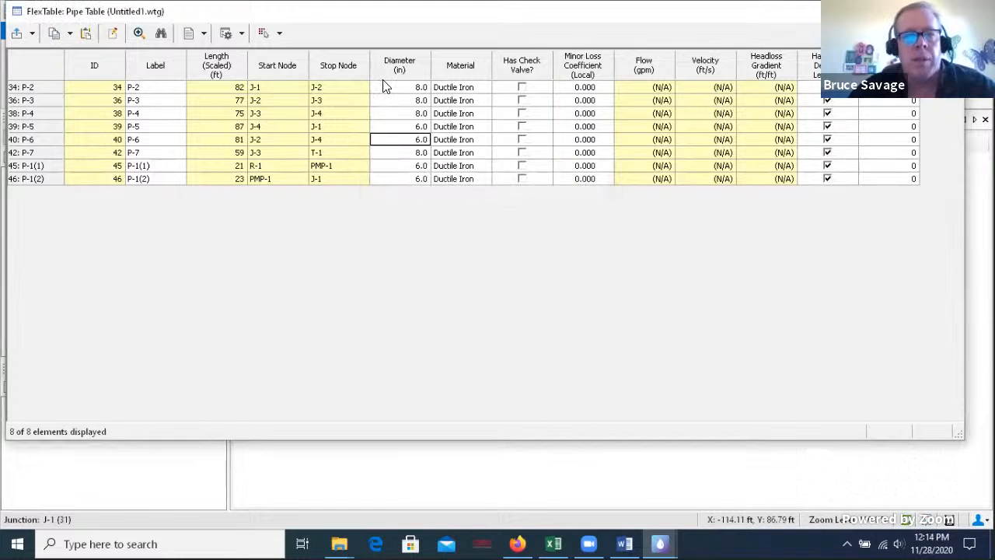
Review the unit, display precision and number format options for the pipe table's Diameter column, keeping inches
right_click(410, 72)
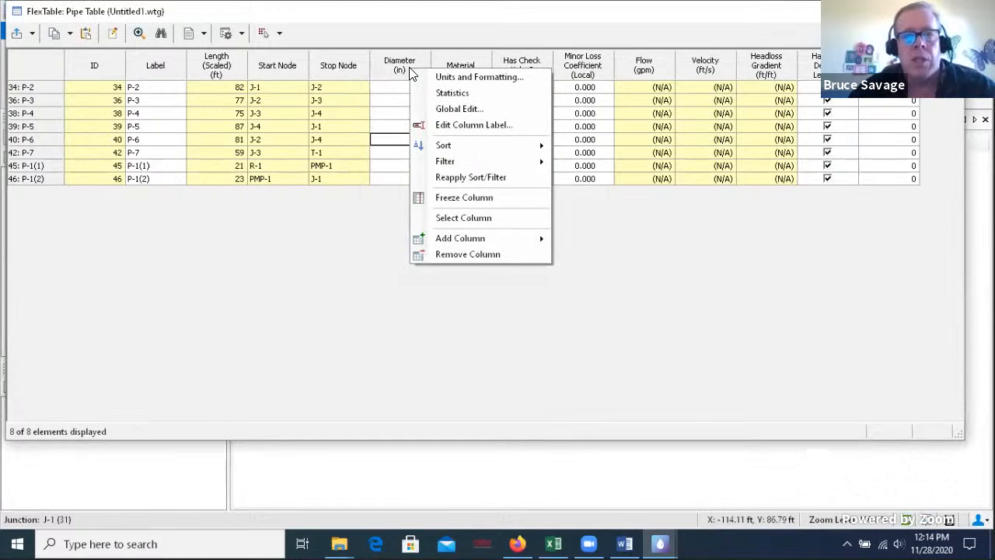
left_click(452, 77)
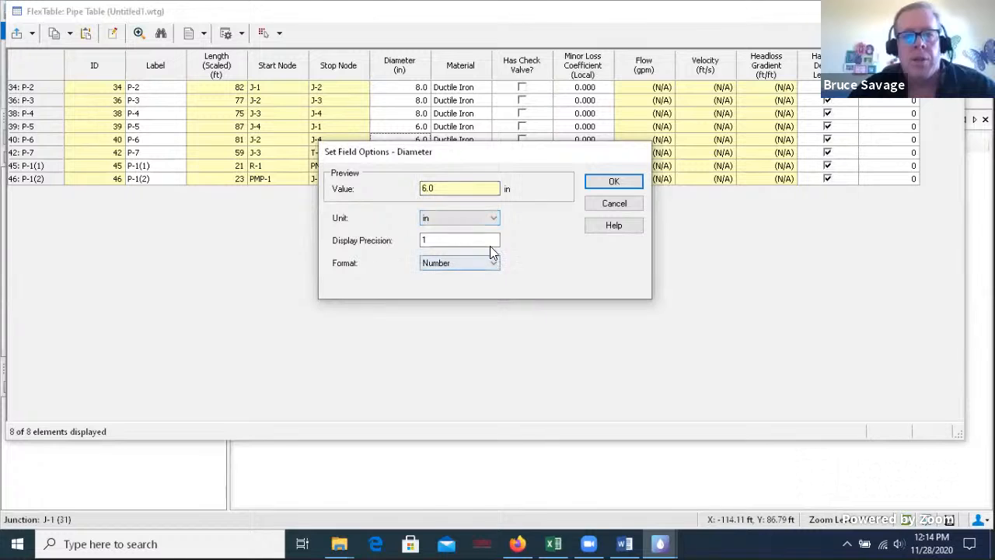
left_click(492, 218)
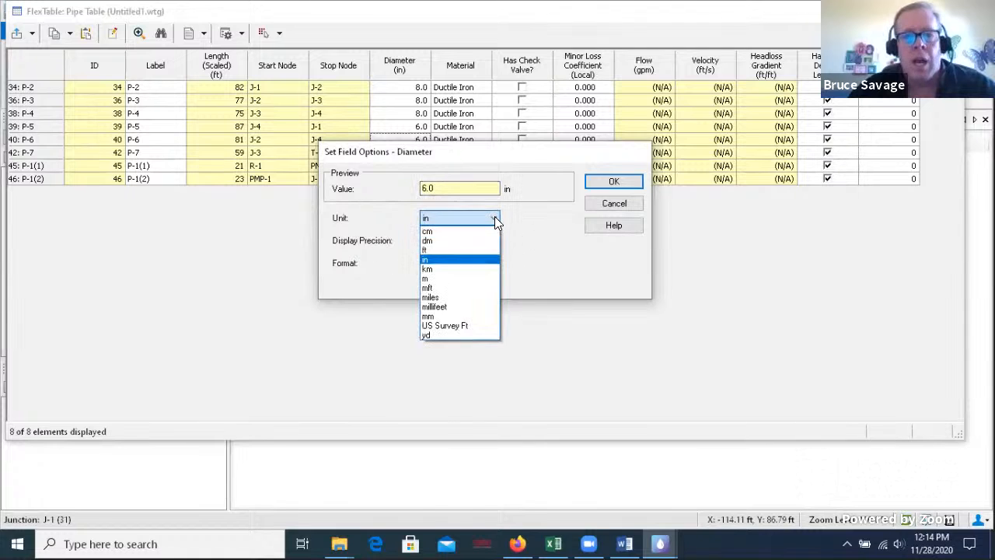
left_click(452, 265)
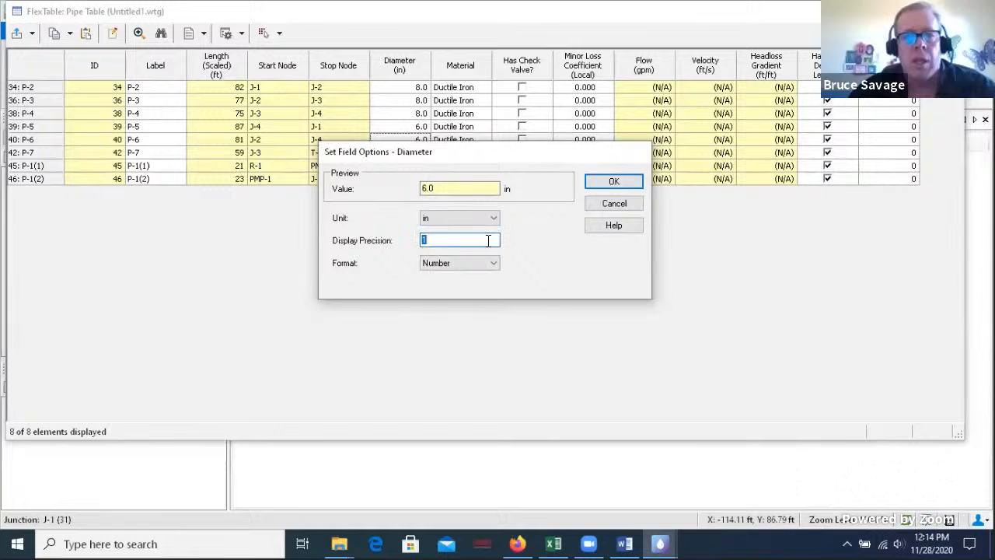
left_click(494, 263)
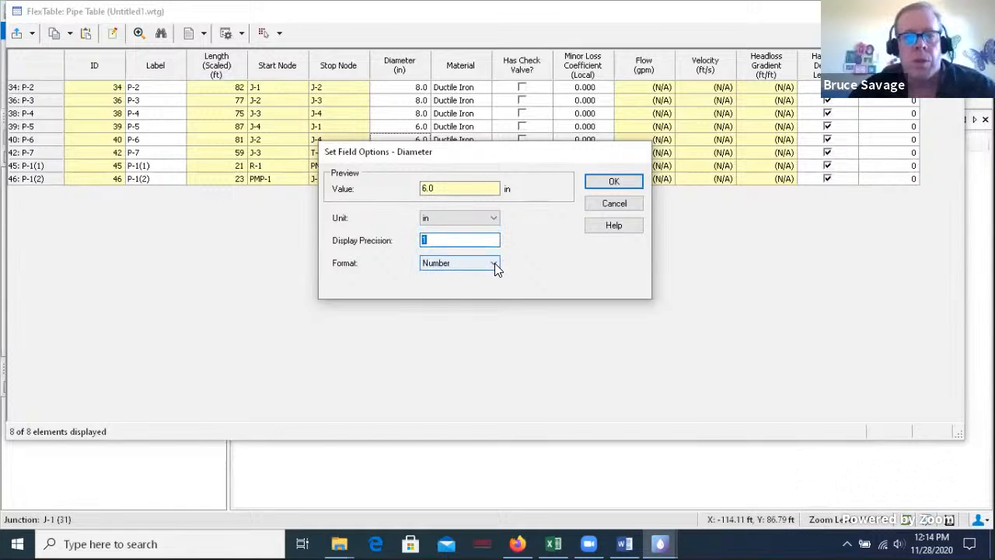
left_click(494, 261)
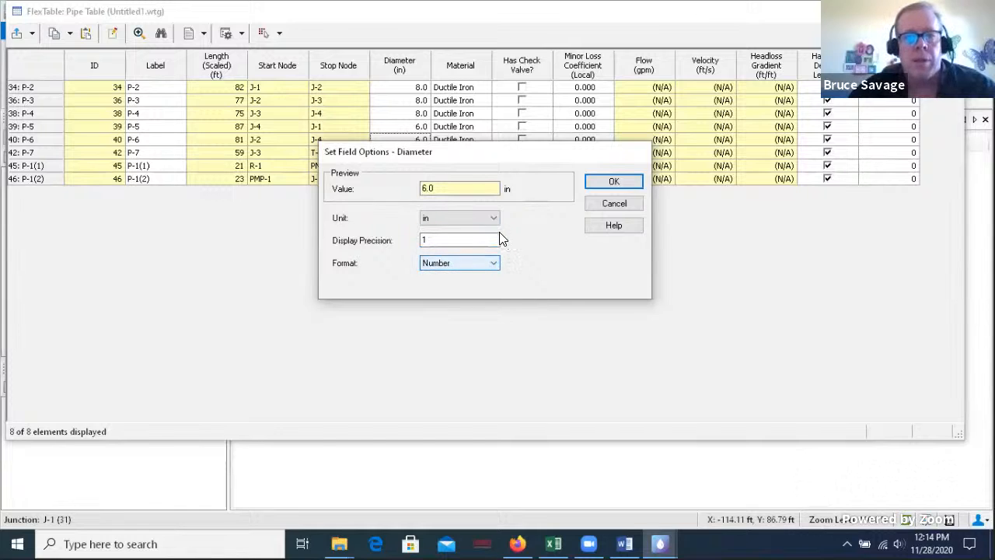
left_click(614, 183)
Set pipe P-2's material to PVC from the MaterialLibrary.xml engineering library
left_click(461, 90)
left_click(462, 91)
left_click(482, 89)
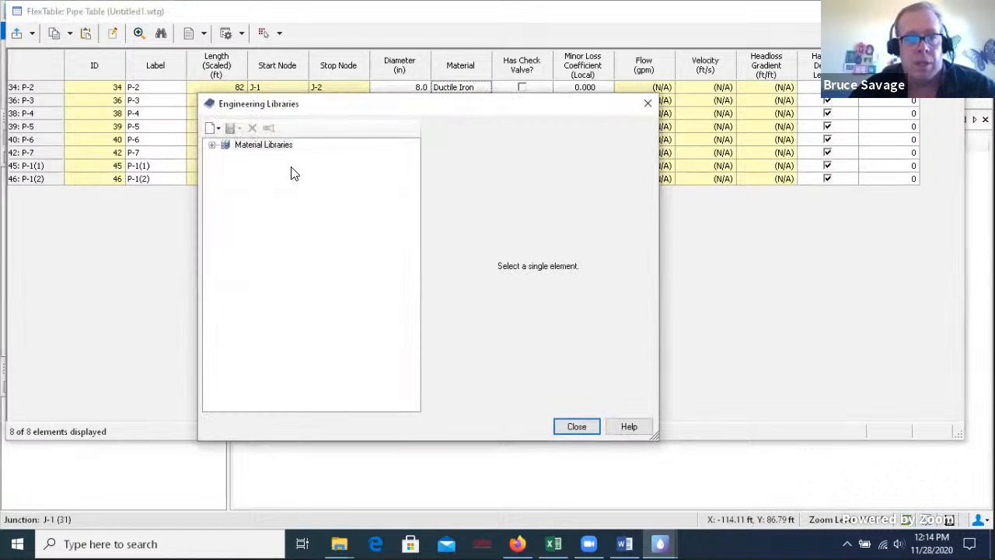
left_click(577, 427)
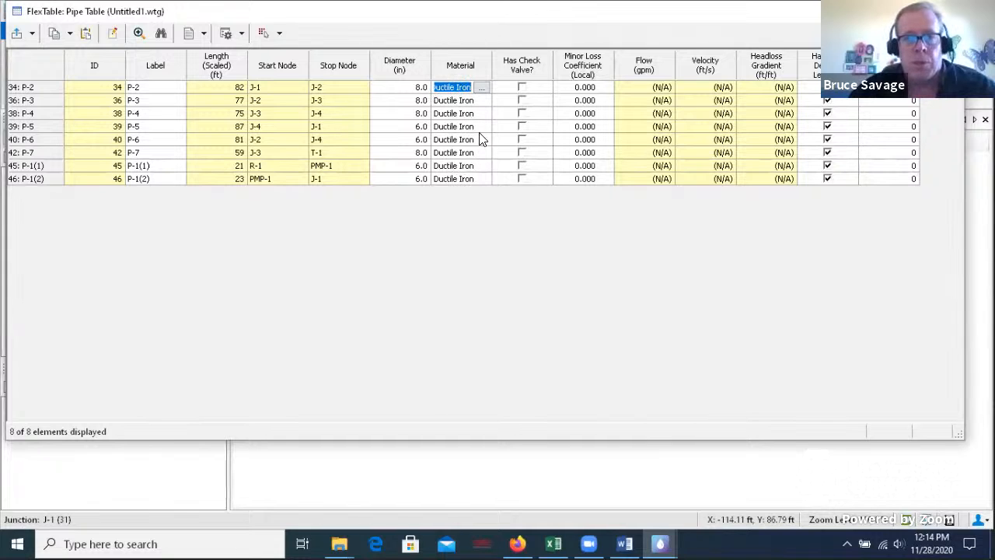
left_click(485, 88)
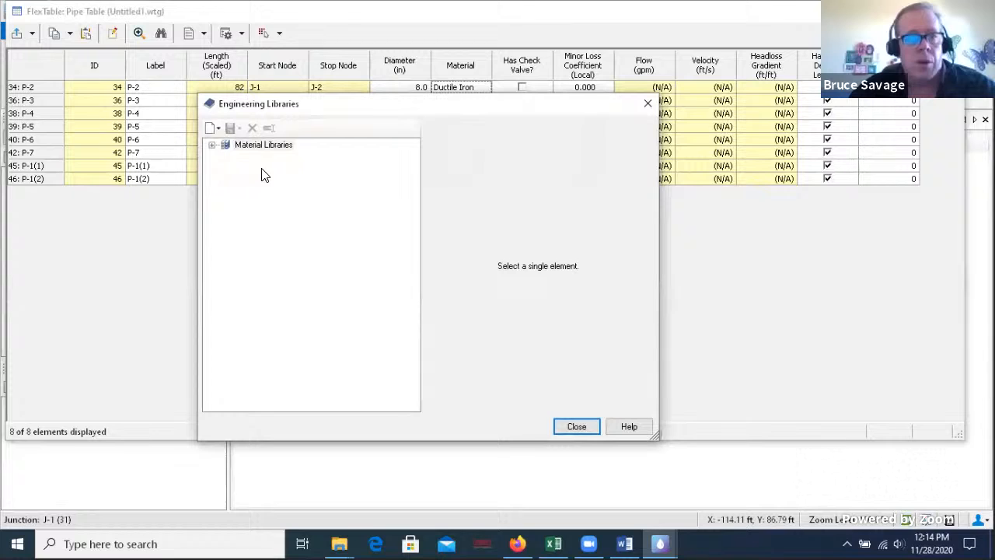
left_click(212, 145)
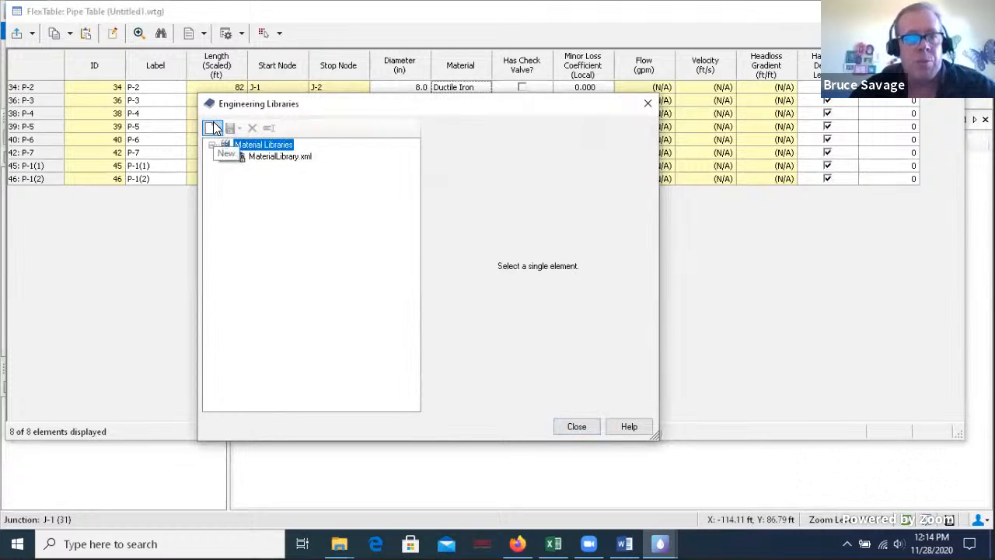
left_click(225, 156)
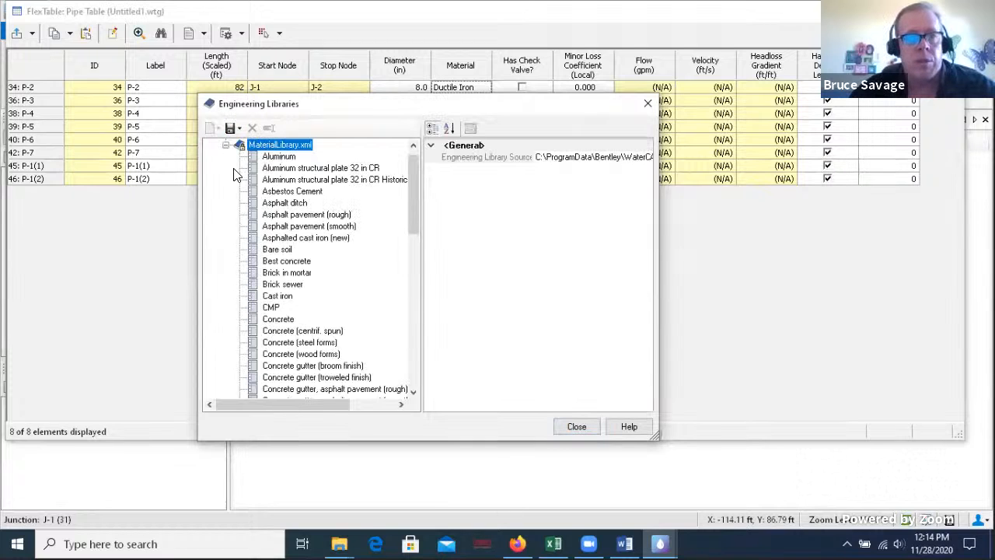
mouse_move(415, 169)
left_mouse_down()
mouse_move(400, 246)
mouse_move(398, 207)
mouse_move(405, 294)
left_mouse_up()
left_click(270, 203)
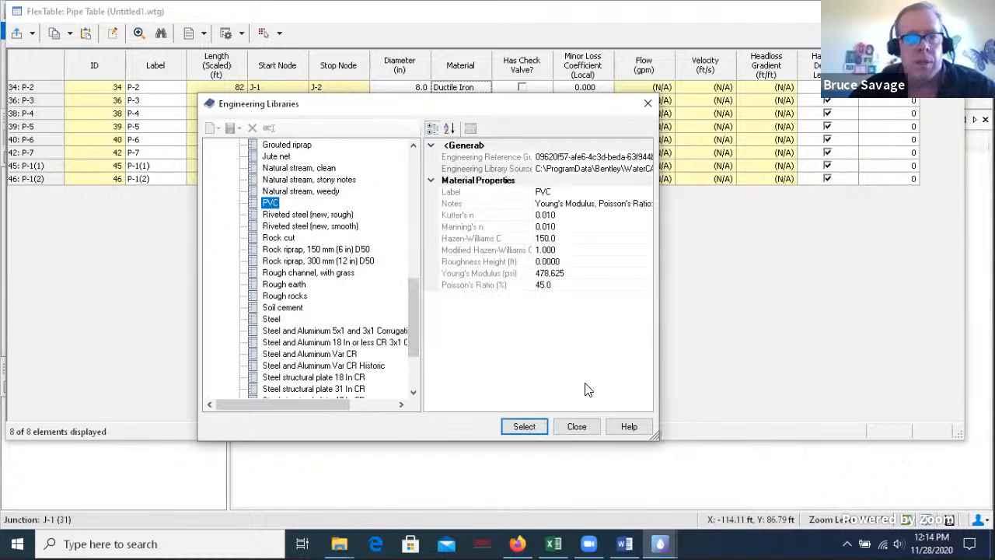
left_click(524, 427)
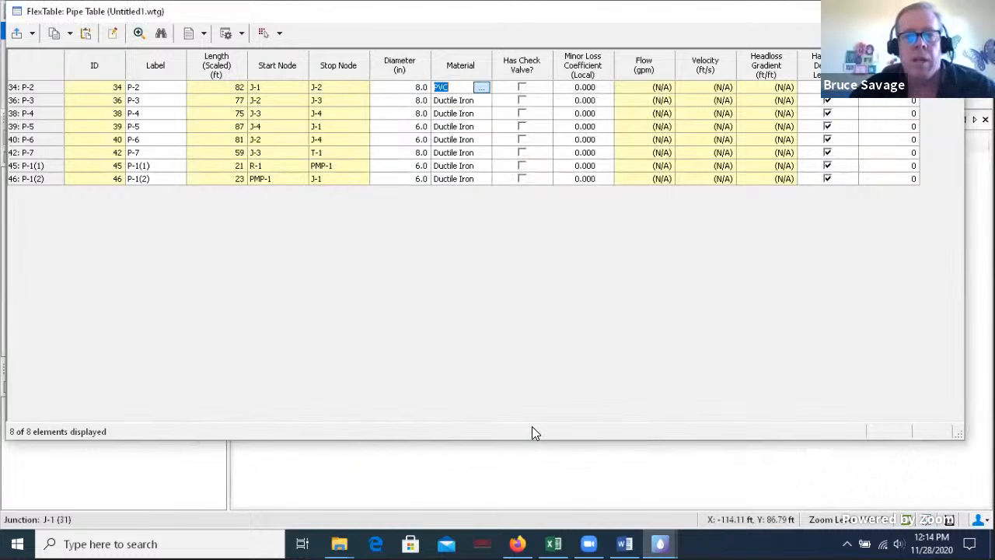
Examine cast iron's roughness height, Hazen-Williams C and Manning's n in the material library, and close the library and the pipe table
left_click(484, 85)
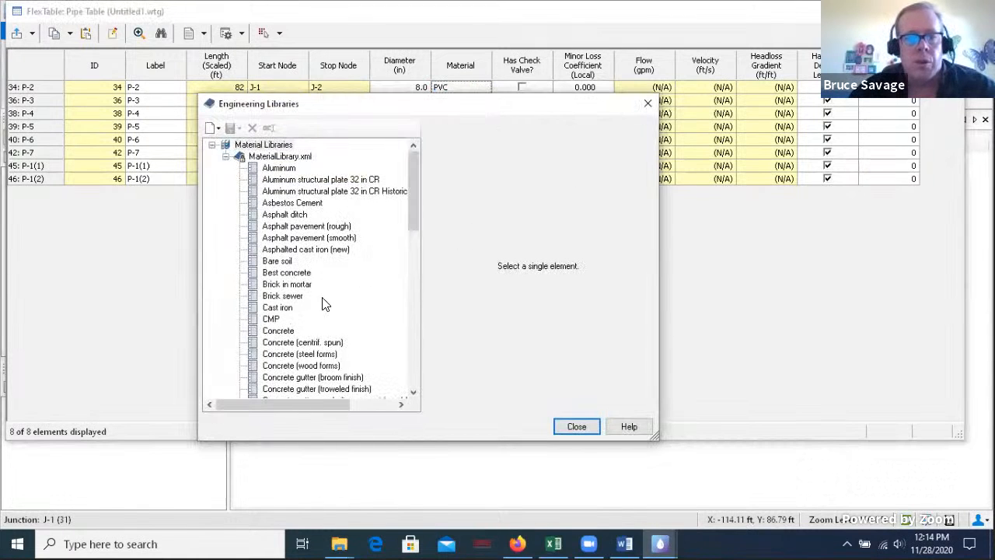
mouse_move(415, 212)
left_mouse_down()
mouse_move(412, 261)
mouse_move(415, 225)
left_mouse_up()
left_click(277, 226)
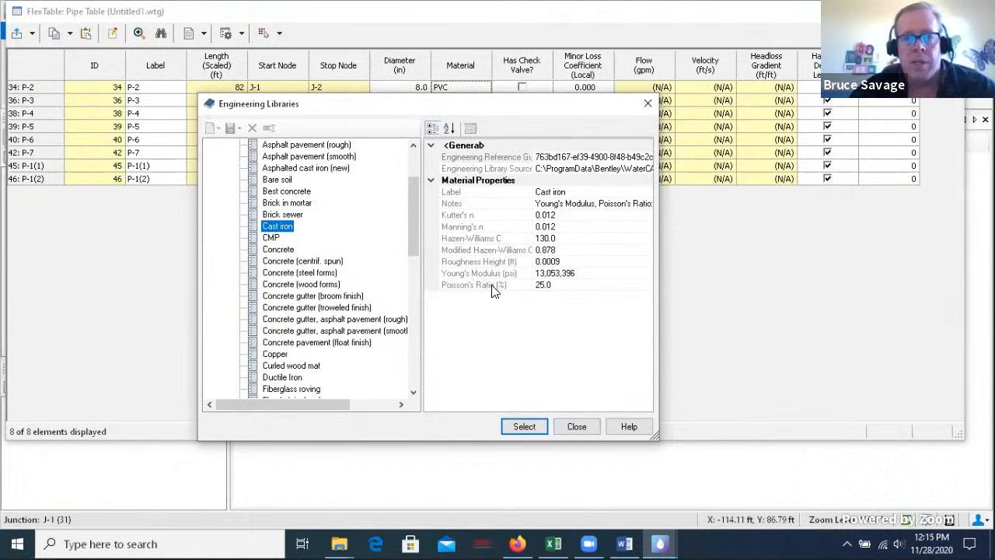
left_click(542, 262)
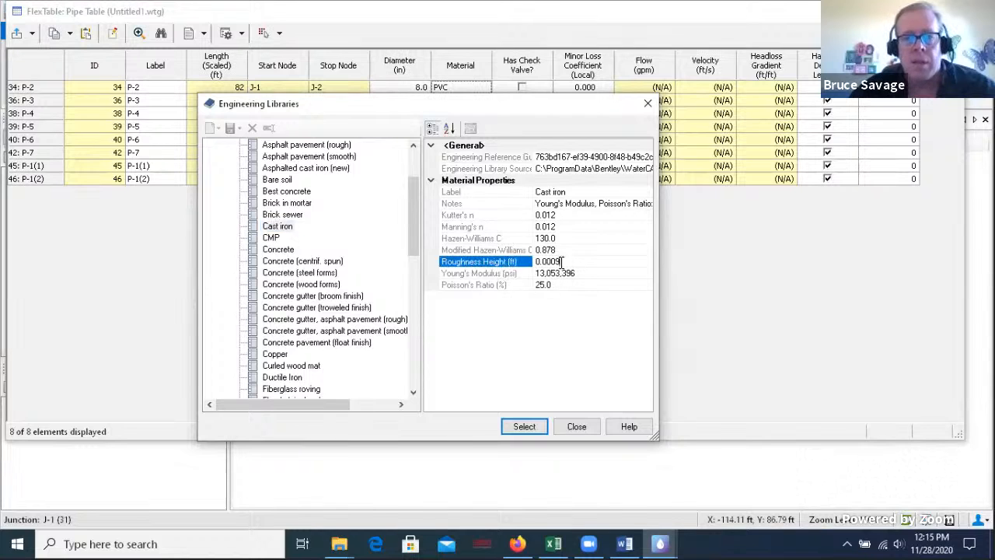
left_click_drag(536, 262, 559, 262)
left_click(560, 239)
left_click_drag(558, 237, 536, 240)
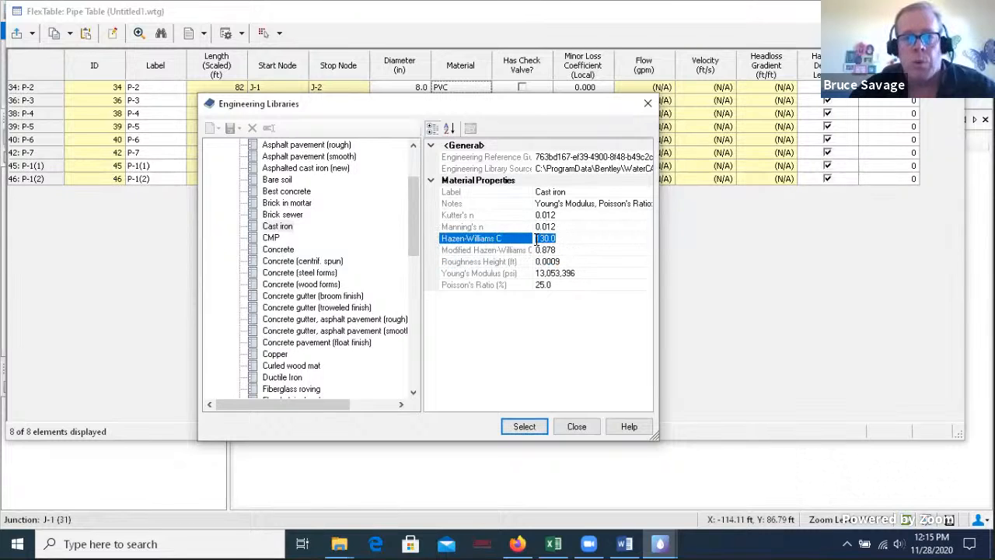
left_click(565, 226)
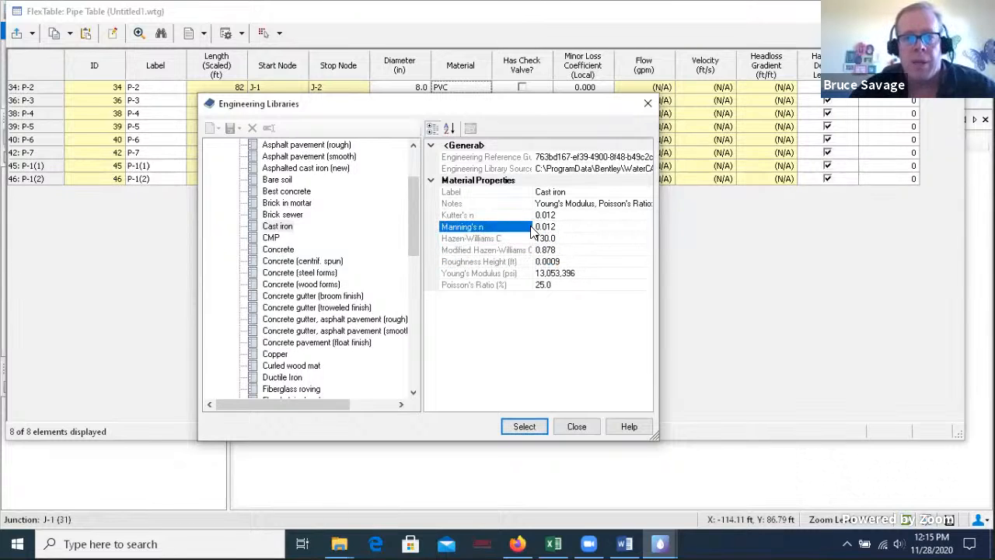
left_click(575, 427)
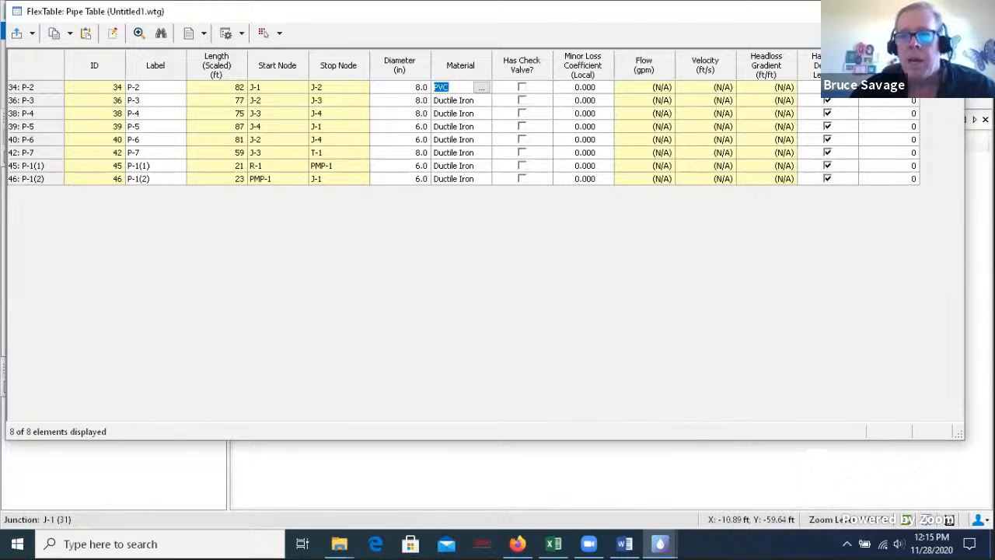
left_click(947, 11)
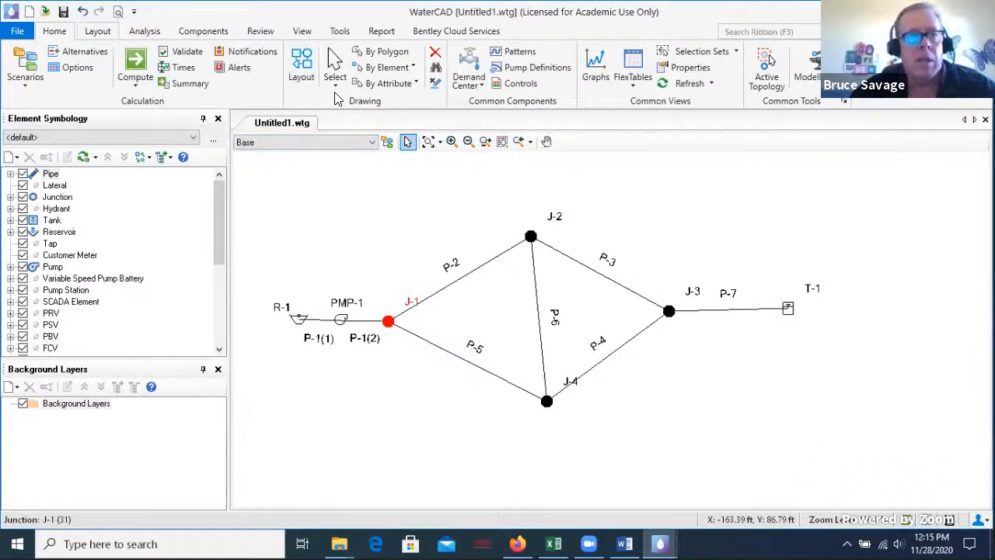
left_click(97, 31)
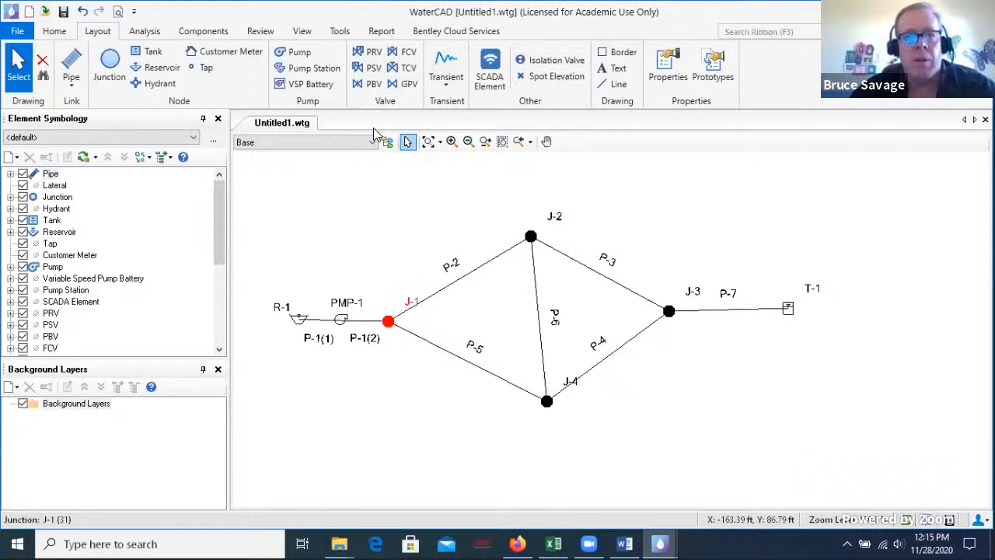
left_click(460, 279)
right_click(460, 280)
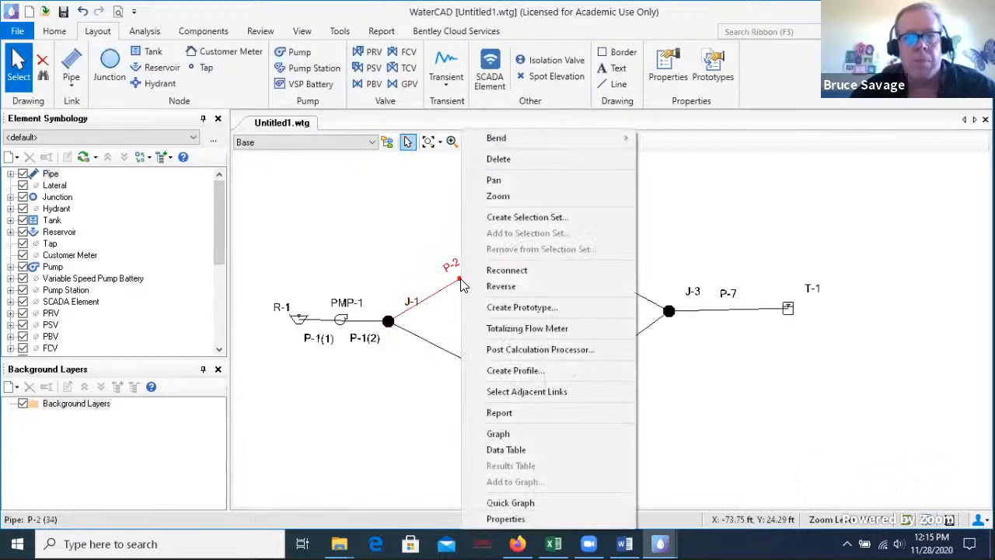
left_click(389, 249)
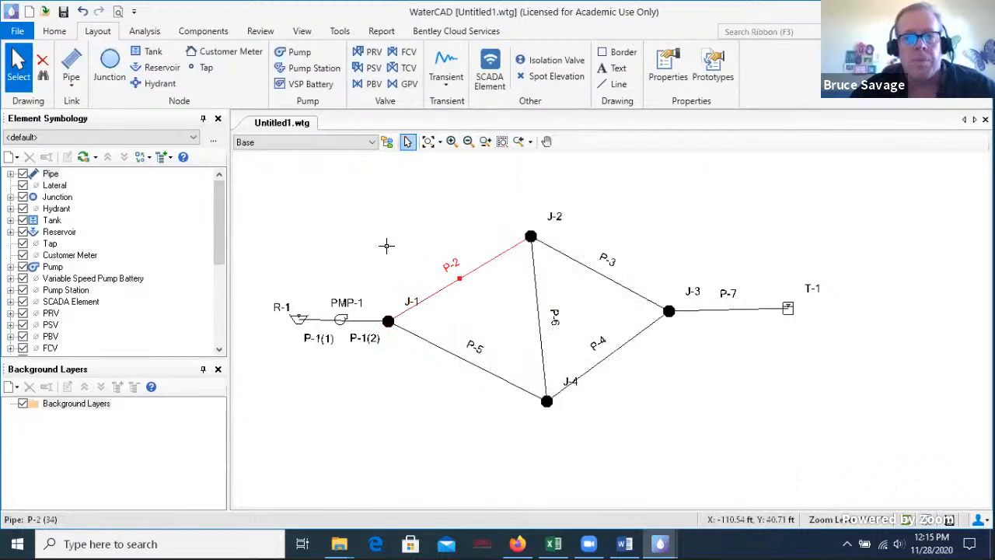
left_click(401, 239)
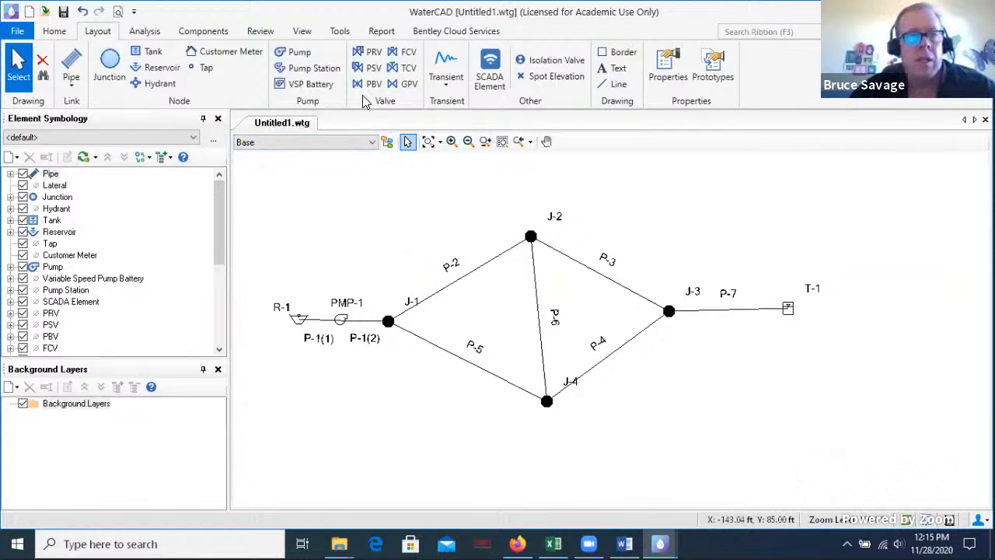
Place a general purpose valve (GPV) in the empty area above pipe P-2 and review its properties
left_click(410, 84)
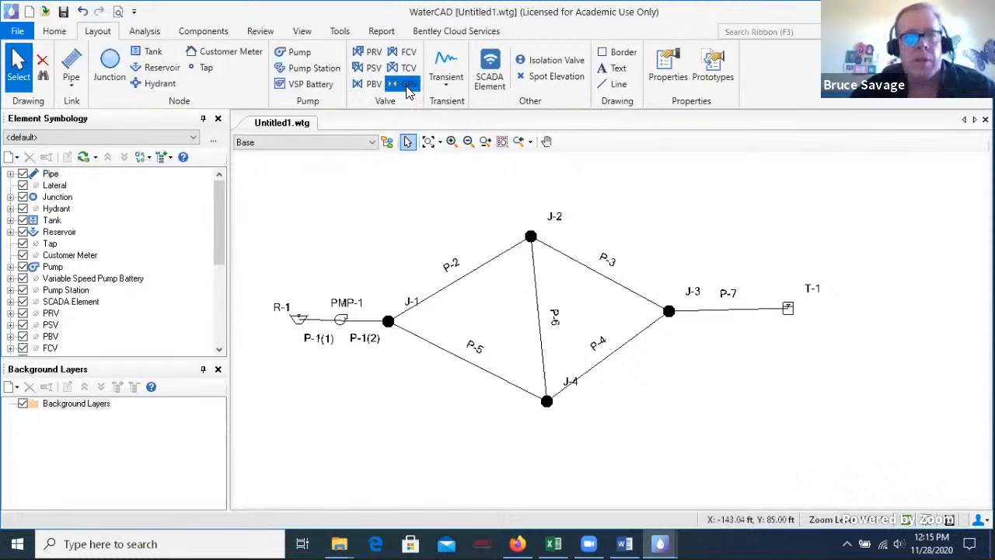
left_click(366, 206)
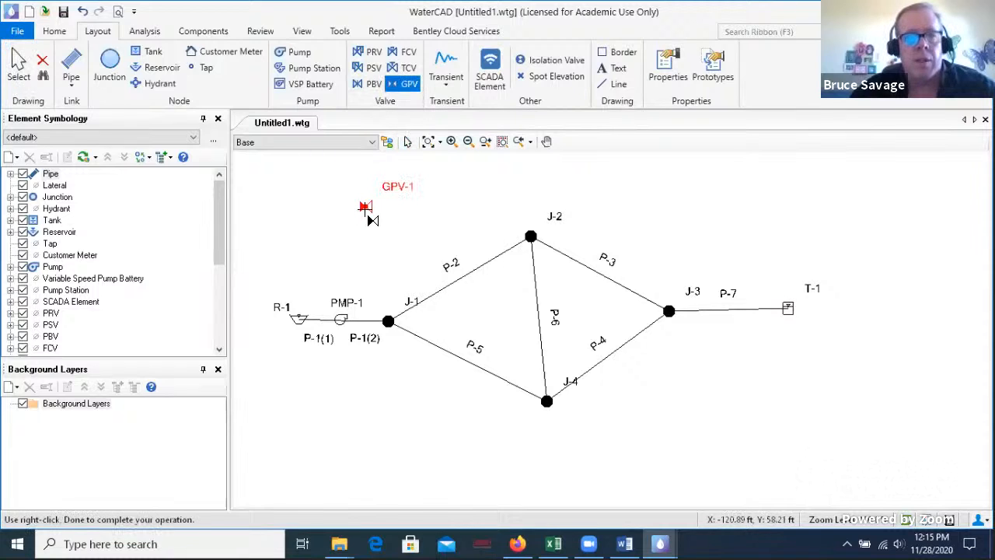
left_click(19, 66)
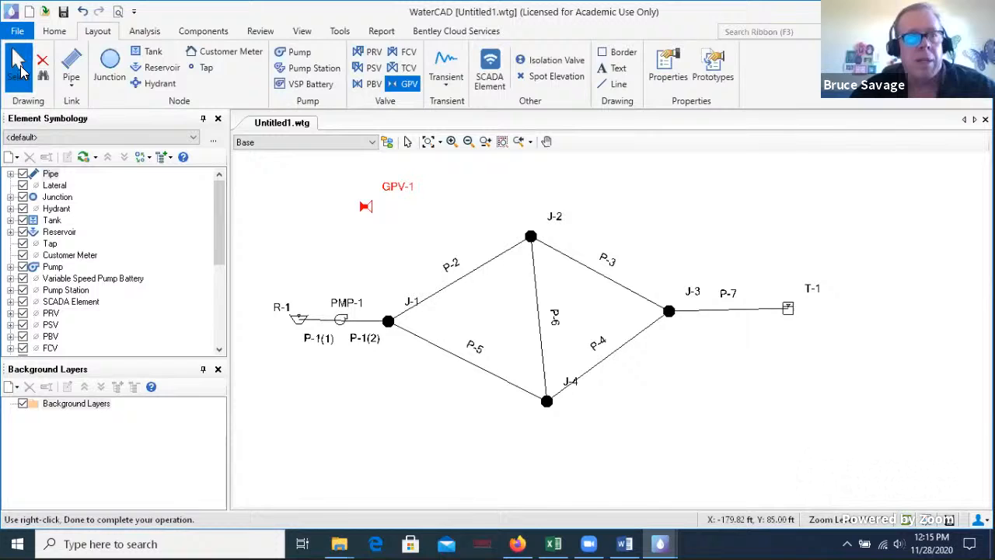
double_click(366, 207)
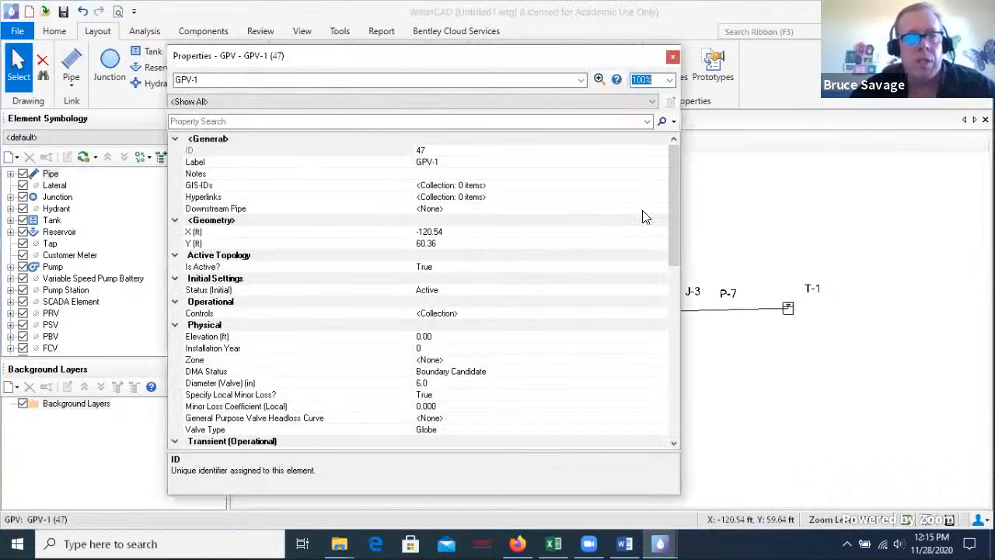
left_click_drag(674, 189, 650, 100)
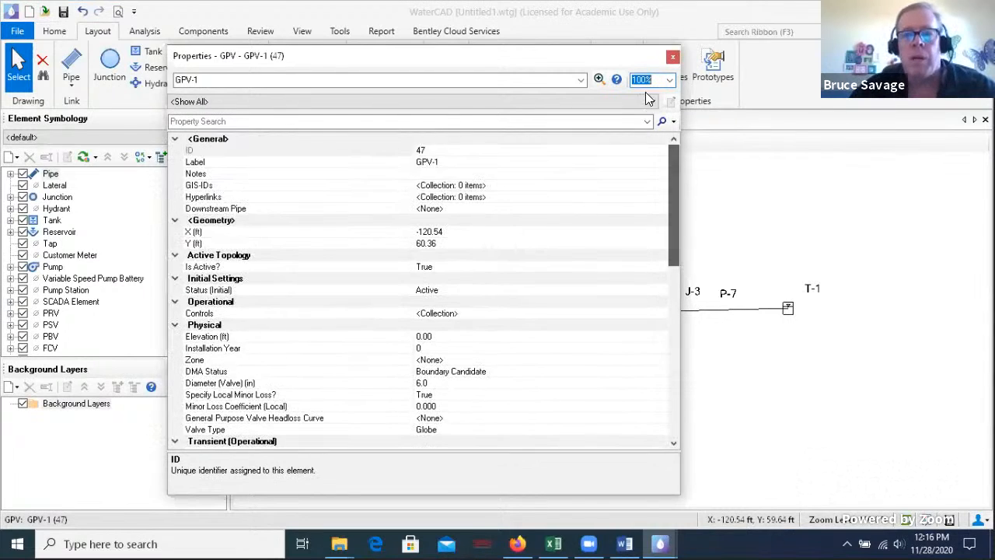
Close the general purpose valve's properties and delete the valve from the drawing
left_click(673, 58)
left_click(375, 85)
left_click_drag(388, 200, 338, 177)
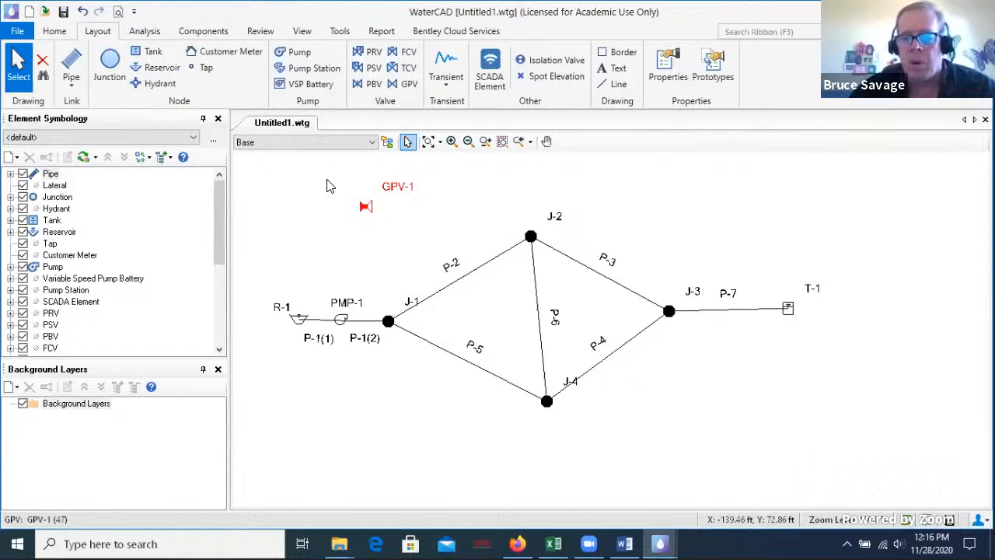
key("Delete")
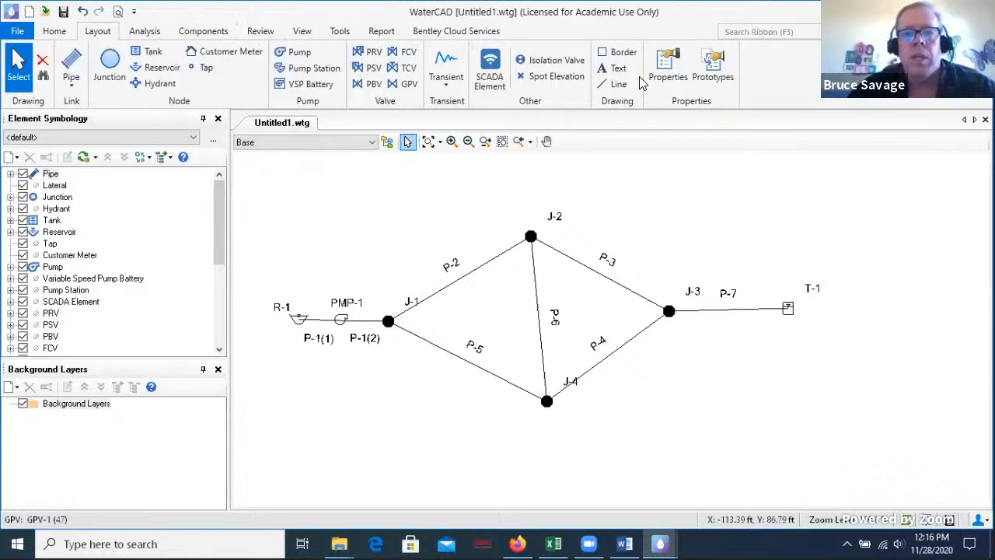
Reopen the pipe FlexTable and enable the check valve on pipe P-2
left_click(54, 31)
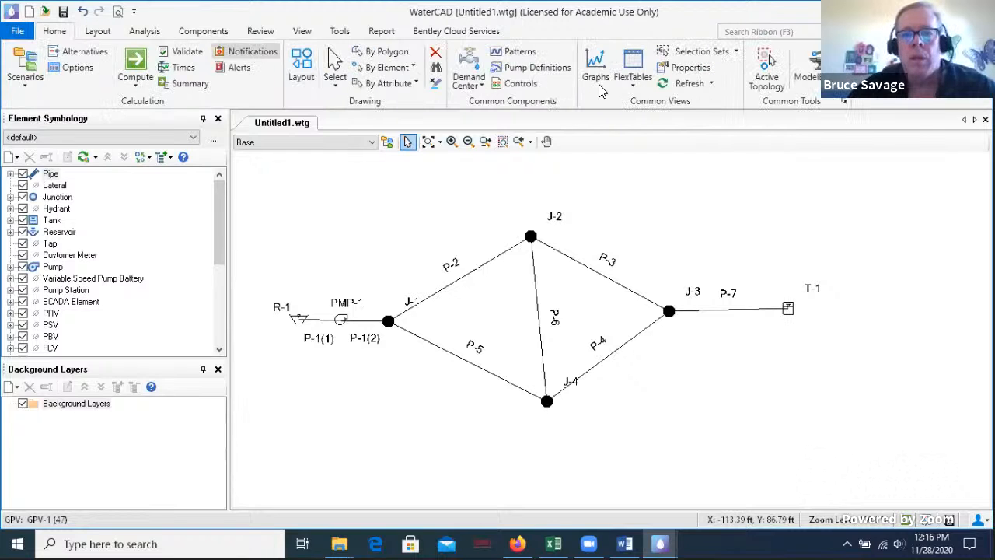
left_click(630, 85)
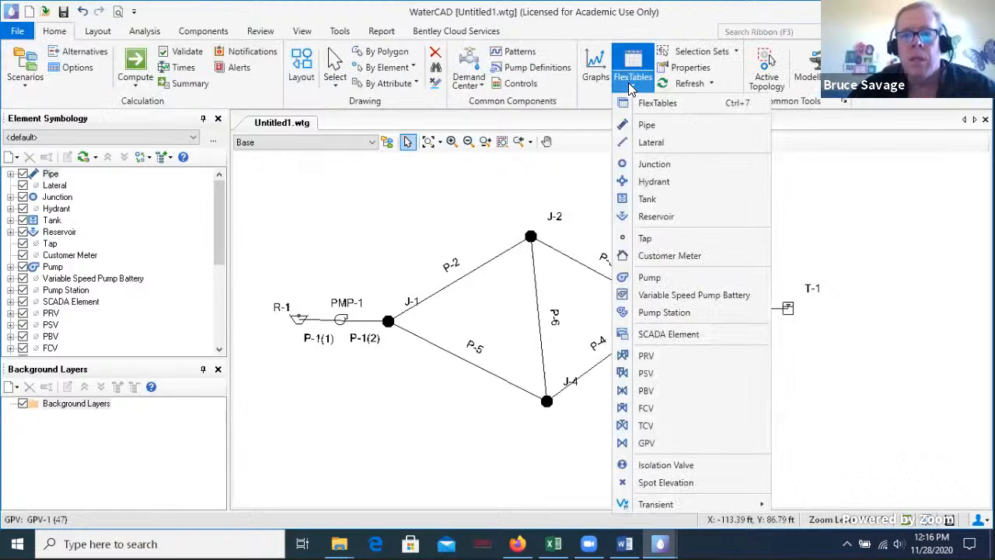
left_click(654, 123)
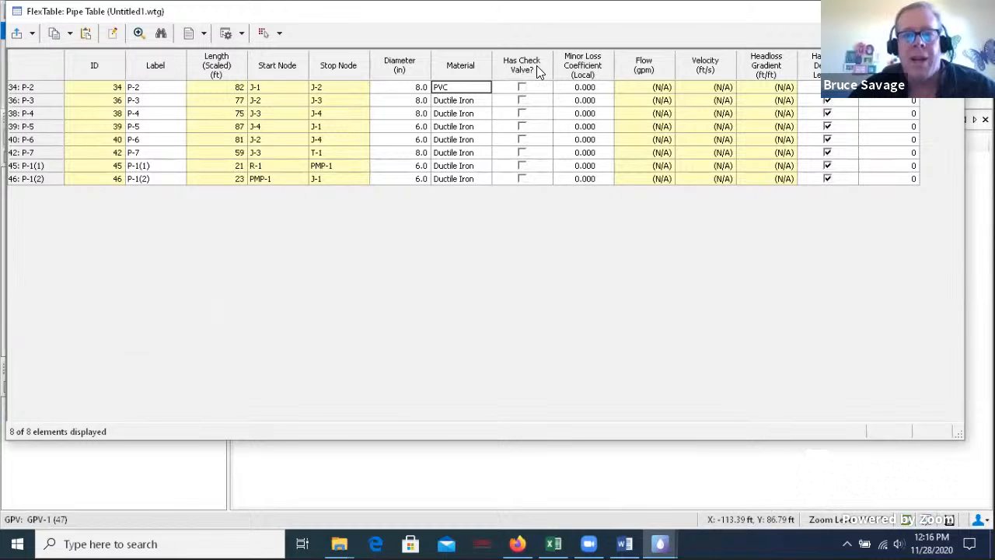
left_click(543, 89)
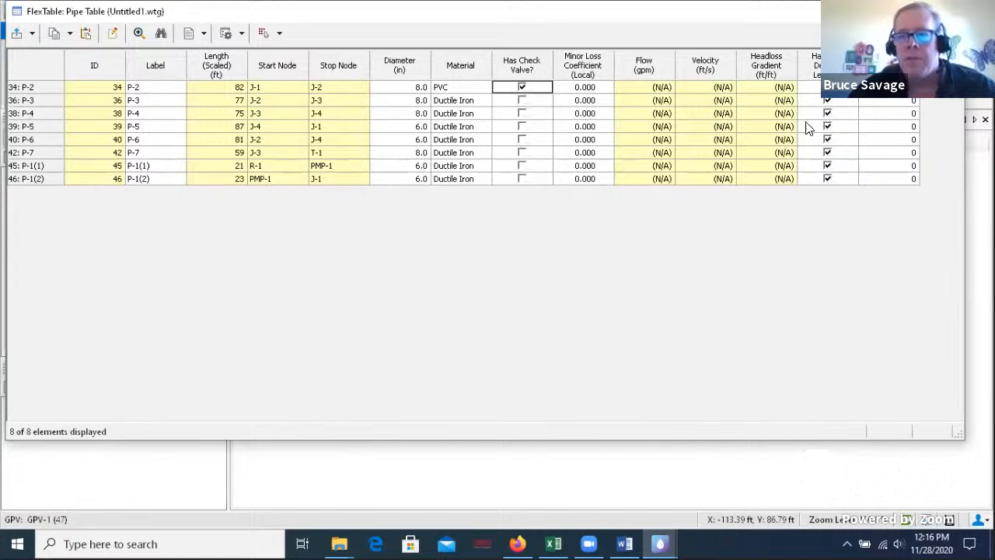
left_click(879, 91)
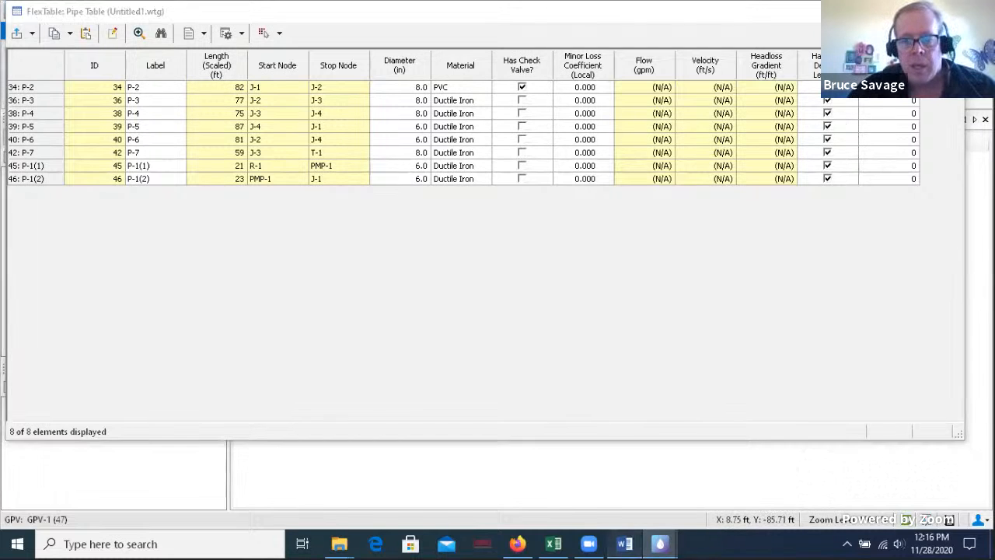
Switch to Word to check the pipe length and diameter table in the homework document, and return to WaterCAD's pipe table
left_click(624, 544)
scroll(695, 410, "down", 2)
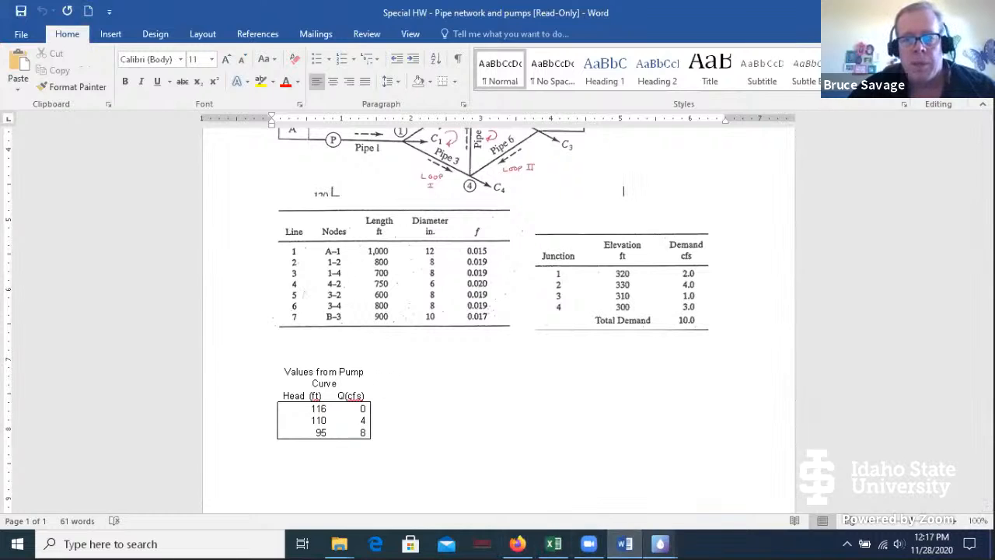
mouse_move(659, 543)
left_click(723, 502)
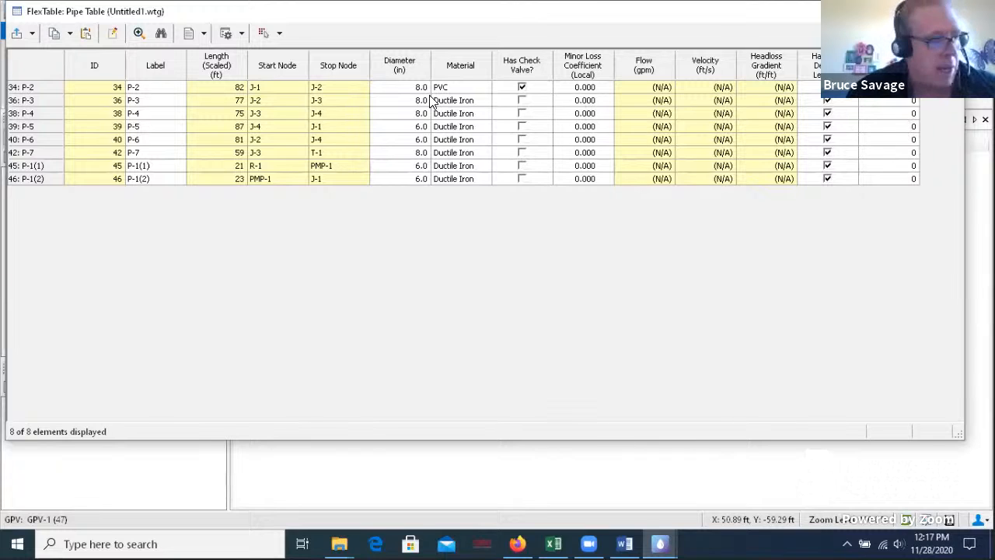
Set the diameters of pipes P-2 and P-3 to 12 in
left_click(406, 88)
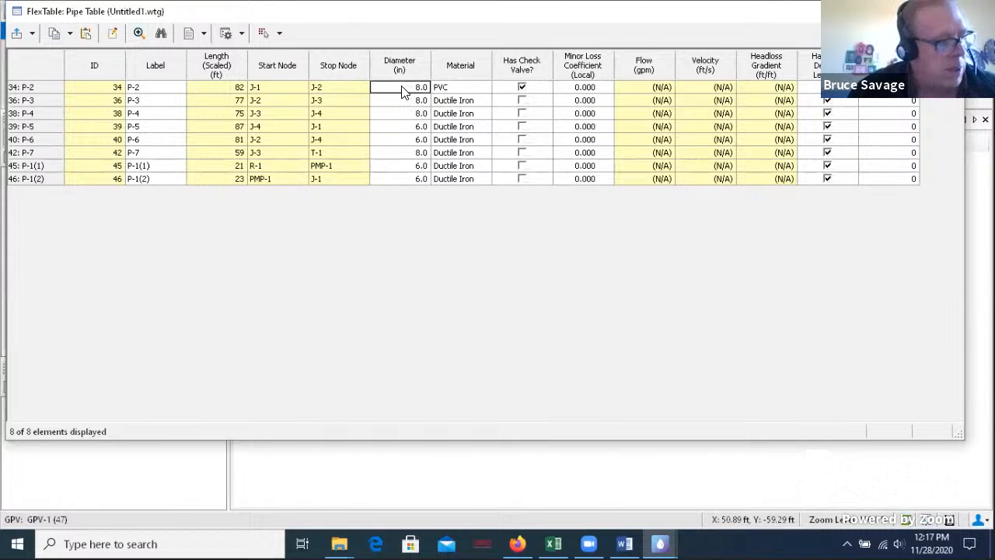
type("12")
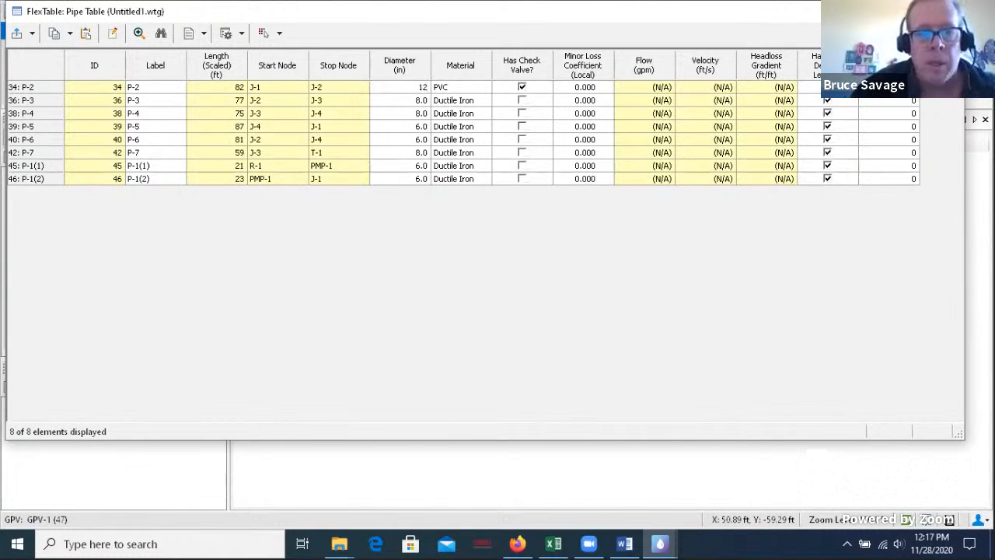
left_click(402, 105)
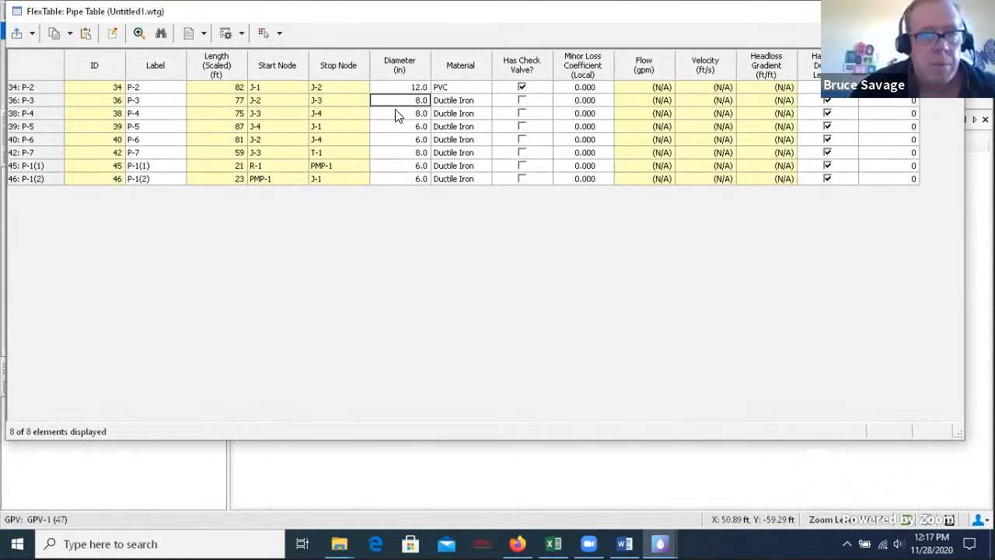
type("12")
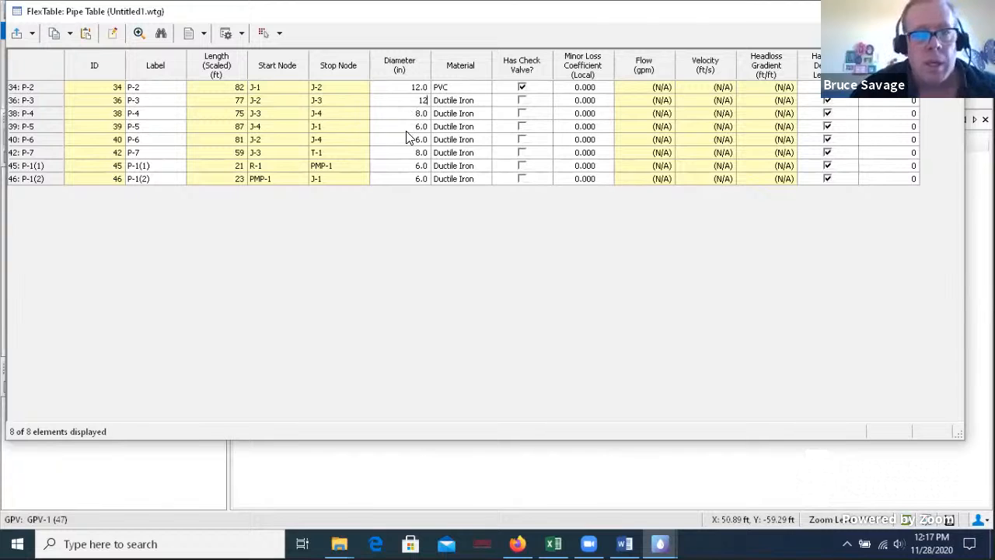
Set the diameters of pipes P-1(1) and P-1(2), on either side of the pump, to 12 in
left_click(408, 166)
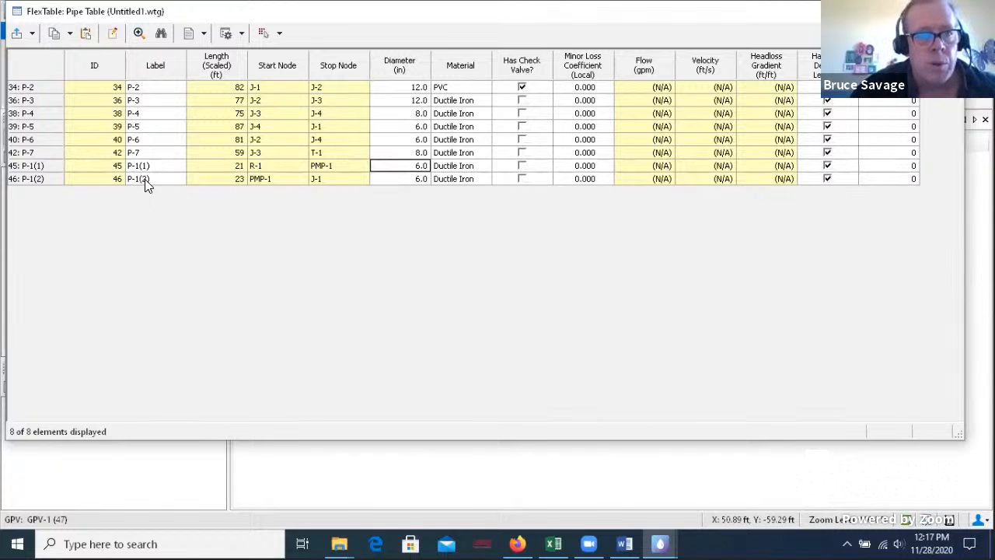
left_click(404, 166)
type("12")
left_click(412, 180)
left_click(413, 180)
type("12")
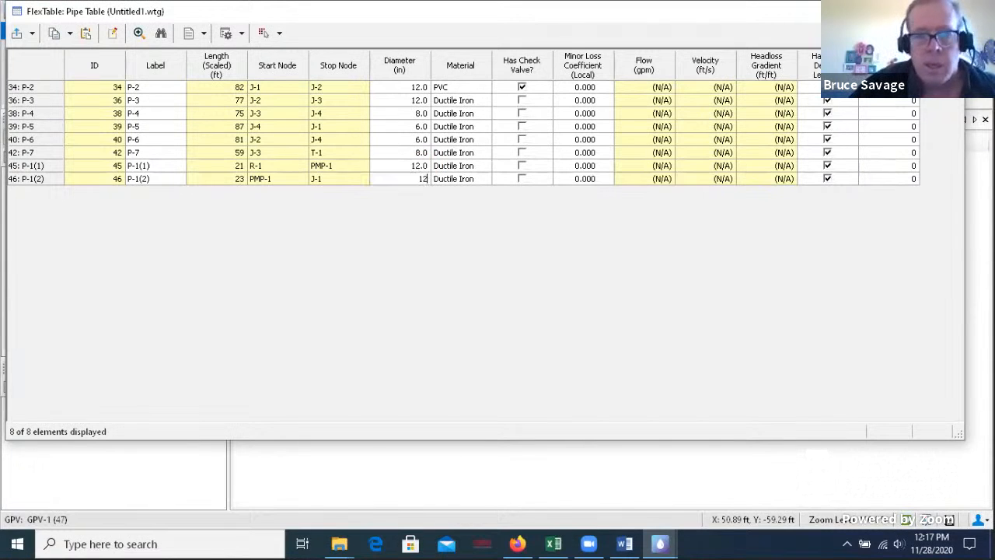
left_click(406, 153)
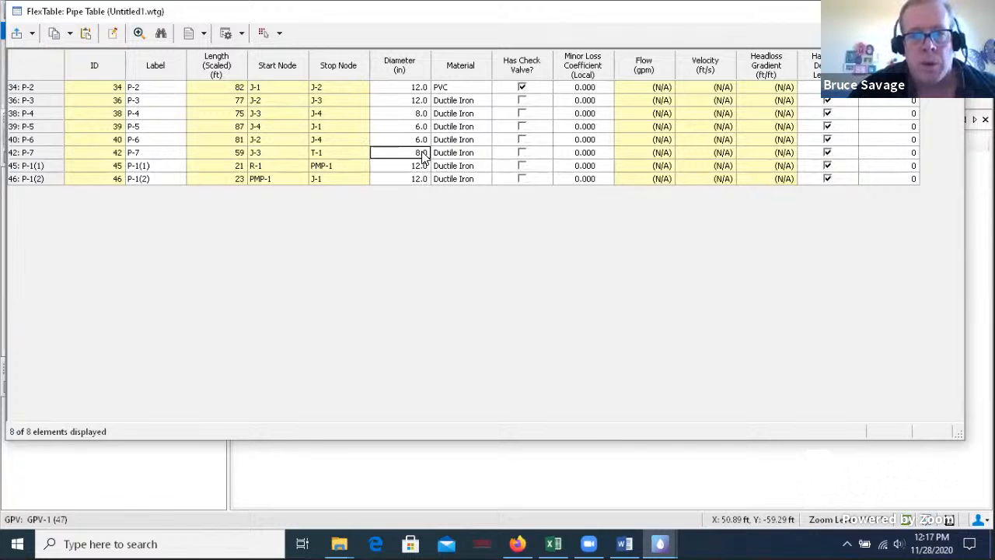
Set the diameters of pipes P-2 and P-3 to 8 in
left_click(407, 90)
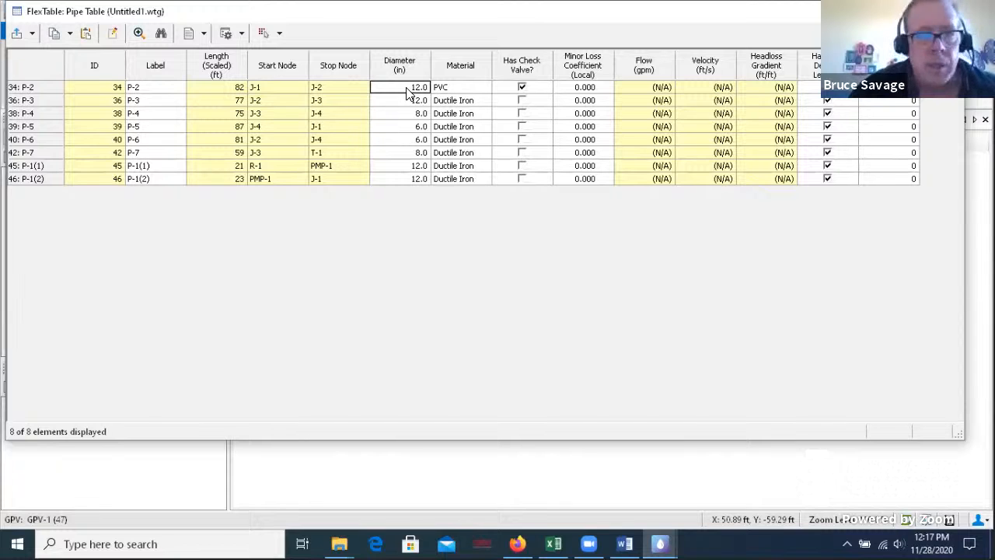
left_click(407, 90)
type("8")
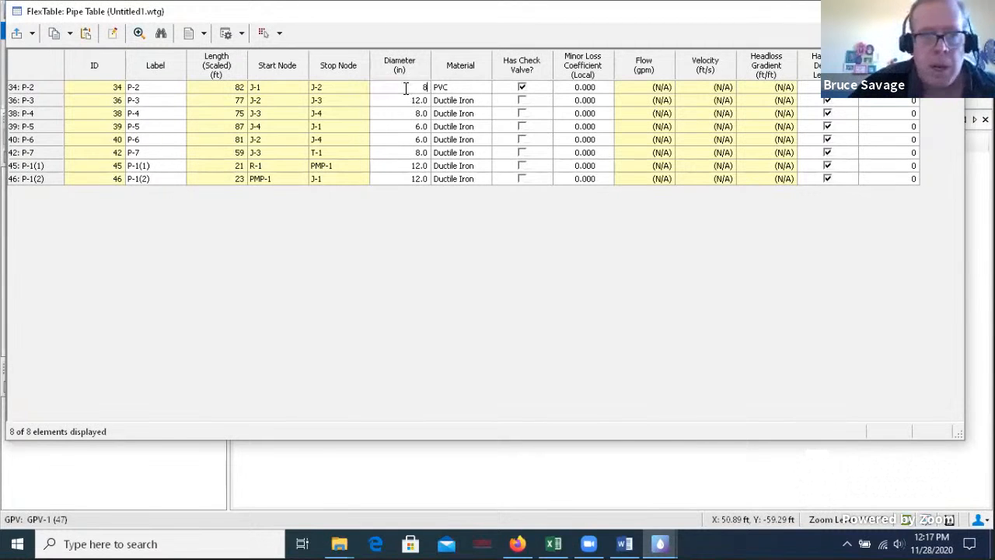
left_click(398, 101)
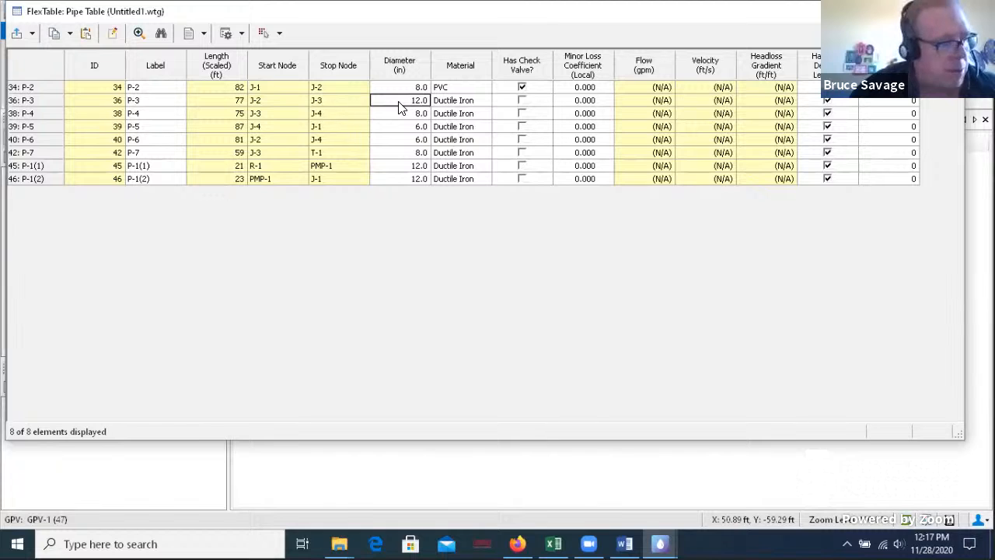
left_click(398, 103)
type("8")
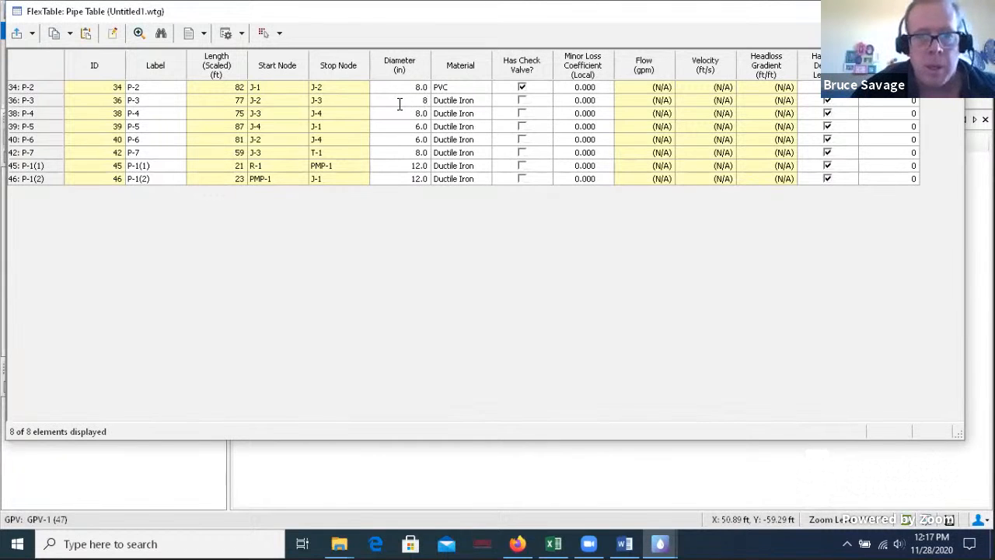
Set pipe P-4's diameter to 6 in and the diameters of pipes P-5 and P-6 to 8 in
left_click(414, 115)
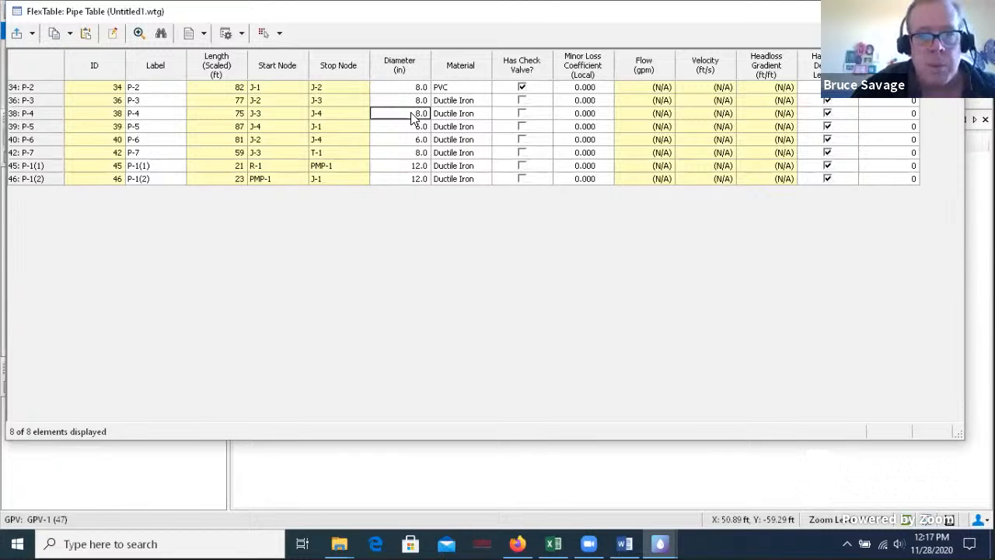
left_click(412, 115)
type("6")
left_click(414, 129)
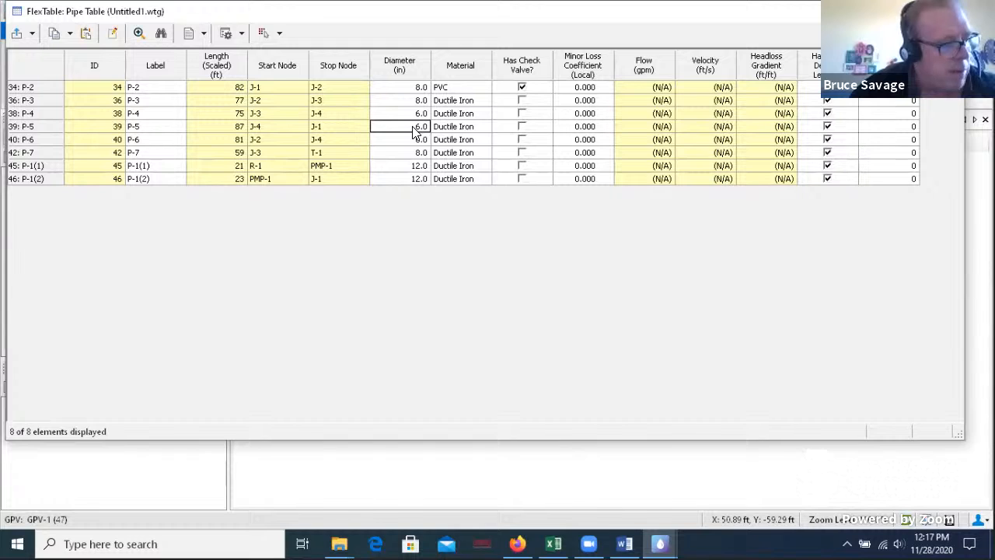
type("8")
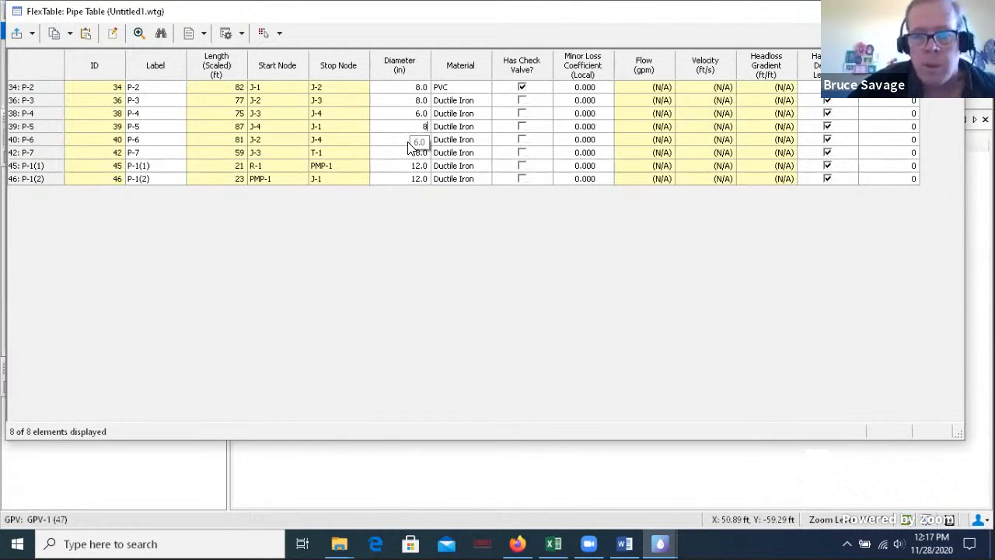
left_click(409, 143)
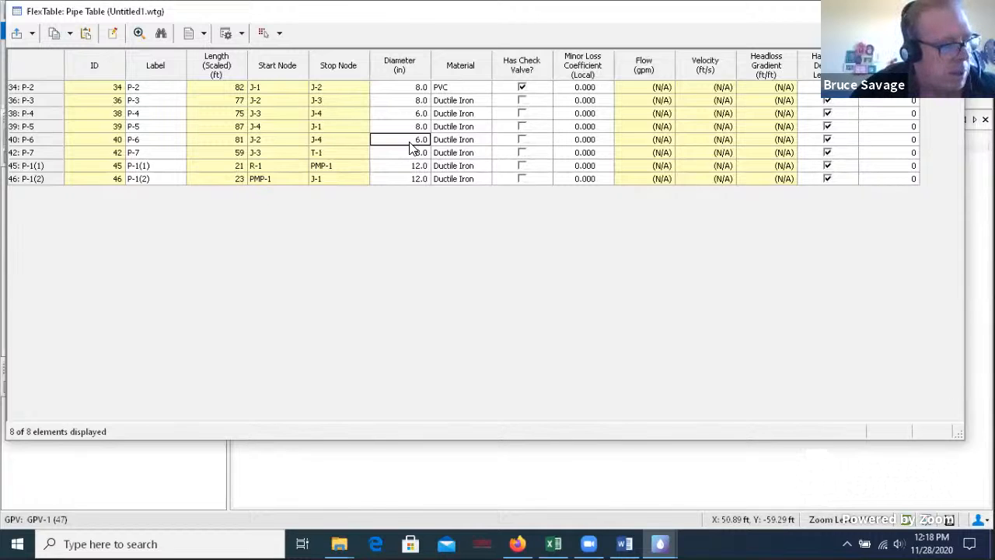
type("8")
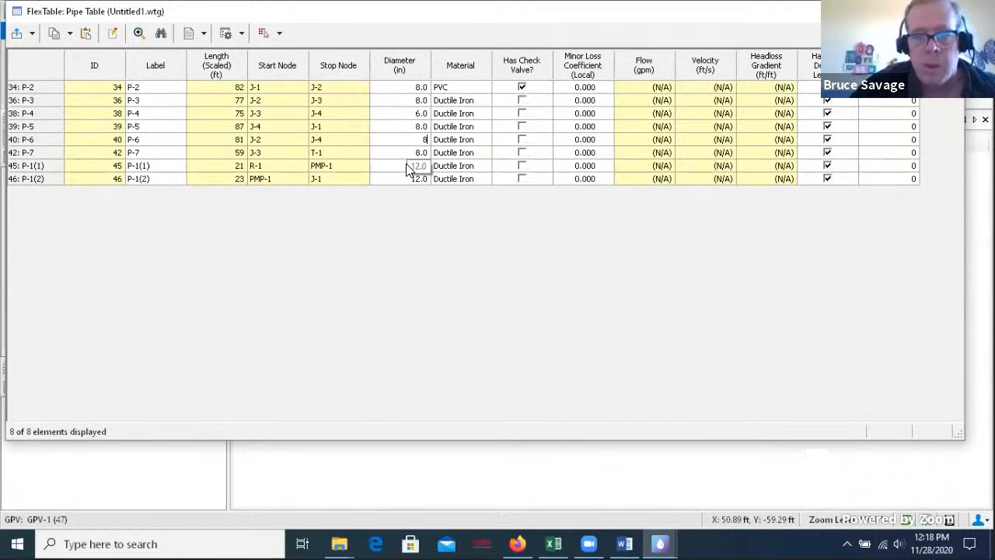
left_click(404, 155)
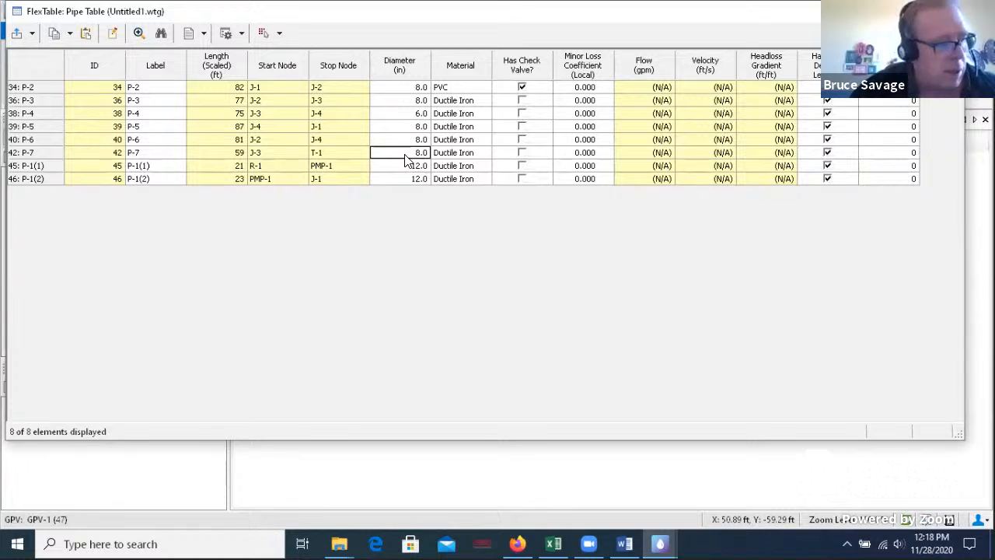
Set pipe P-7's diameter to 10 in and move the check valve from pipe P-2 to pipe P-1(2)
left_click(405, 153)
type("10")
left_click(387, 144)
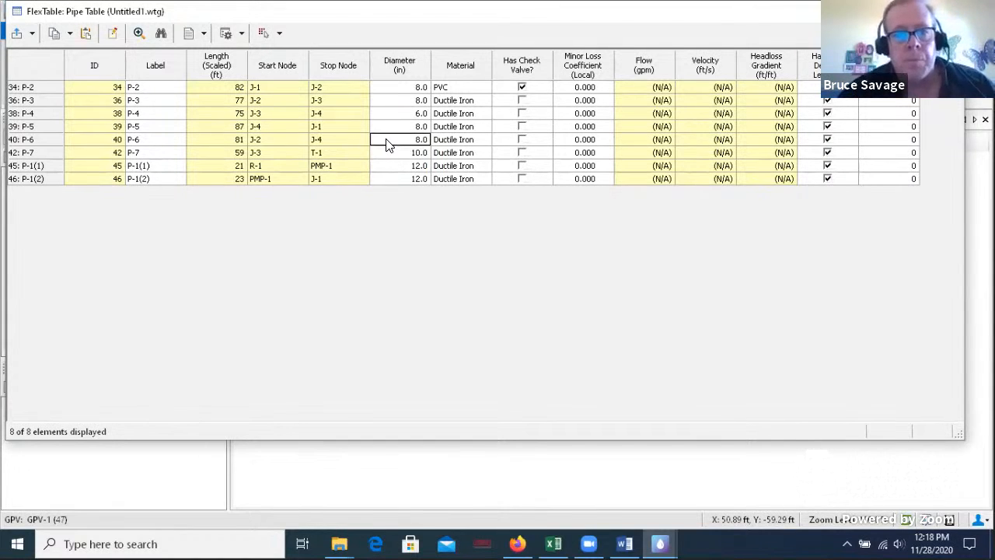
left_click(524, 88)
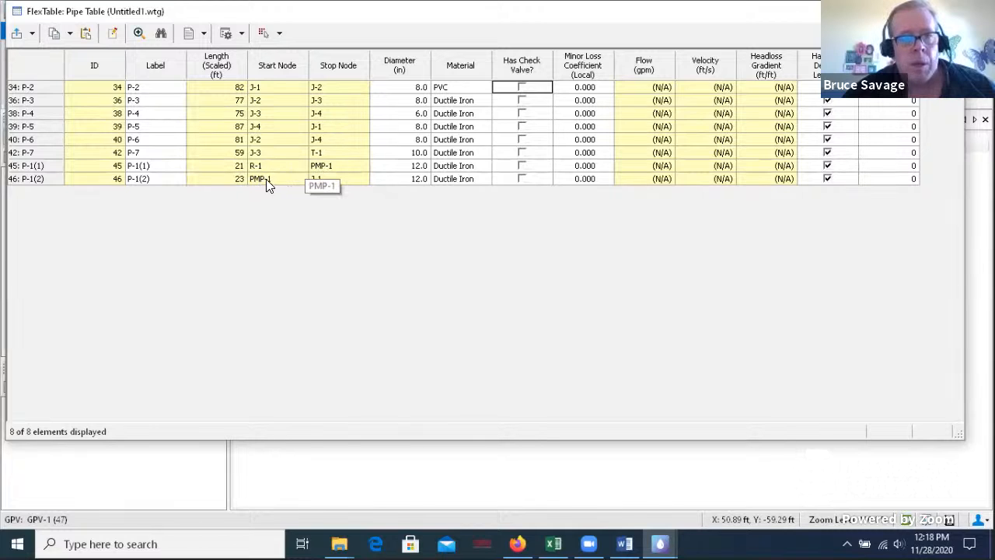
left_click(522, 179)
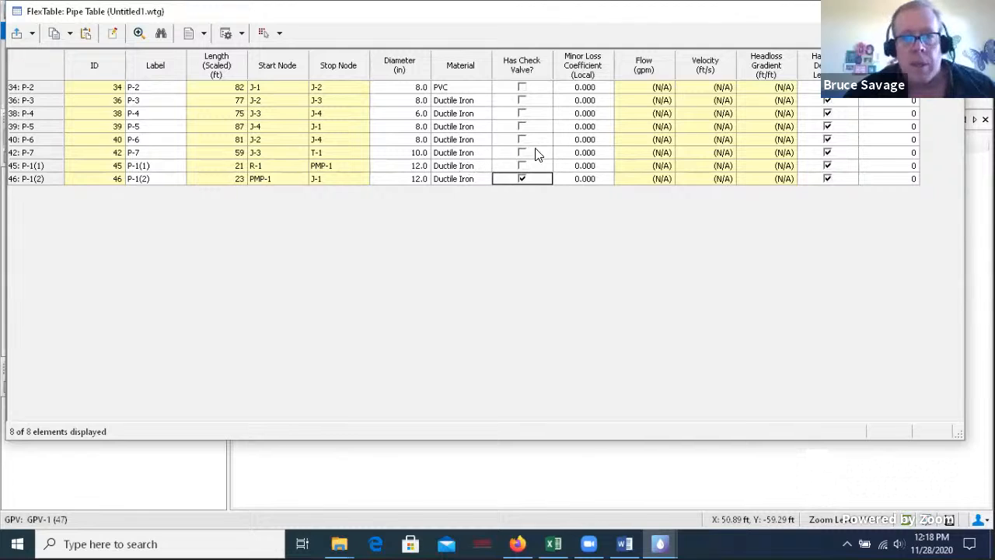
Set the user-defined lengths of pipes P-1(1) and P-1(2) to 500 ft each
left_click(904, 168)
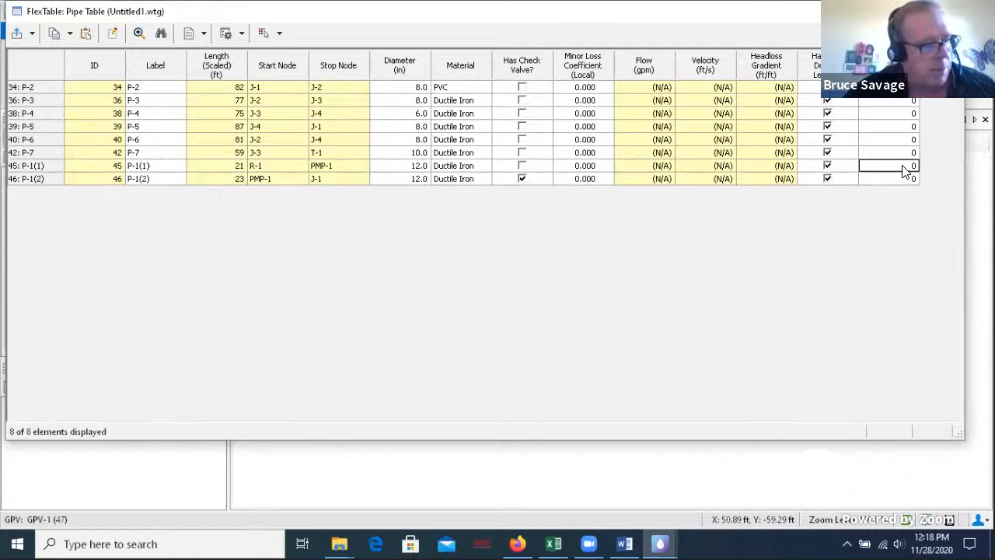
left_click(893, 161)
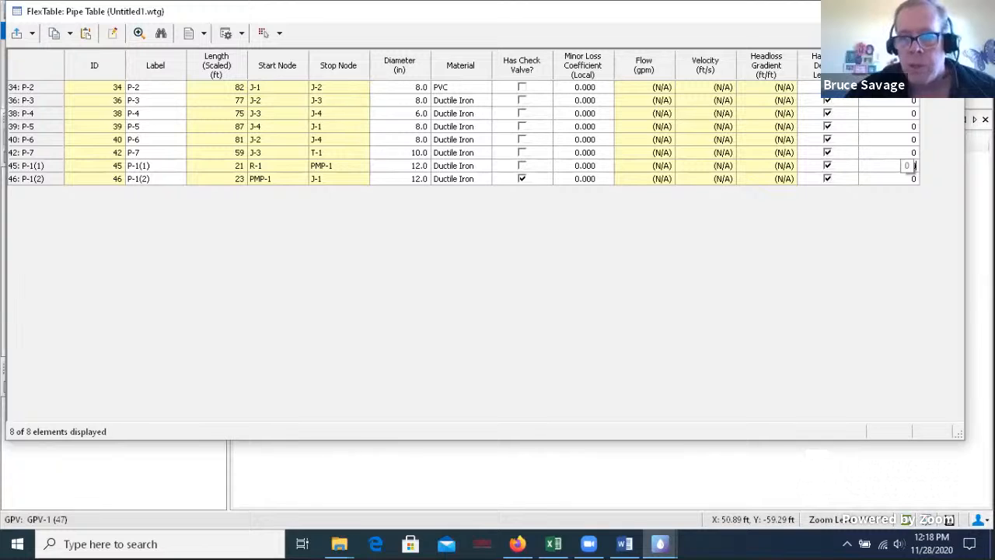
left_click(907, 181)
type("500")
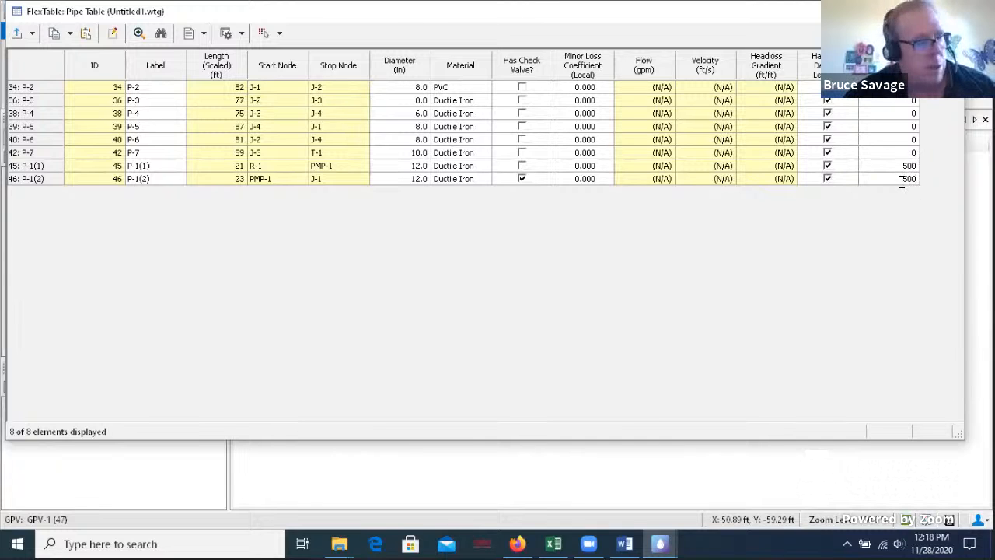
Set the user-defined length of pipe P-3 to 700 ft and of pipe P-4 to 750 ft
left_click(906, 101)
type("500")
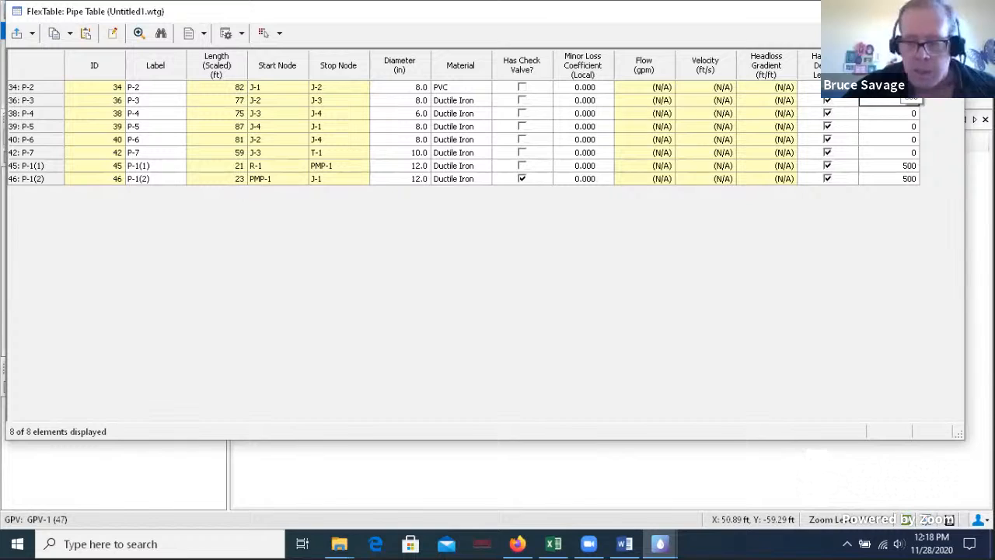
key("Return")
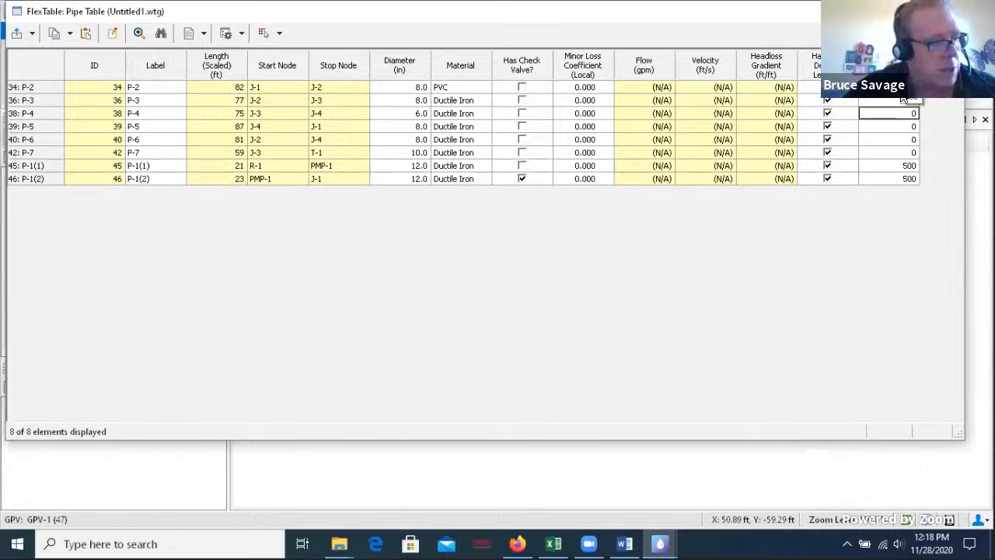
type("750")
key("Return")
Set the user-defined lengths of pipes P-5, P-6 and P-7 to 600, 800 and 900 ft, and close the pipe table
type("6")
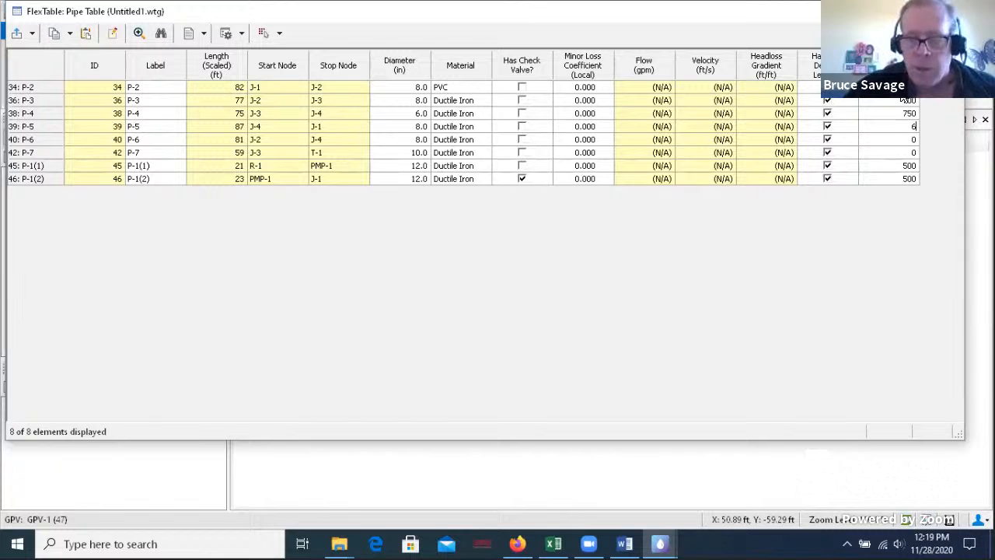
type("00")
key("Return")
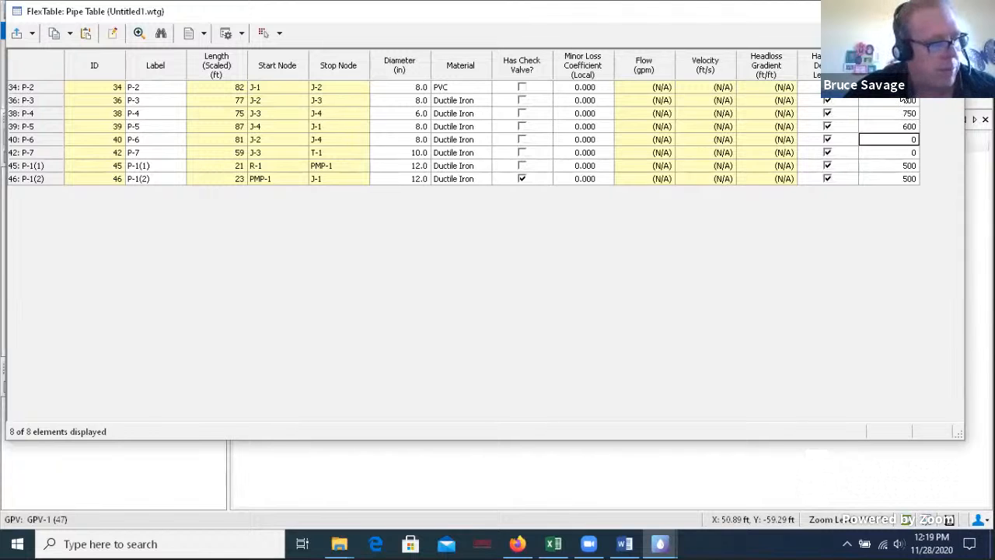
type("800")
key("Return")
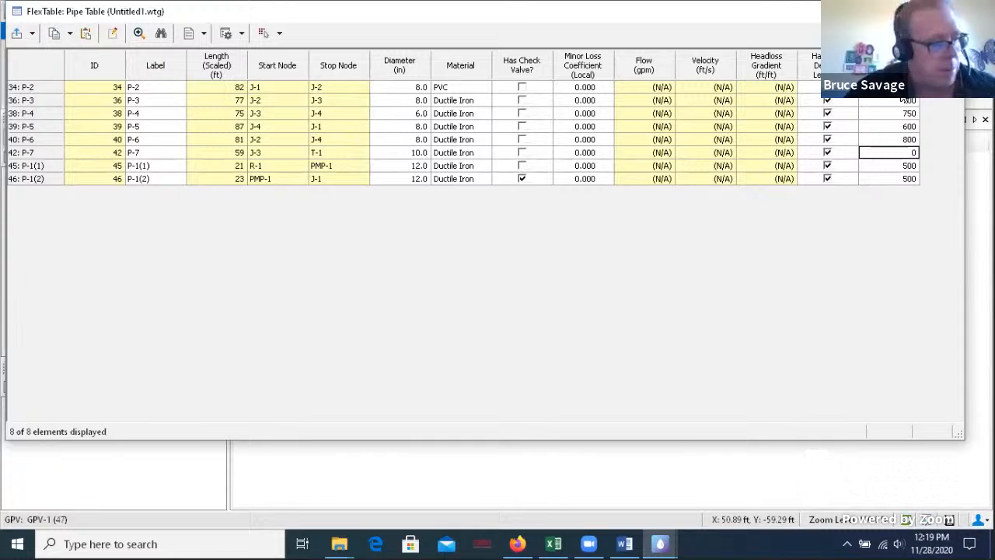
type("900")
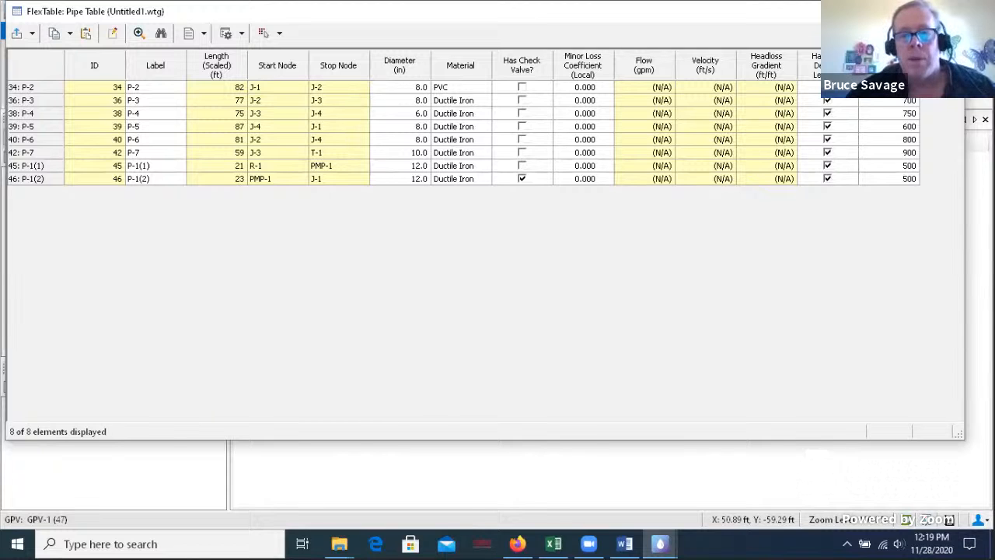
left_click(947, 11)
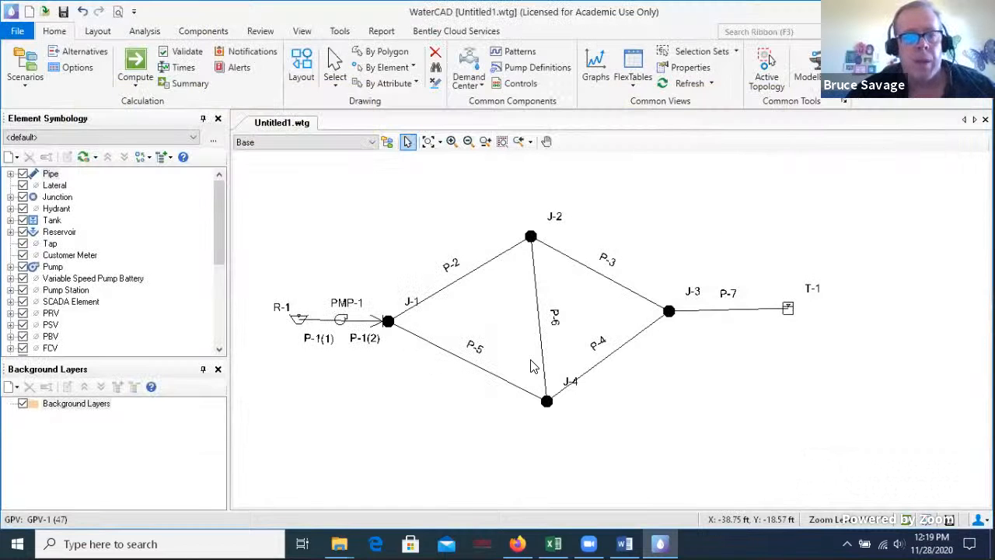
Set the local minor loss coefficient of pipe P-1(2), between the pump and junction J-1, to 0.1 in its properties
double_click(364, 319)
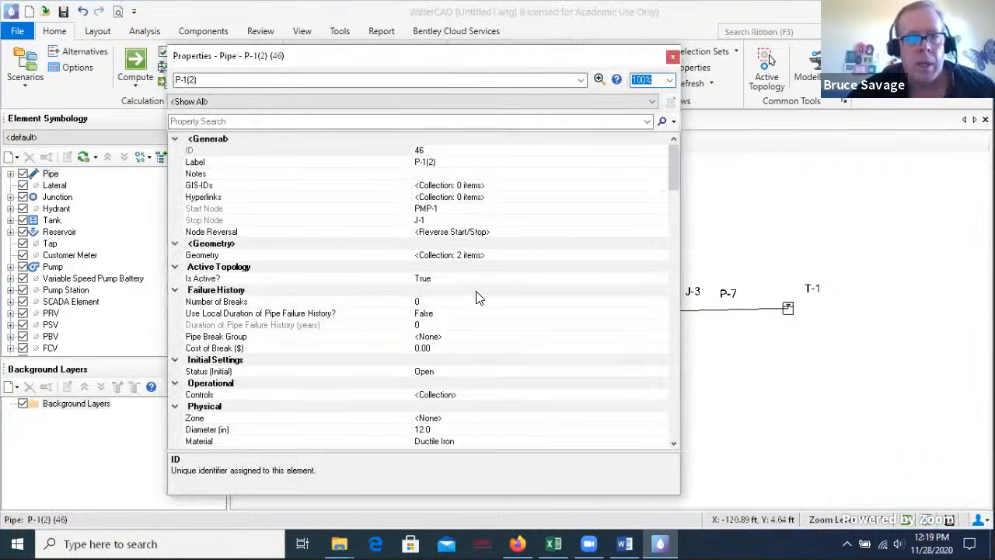
left_click_drag(387, 57, 401, 39)
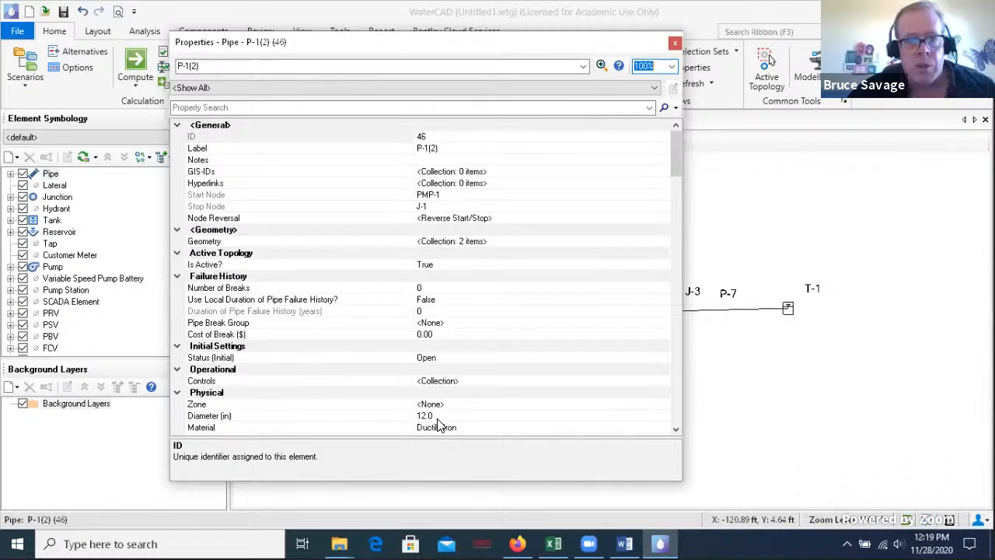
scroll(439, 427, "down", 3)
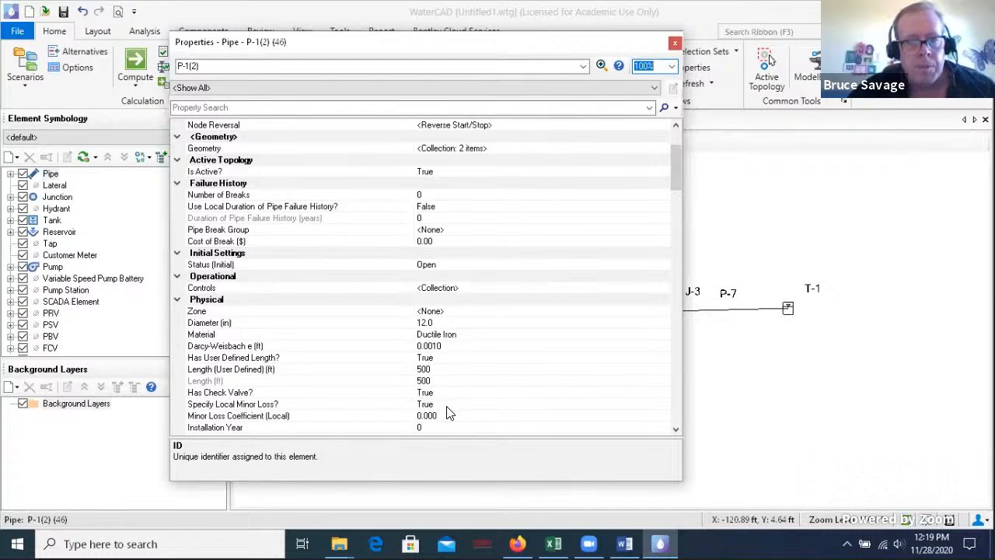
scroll(447, 412, "down", 1)
left_click(437, 370)
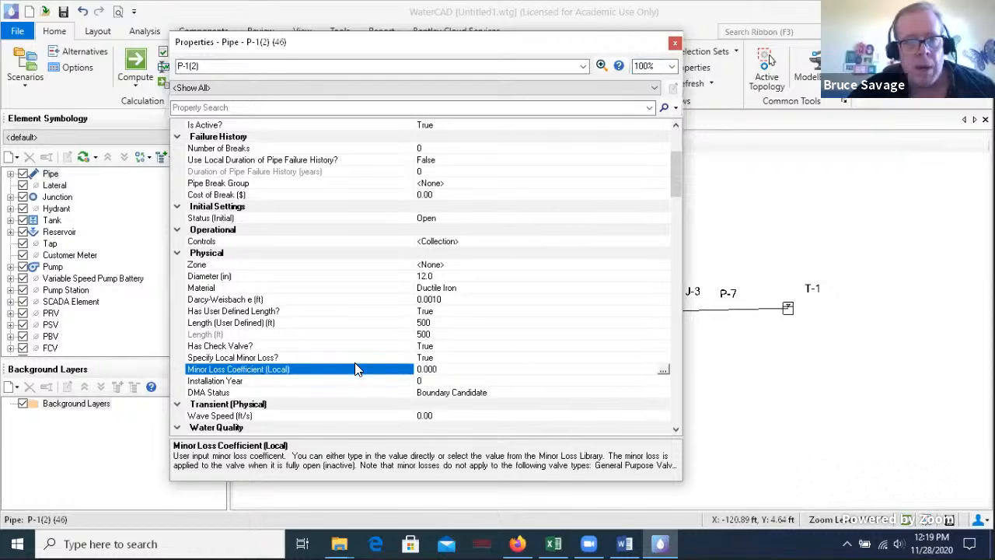
left_click_drag(454, 370, 404, 371)
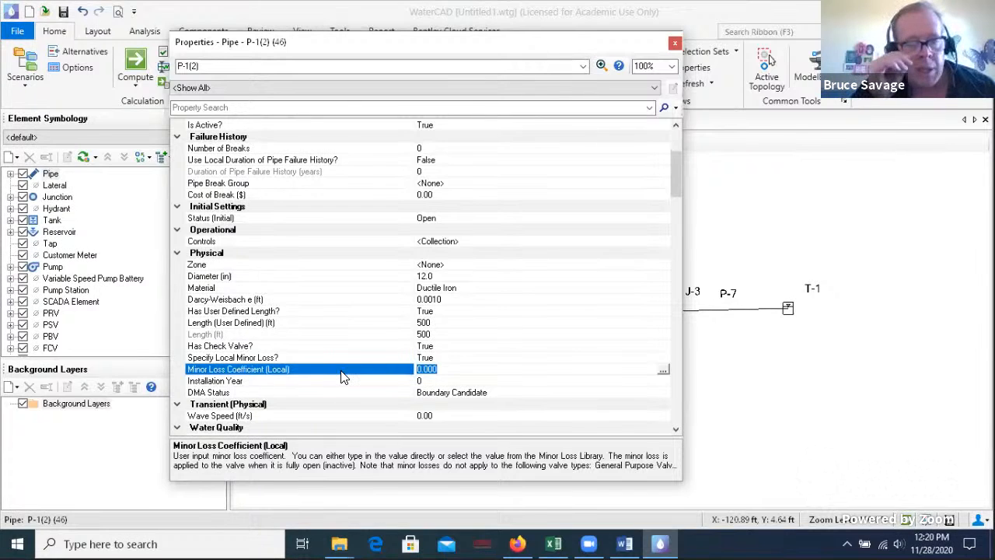
key("BackSpace")
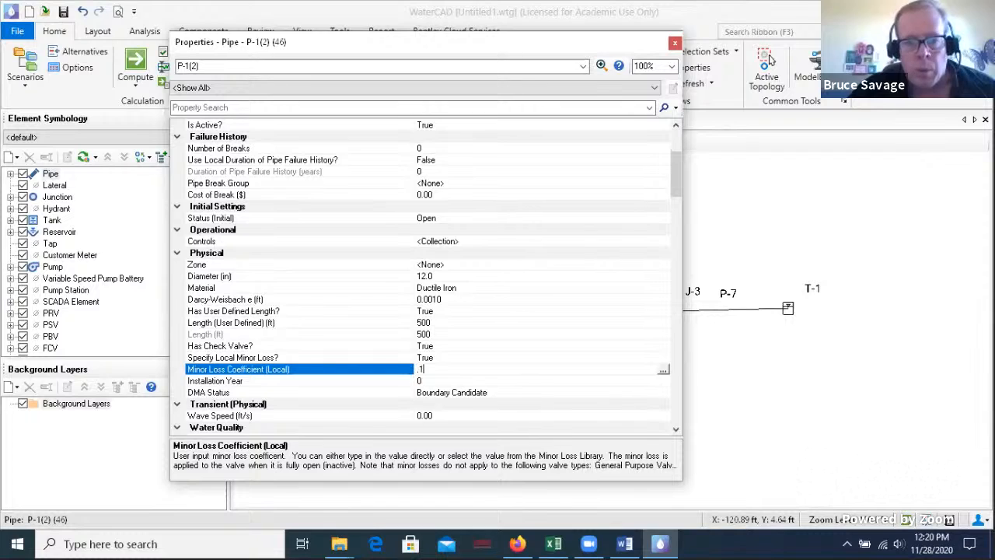
left_click(452, 355)
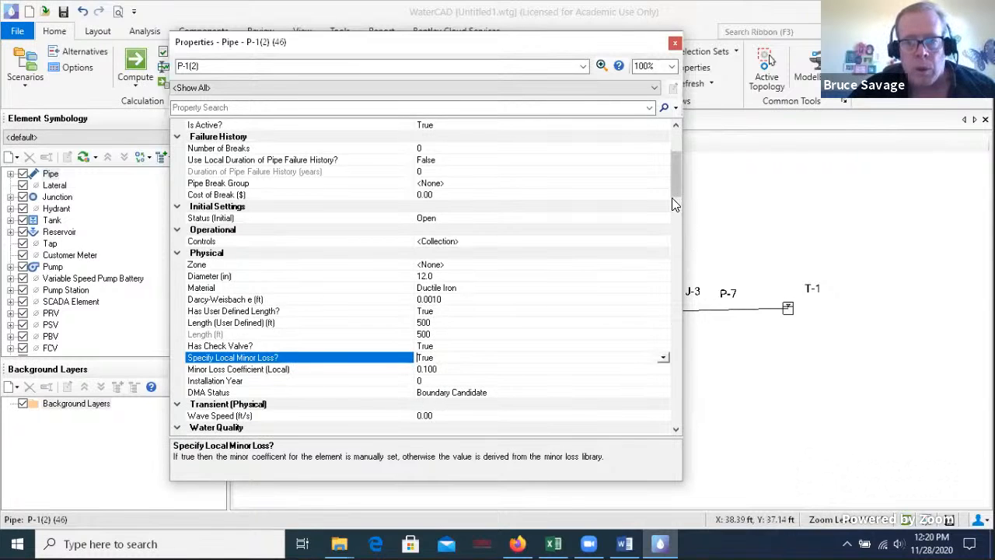
left_click_drag(677, 206, 684, 181)
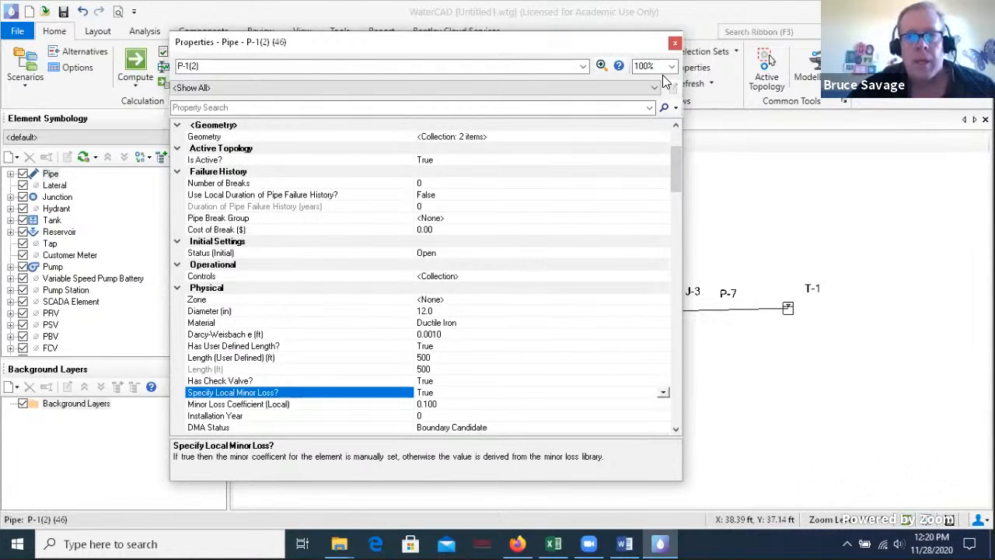
left_click(675, 45)
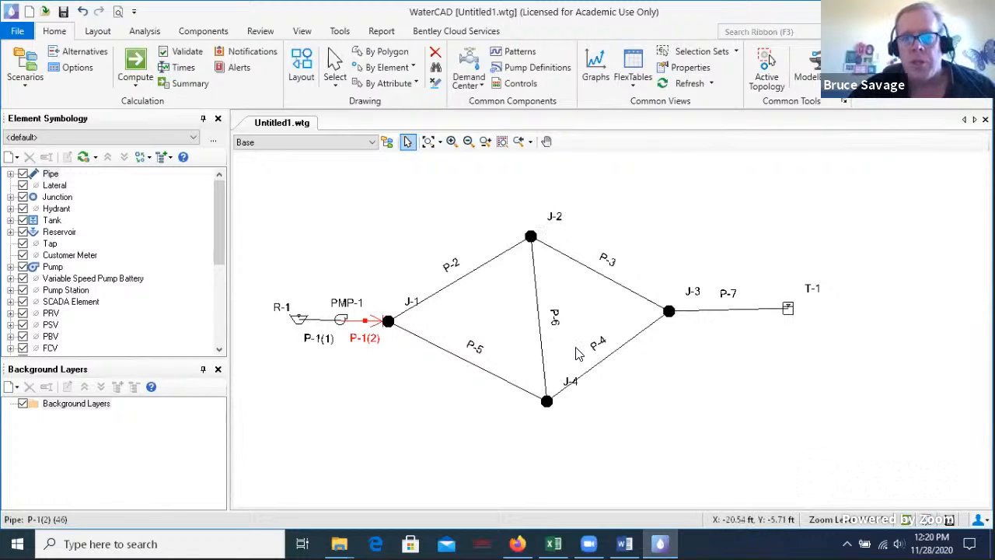
In the junction table, set the elevations of J-2, J-3 and J-4 to 330, 310 and 300 ft
left_click(644, 92)
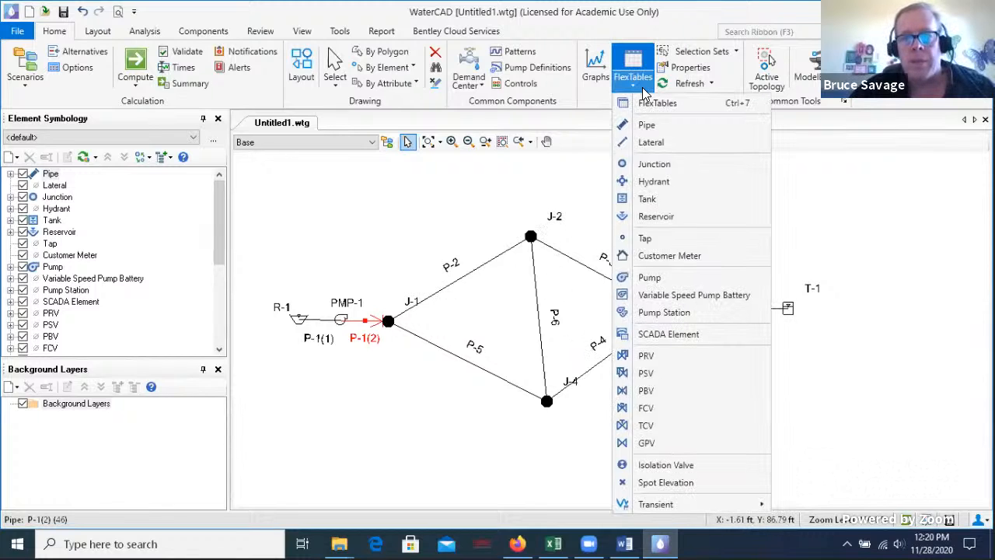
left_click(659, 163)
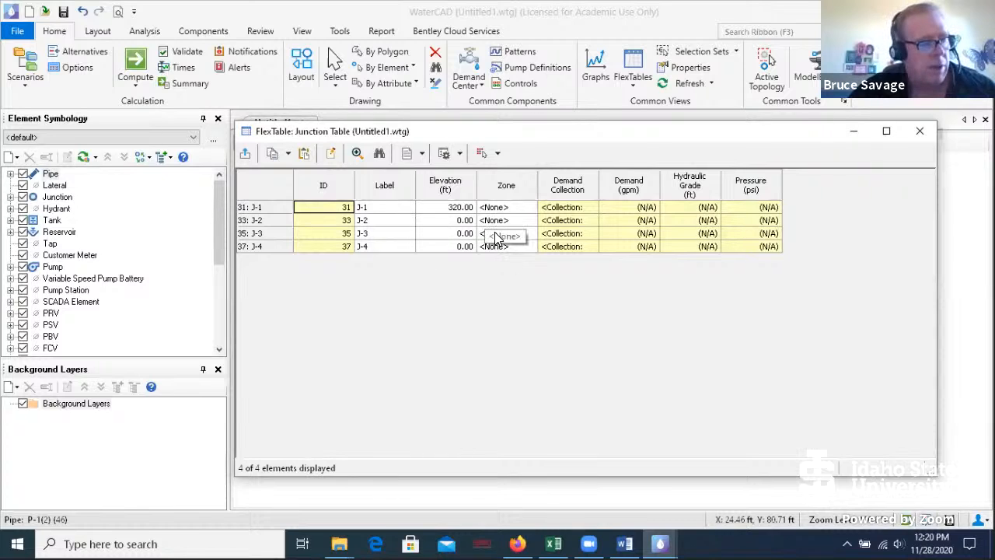
left_click(451, 220)
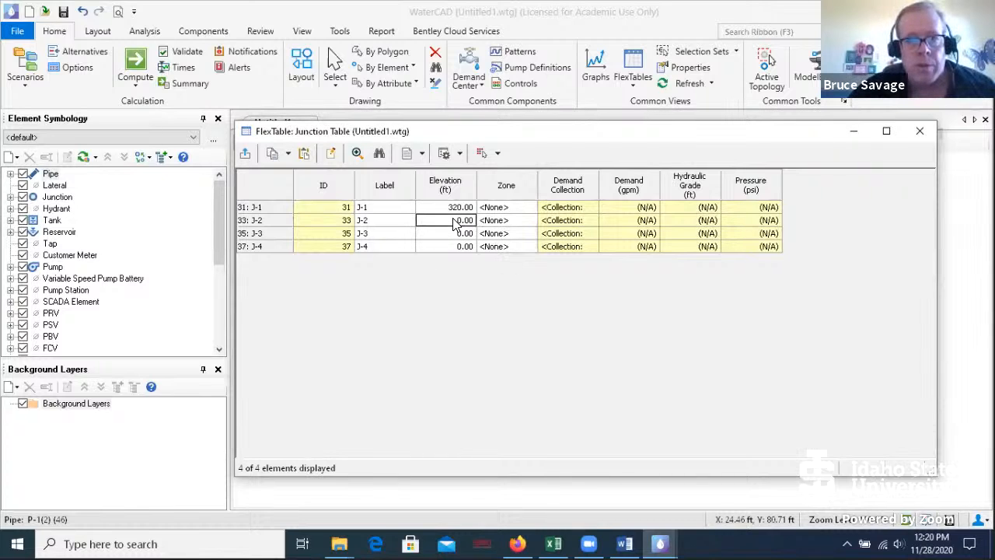
type("330")
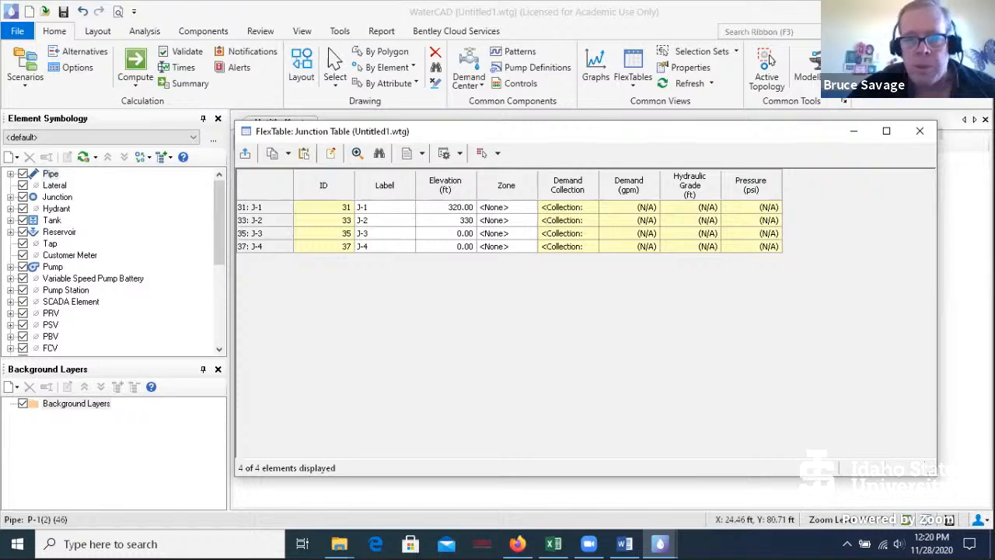
key("Return")
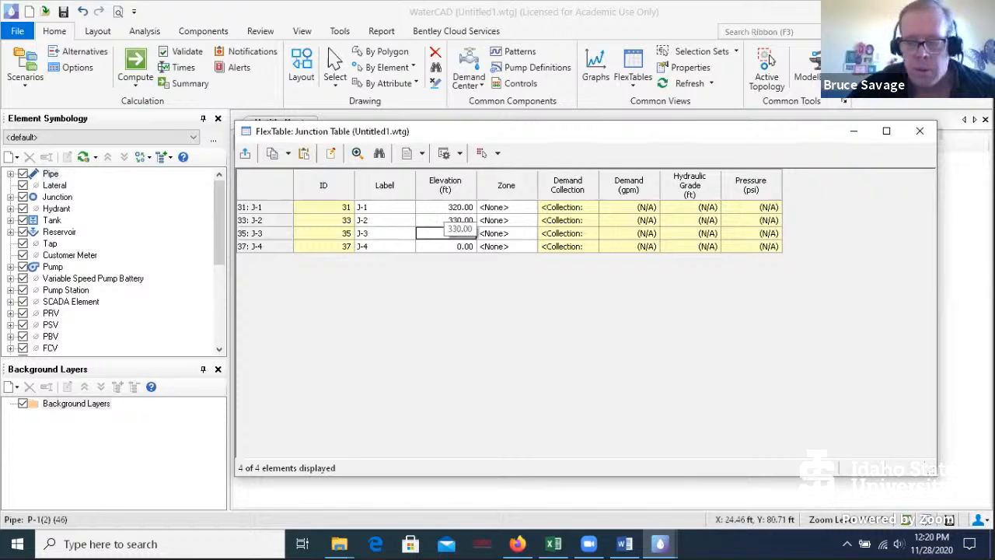
type("310")
key("Return")
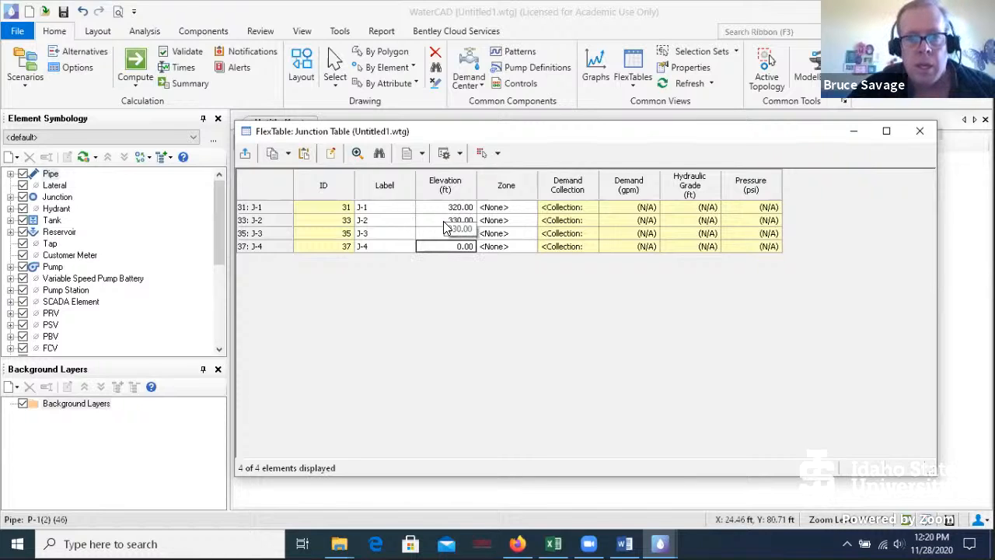
type("300")
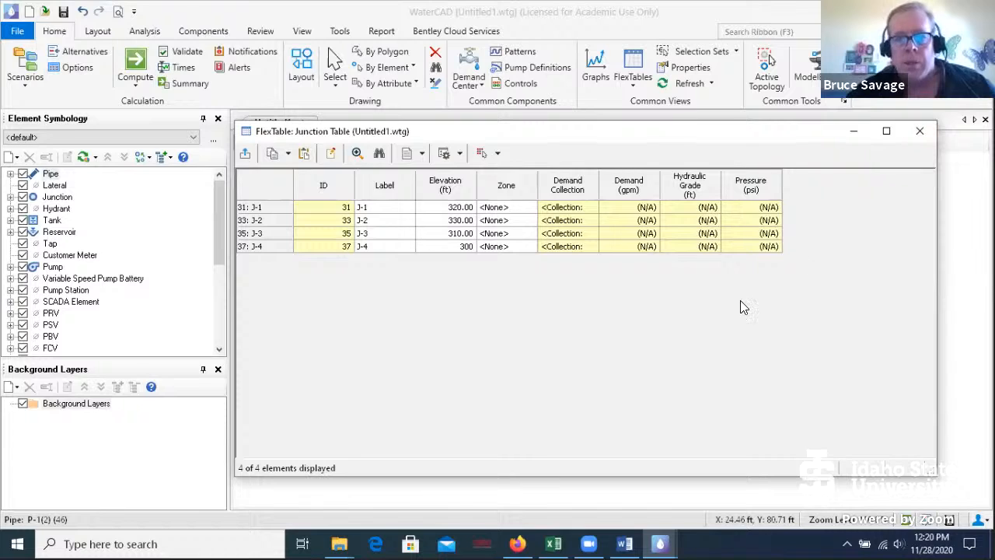
left_click(418, 290)
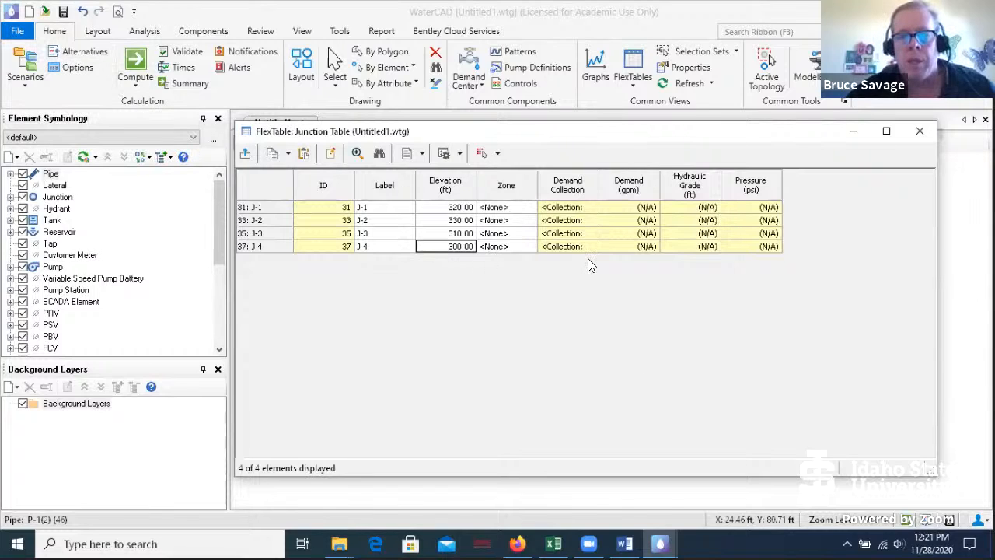
Open the demand collection of junction J-1 and change the base demand unit to cfs
left_click(587, 209)
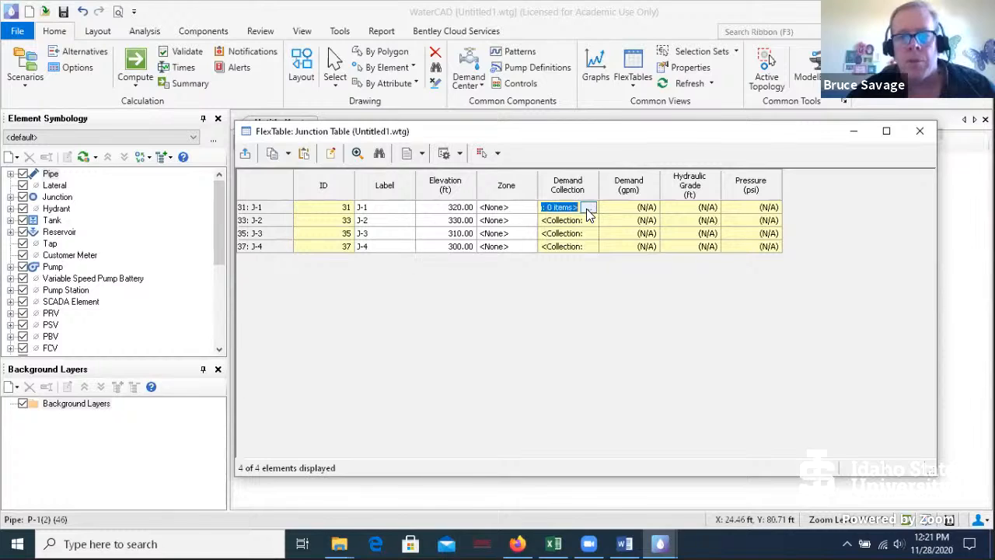
left_click(589, 208)
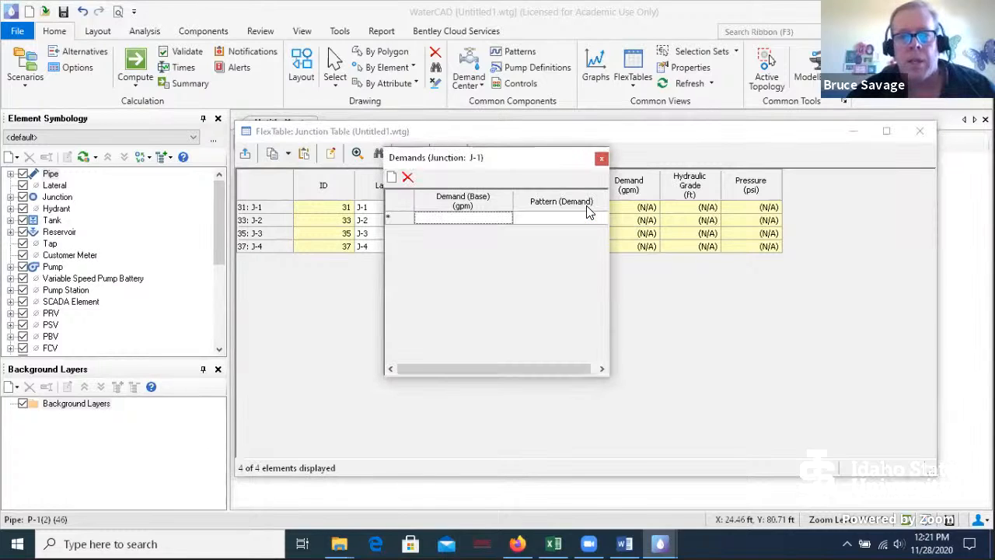
right_click(468, 208)
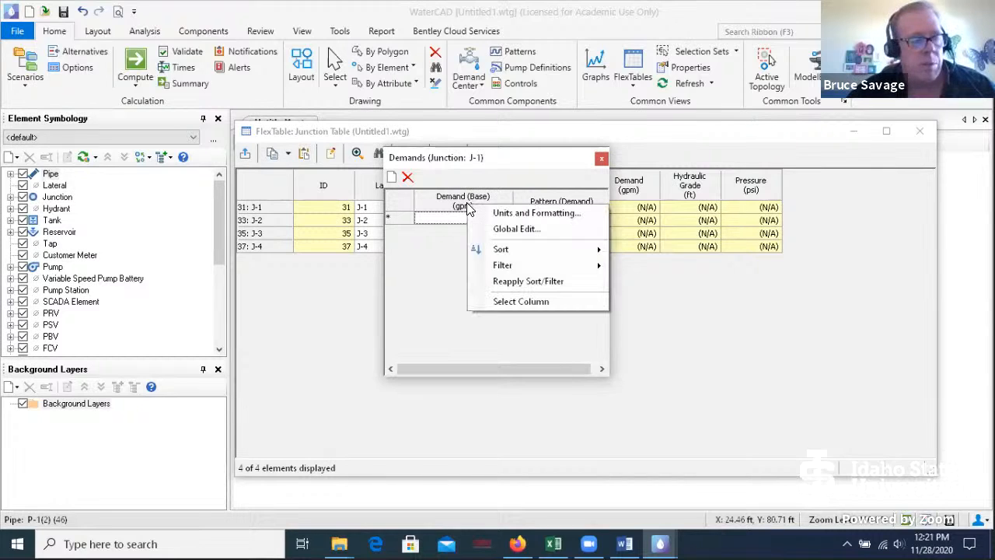
left_click(515, 211)
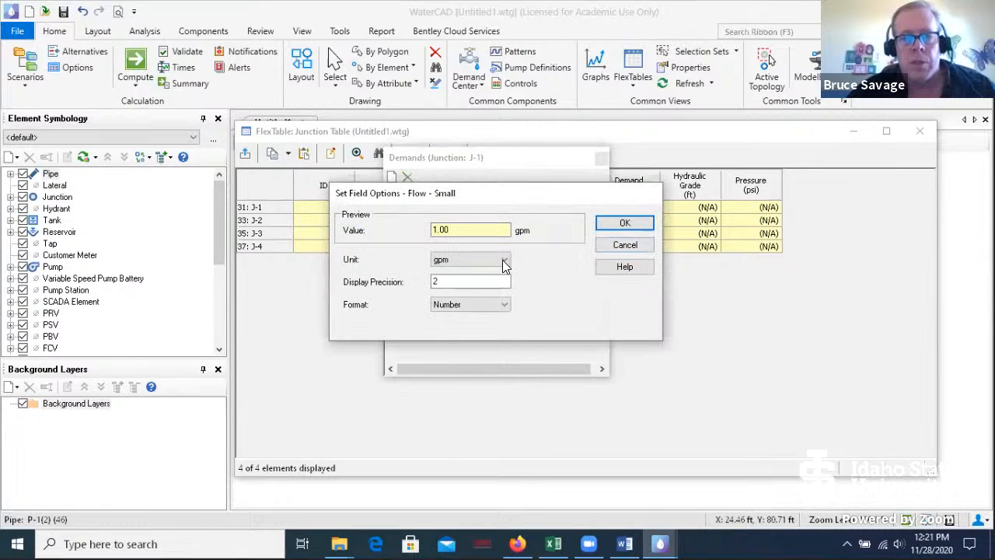
left_click(502, 260)
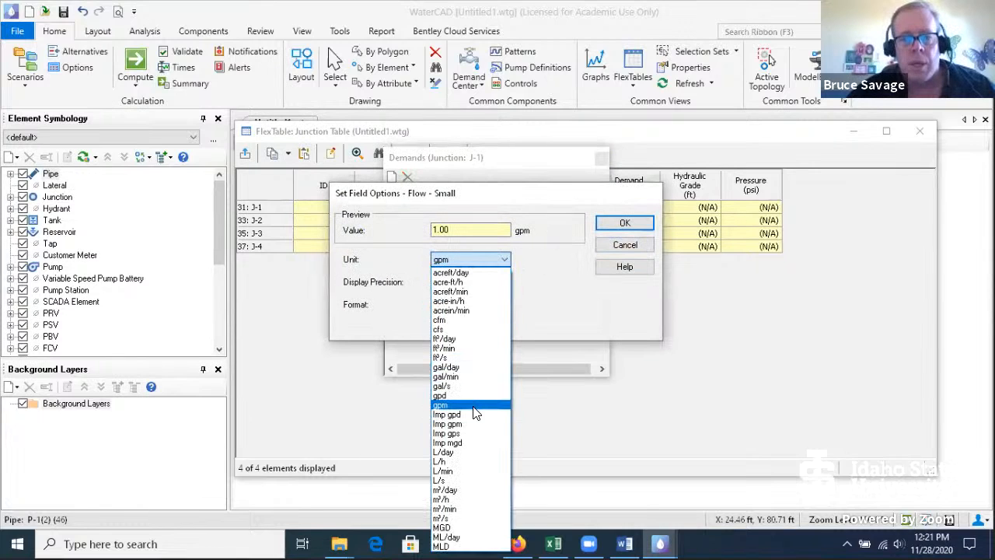
left_click(451, 329)
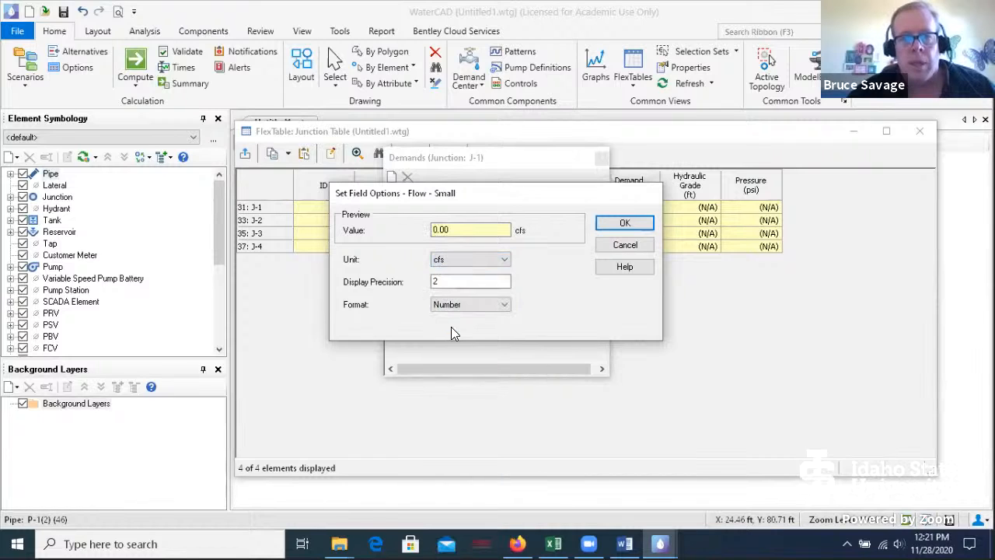
left_click(474, 227)
double_click(474, 229)
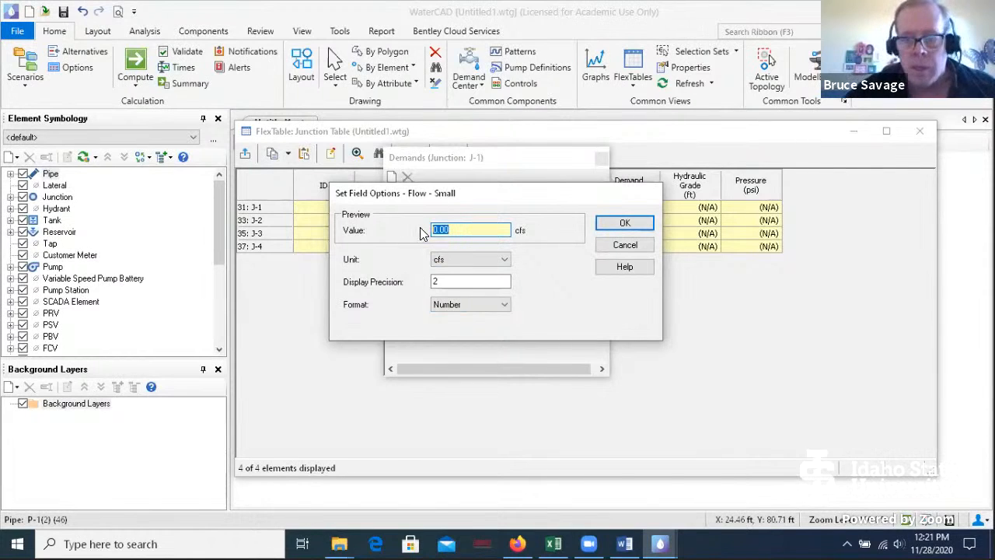
left_click(468, 228)
double_click(468, 230)
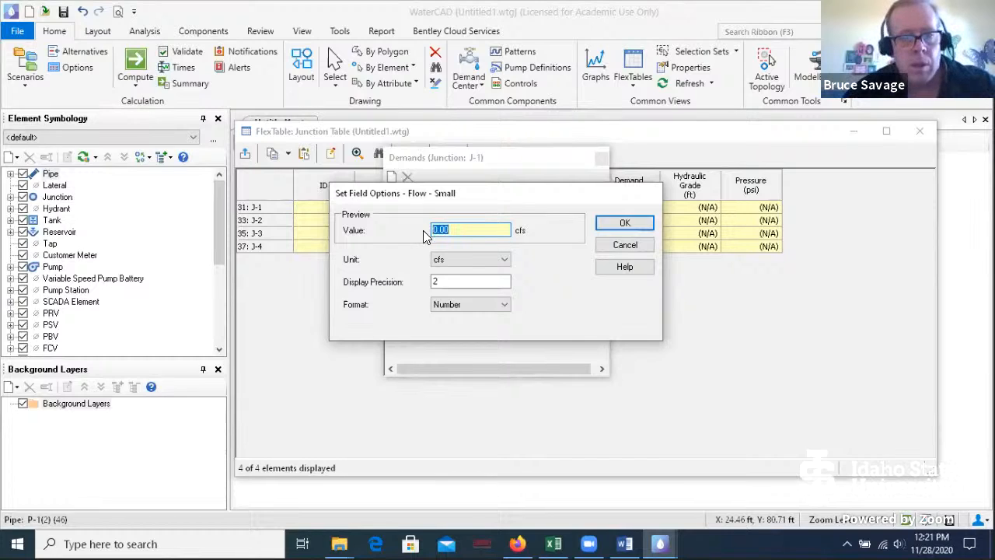
double_click(497, 282)
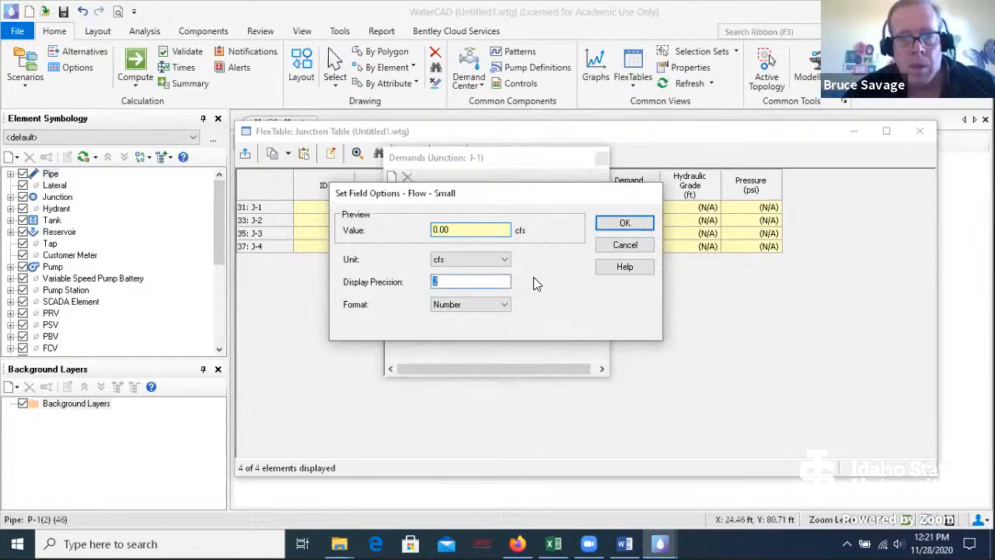
double_click(482, 227)
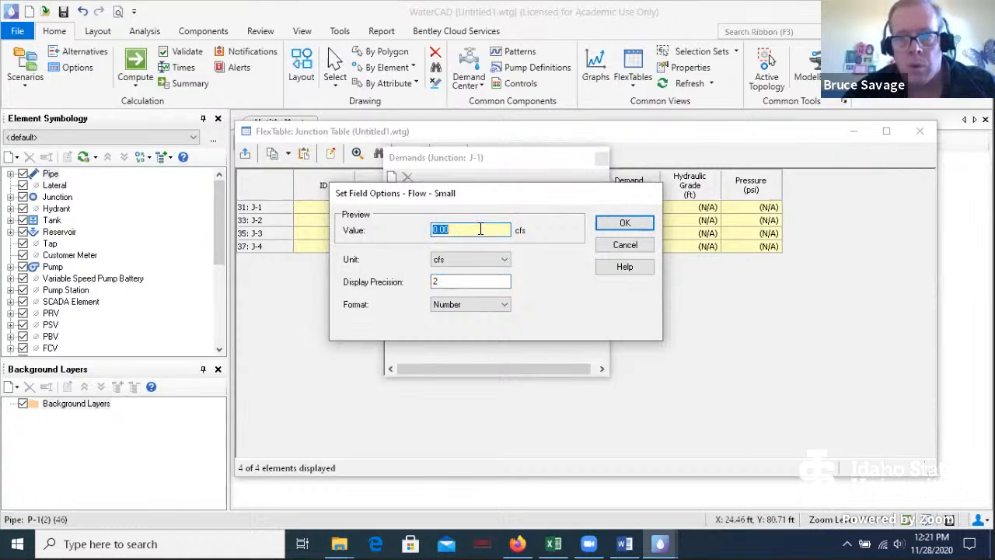
left_click(617, 225)
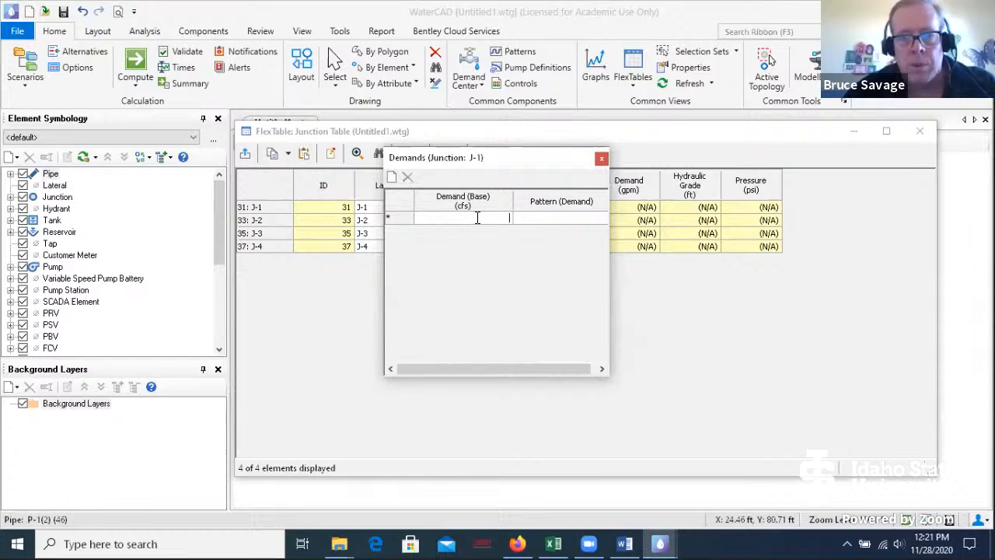
Add a demand with the Fixed pattern and a base demand of 2 cfs to junction J-1
left_click(581, 220)
left_click(586, 221)
left_click(547, 233)
left_click(474, 220)
left_click(479, 220)
type("2")
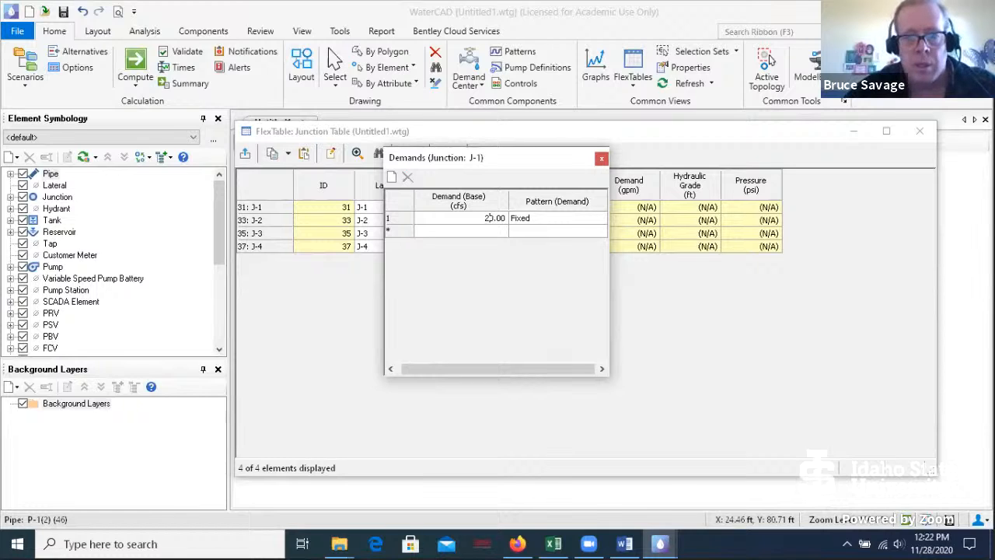
left_click(663, 298)
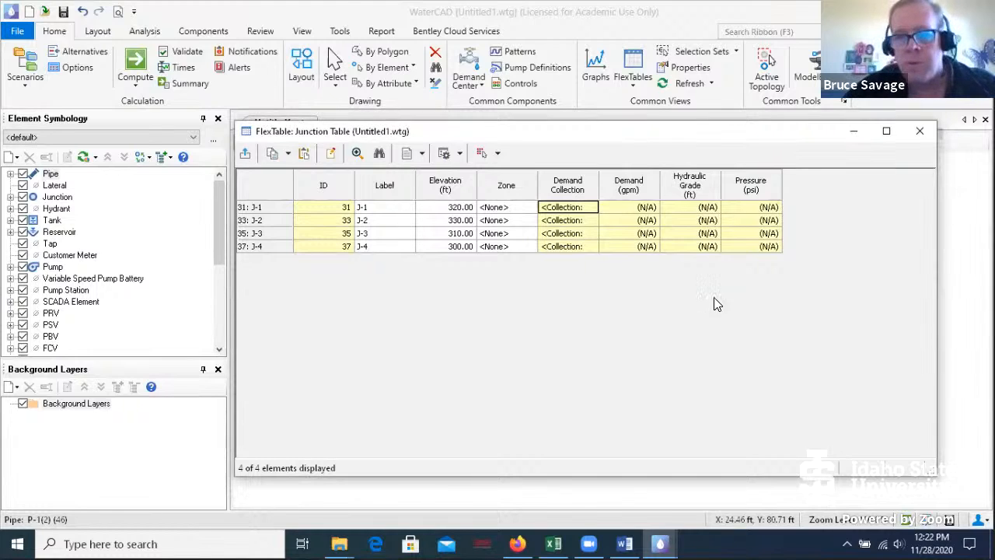
Add a demand with the Fixed pattern and a base demand of 4 cfs to junction J-2
left_click(589, 222)
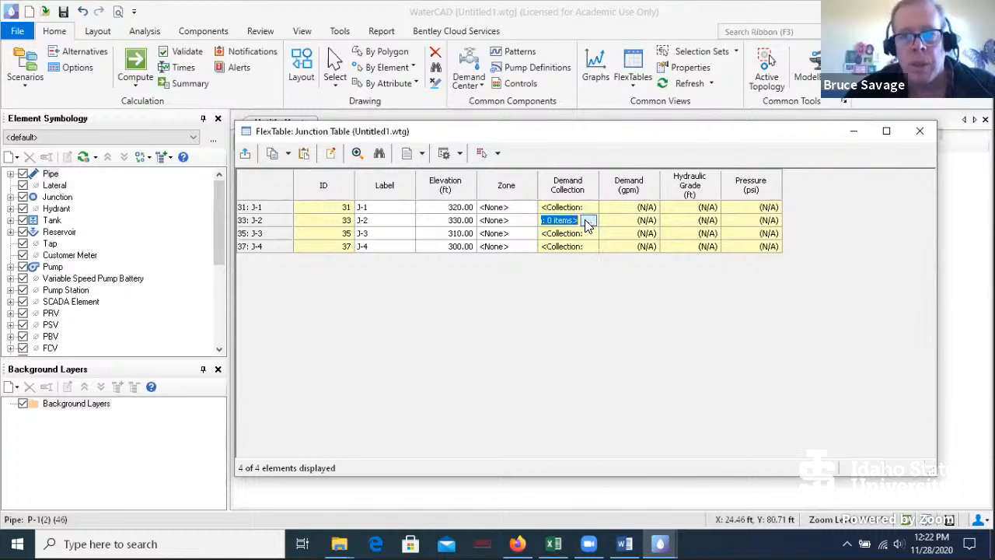
left_click(589, 220)
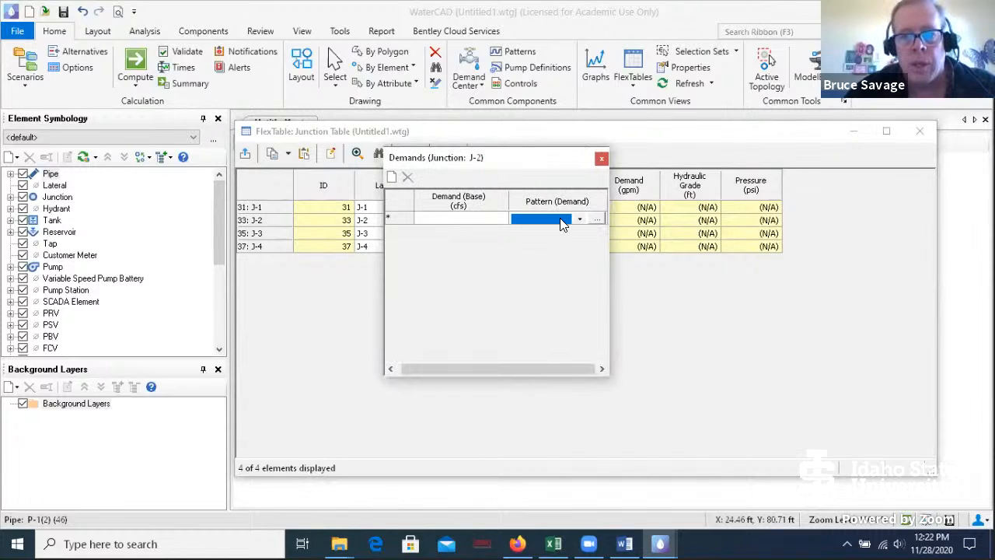
left_click(576, 223)
left_click(576, 223)
left_click(554, 232)
left_click(470, 223)
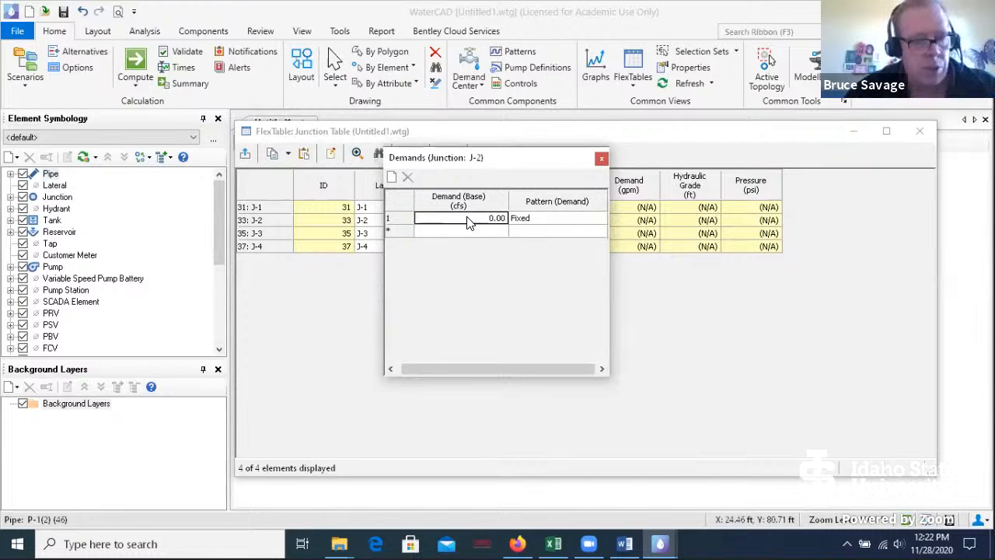
type("4")
key("Return")
left_click(601, 158)
Add a demand with the Fixed pattern and a base demand of 1 cfs to junction J-3
left_click(596, 237)
left_click(588, 237)
left_click(547, 220)
left_click(583, 220)
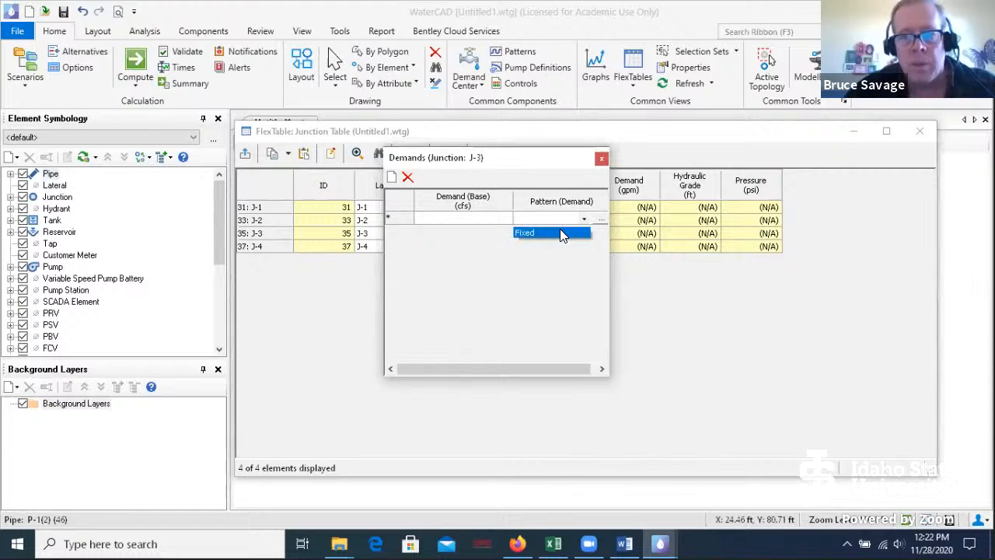
left_click(561, 231)
left_click(465, 222)
left_click(467, 220)
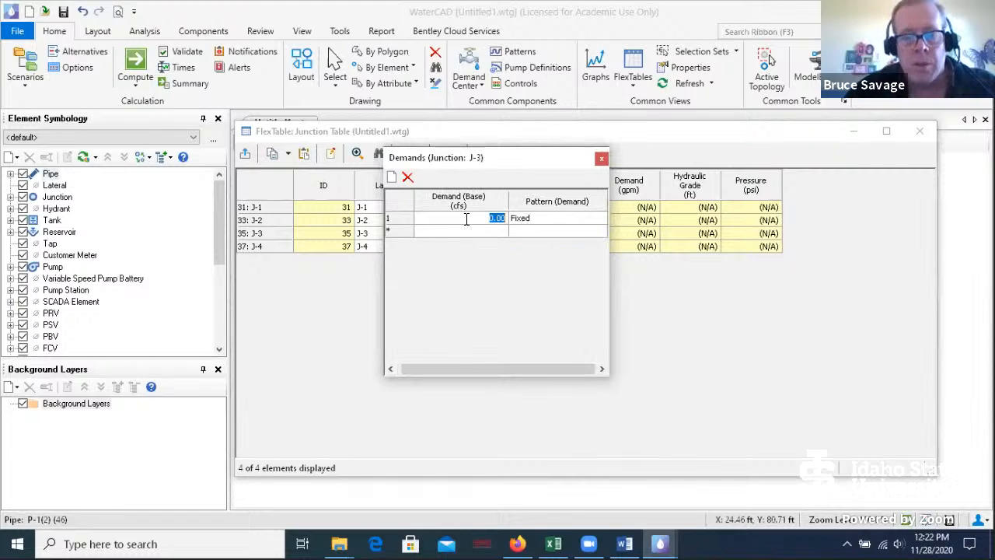
type("1")
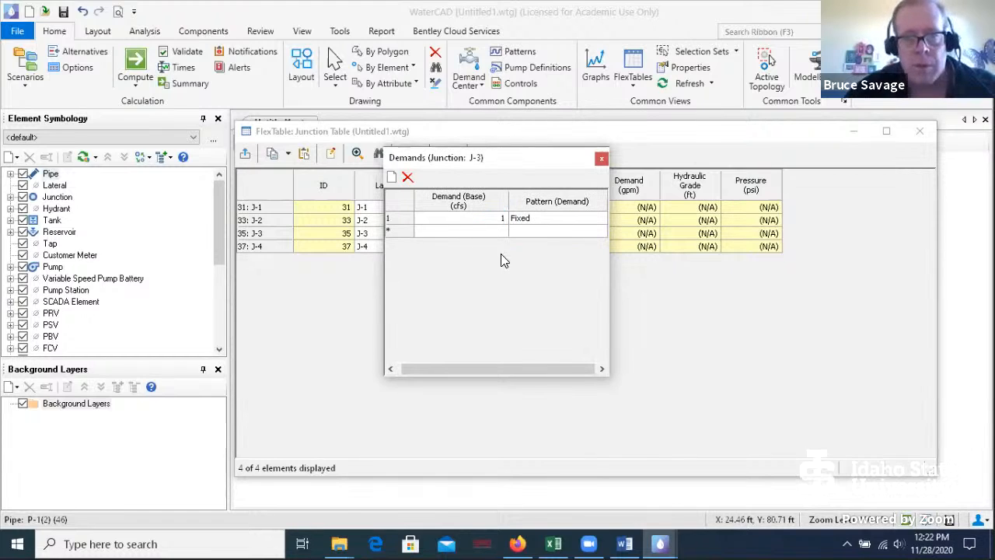
key("Return")
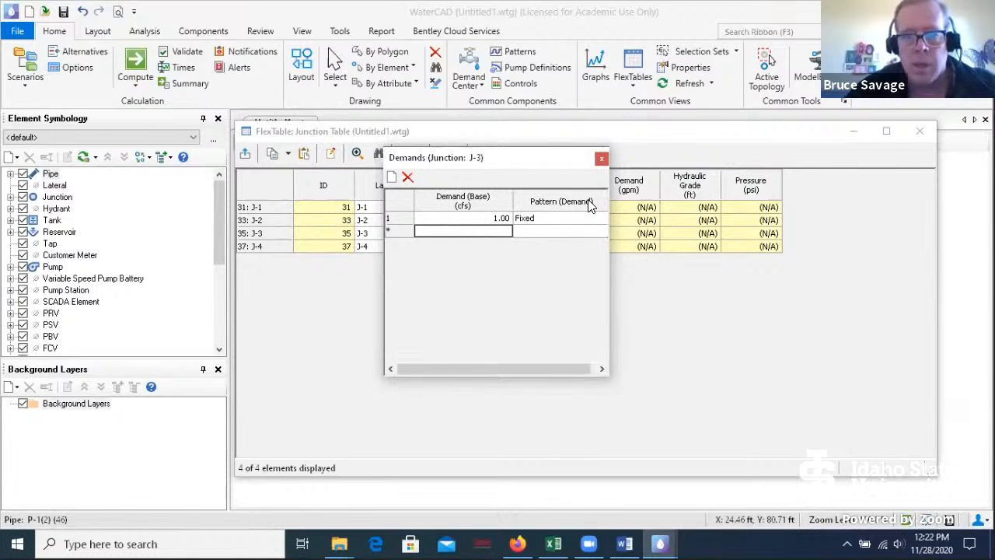
Open the demand collection of junction J-4 and add a demand row with the Fixed pattern
left_click(605, 246)
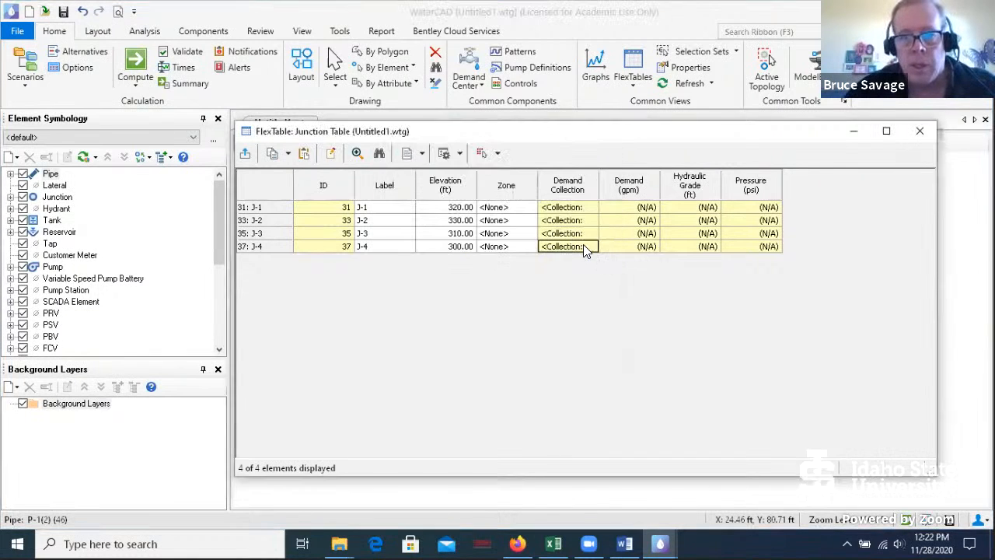
left_click(600, 246)
left_click(544, 220)
left_click(586, 221)
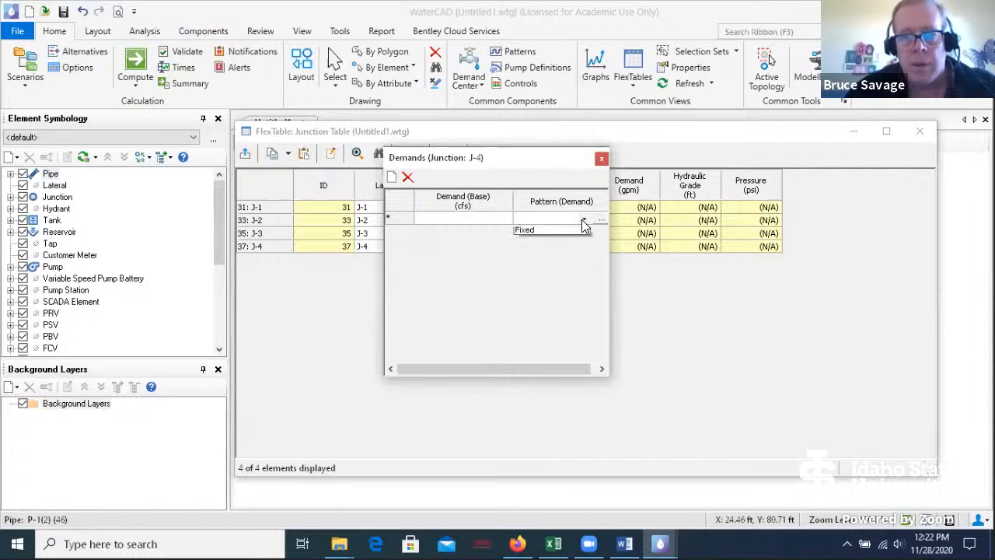
left_click(527, 231)
left_click(491, 219)
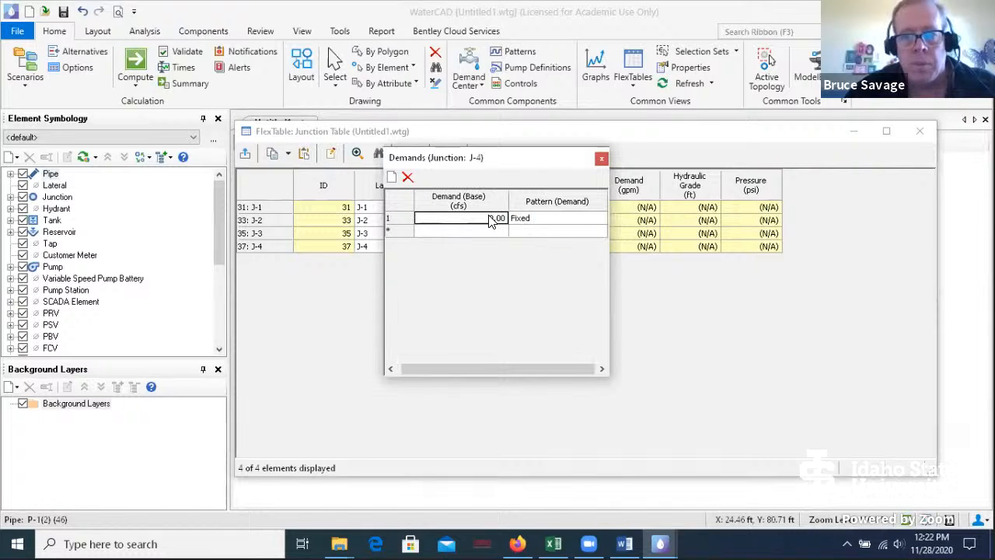
left_click(494, 218)
double_click(494, 217)
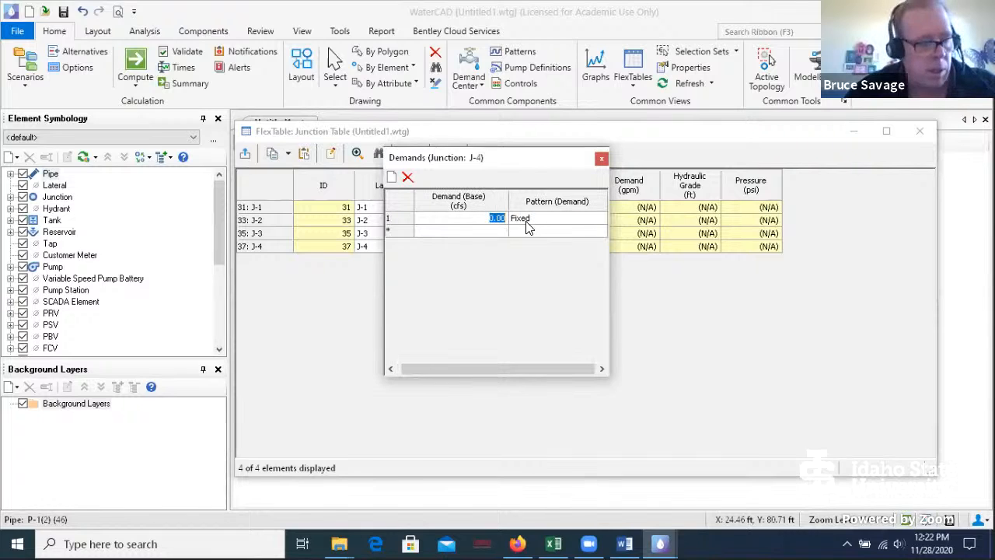
key("Return")
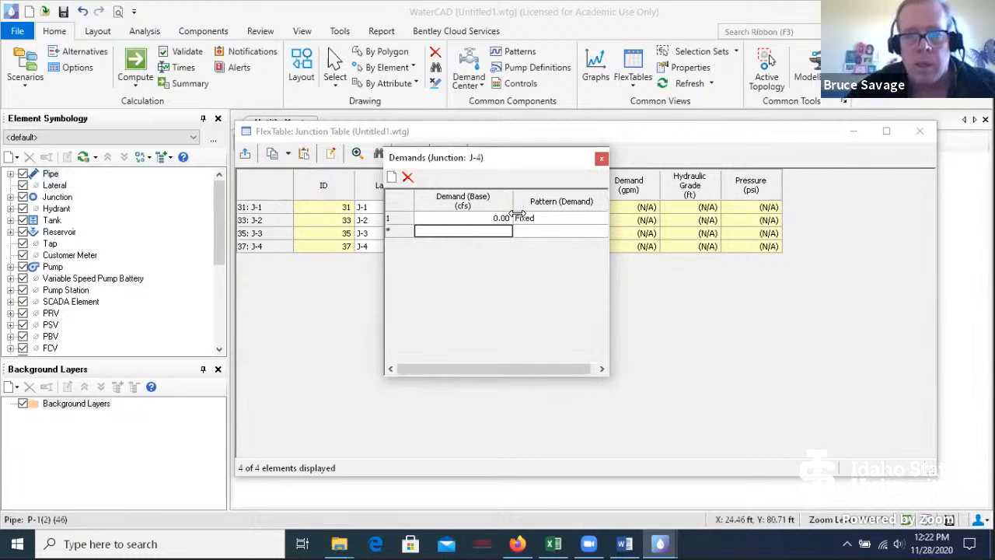
left_click(503, 219)
left_click(493, 220)
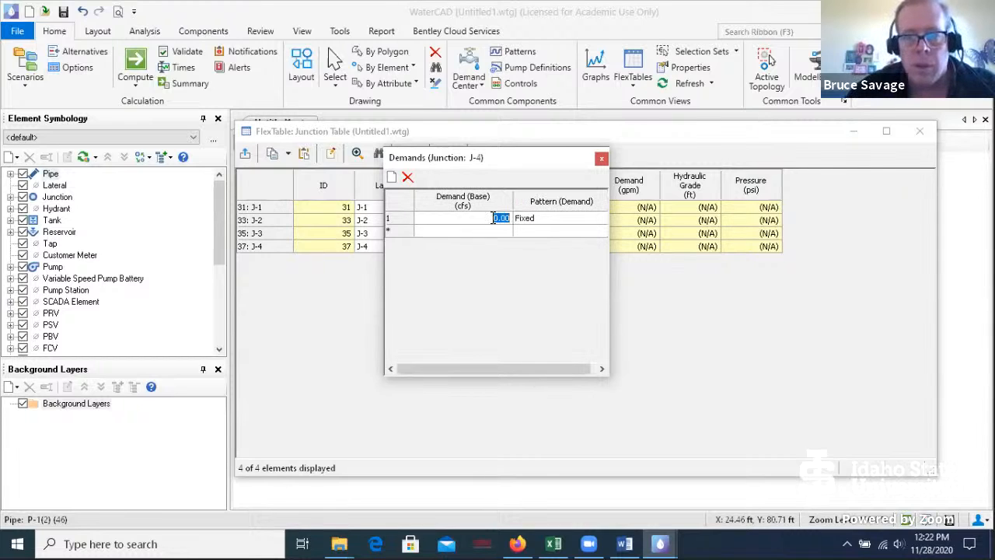
key("Return")
left_click(491, 220)
left_click(492, 218)
key("Return")
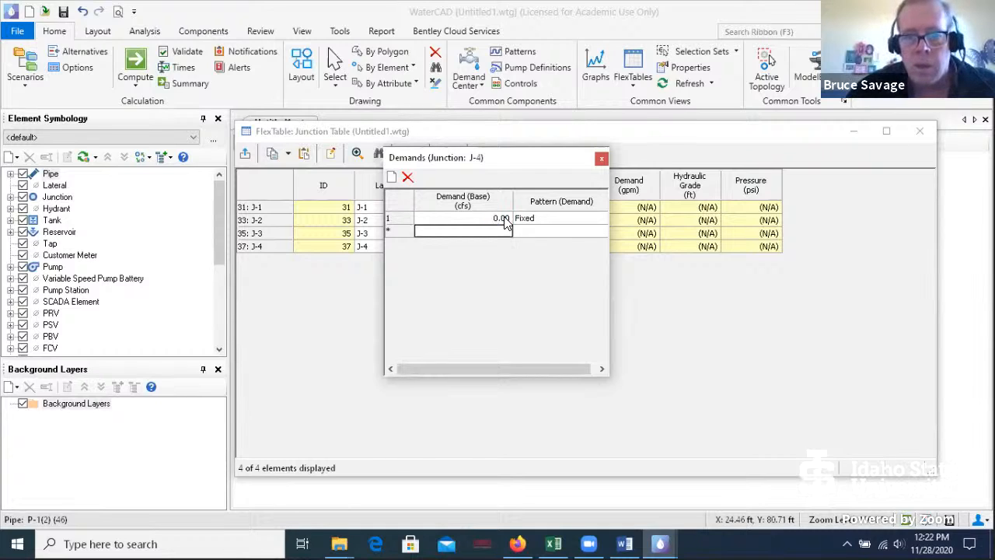
Set the base demand of junction J-4 to 3 cfs, and close its demands and the junction table
left_click(504, 221)
type("3")
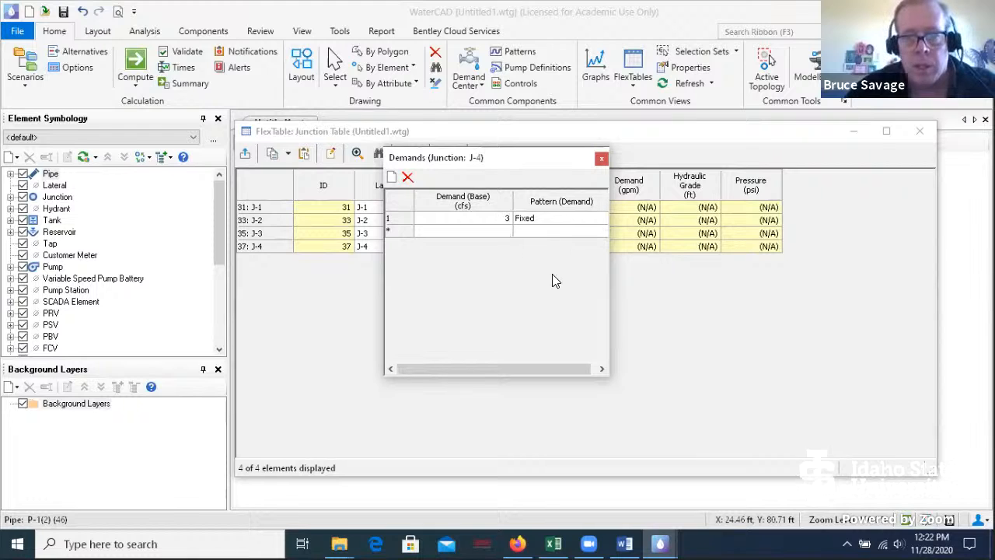
key("Return")
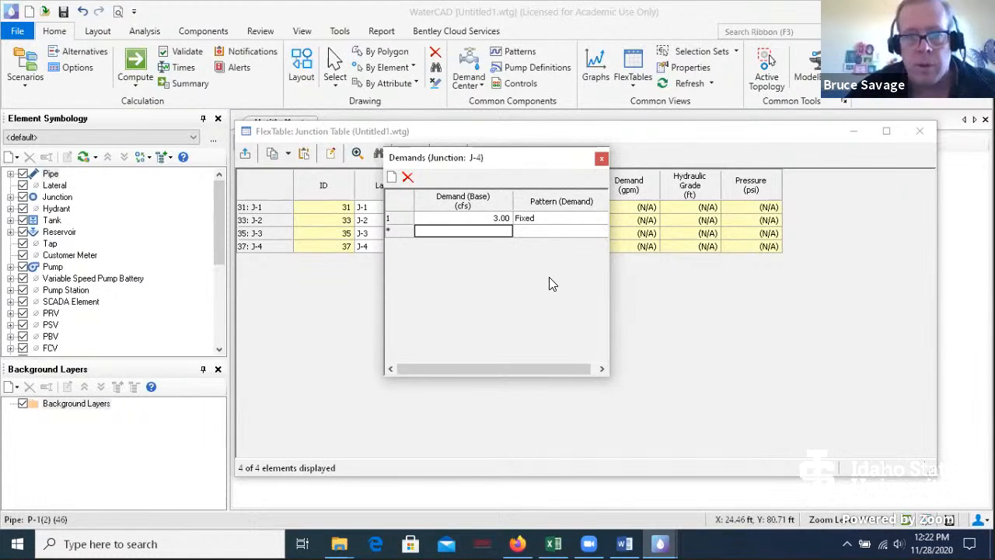
left_click(601, 158)
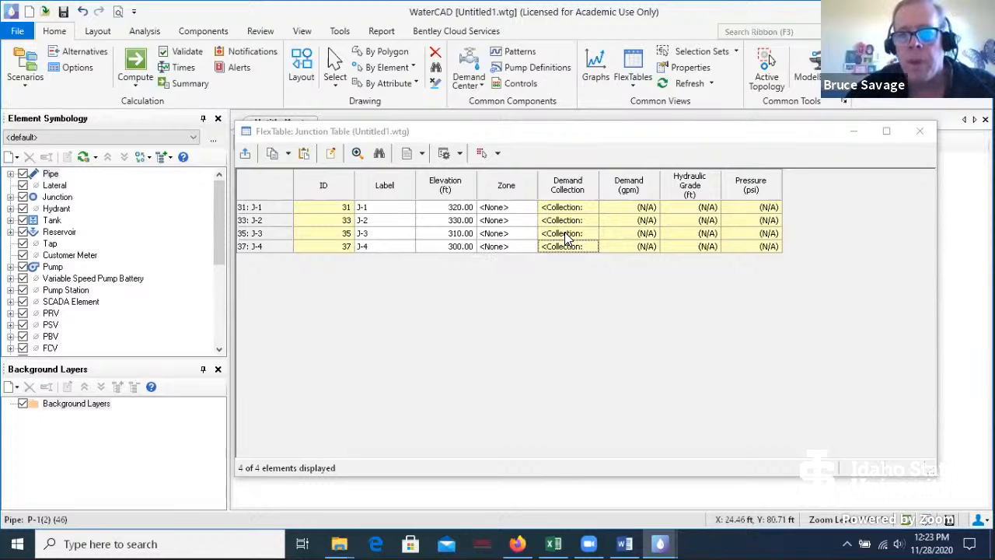
left_click(921, 131)
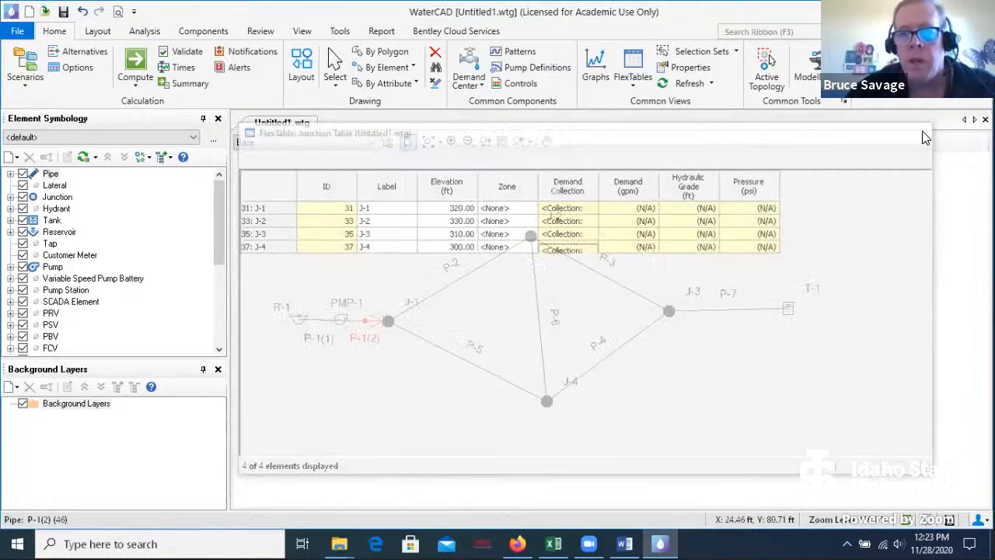
scroll(779, 237, "down", 1)
scroll(779, 236, "up", 1)
left_click_drag(785, 234, 800, 219)
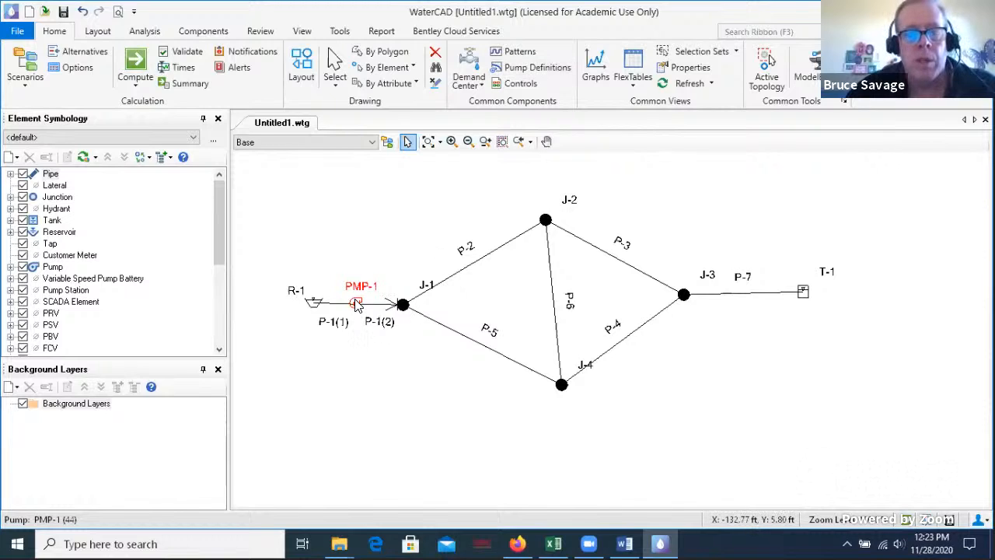
left_click(543, 68)
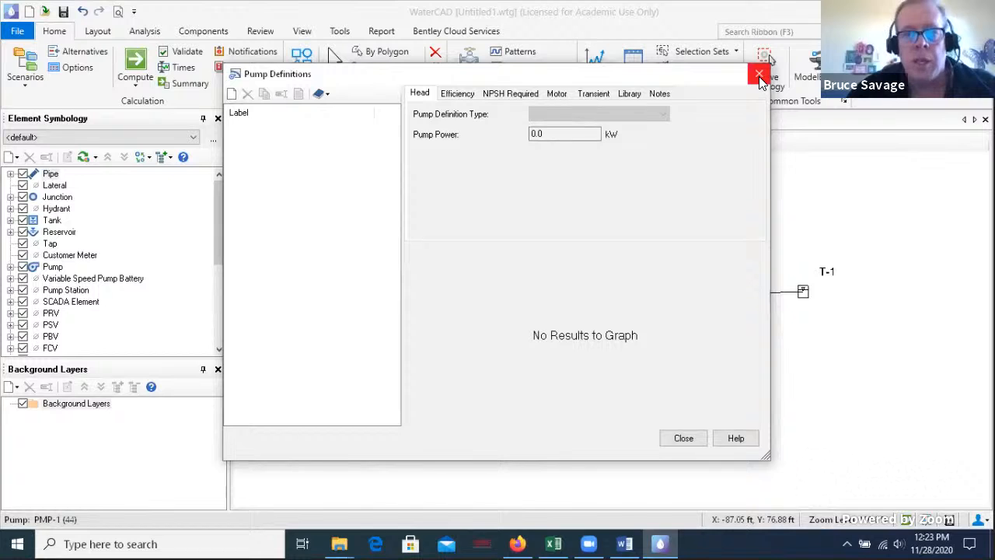
left_click(759, 73)
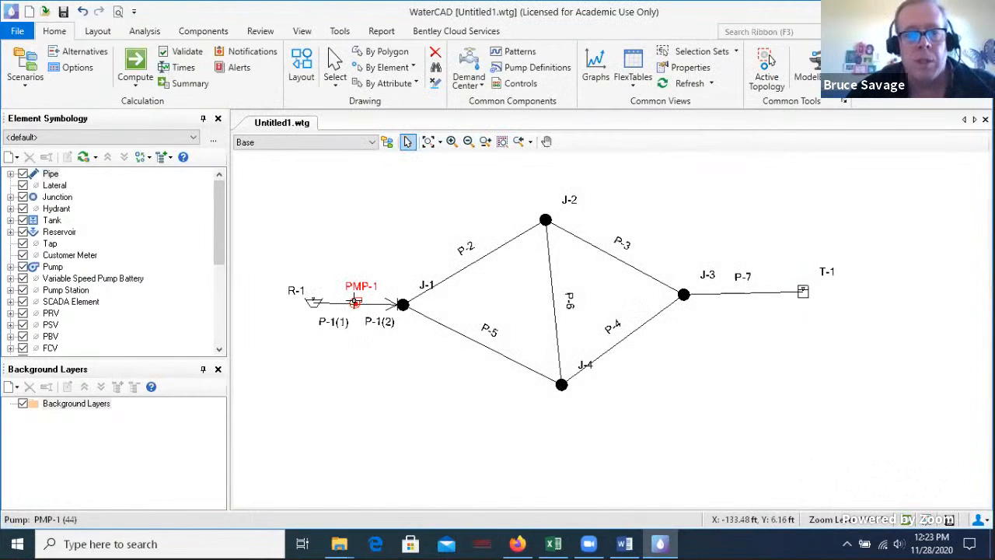
Open the pump definitions from the properties of pump PMP-1 and create a definition named Basic Pump
double_click(354, 303)
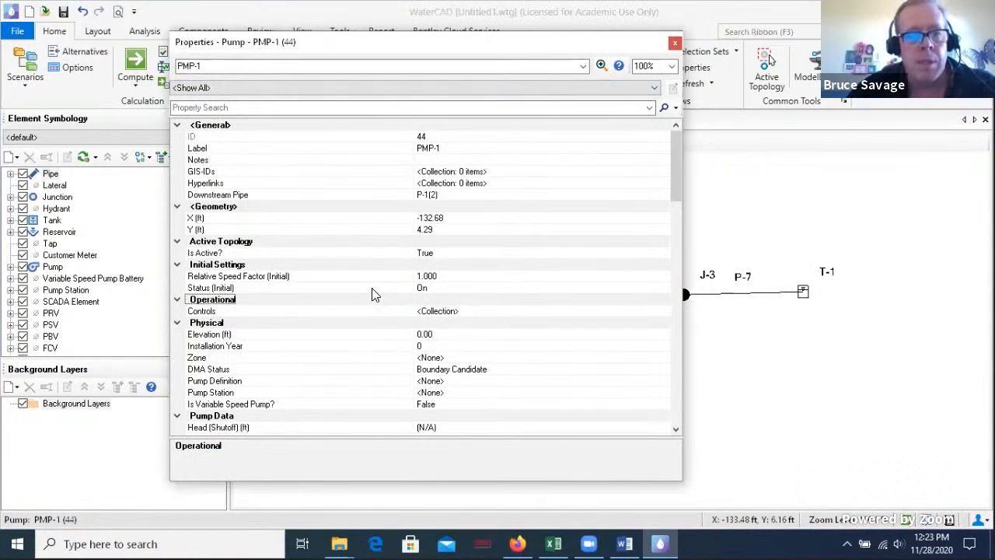
left_click(241, 381)
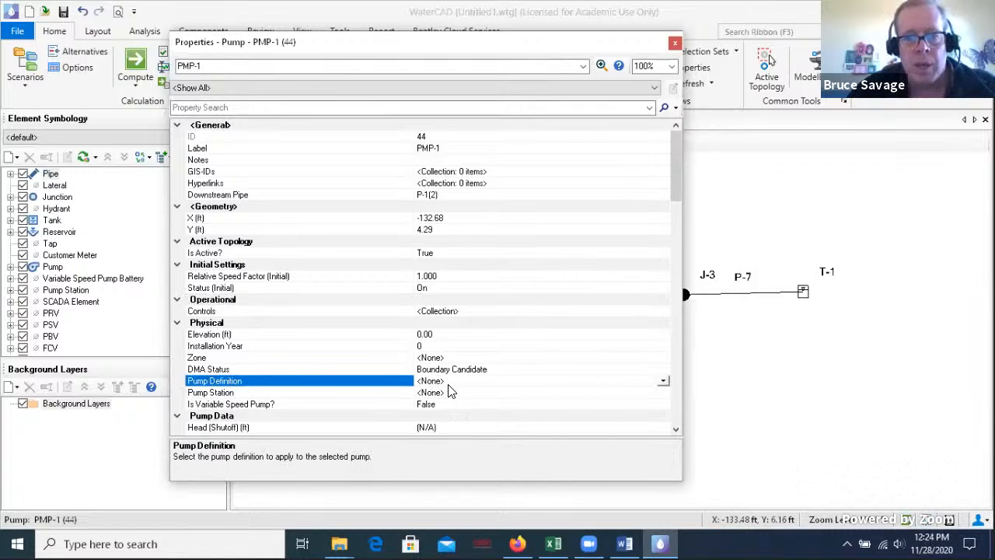
left_click(664, 382)
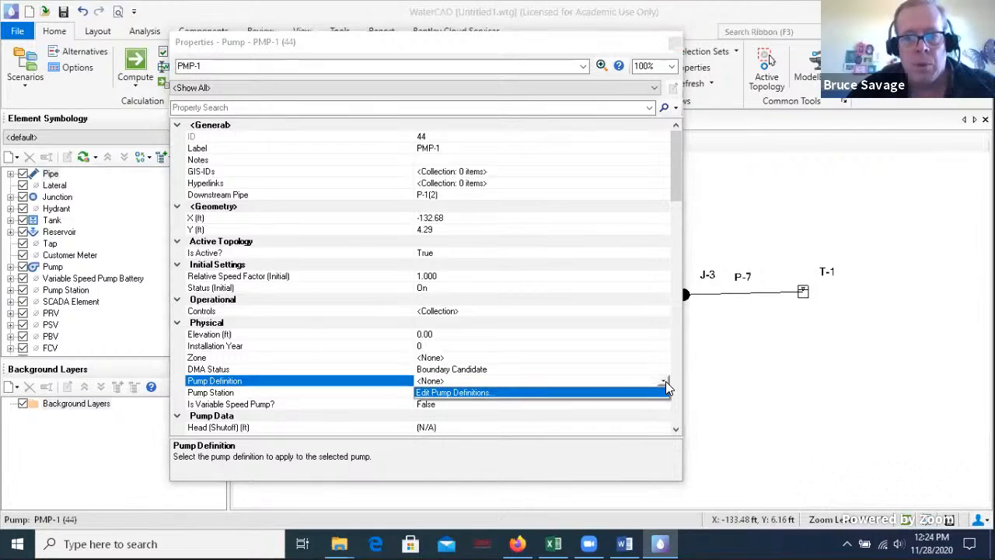
left_click(450, 393)
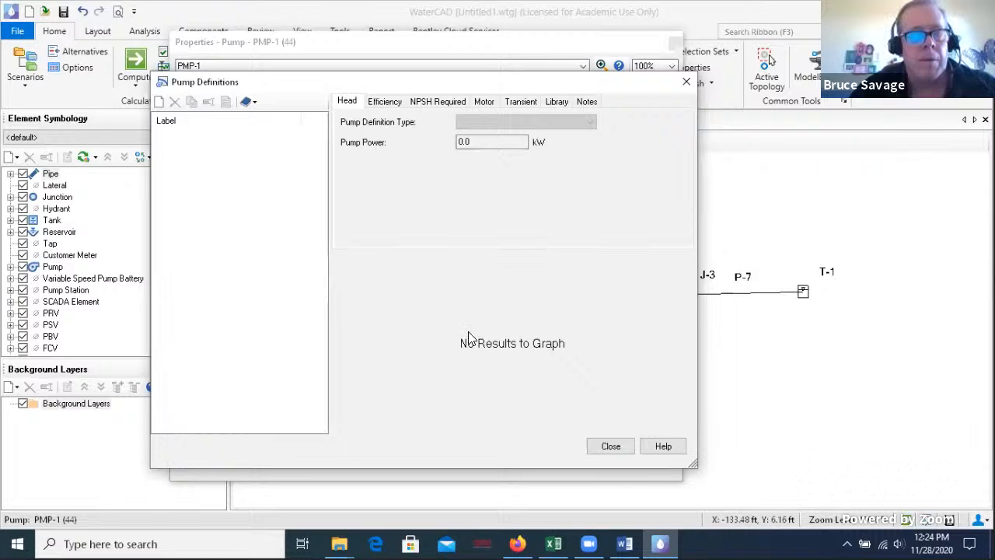
left_click(160, 108)
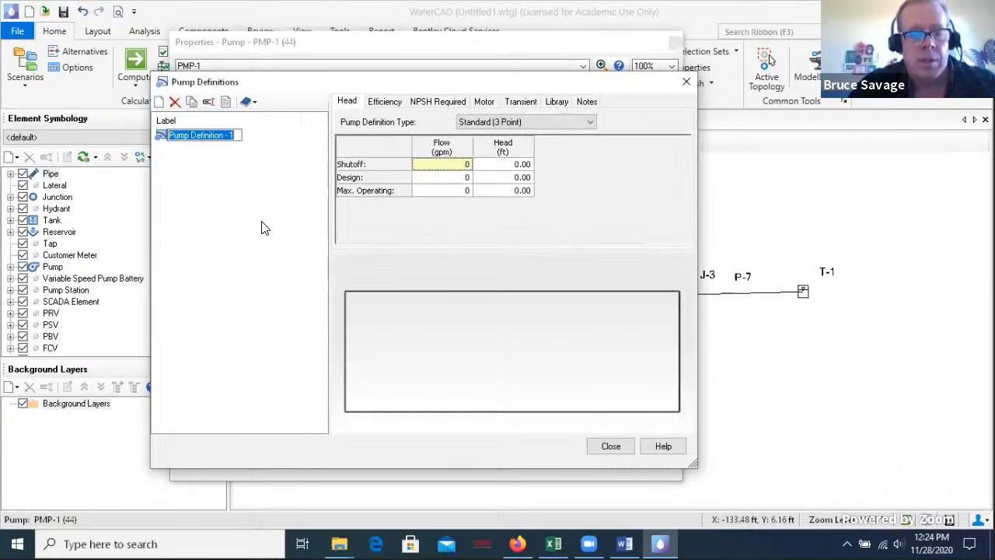
type("Basic Pump")
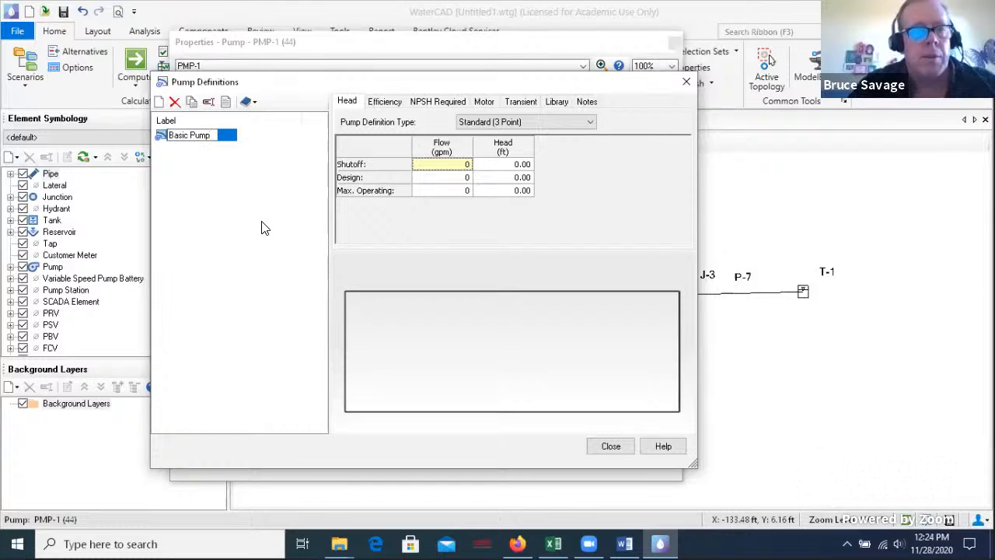
key("Return")
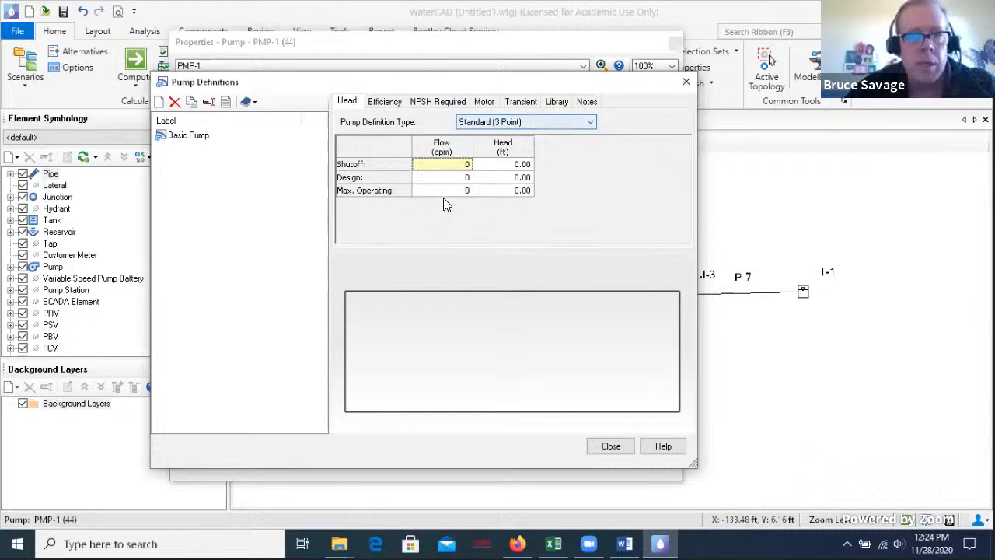
Set the Basic Pump shutoff head to 116 ft and design head to 110 ft, using the pump curve values in the Word homework document
left_click(448, 165)
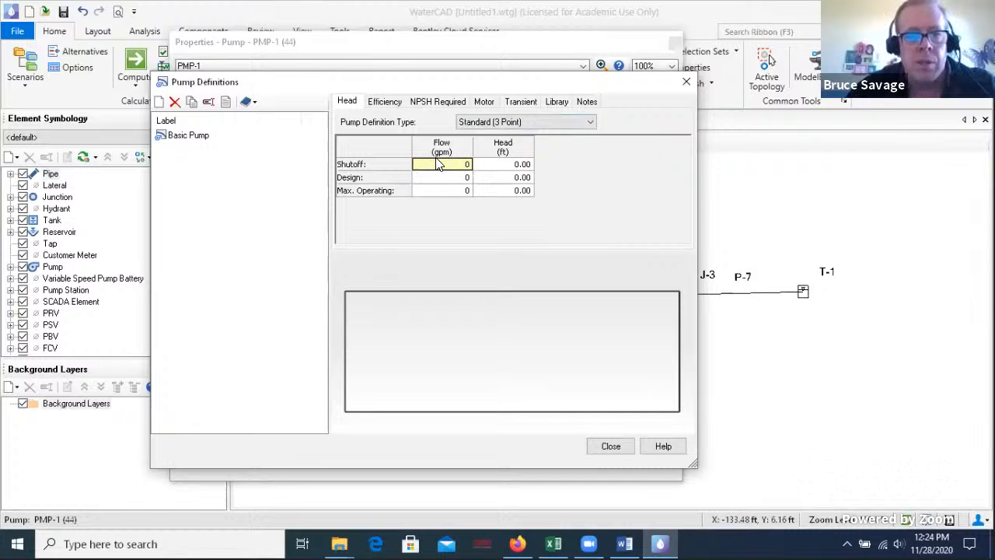
left_click(497, 167)
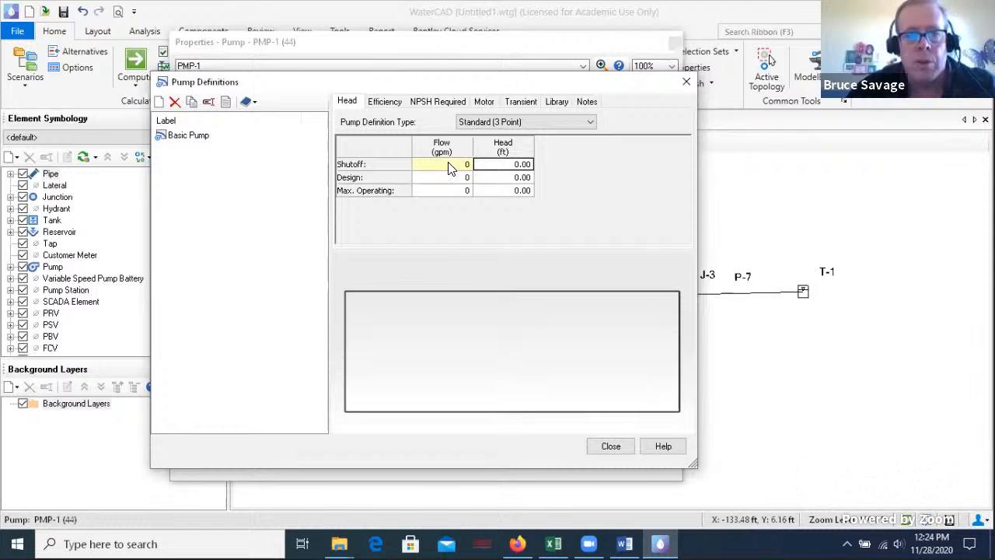
left_click(628, 536)
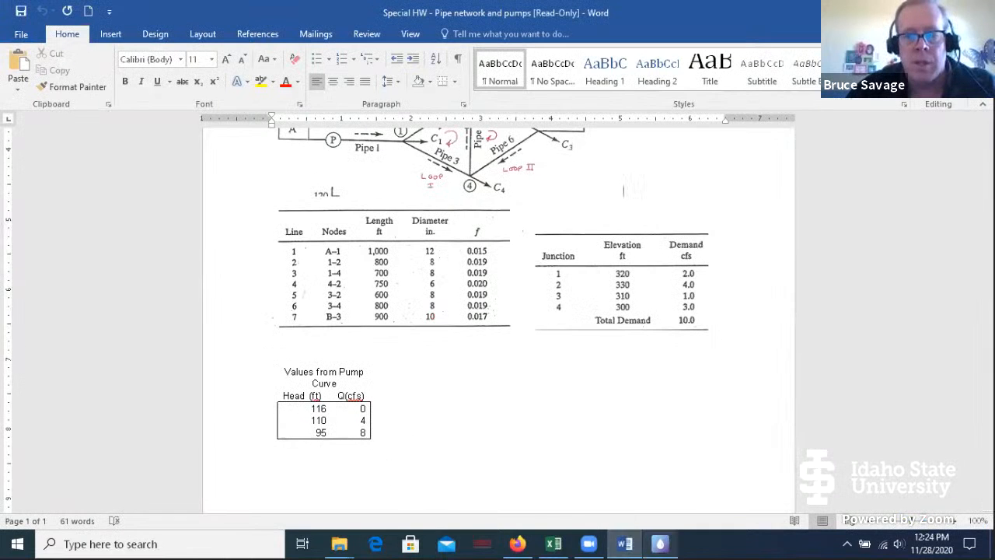
left_click(659, 543)
left_click(515, 165)
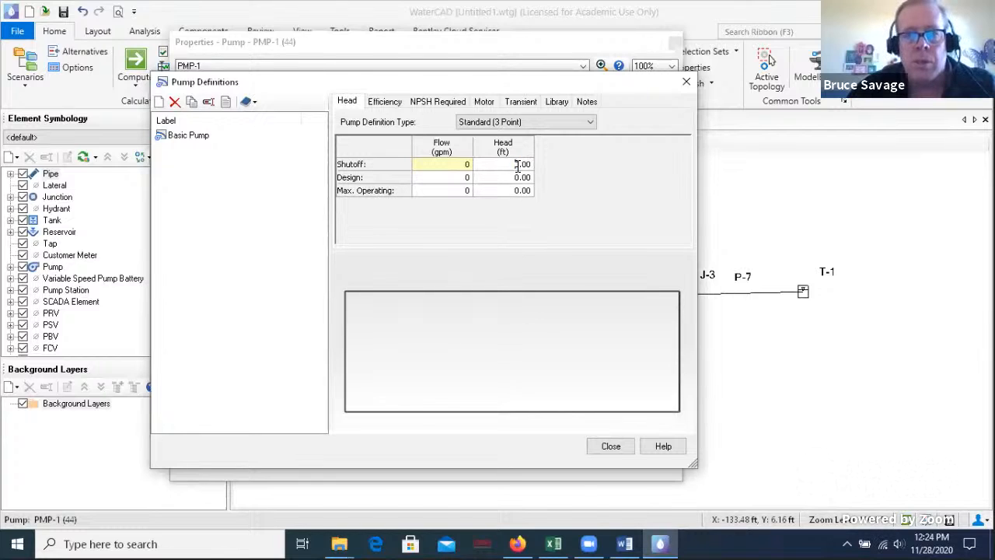
type("116")
left_click(519, 180)
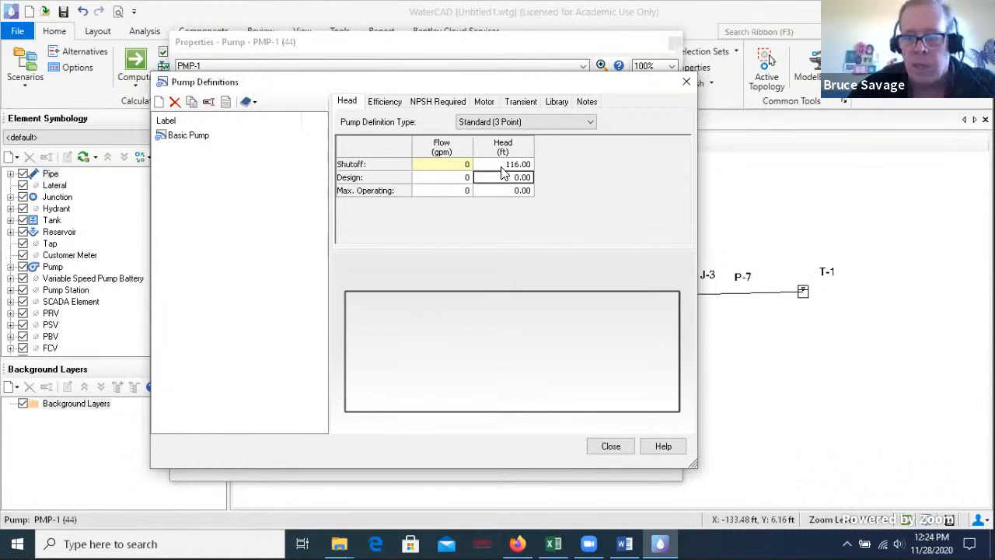
type("110")
Change the flow column of the pump definition to cfs with a display precision of 1
left_click(457, 178)
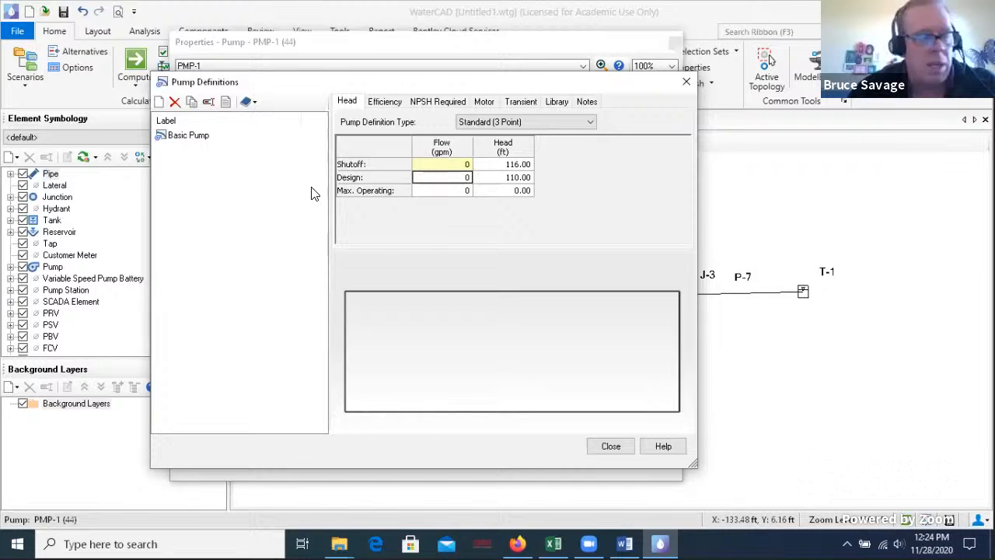
right_click(448, 150)
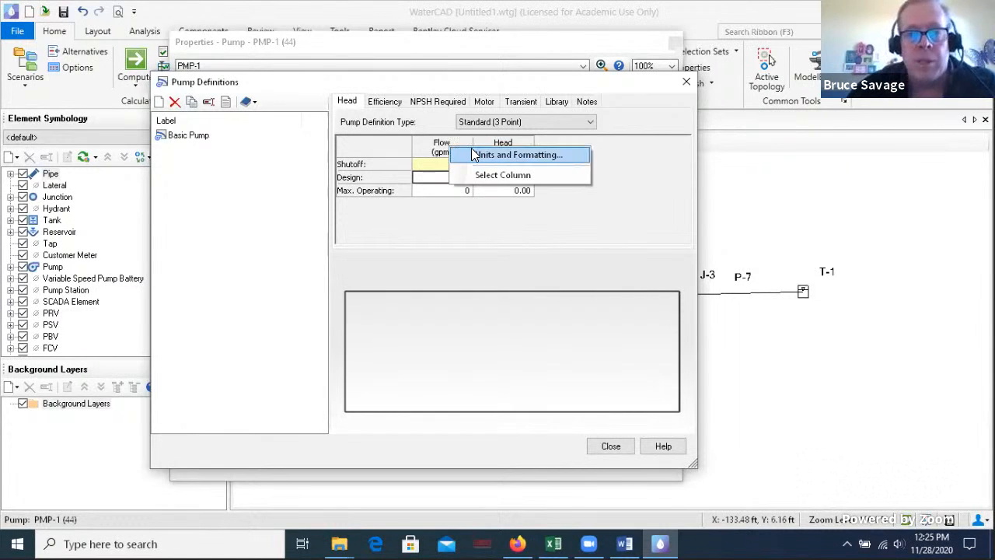
left_click(463, 154)
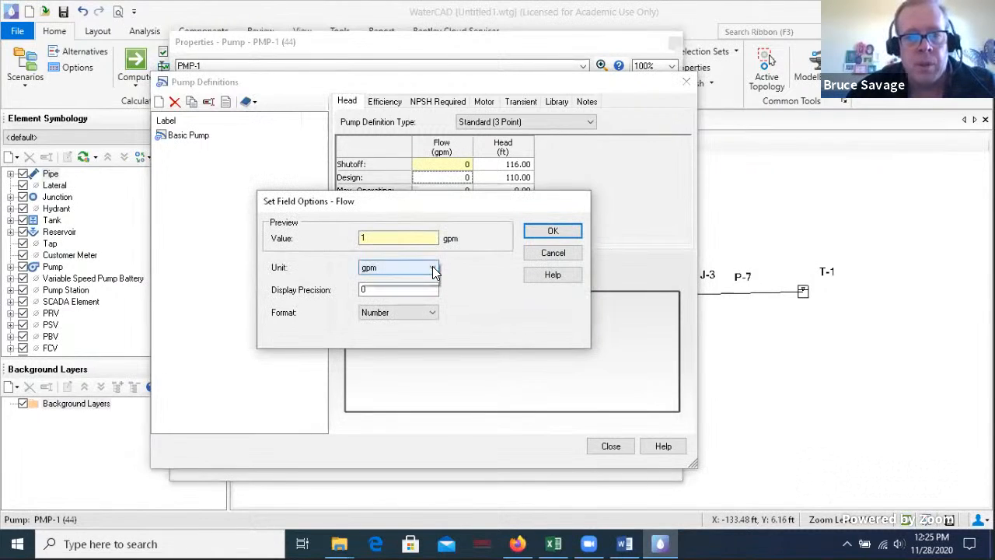
left_click(432, 267)
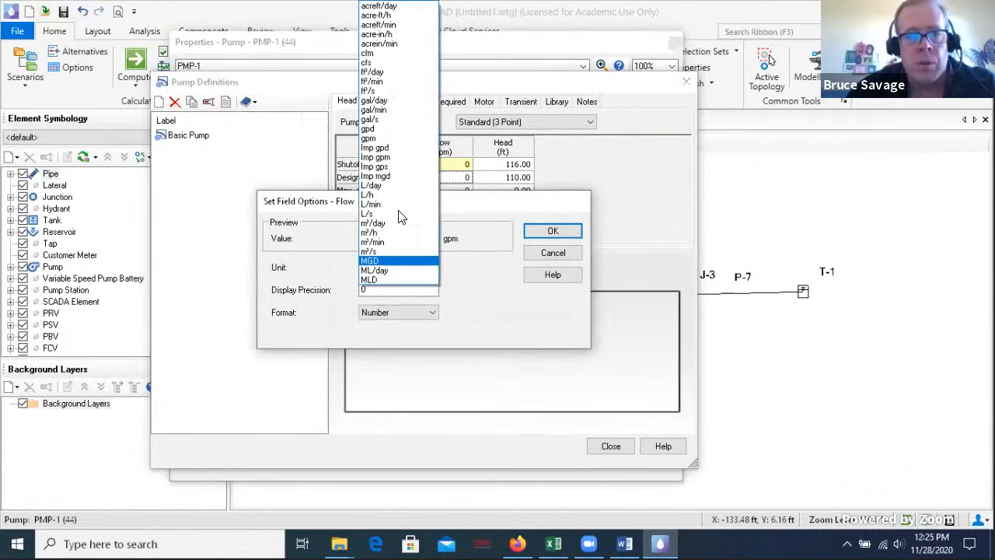
left_click(371, 63)
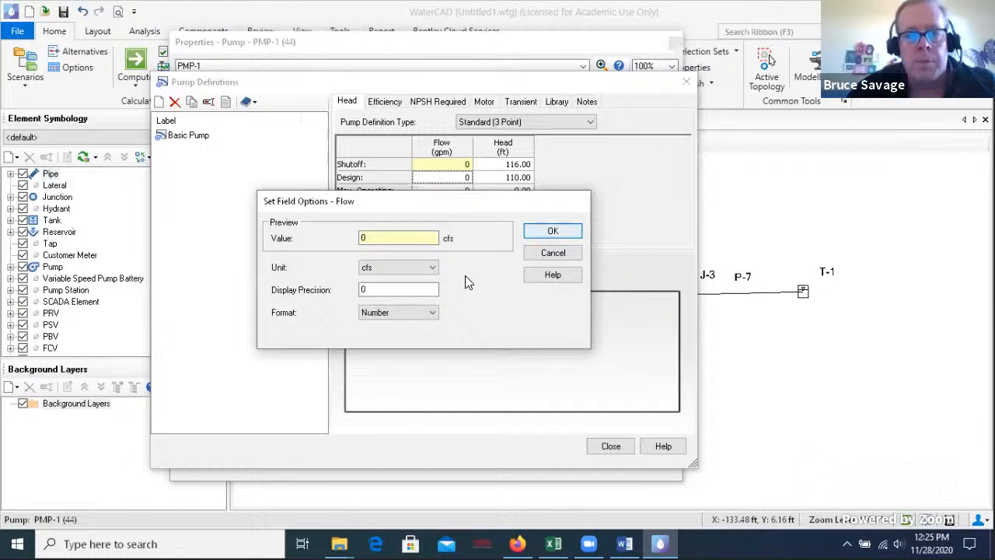
double_click(414, 288)
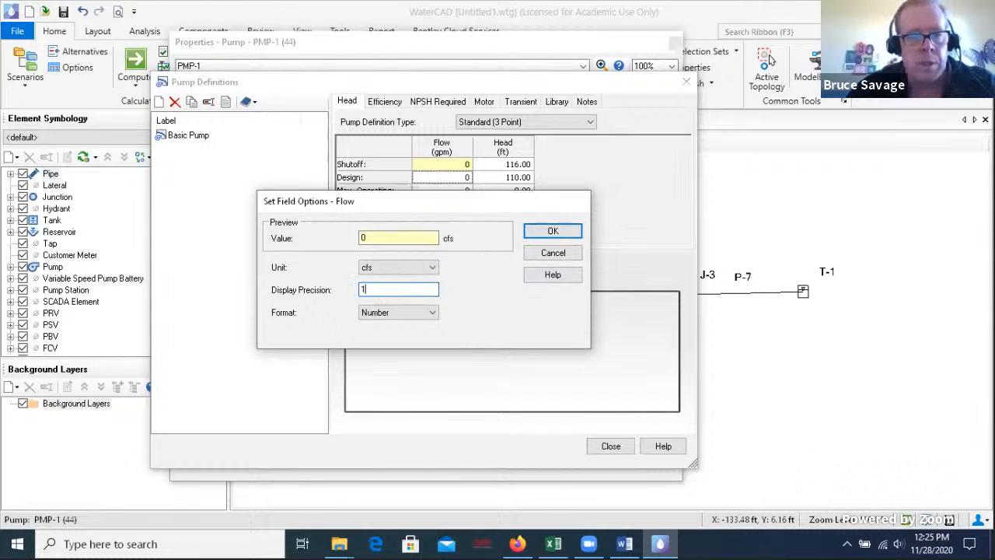
left_click(538, 230)
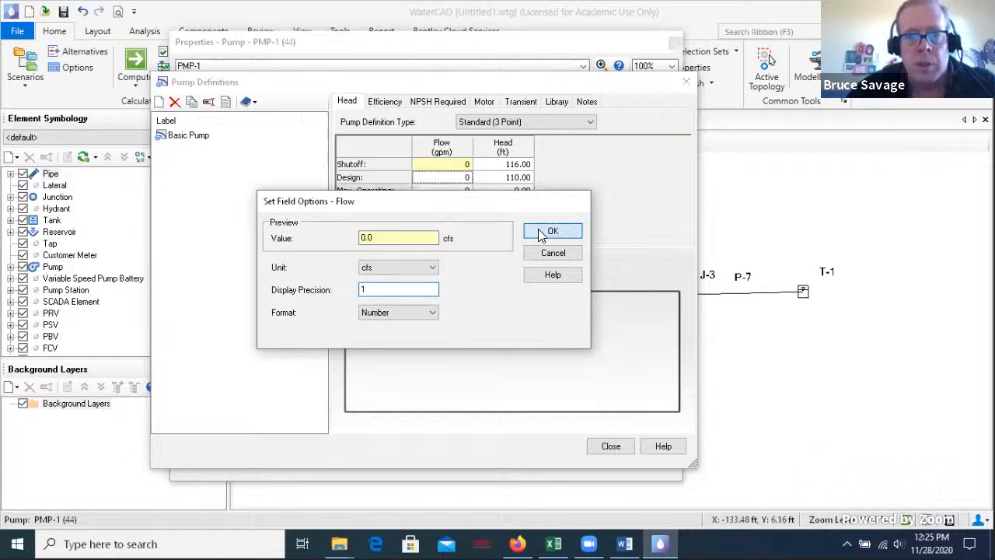
Set the Basic Pump design flow to 4 cfs and its maximum operating point to 8 cfs at 95 ft of head
left_click(463, 177)
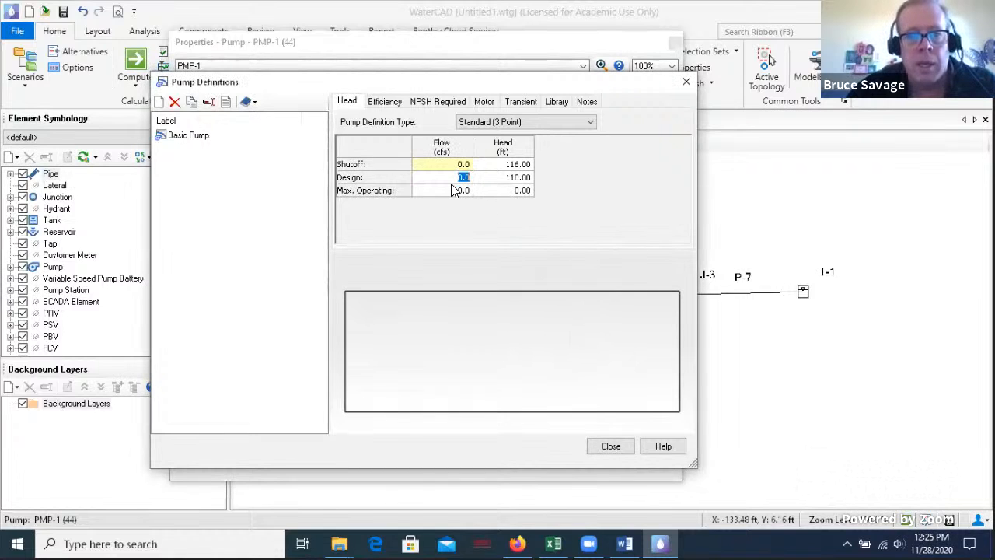
type("4")
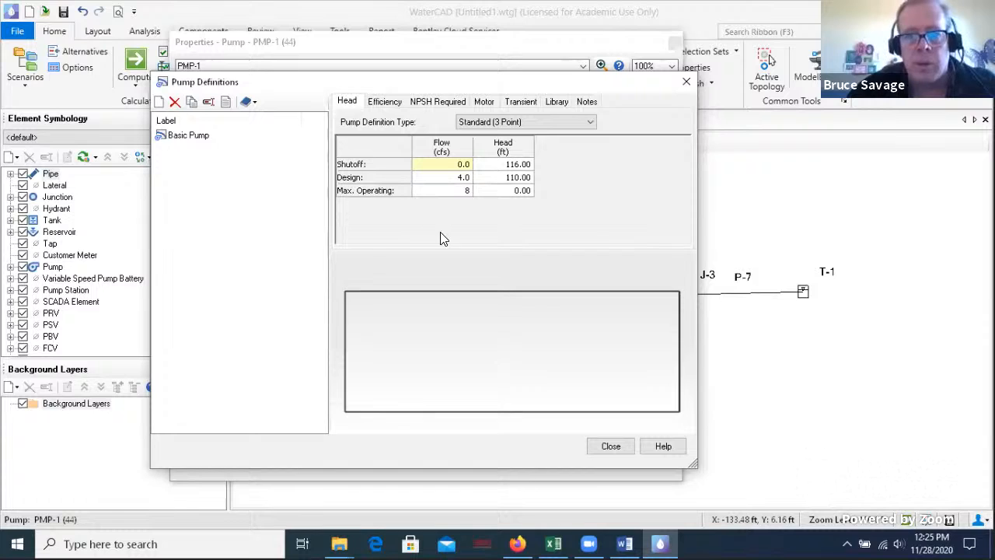
left_click(512, 196)
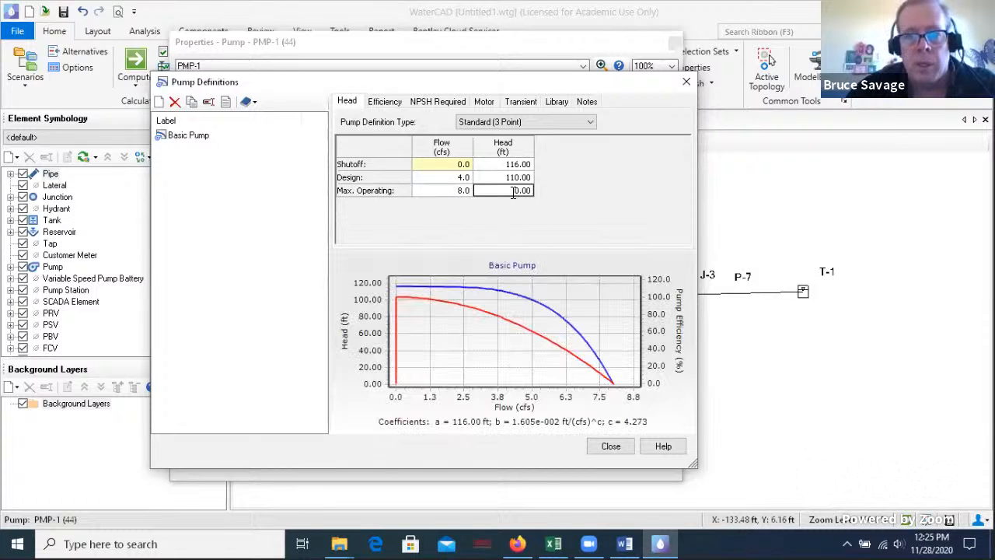
double_click(515, 193)
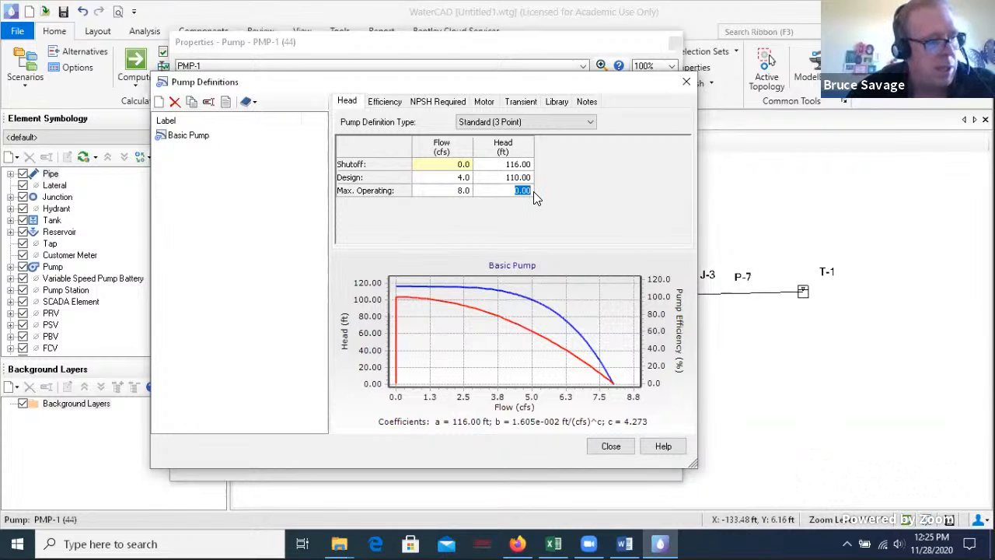
type("95")
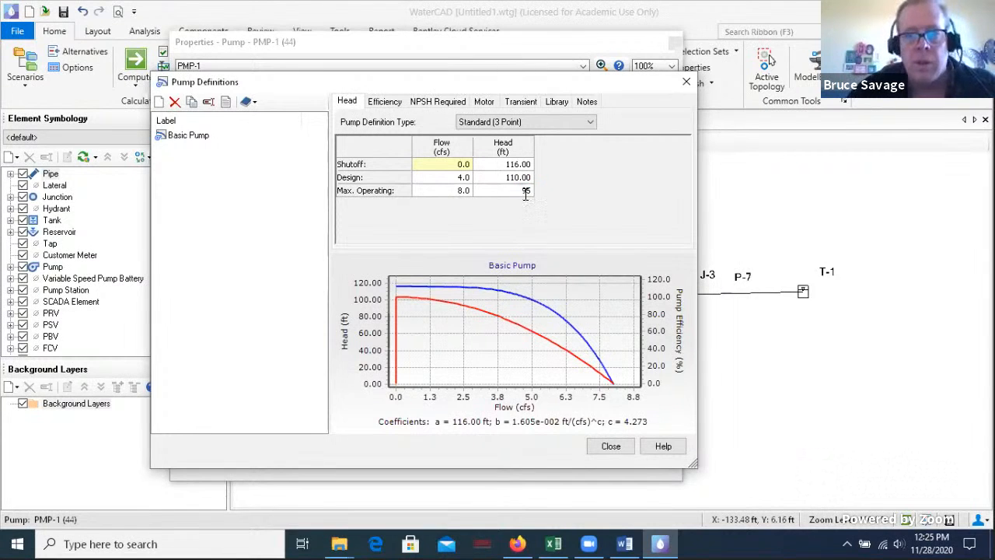
left_click(505, 178)
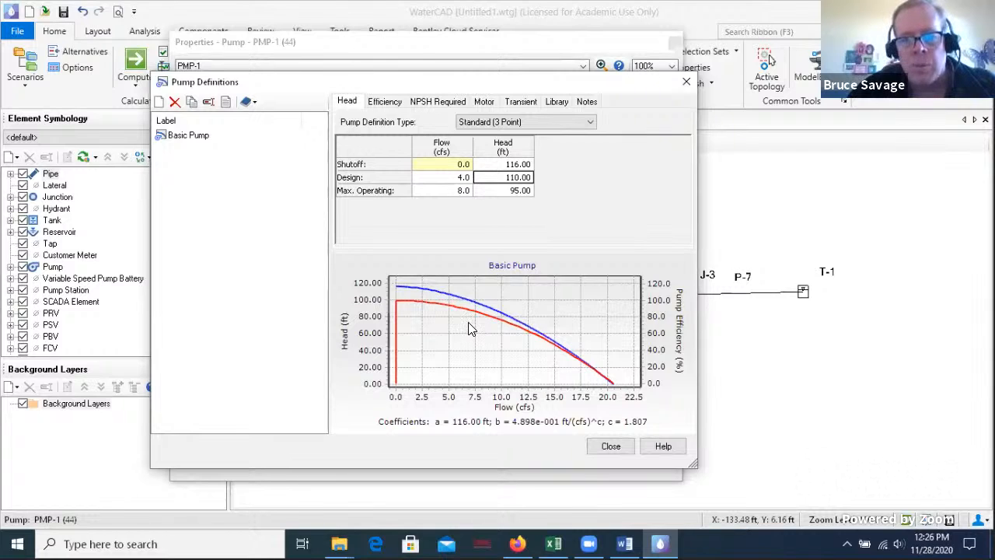
Set the Basic Pump best efficiency point to a flow of 4 cfs and an efficiency of 85%, keeping the Best Efficiency Point type
left_click(390, 101)
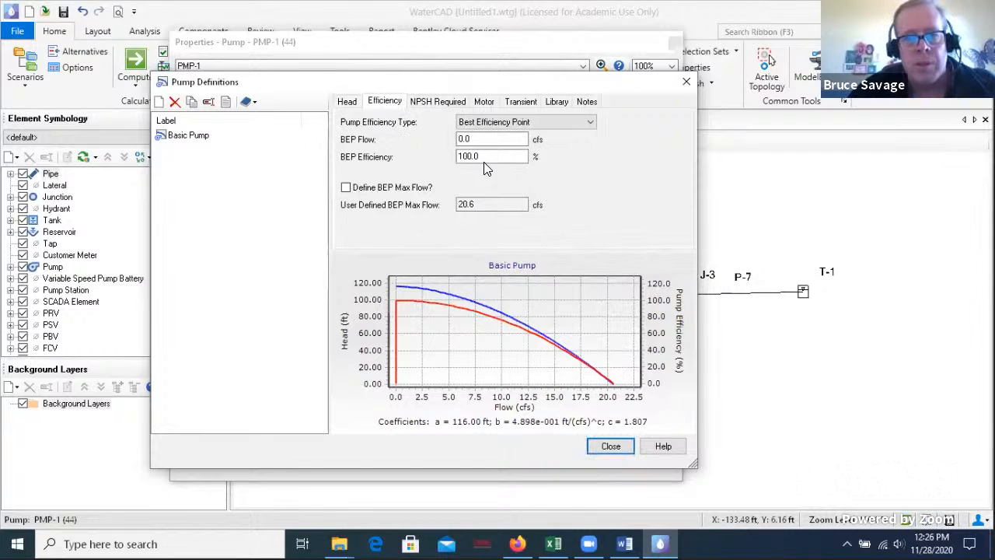
left_click(500, 139)
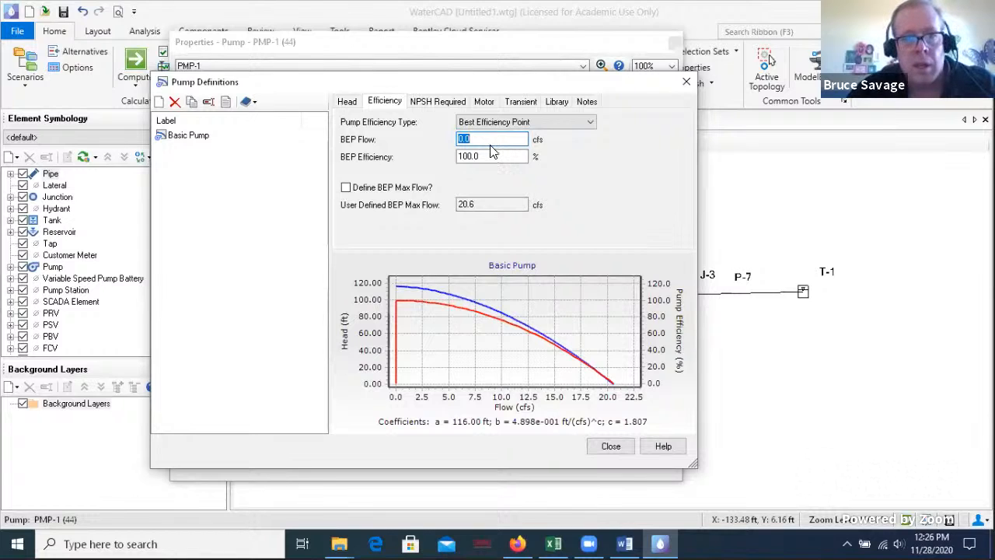
type("4")
left_click(496, 155)
left_click_drag(499, 155, 450, 158)
type("85")
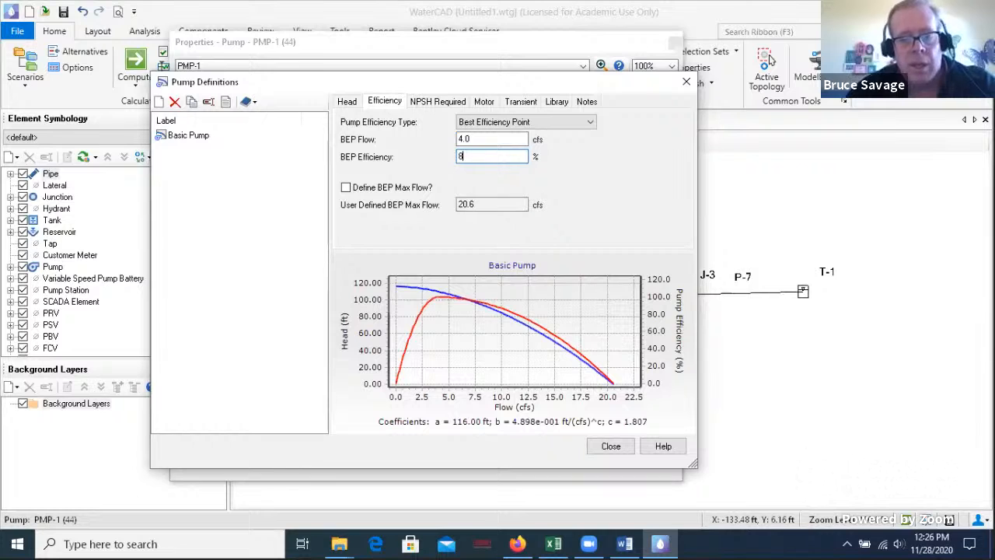
left_click(501, 140)
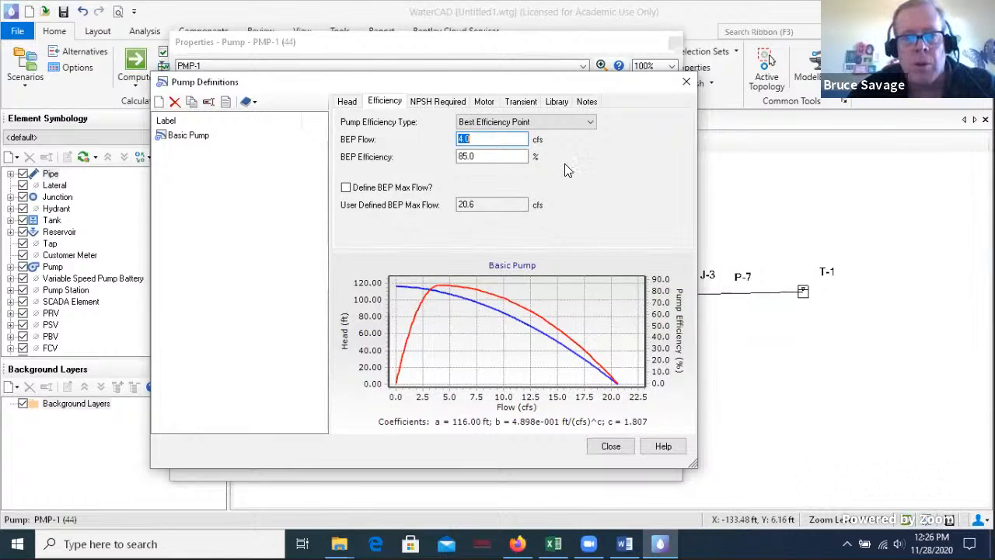
left_click(461, 137)
left_click(593, 121)
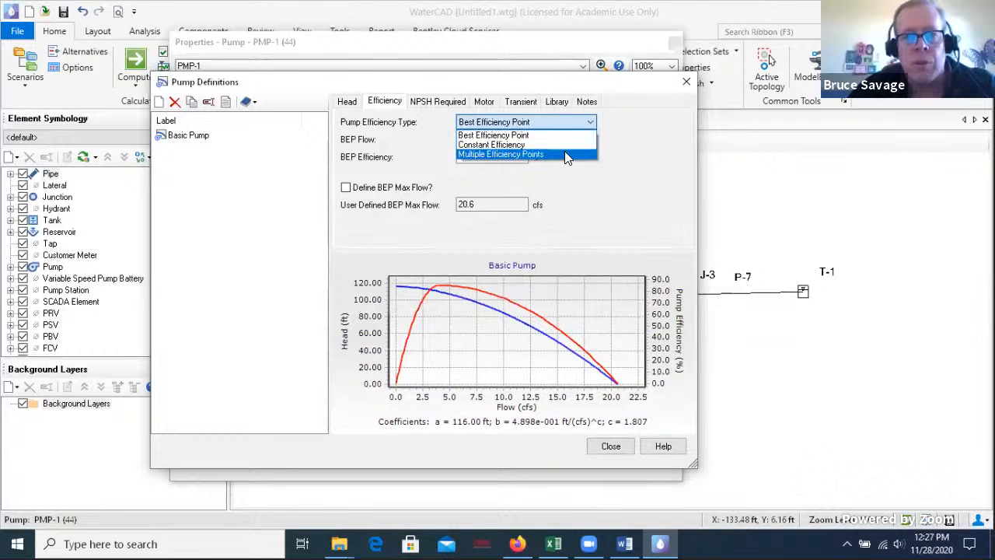
left_click(644, 143)
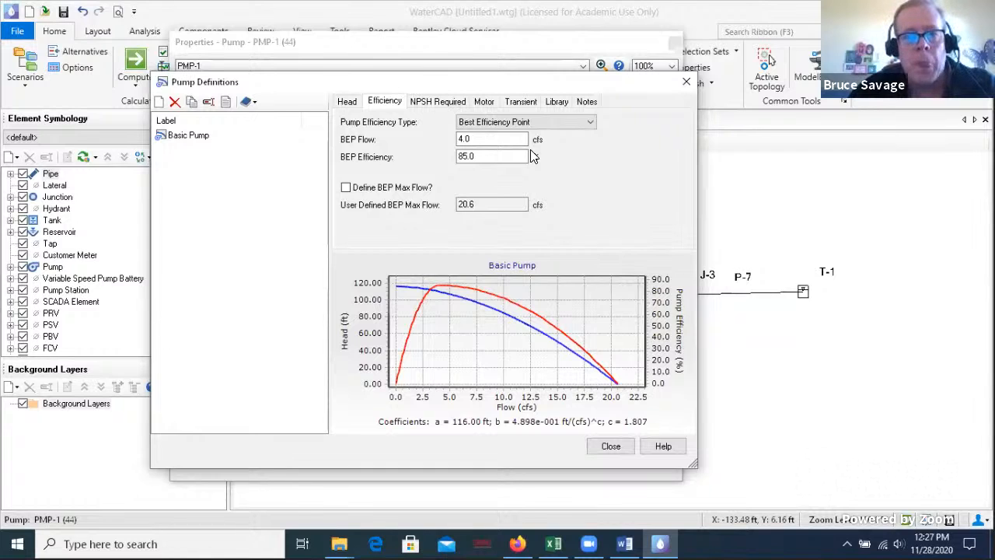
Try the variable speed drive option in the Basic Pump motor settings and switch it back off
left_click(352, 103)
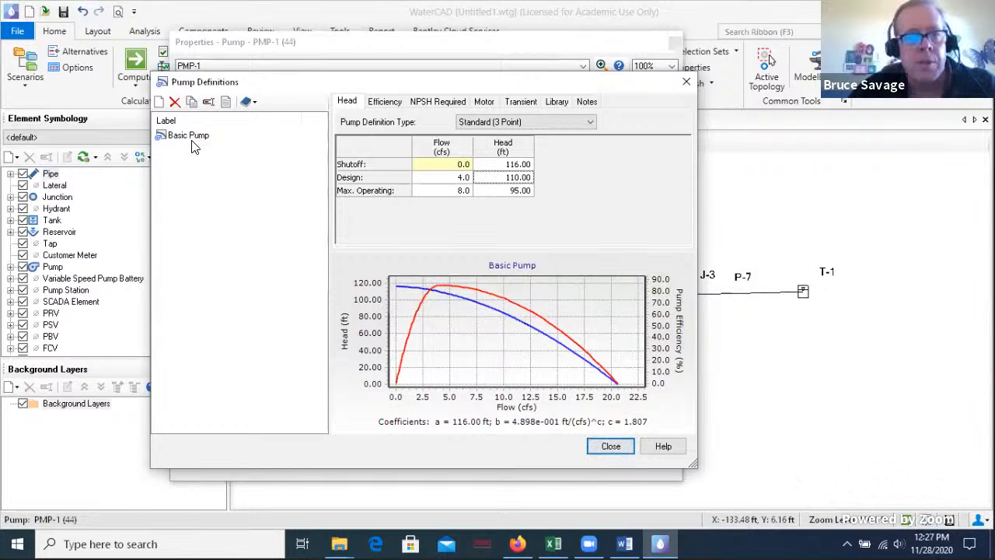
left_click(482, 104)
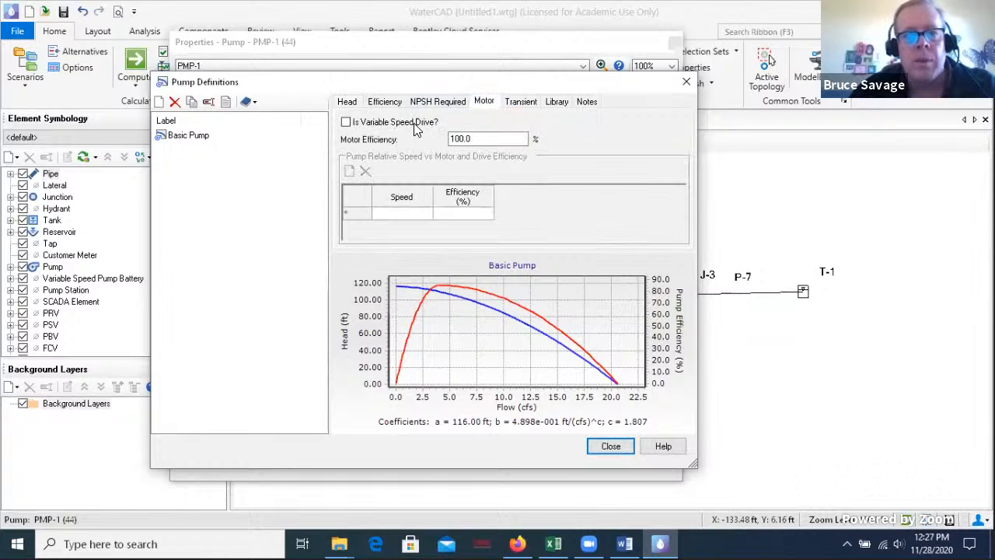
left_click(346, 123)
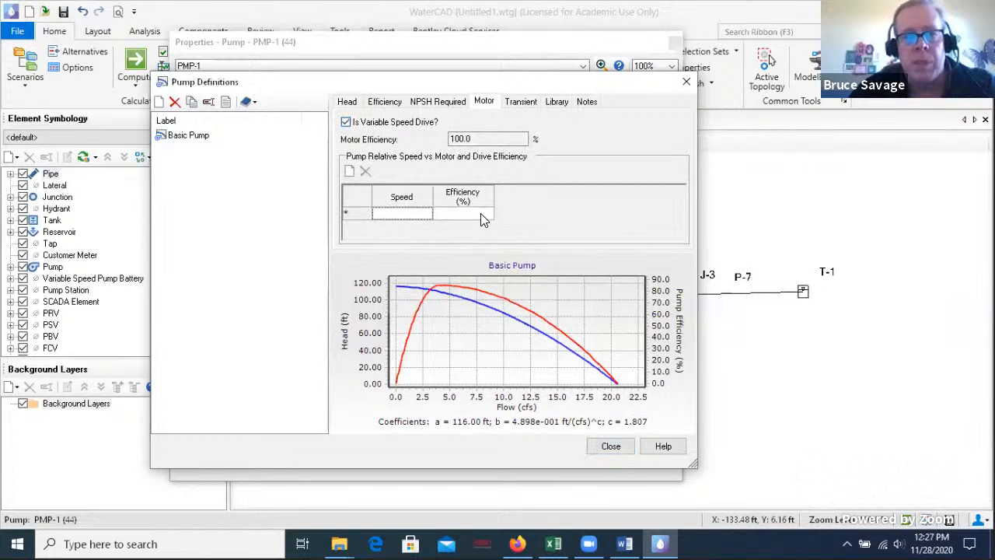
left_click(346, 123)
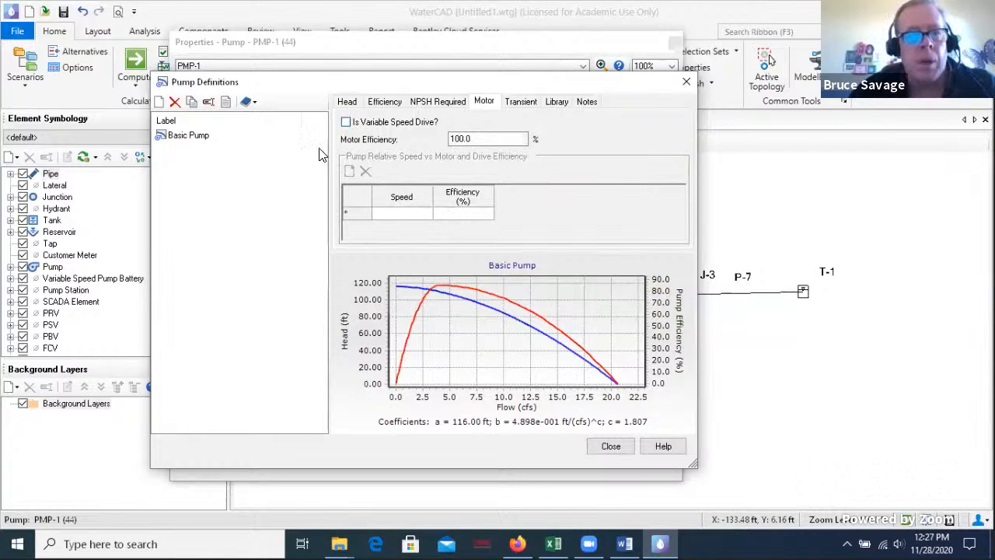
Review the Basic Pump's NPSH required and head data, and close the pump definitions
left_click(420, 101)
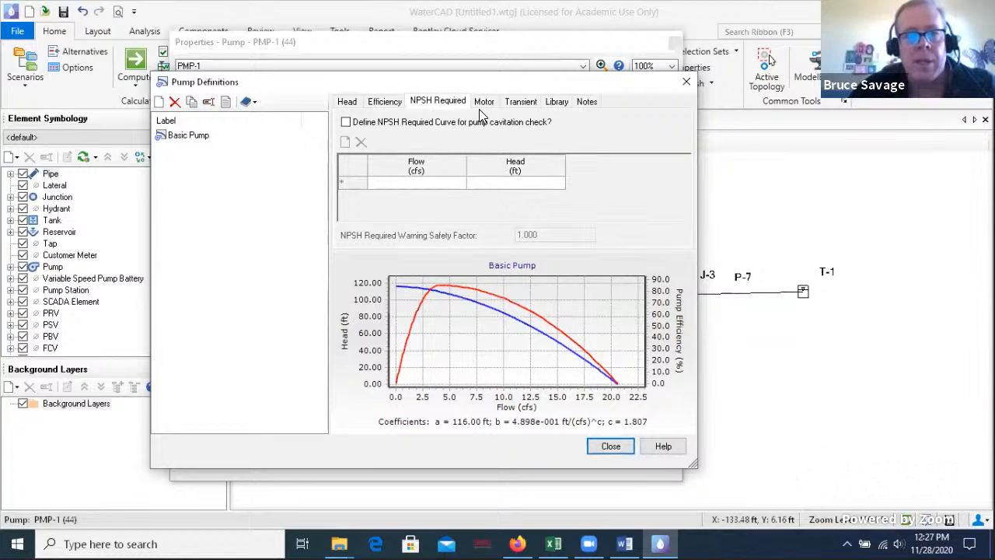
left_click(346, 102)
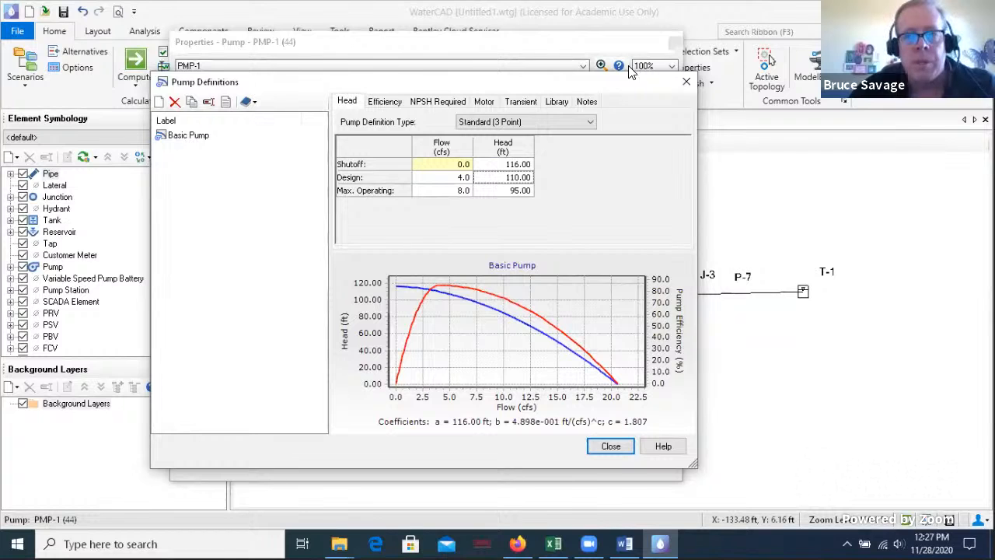
left_click(610, 446)
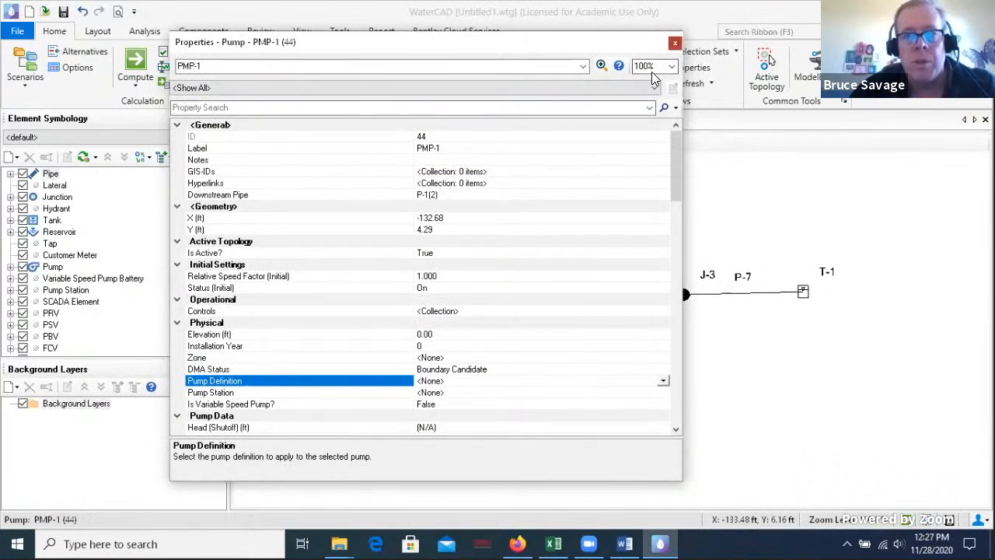
left_click(676, 45)
left_click(538, 68)
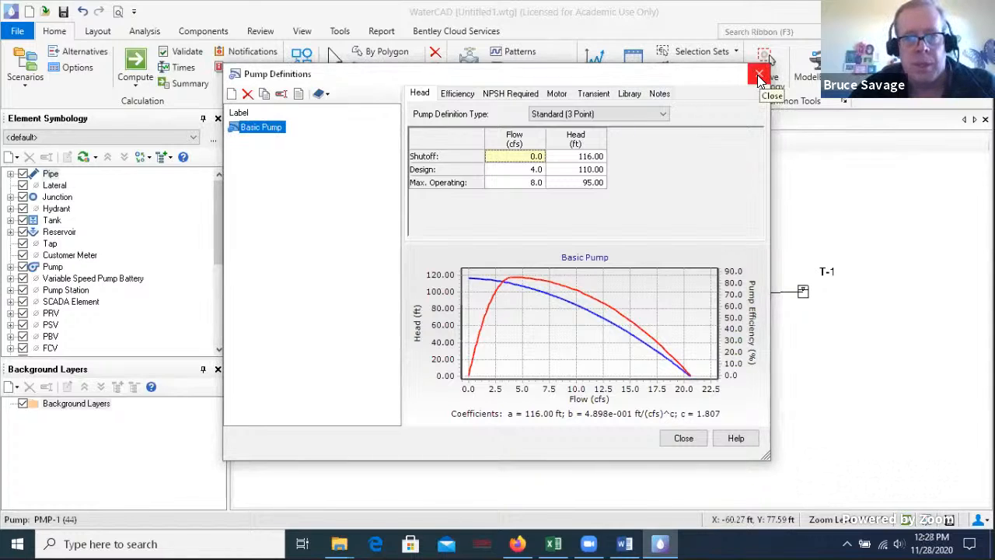
left_click(759, 78)
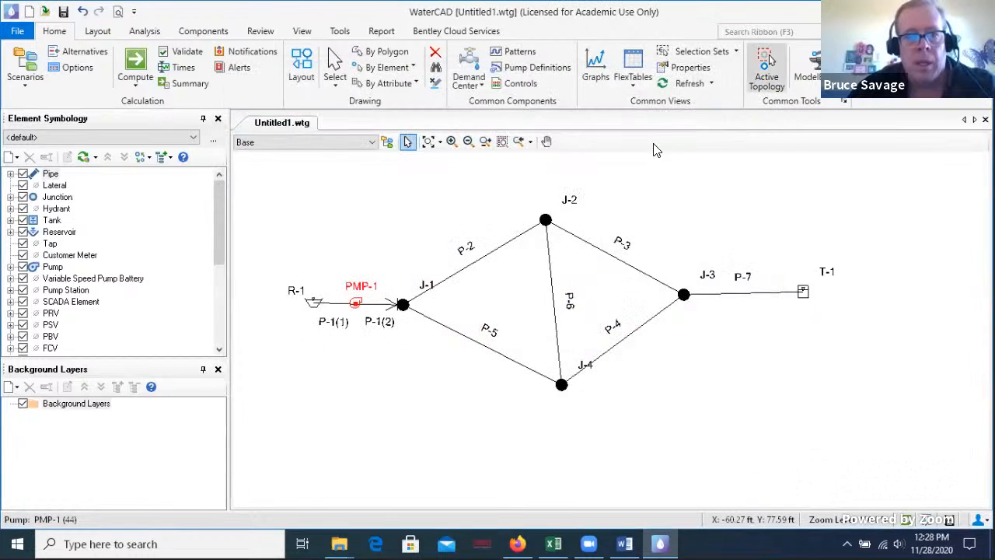
Open the properties of pump PMP-1 and set its elevation to 320 ft
double_click(354, 304)
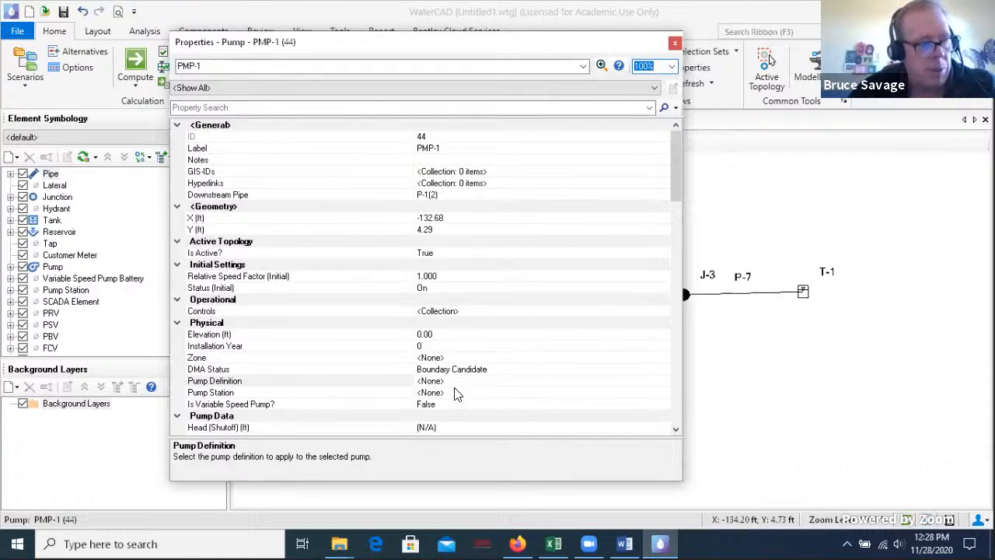
left_click(447, 334)
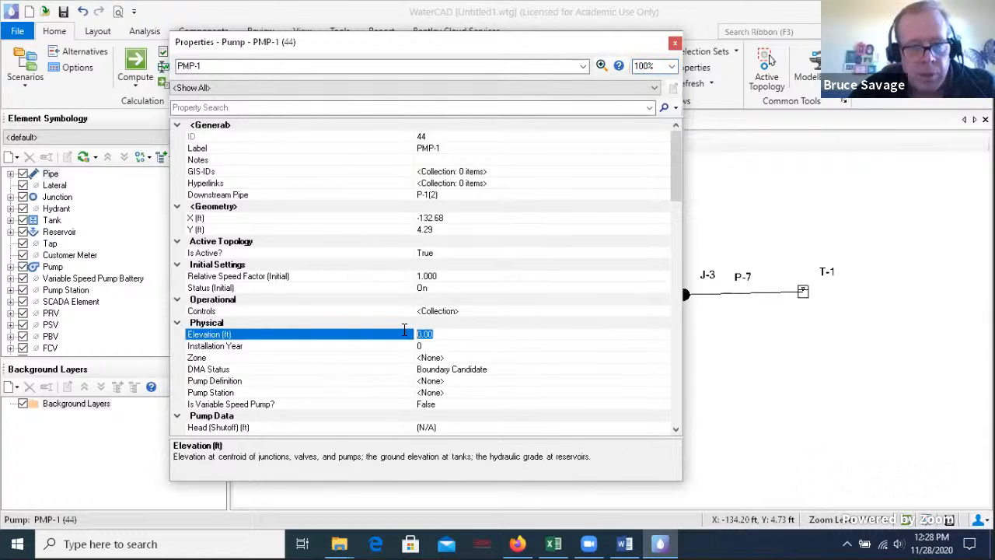
type("320")
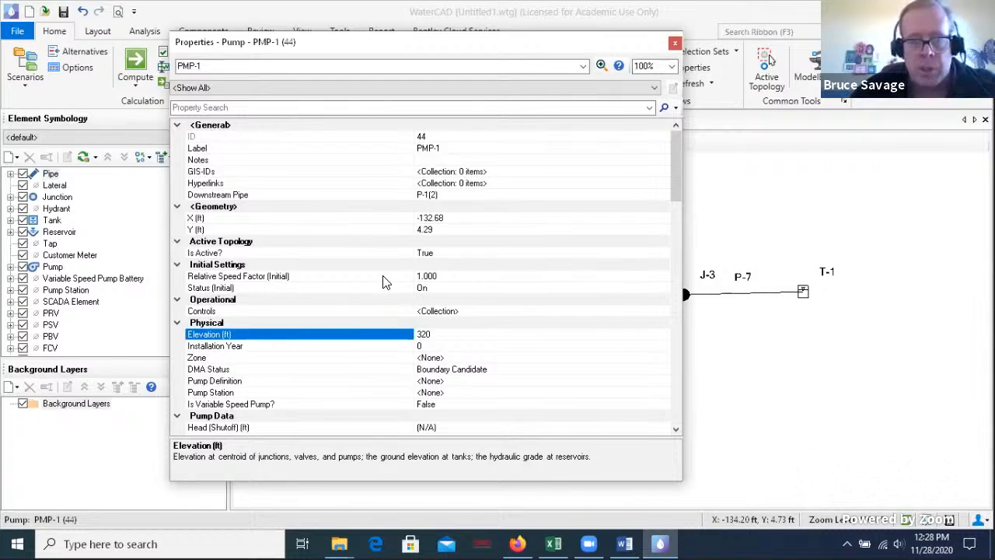
Assign the Basic Pump definition to PMP-1, close its properties and deselect the pump
left_click_drag(672, 200, 675, 222)
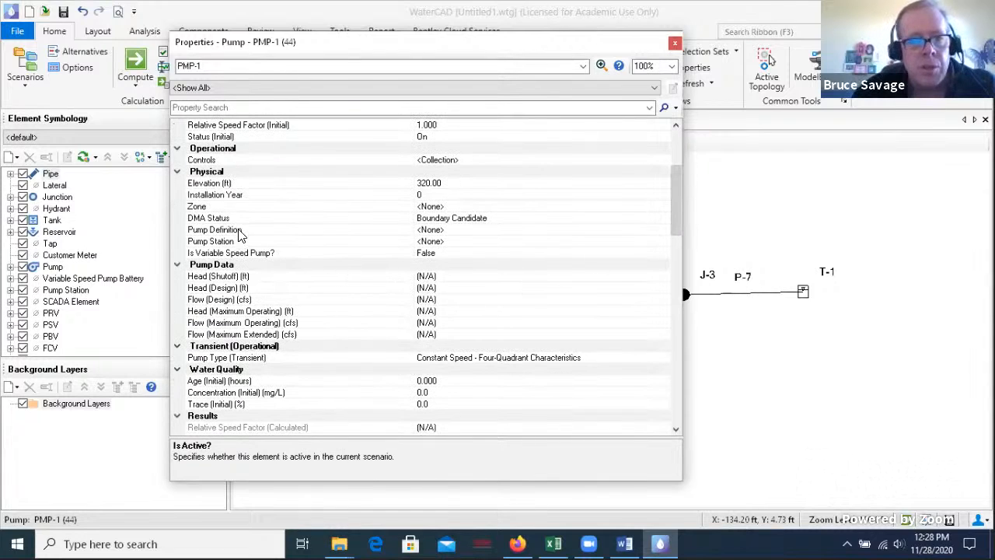
left_click(432, 229)
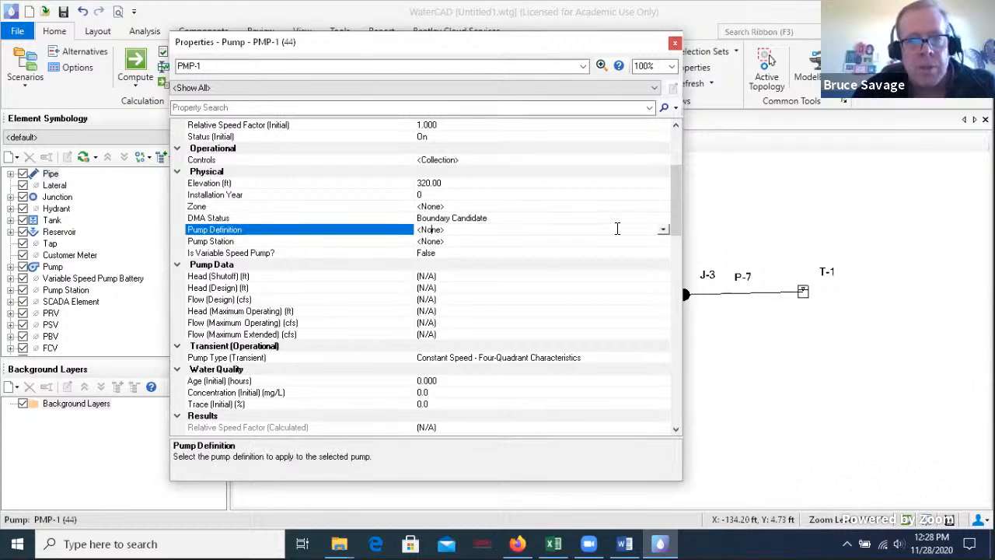
left_click(663, 230)
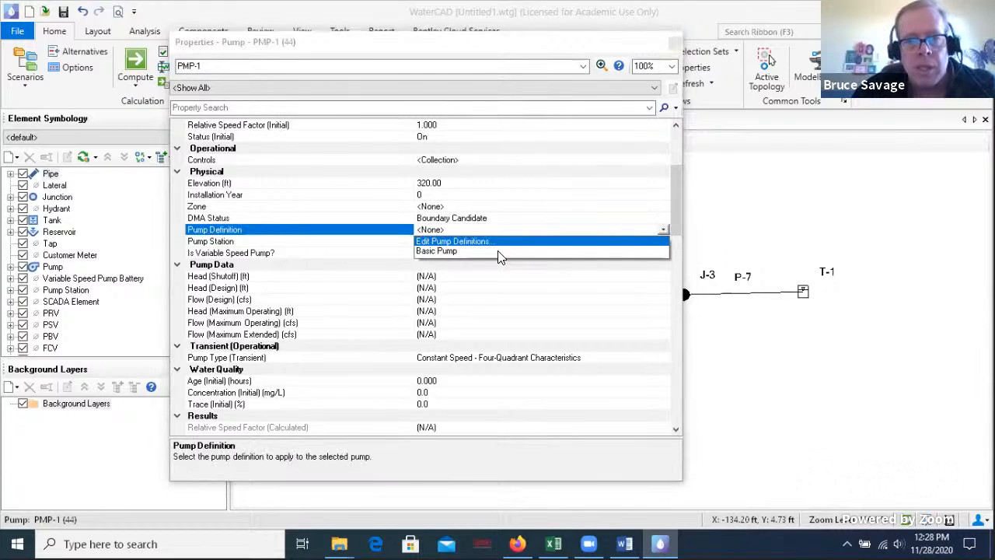
left_click(451, 251)
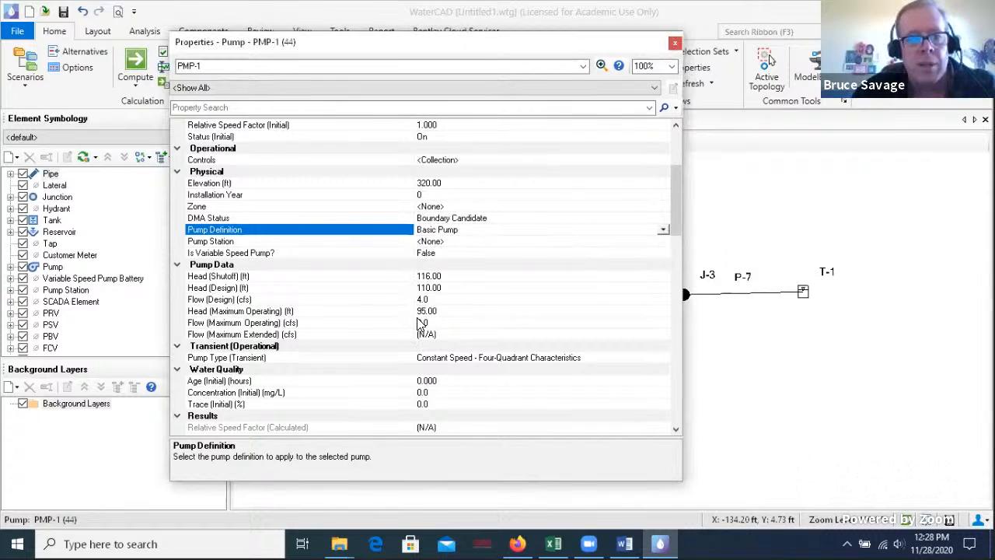
left_click_drag(677, 207, 683, 155)
left_click(675, 42)
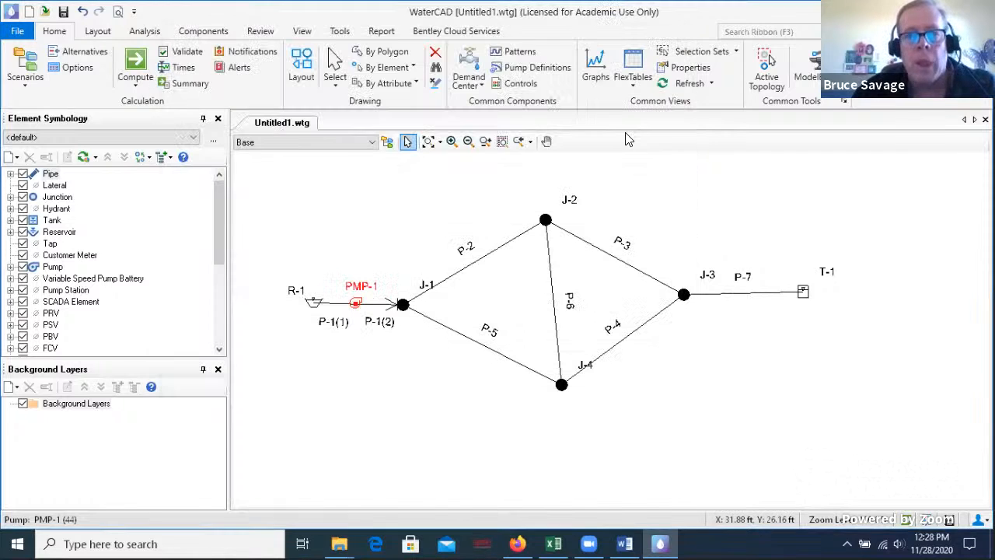
left_click(451, 408)
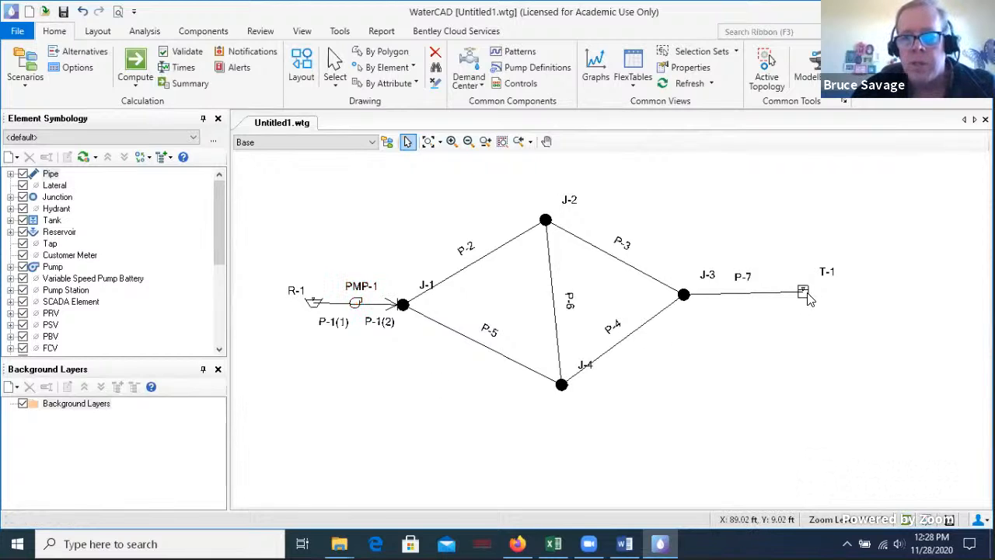
In the properties of tank T-1, set the initial elevation to 420 ft and the minimum elevation to 410 ft
double_click(803, 292)
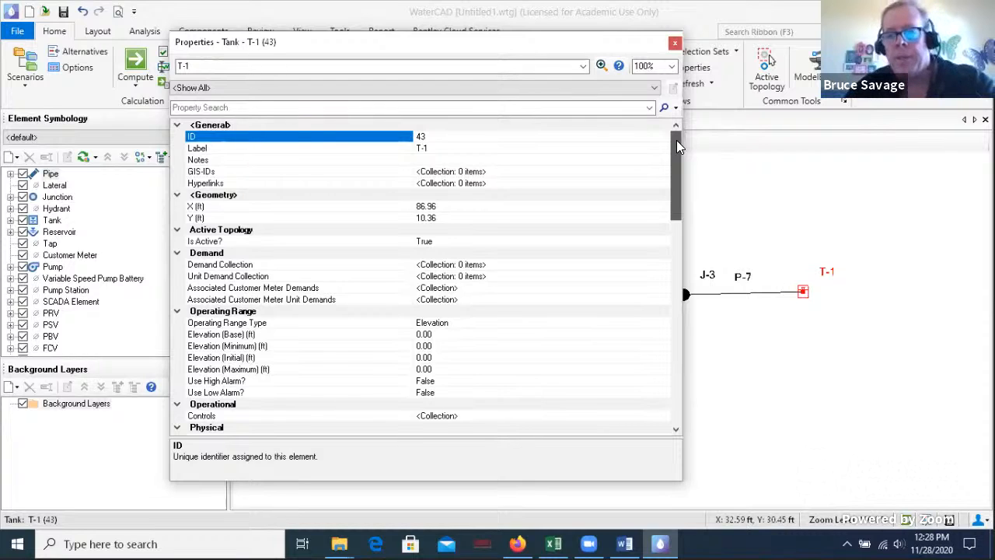
left_click_drag(677, 143, 678, 168)
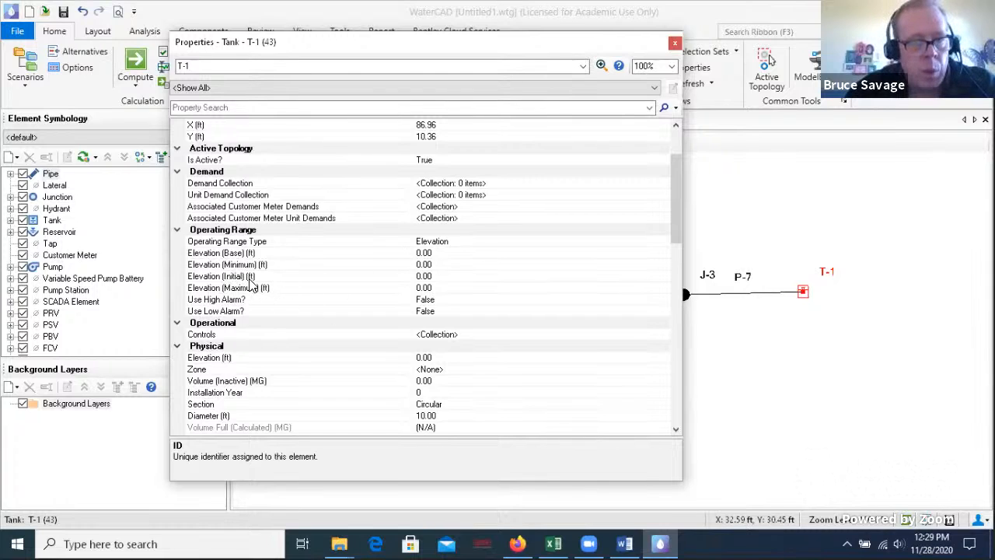
left_click(437, 276)
left_click_drag(443, 275, 412, 282)
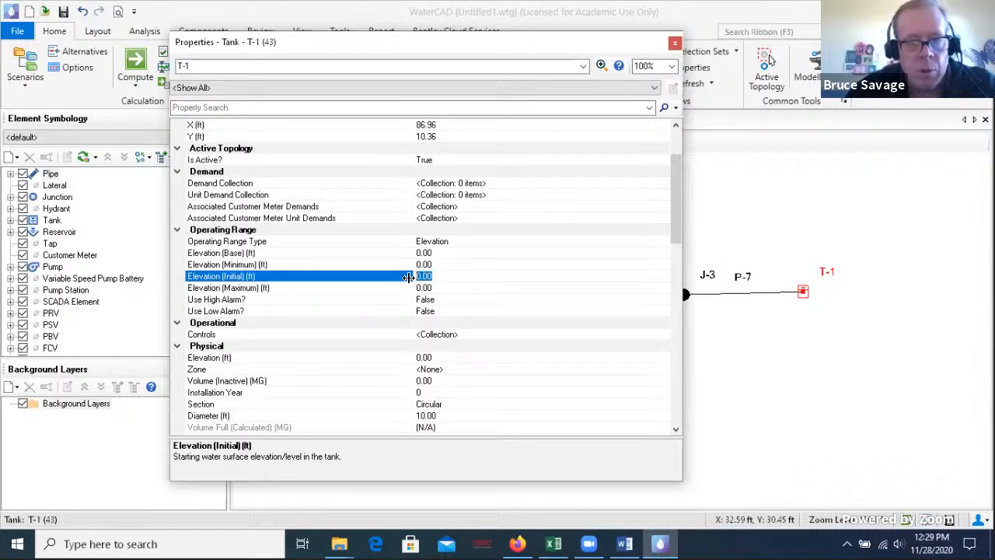
type("420")
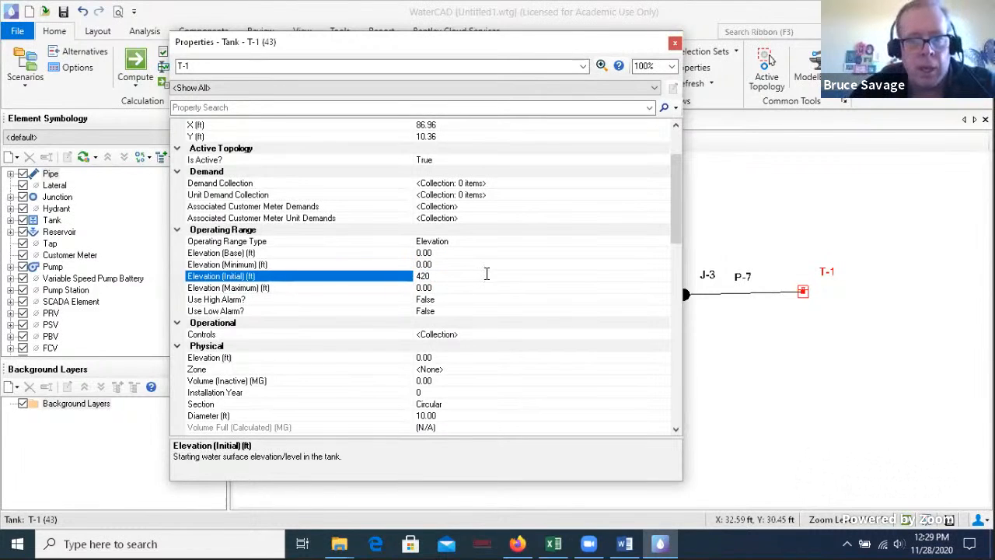
left_click(459, 267)
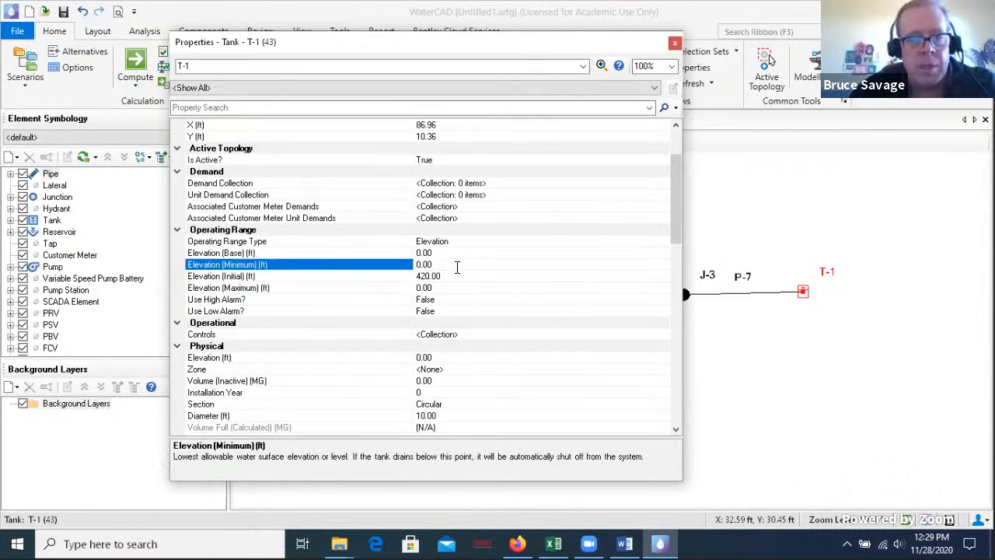
left_click_drag(455, 266, 414, 266)
type("410")
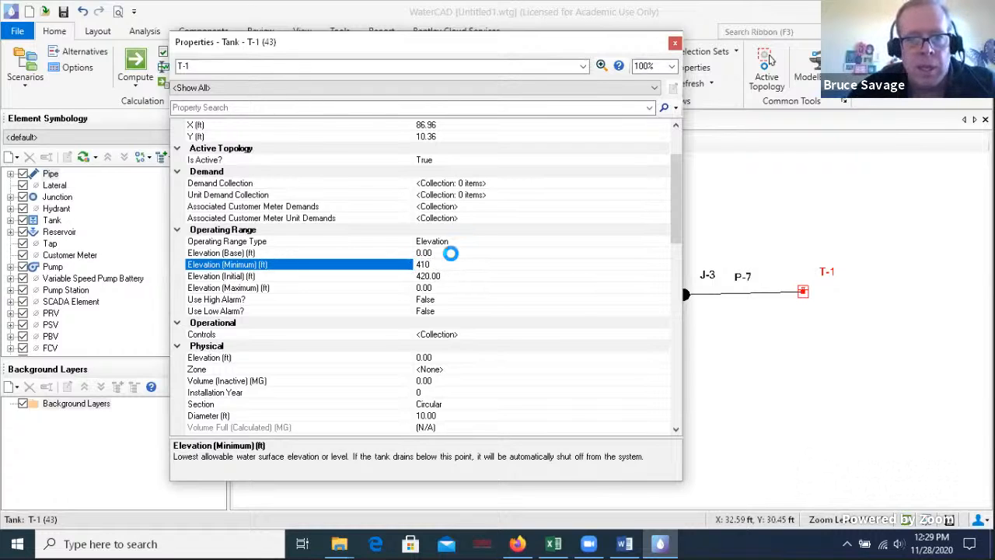
Set tank T-1's base elevation to 405 ft and its maximum elevation to 425 ft
left_click(449, 253)
left_click_drag(440, 253, 418, 253)
type("405")
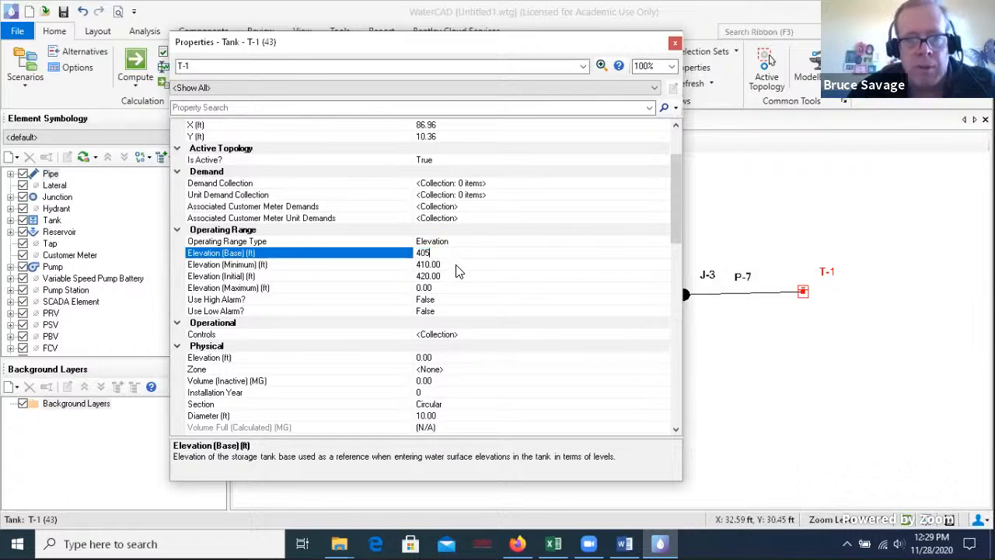
left_click(458, 264)
left_click(435, 296)
left_click(438, 287)
double_click(444, 288)
type("42")
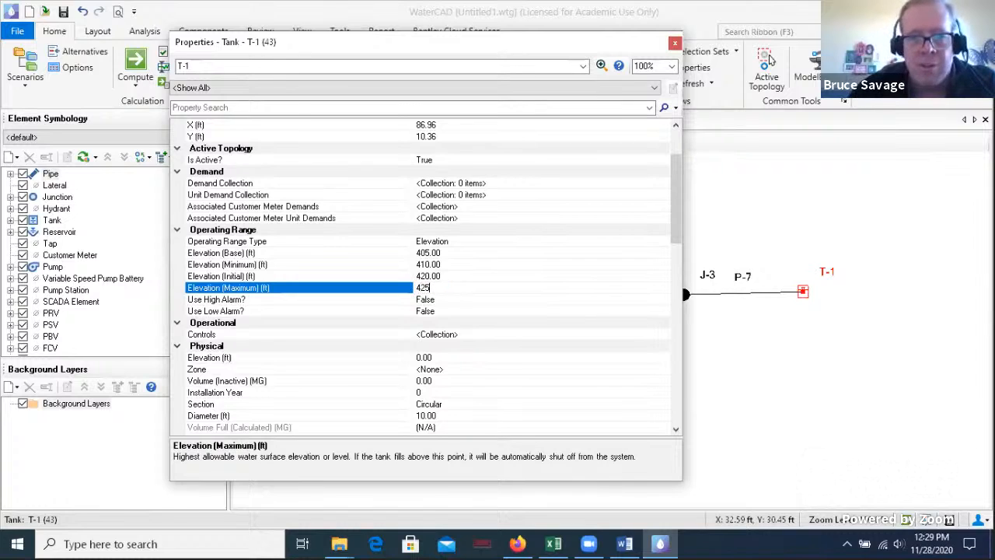
type("5")
left_click(454, 274)
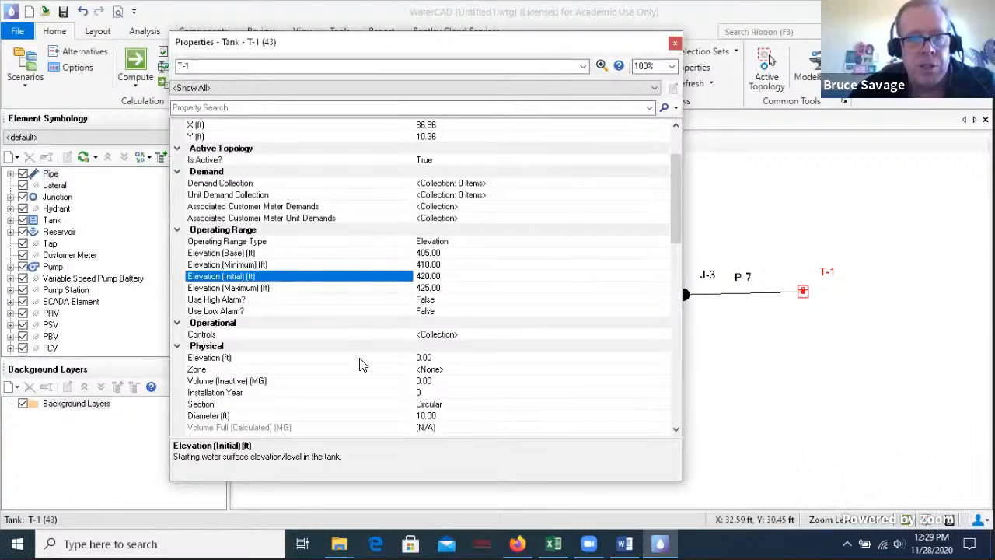
Set tank T-1's physical elevation to 405 ft, look over its remaining properties and close them
left_click(421, 358)
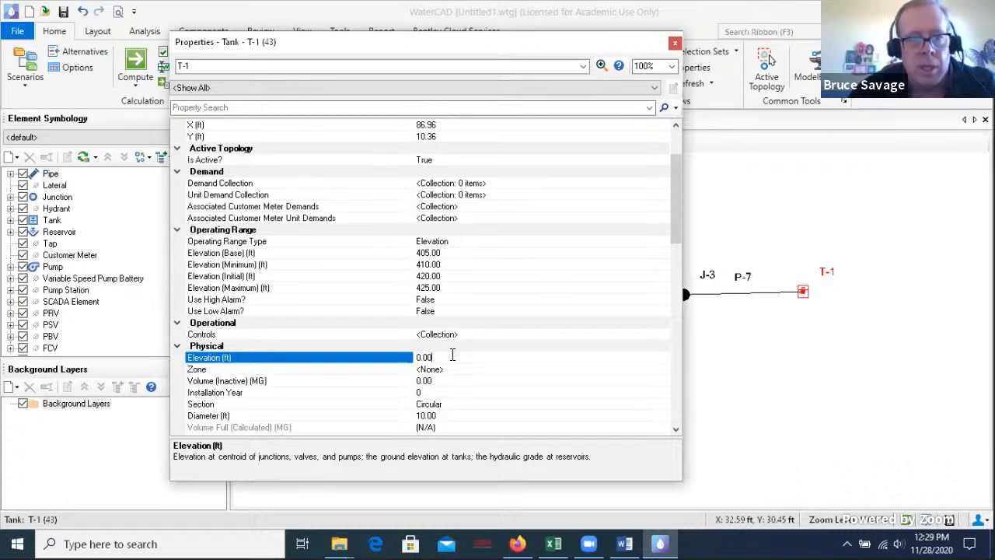
double_click(432, 357)
type("405")
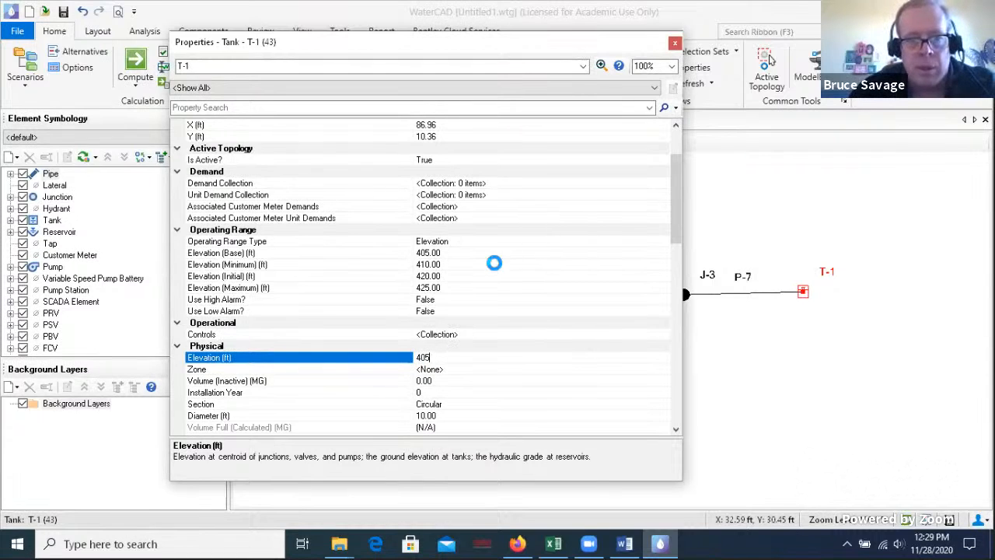
left_click(493, 264)
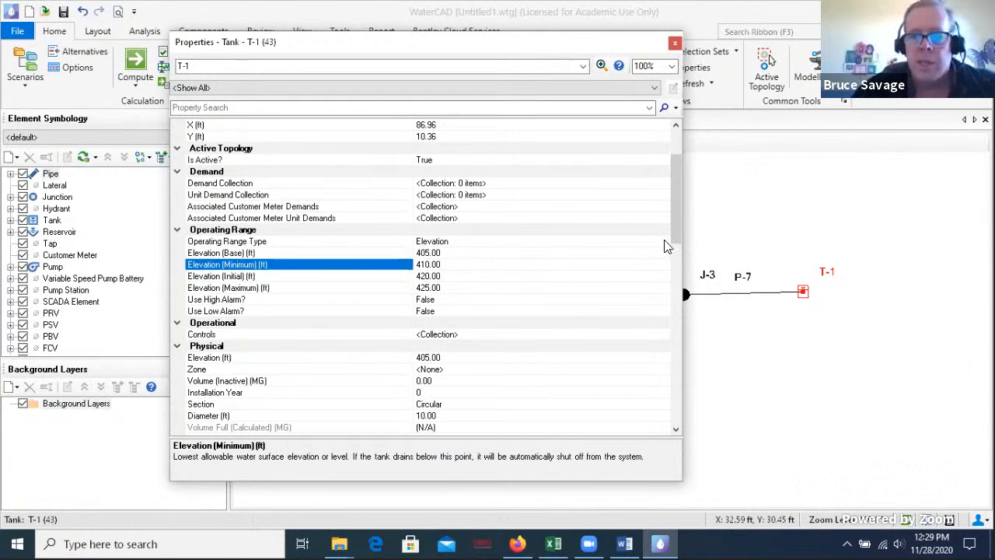
left_click_drag(676, 211, 662, 366)
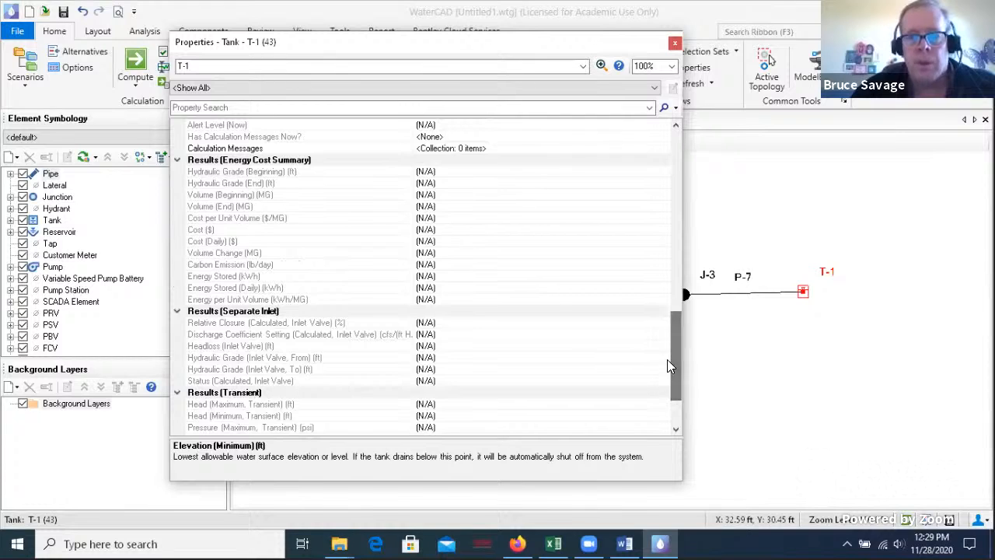
left_click_drag(664, 251, 665, 101)
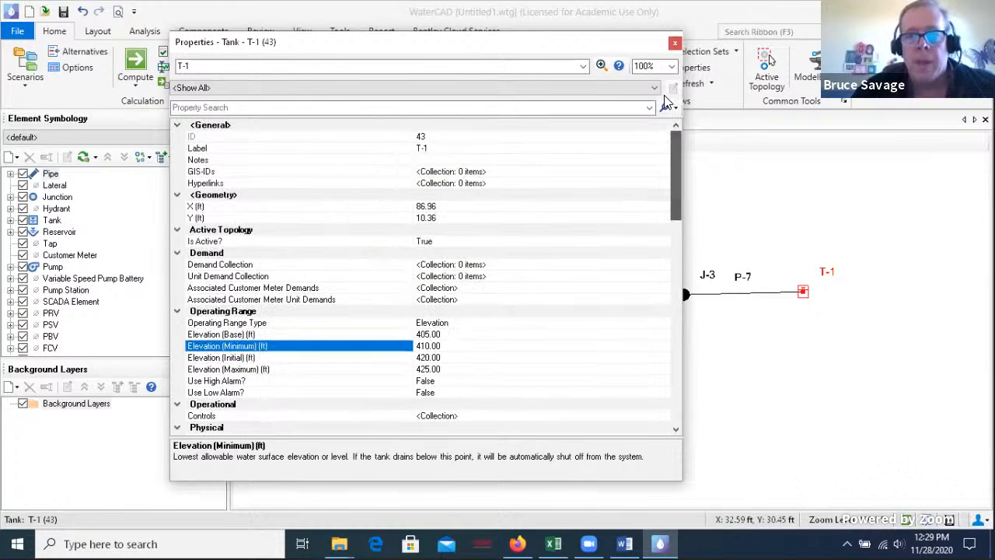
left_click(674, 43)
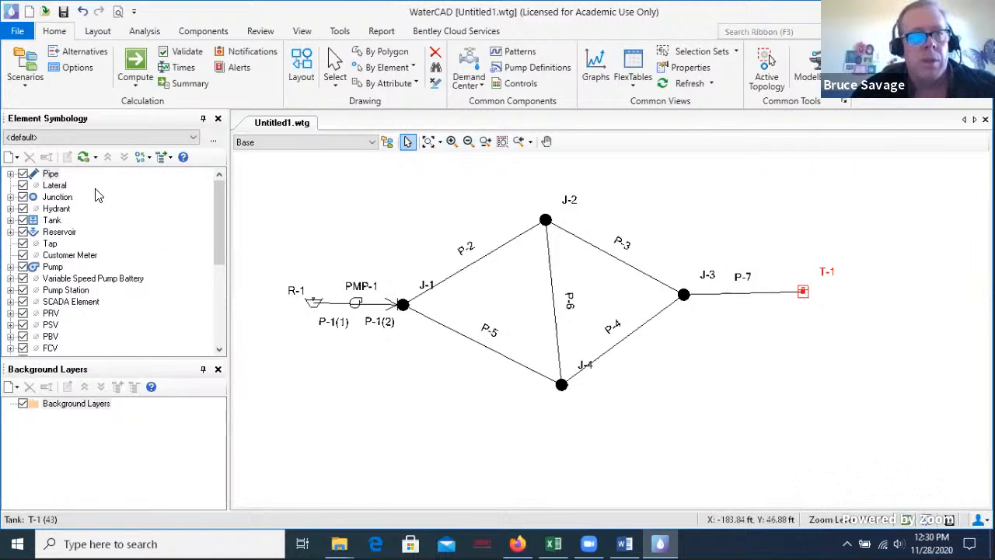
Compute the Base scenario, close the calculation summary and select the resulting user notification
left_click(135, 85)
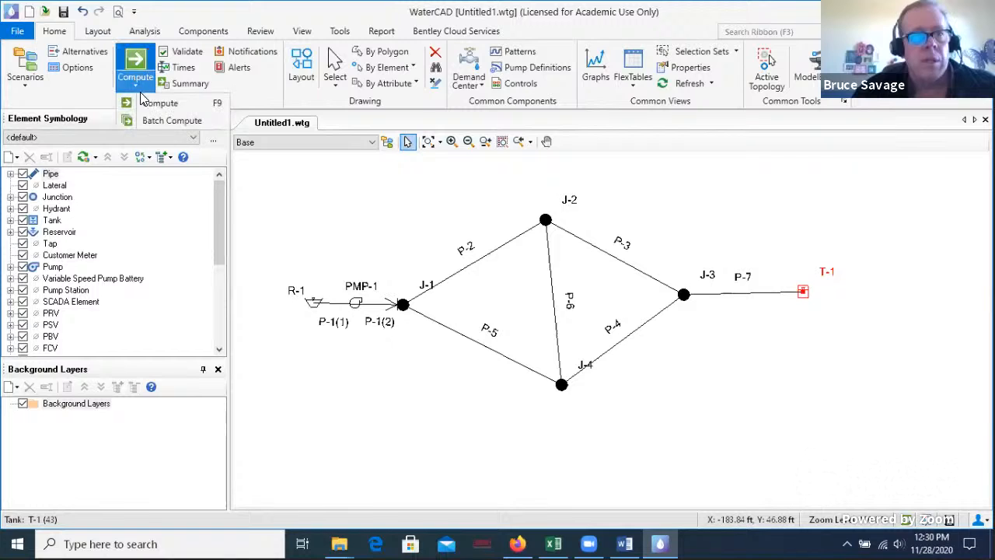
left_click(144, 103)
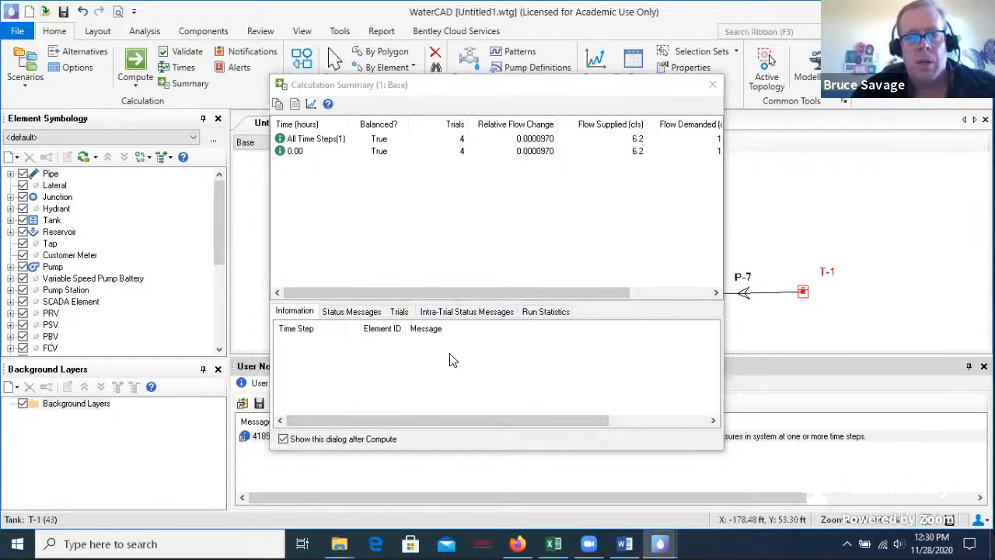
left_click(712, 84)
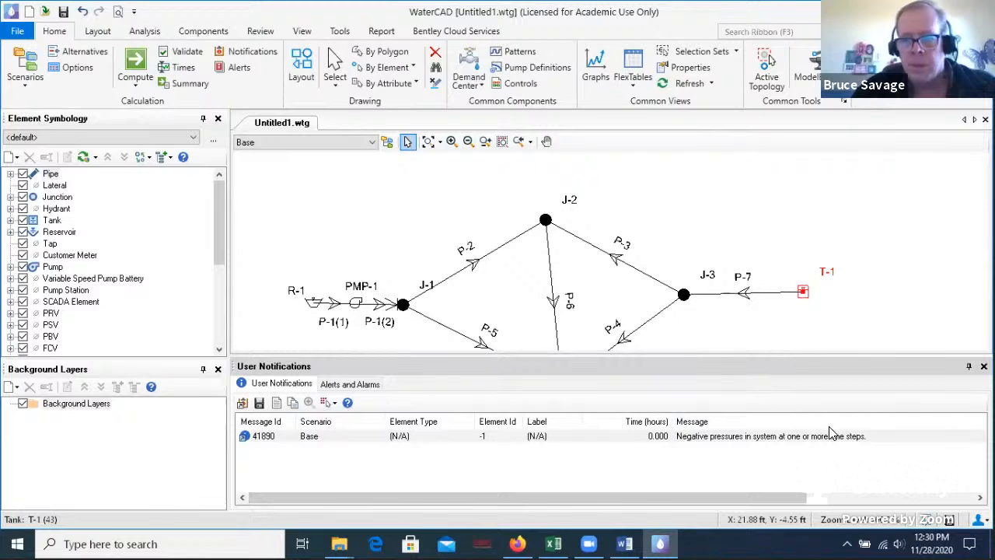
left_click(314, 439)
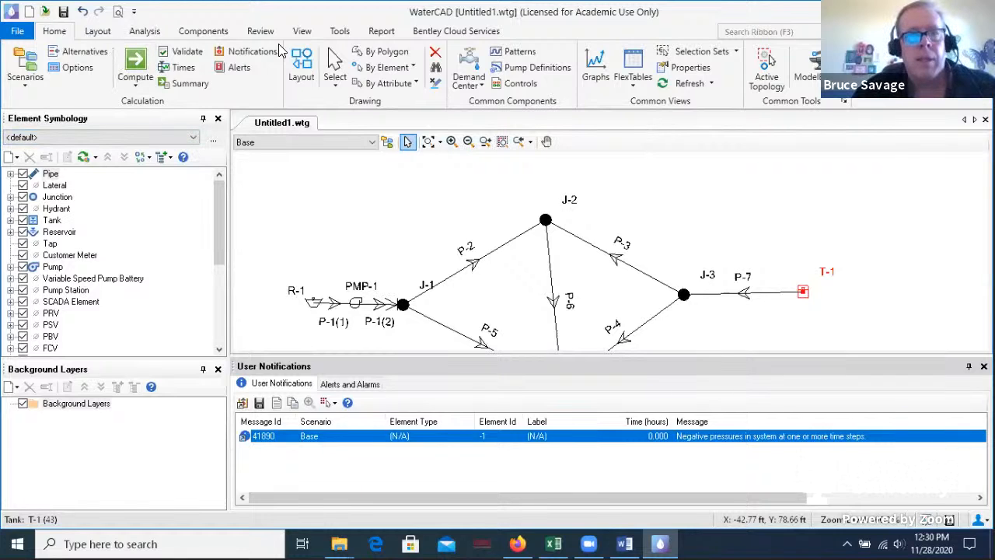
Open the pipe FlexTable to examine the computed flows, velocities and headloss gradients
left_click(633, 76)
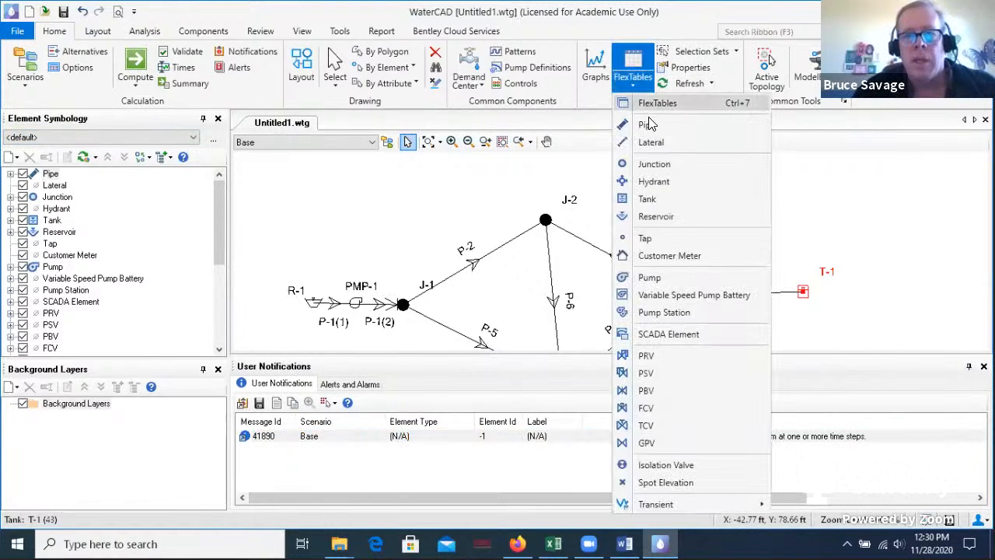
left_click(648, 124)
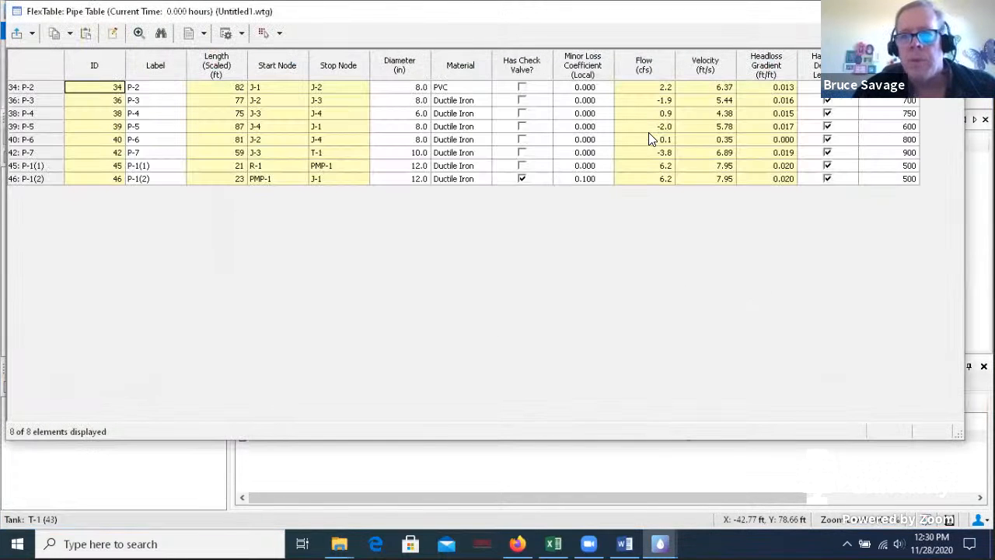
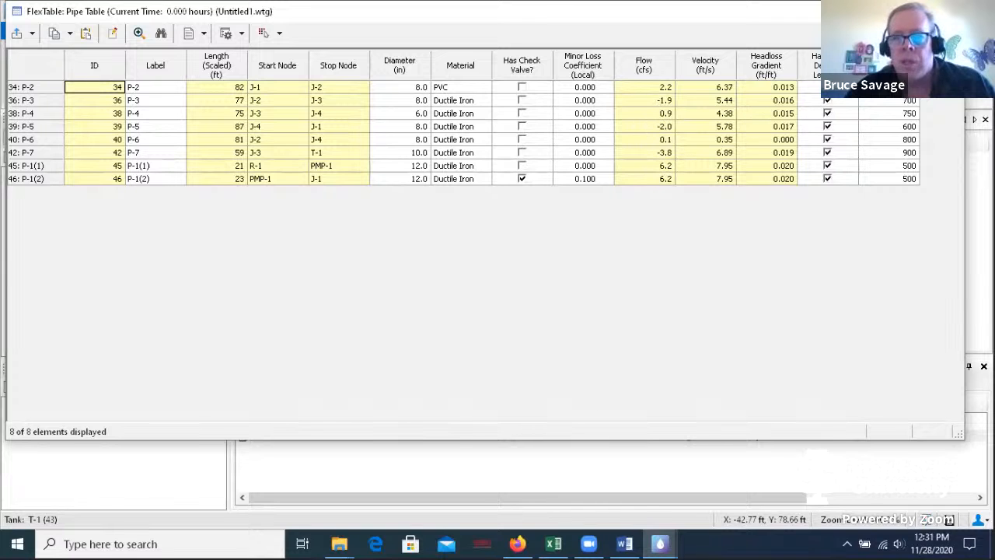
Close the pipe FlexTable, open the junction FlexTable to examine the computed hydraulic grades and pressures, and close the user notifications
left_click(946, 11)
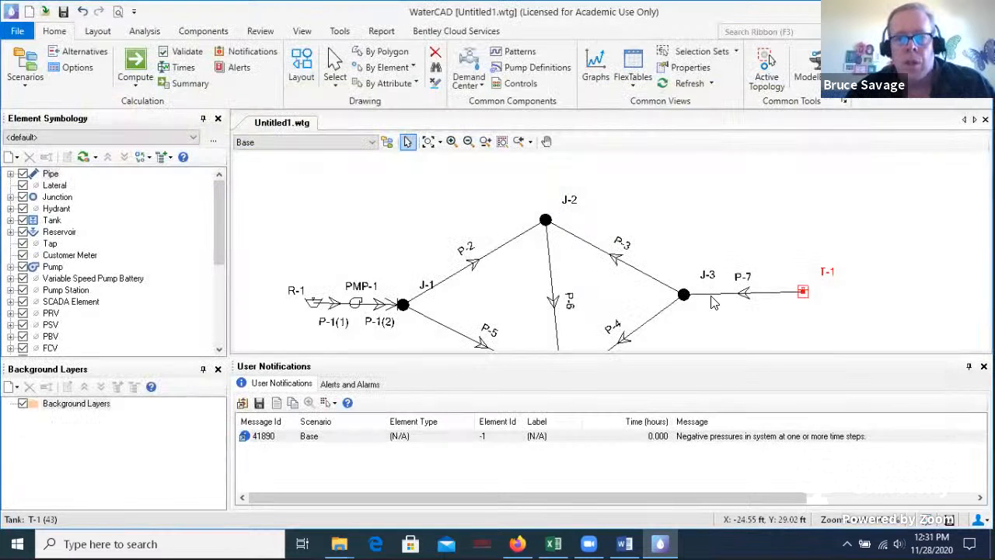
scroll(749, 241, "down", 1)
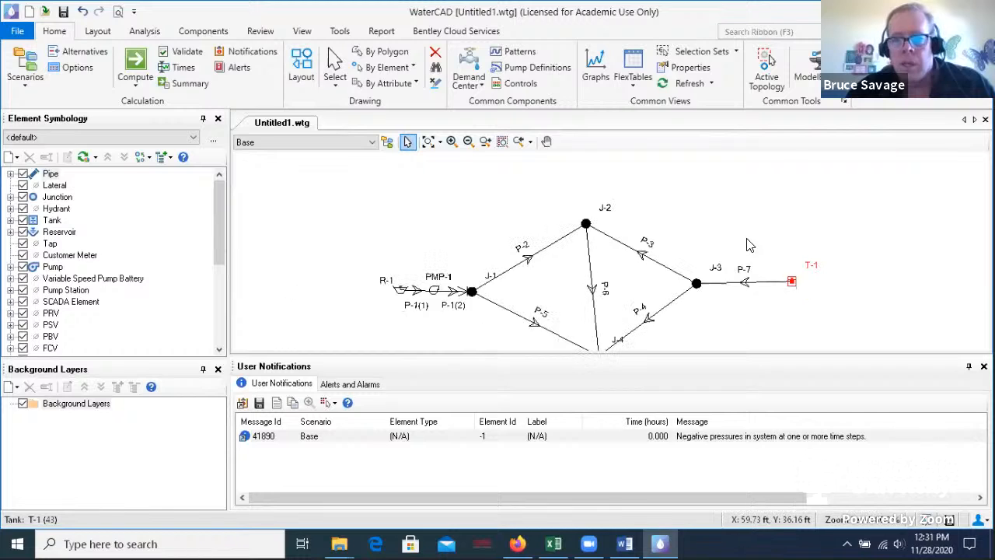
right_click(741, 230)
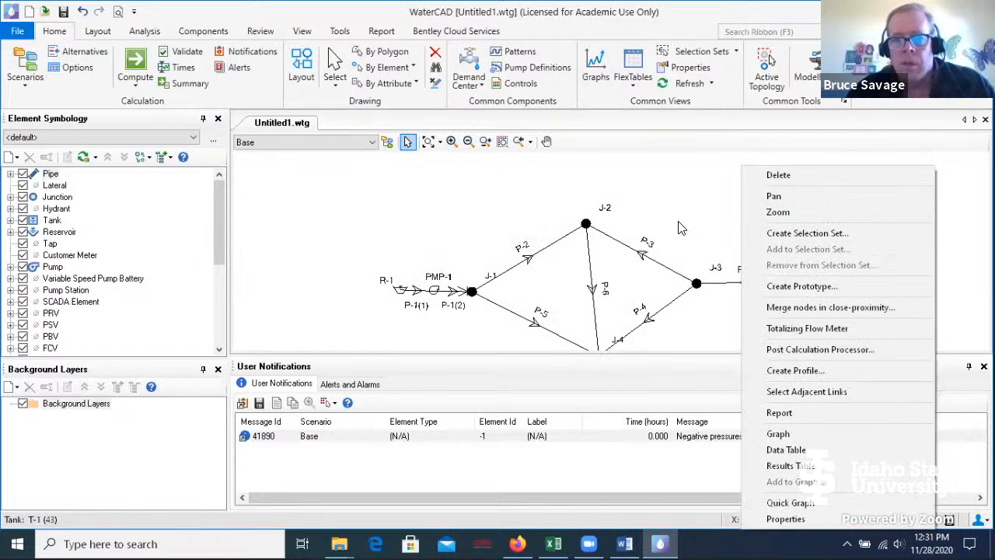
left_click(769, 198)
left_click_drag(632, 275, 636, 235)
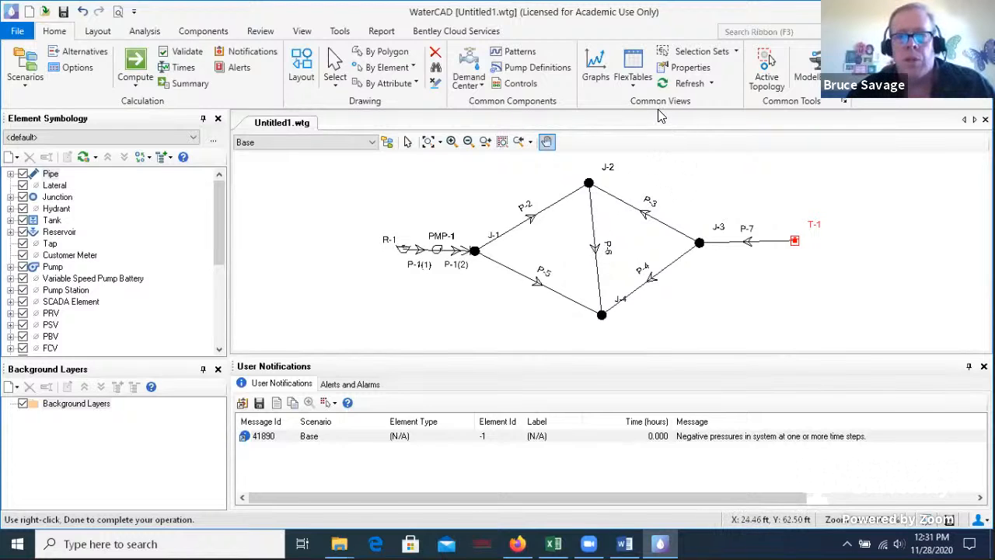
left_click(631, 87)
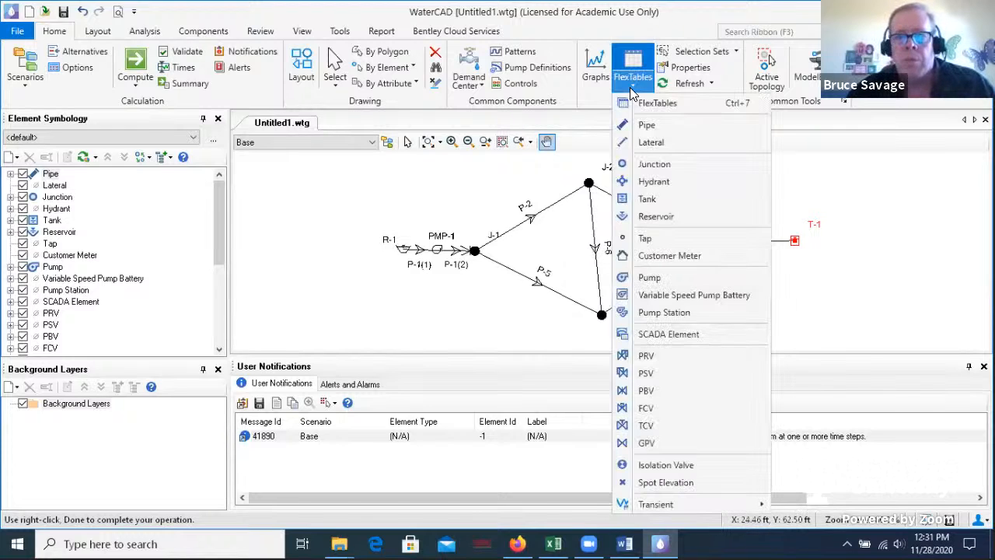
left_click(672, 165)
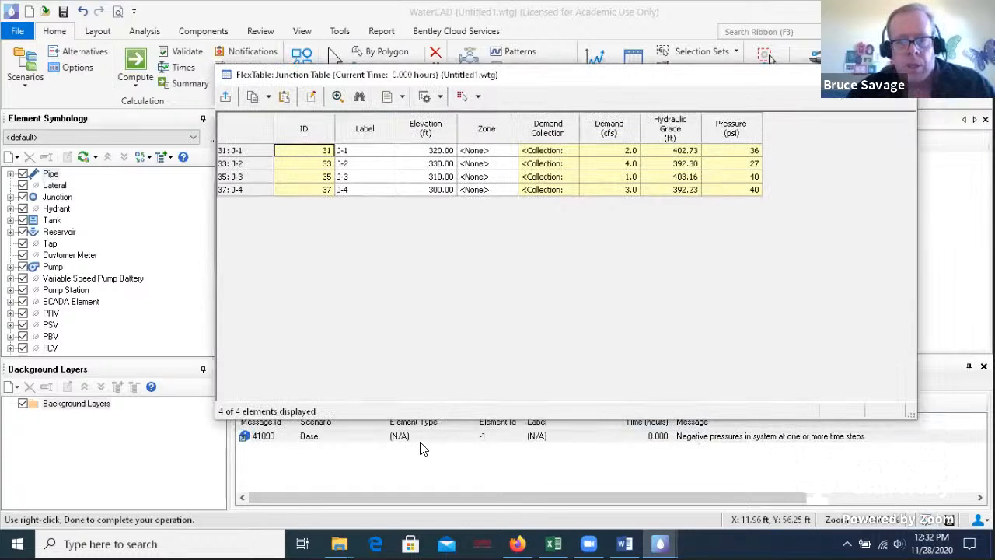
left_click(983, 366)
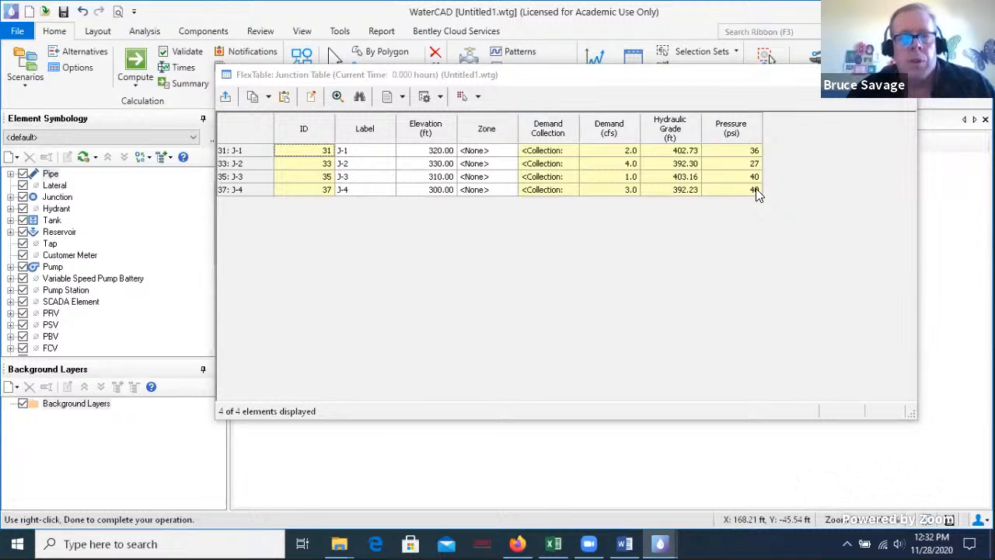
Look over the attribute categories available as extra columns for the junction FlexTable, then close the table
right_click(753, 137)
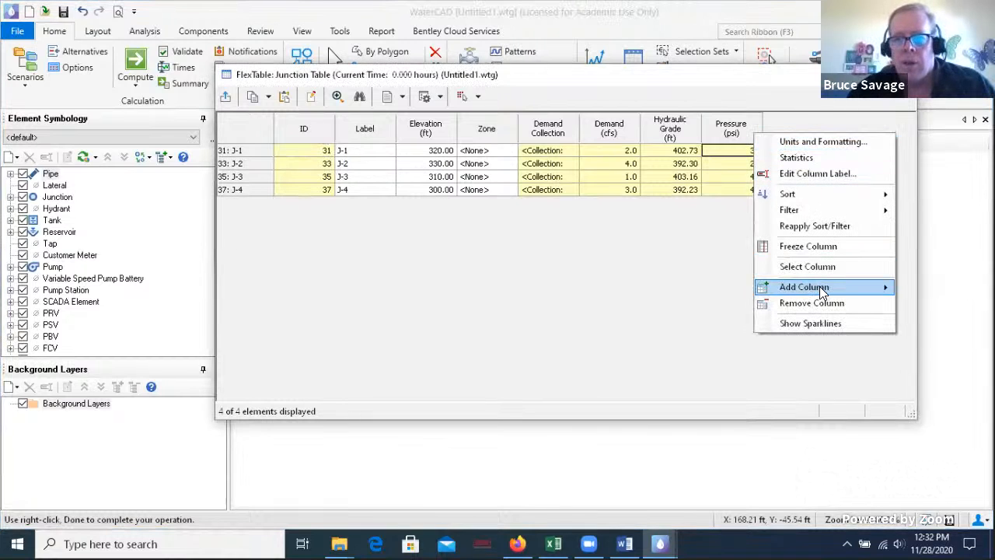
mouse_move(819, 286)
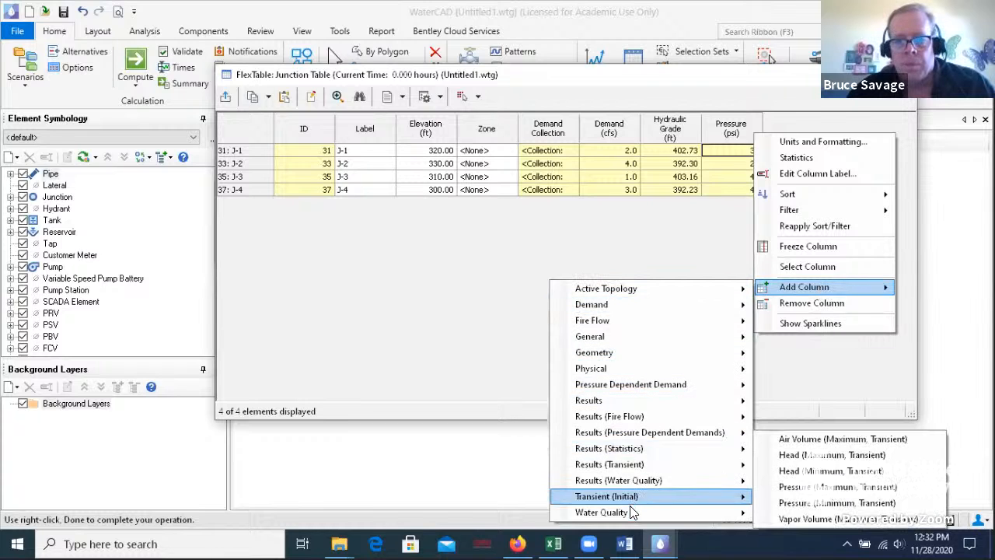
mouse_move(642, 395)
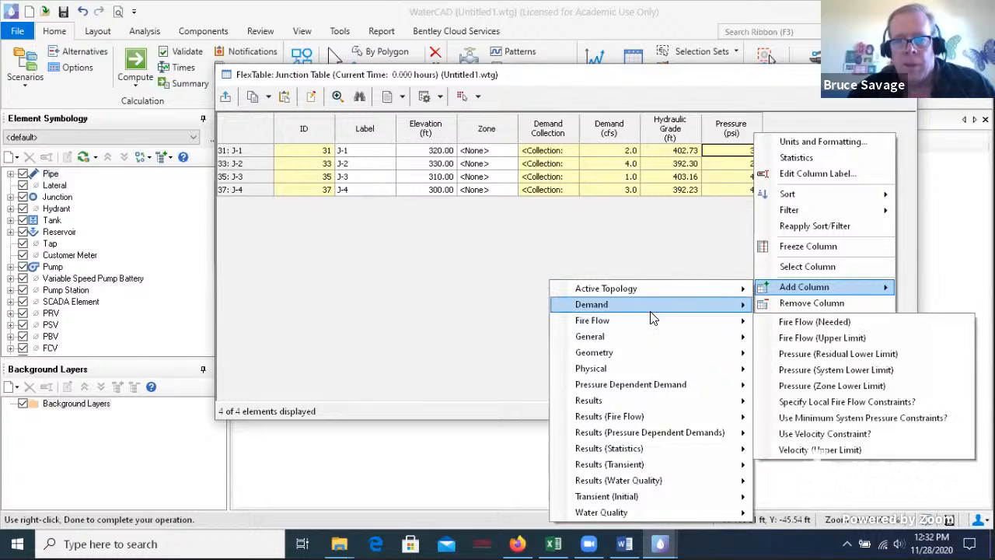
mouse_move(651, 312)
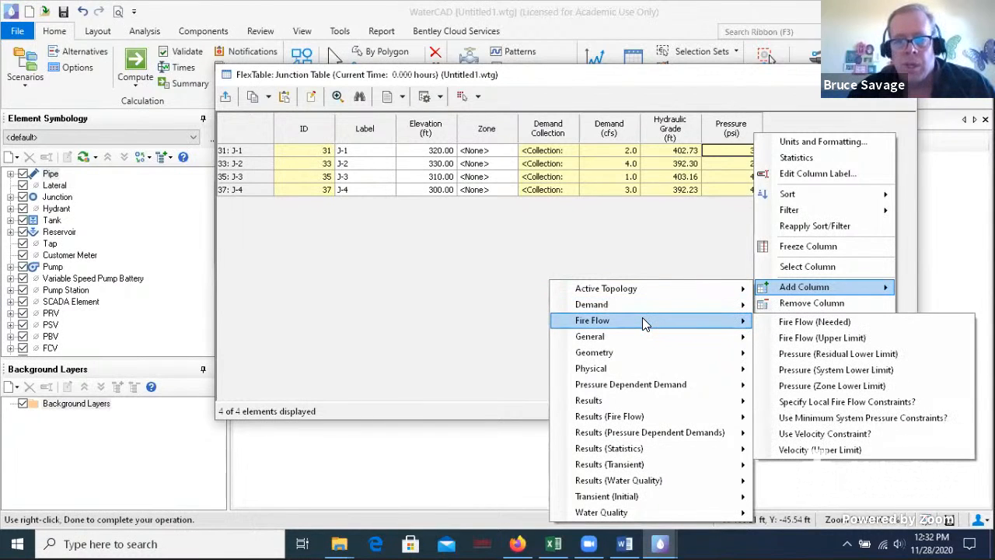
left_click(462, 333)
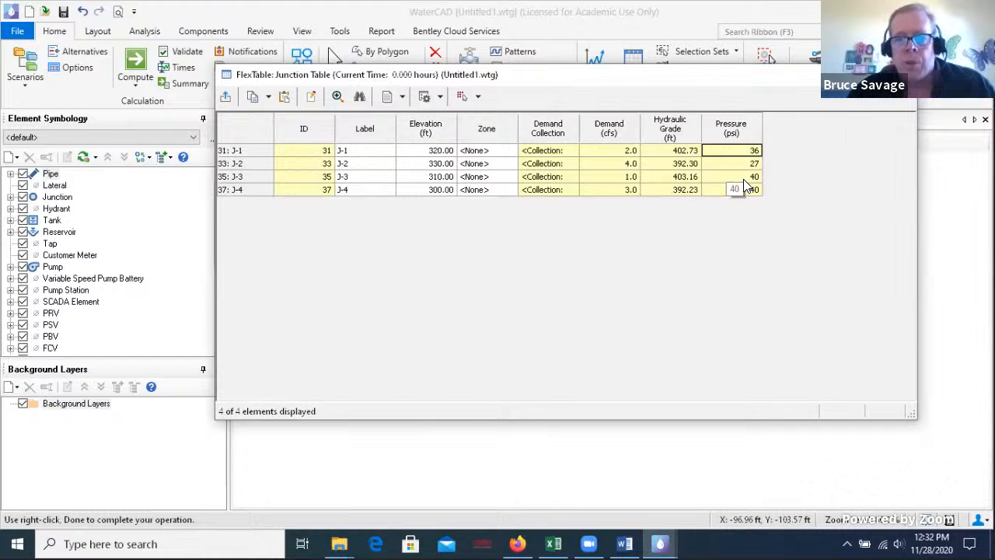
left_click(903, 75)
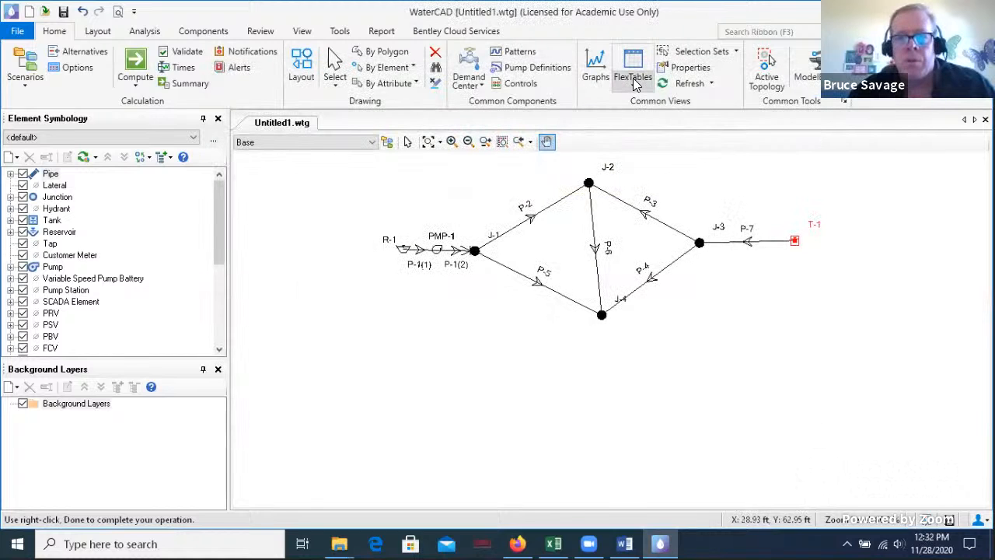
Open the pipe FlexTable, look over the result attributes available as extra columns, such as headloss and pressure, and close the table
left_click(635, 83)
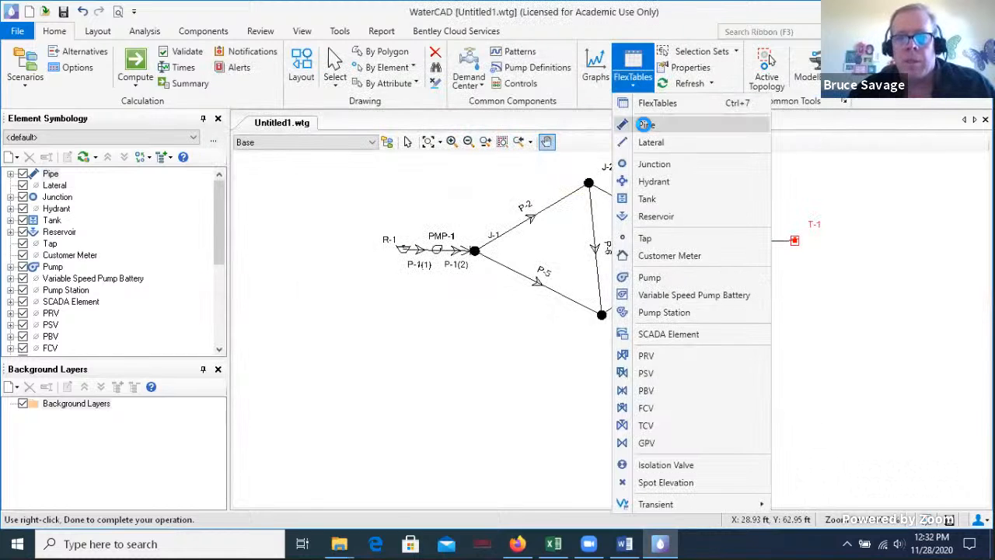
left_click(646, 124)
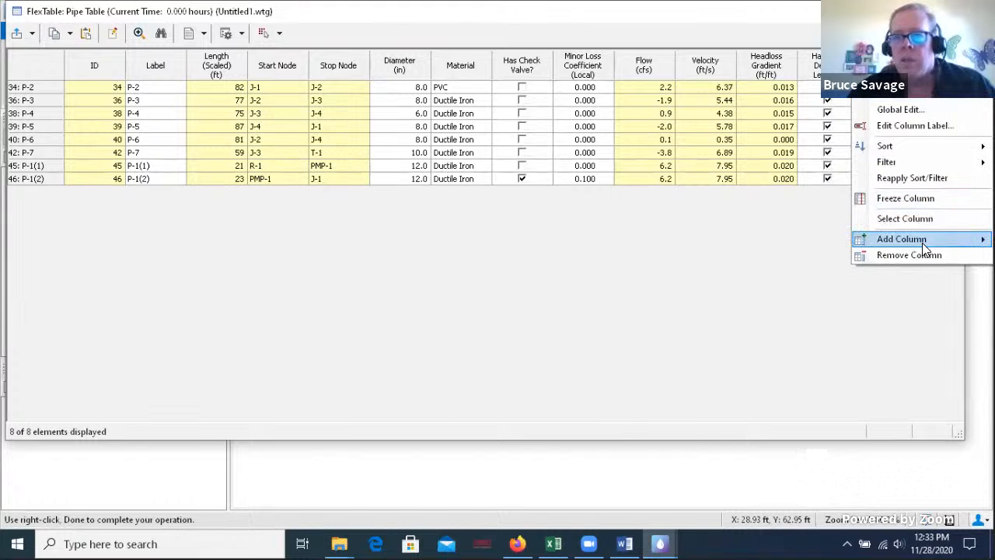
mouse_move(925, 237)
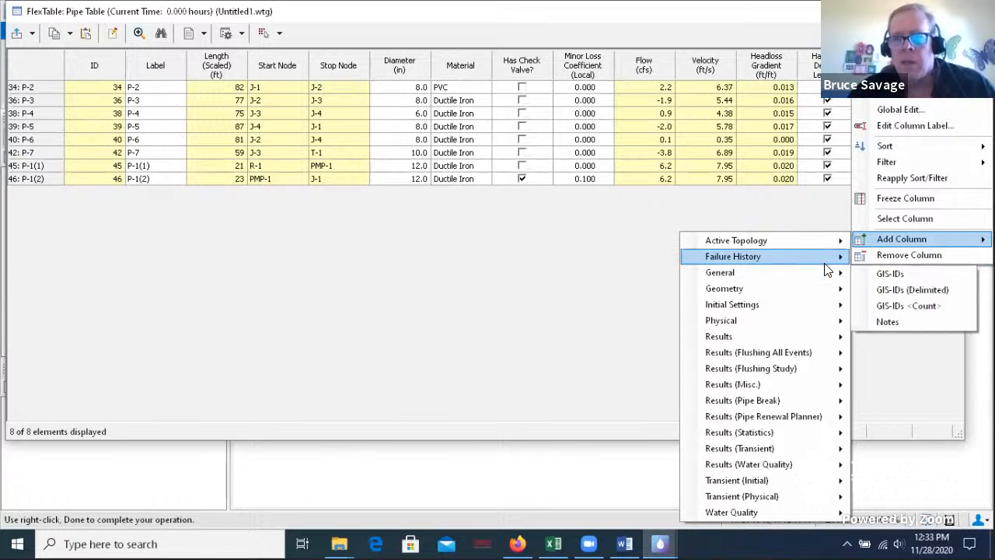
mouse_move(826, 264)
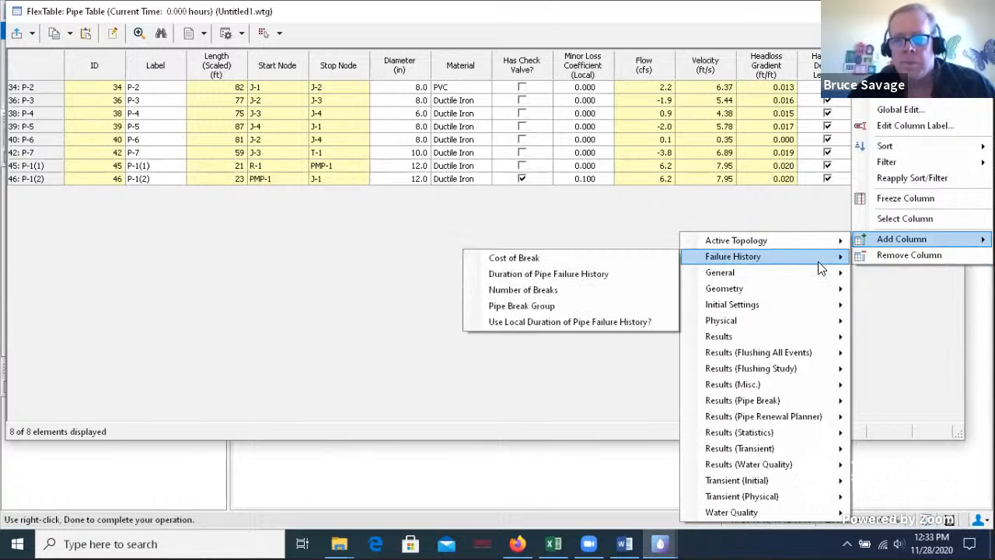
mouse_move(811, 339)
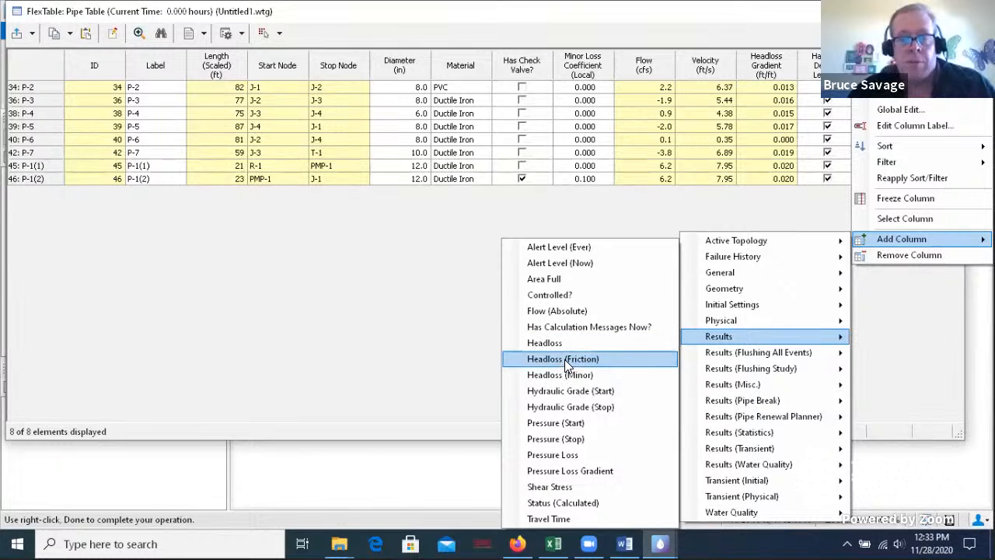
left_click(563, 456)
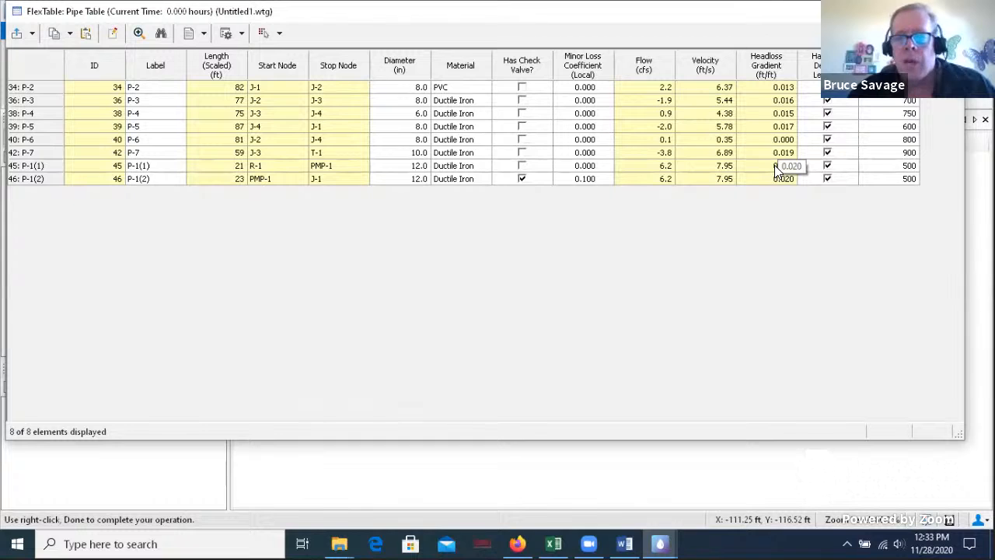
left_click(946, 11)
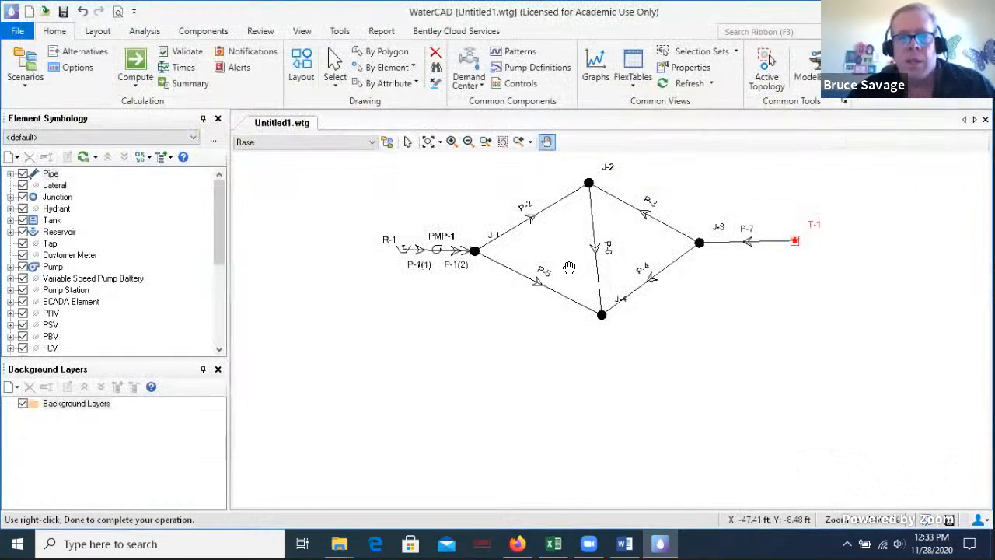
Open the scenario alternatives and create a new demand alternative alongside Base Demand
mouse_move(595, 241)
left_mouse_down()
mouse_move(578, 267)
mouse_move(603, 278)
left_mouse_up()
scroll(577, 272, "up", 2)
scroll(575, 275, "down", 1)
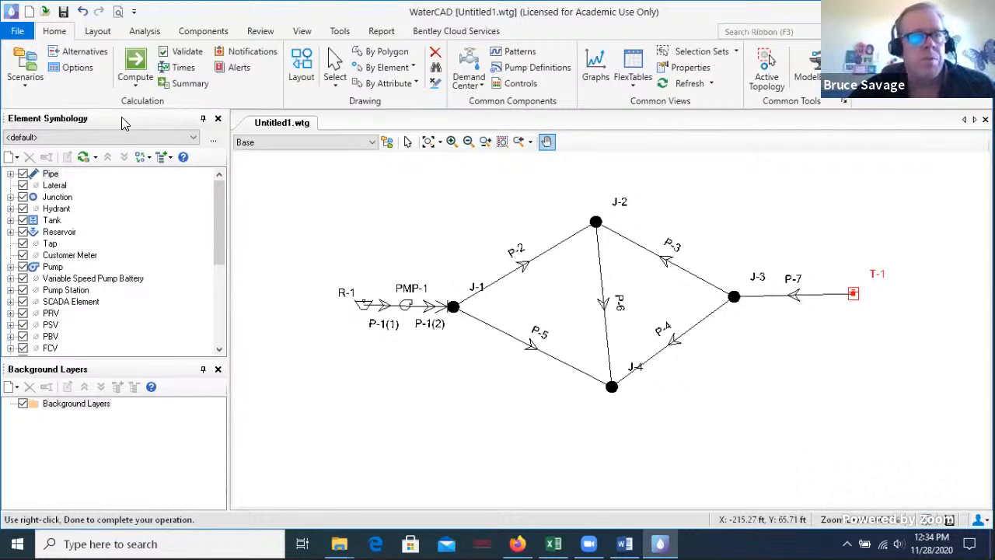
left_click(84, 52)
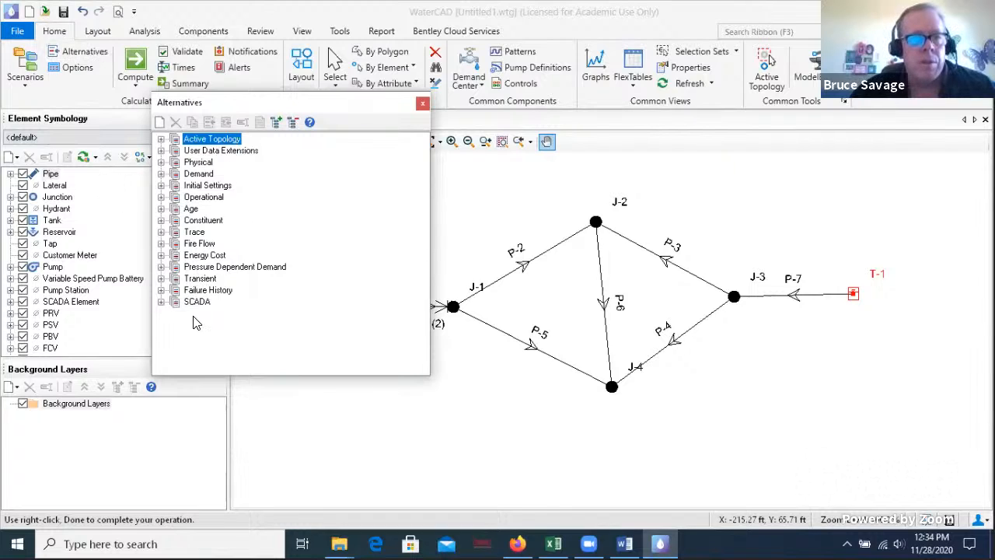
left_click(160, 174)
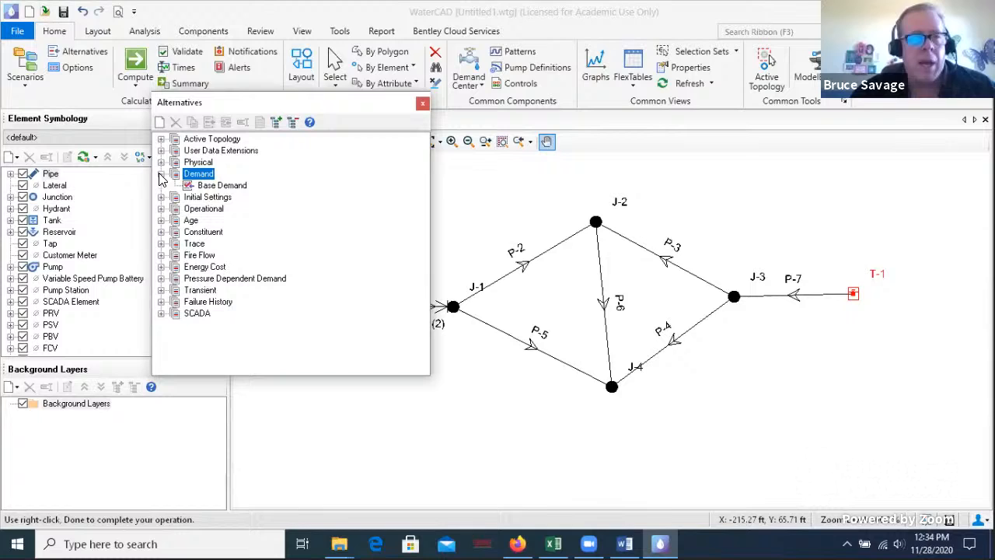
left_click(208, 187)
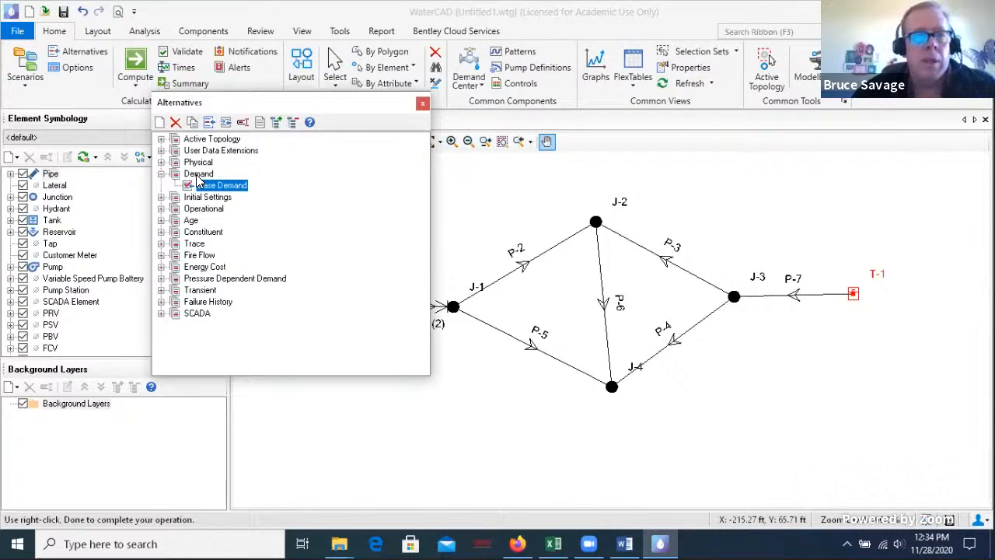
left_click(199, 175)
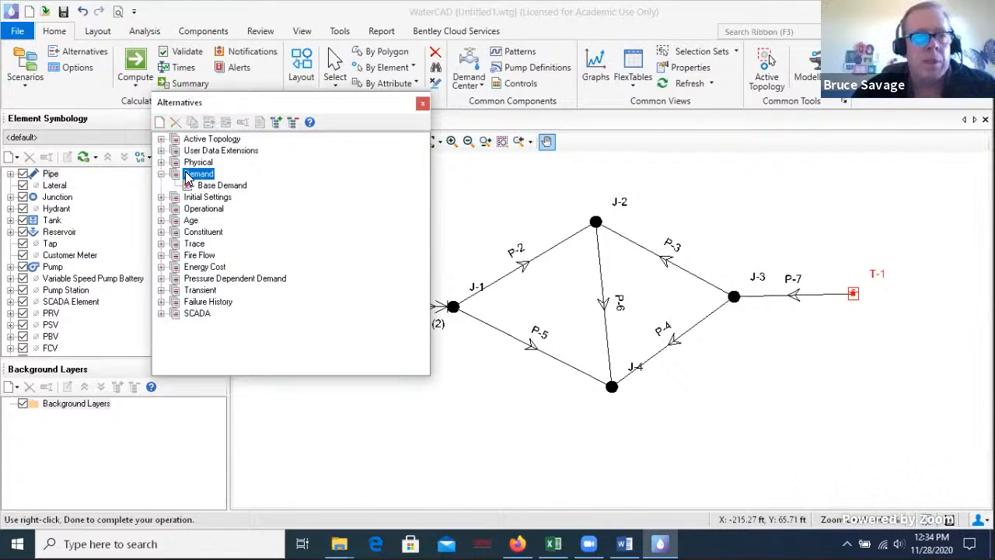
left_click(161, 123)
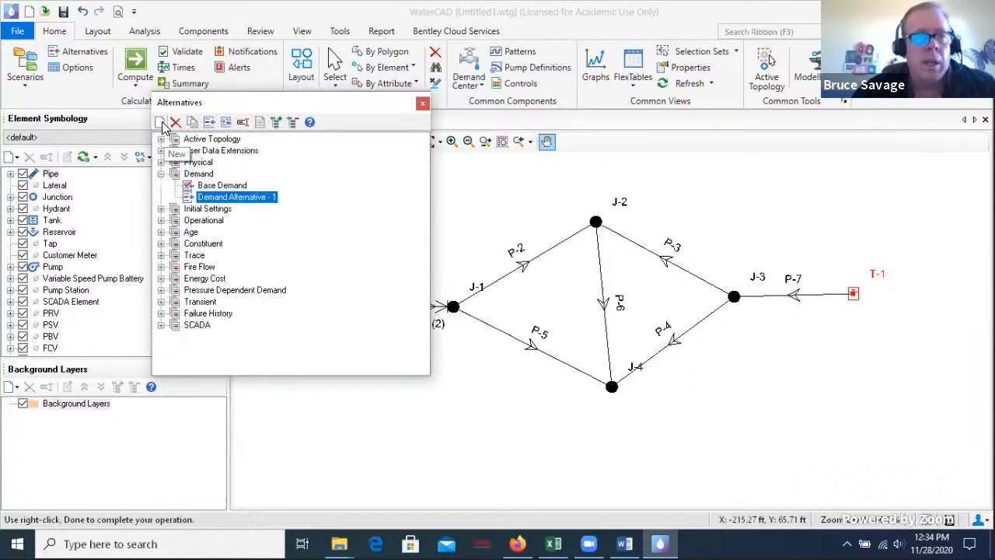
Open the new demand alternative to look over its junction demands, unit demands and customer meter demands, and close it, keeping its name
left_click_drag(200, 197, 173, 174)
left_click(172, 175)
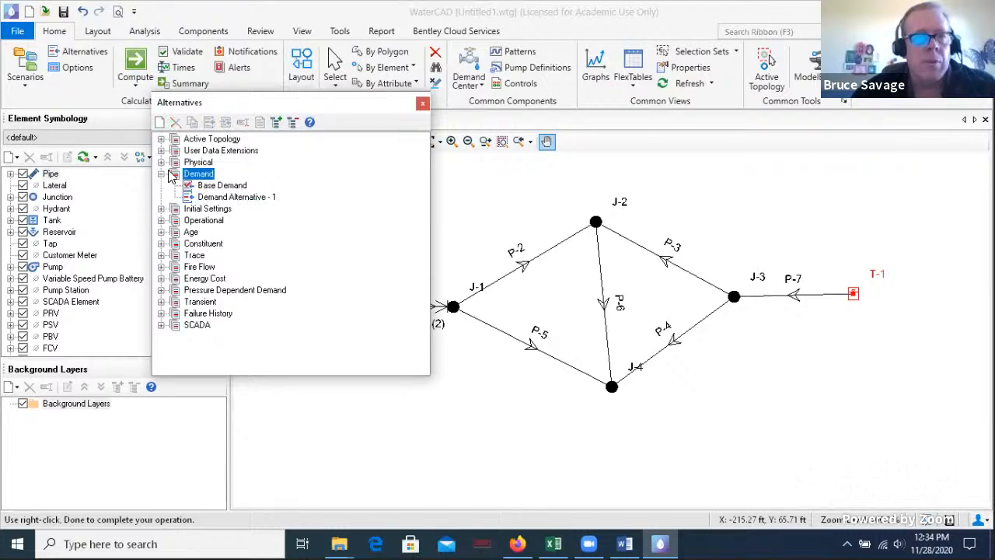
left_click(187, 198)
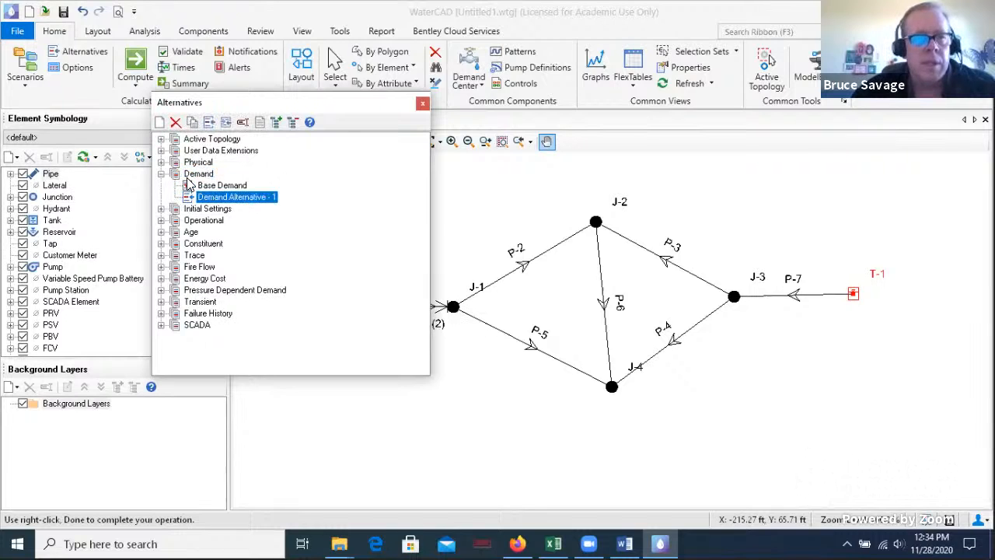
double_click(246, 199)
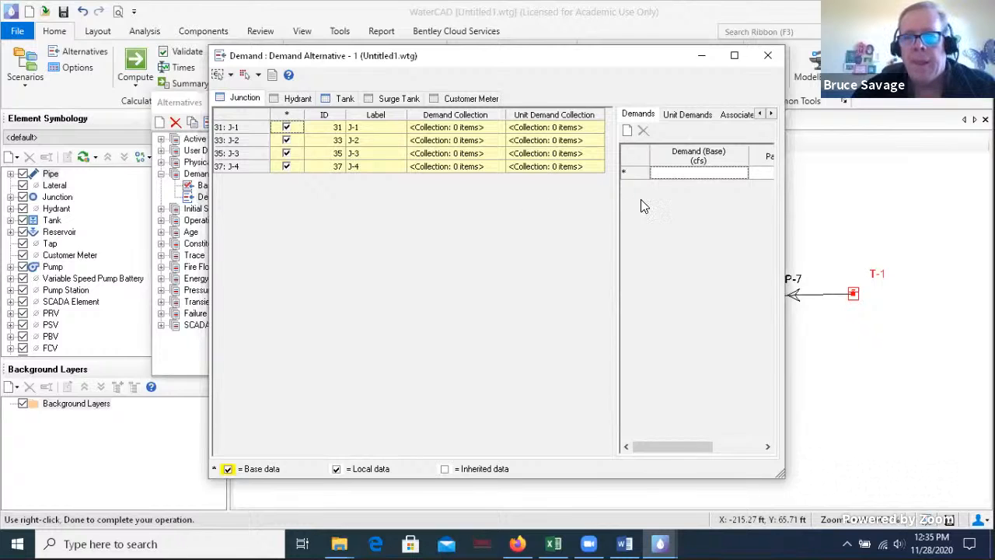
left_click(687, 115)
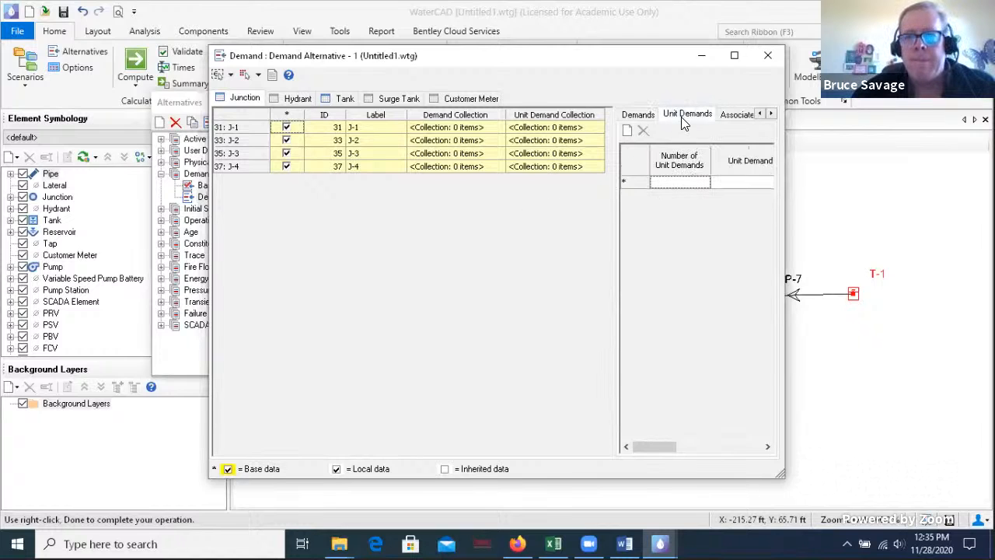
left_click(727, 115)
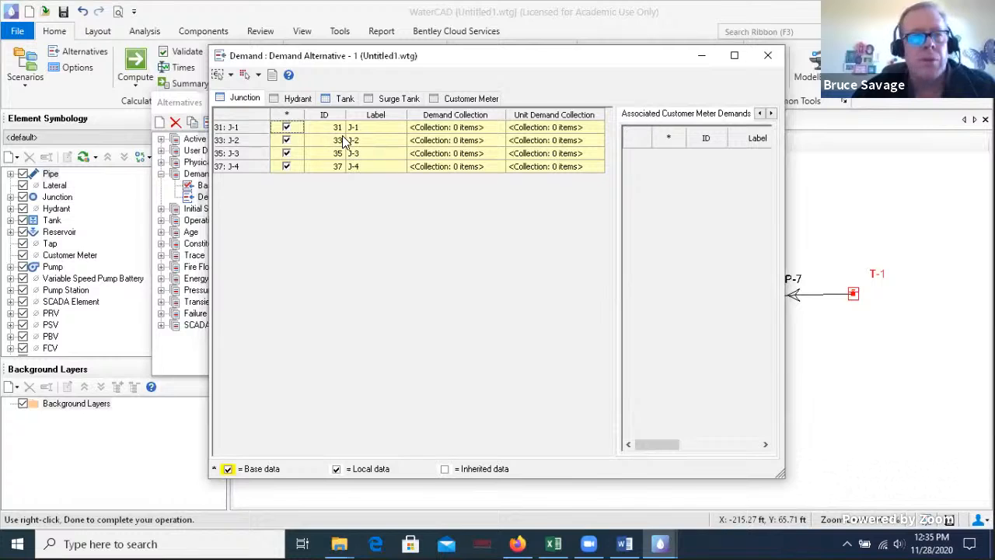
left_click(767, 56)
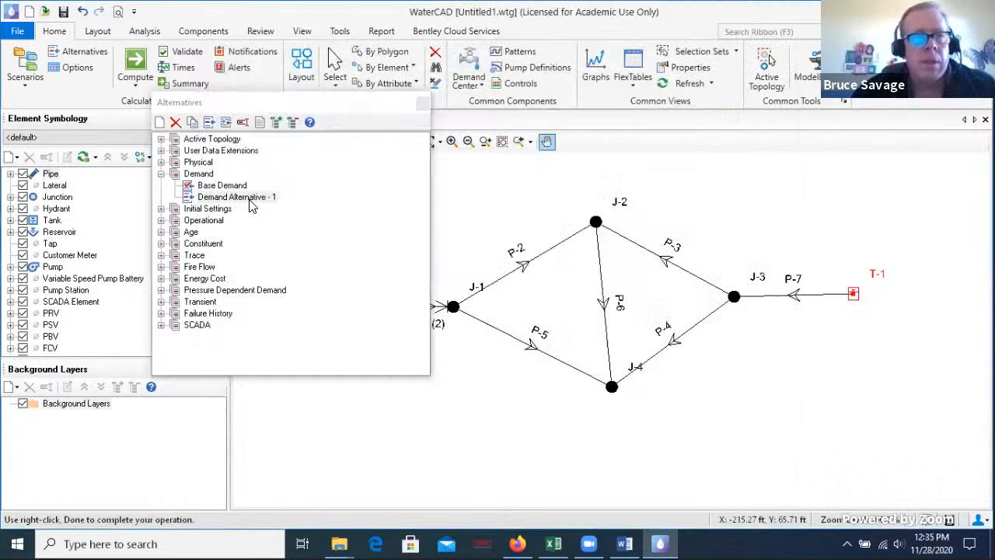
left_click(235, 200)
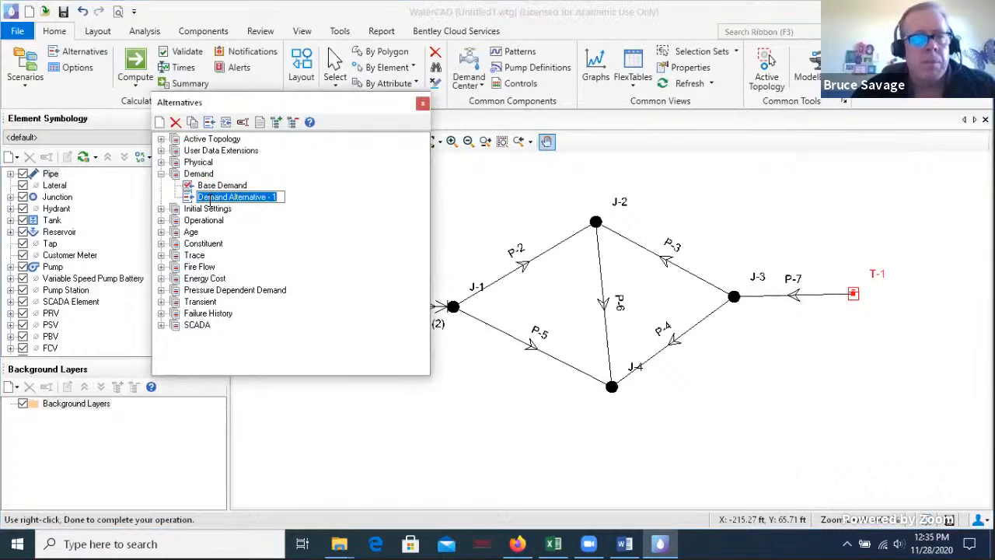
left_click(300, 225)
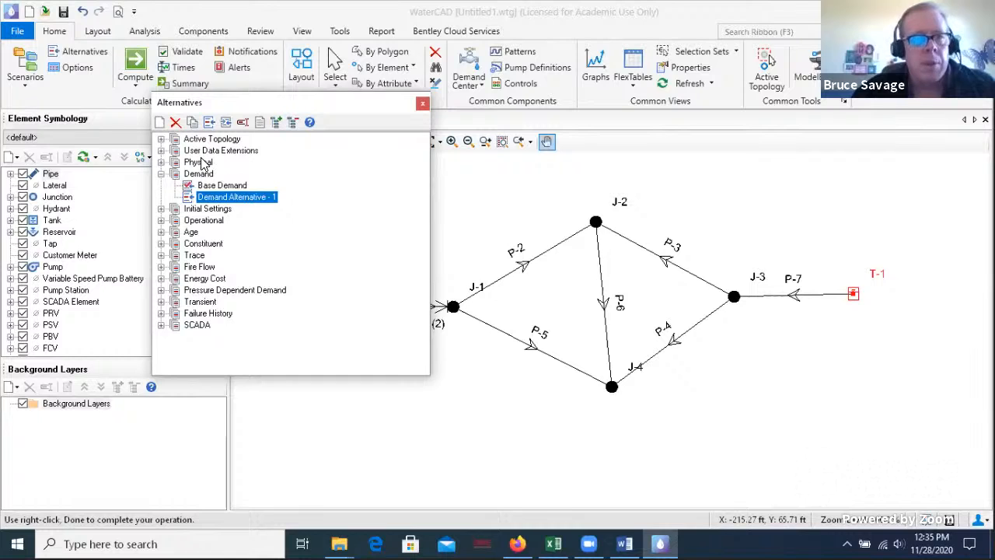
Delete Demand Alternative - 1 and create a new demand alternative as a child of Base Demand
left_click(176, 123)
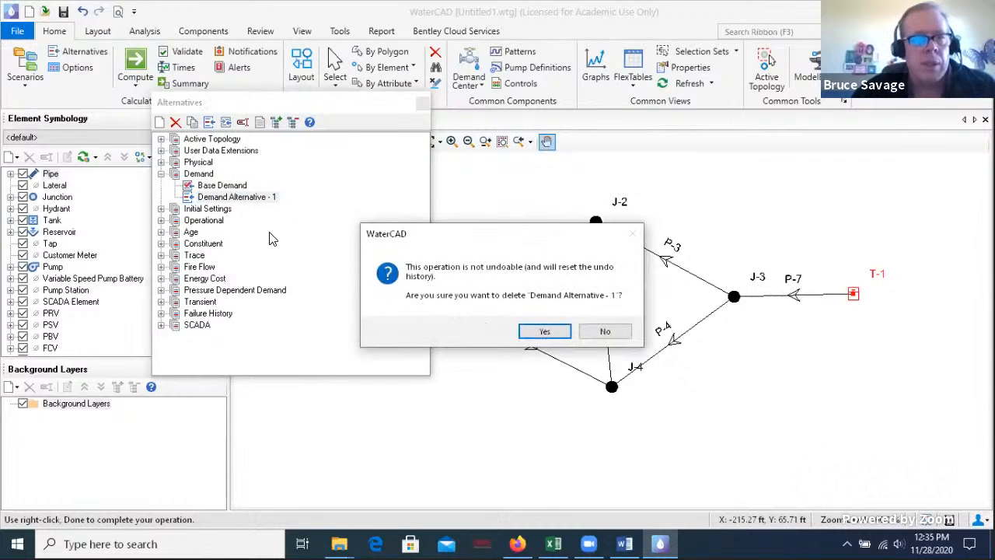
left_click(541, 333)
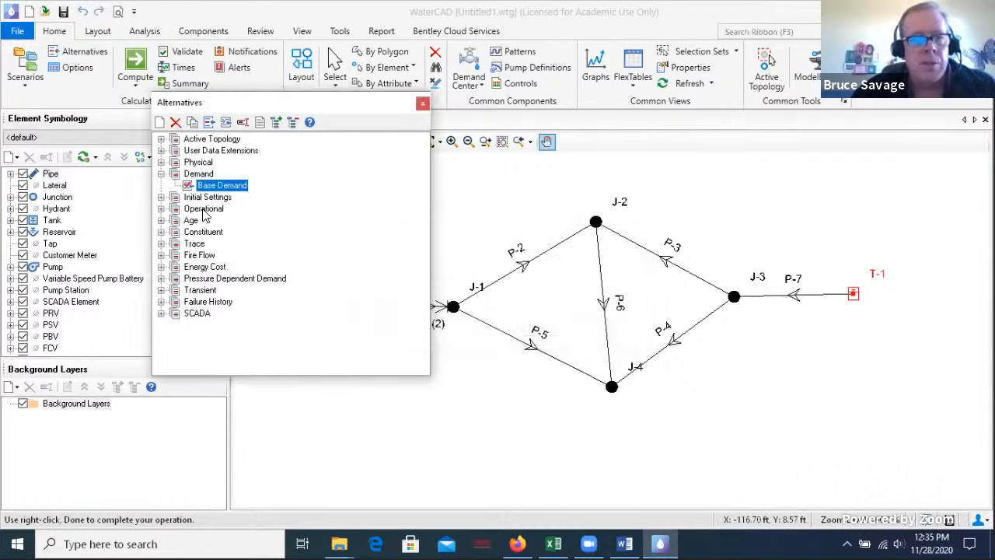
left_click(161, 123)
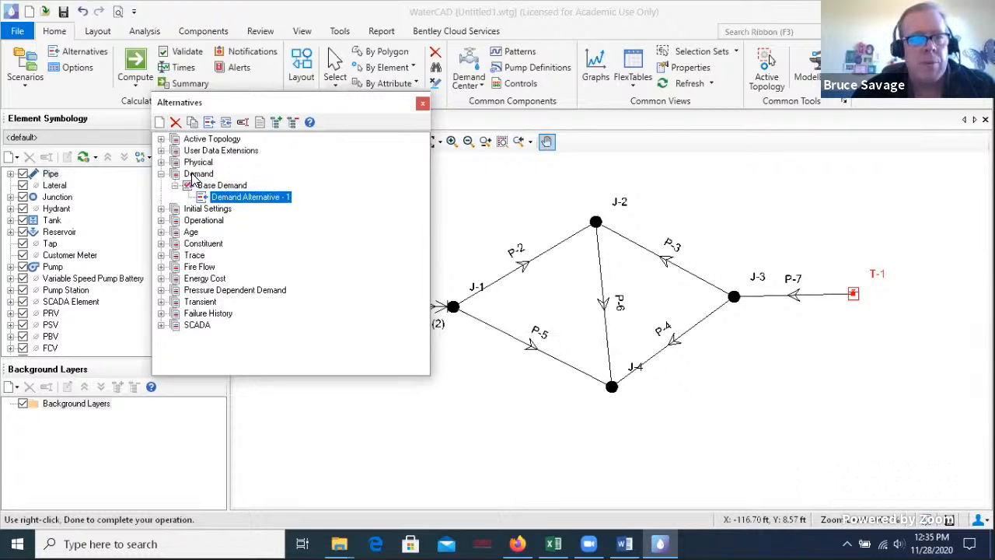
Open the child demand alternative and set junction J-1's base demand to 3 cfs
double_click(265, 199)
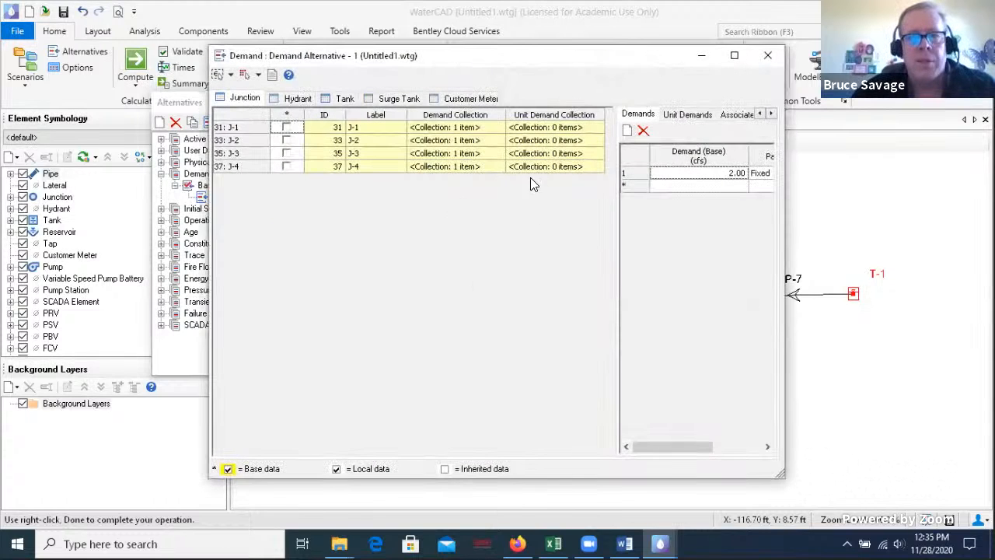
left_click(723, 173)
double_click(719, 173)
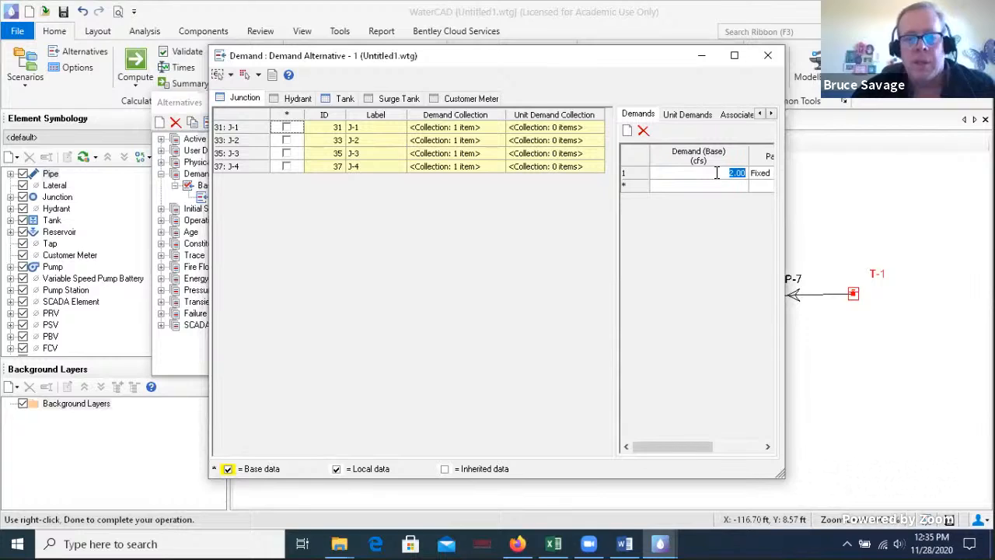
type("3")
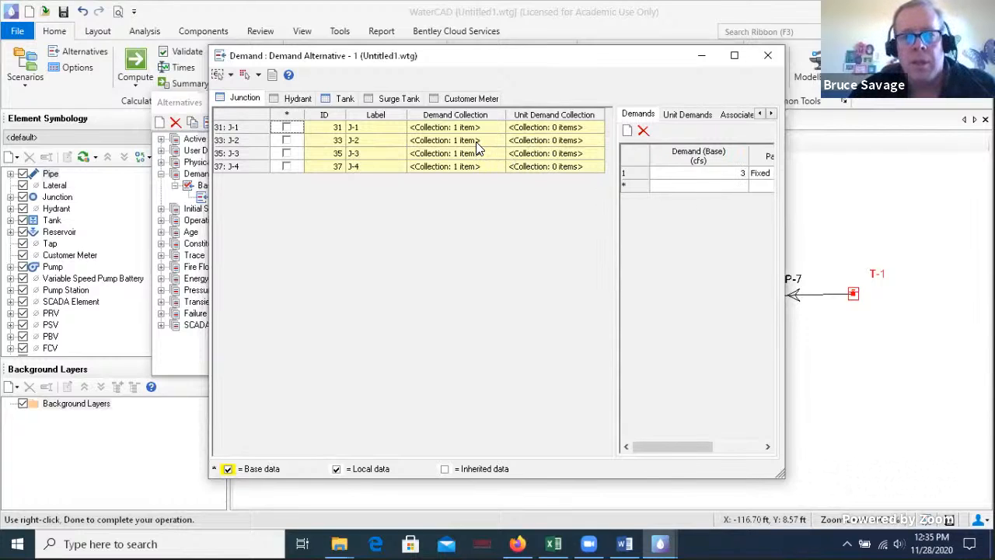
left_click(525, 142)
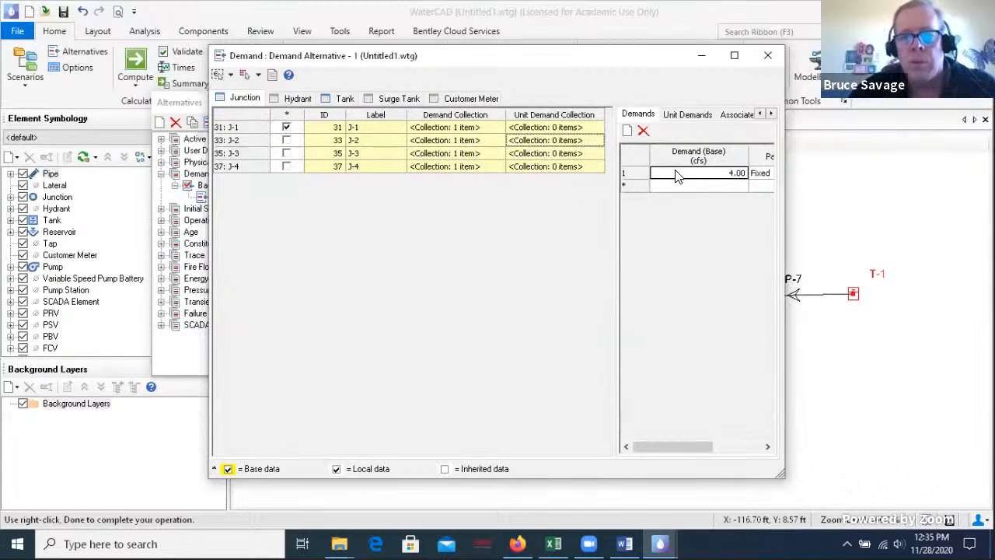
left_click(546, 142)
left_click(545, 129)
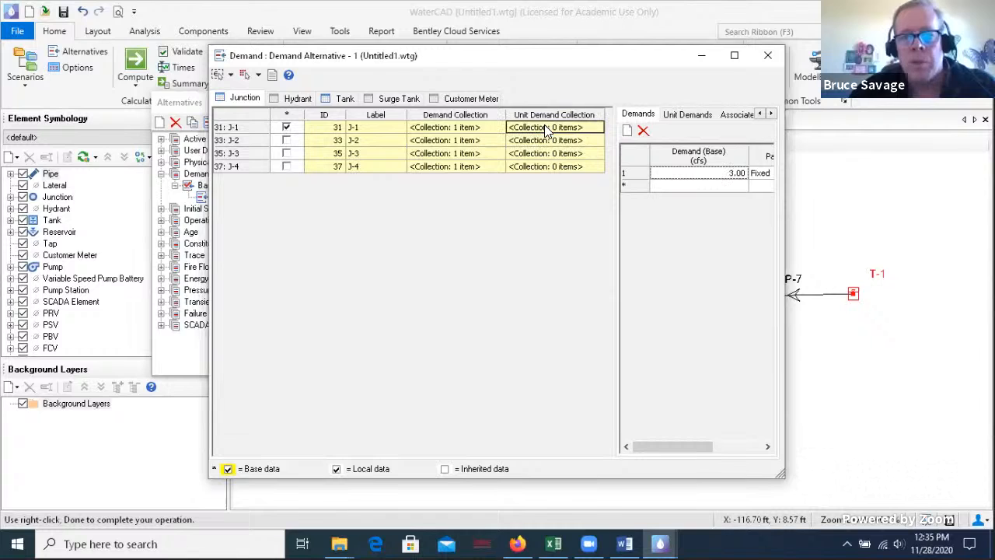
Set the base demand of junction J-2 to 2 cfs and of junction J-3 to 1.50 cfs
left_click(549, 142)
left_click(723, 173)
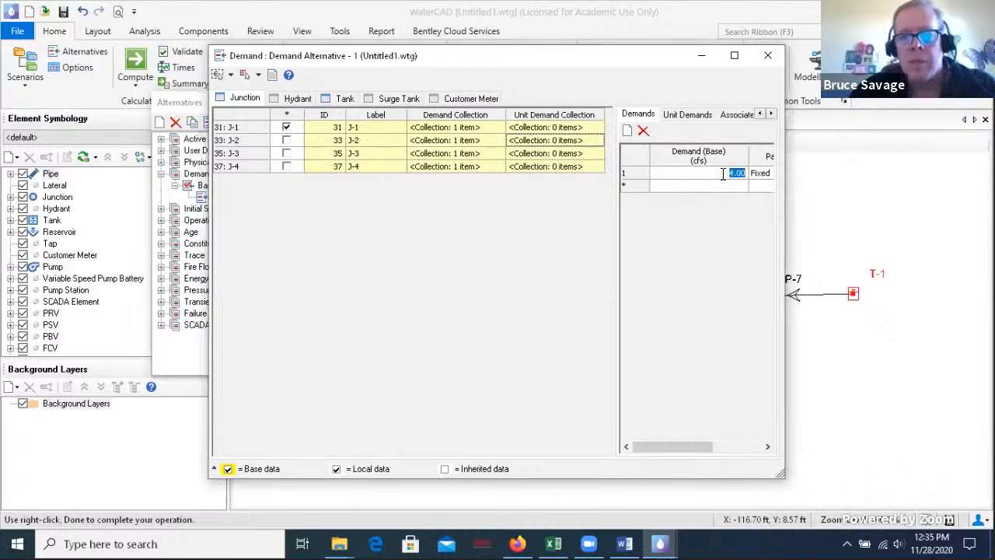
type("2")
left_click(544, 155)
left_click(721, 173)
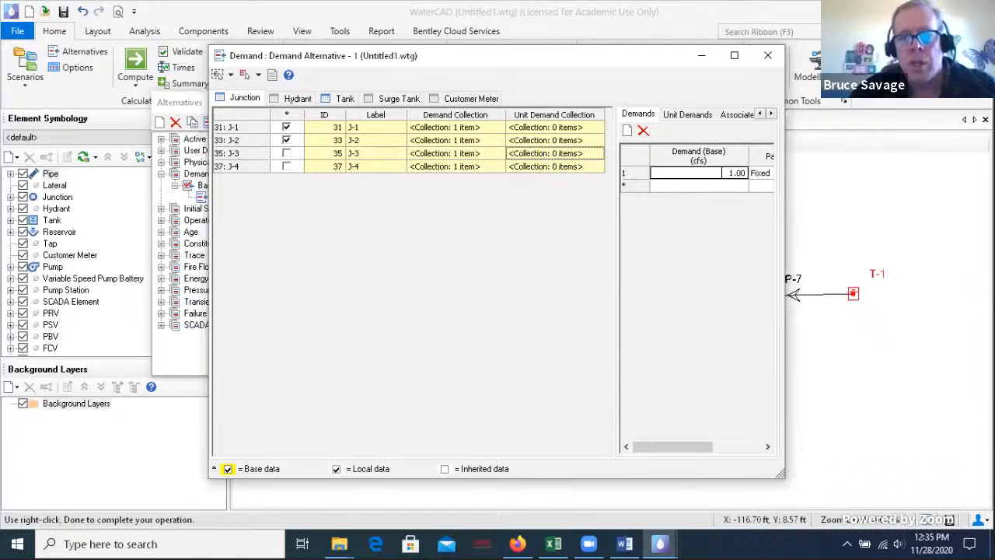
type("1.50")
left_click(705, 187)
Set junction J-4's base demand to 2 cfs, then close the demand alternative and the alternatives manager
left_click(546, 166)
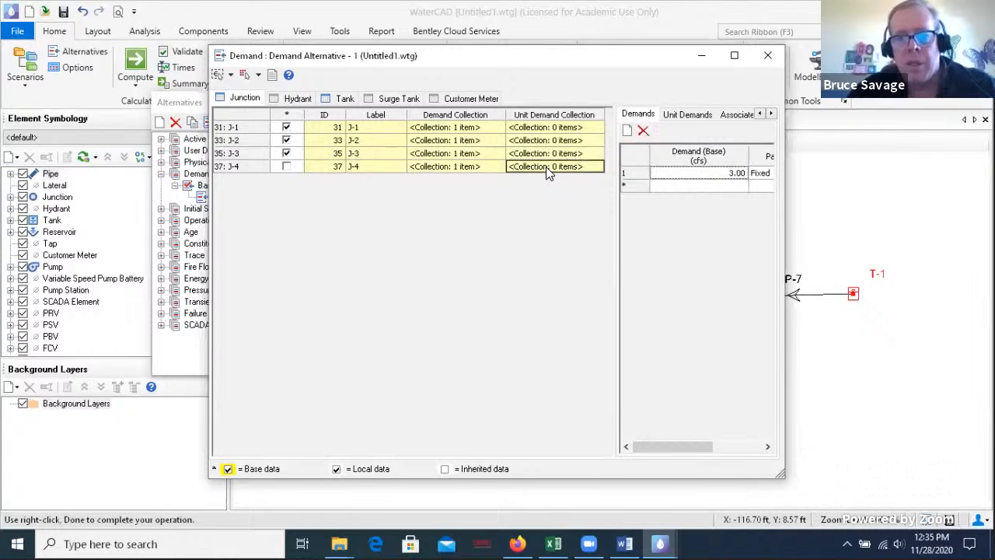
left_click(717, 172)
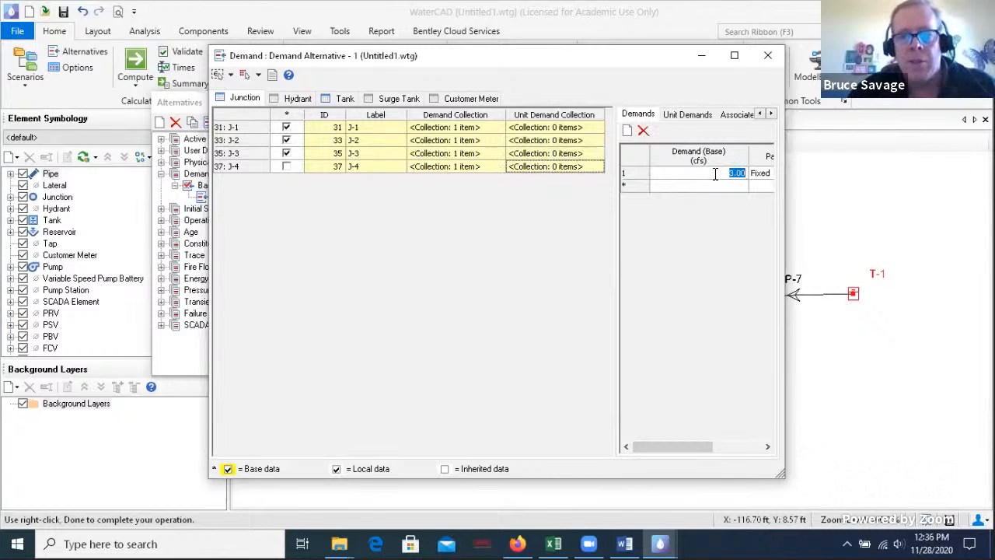
type("2")
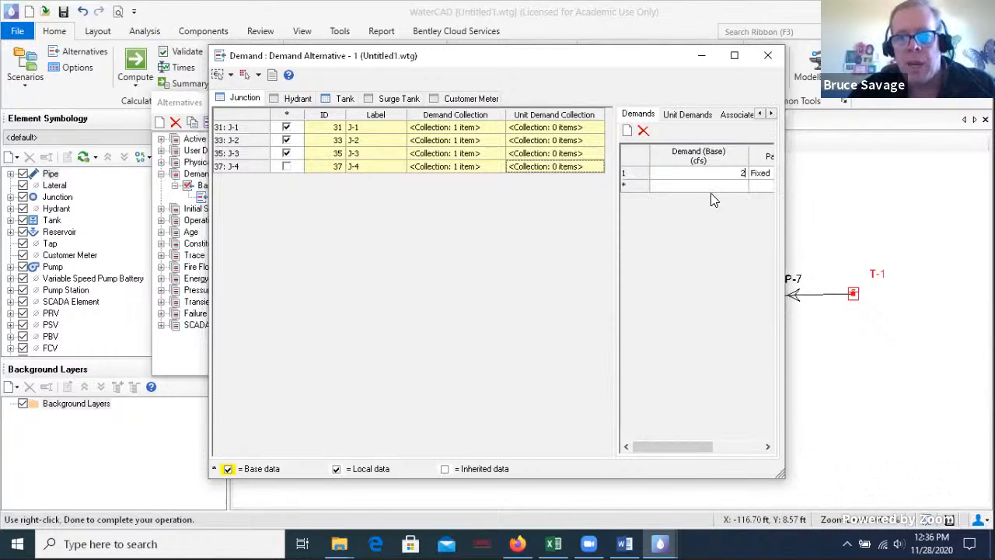
left_click(758, 174)
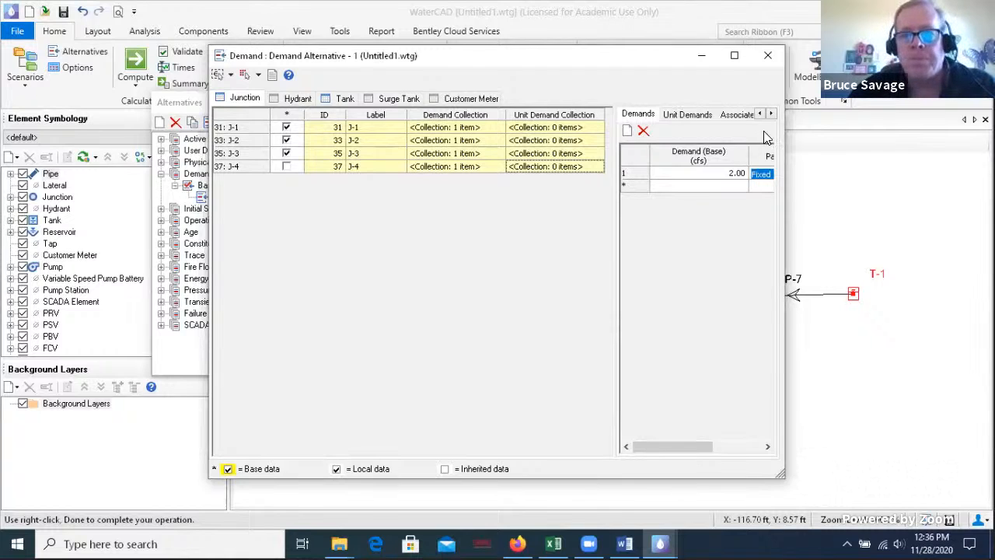
left_click(768, 57)
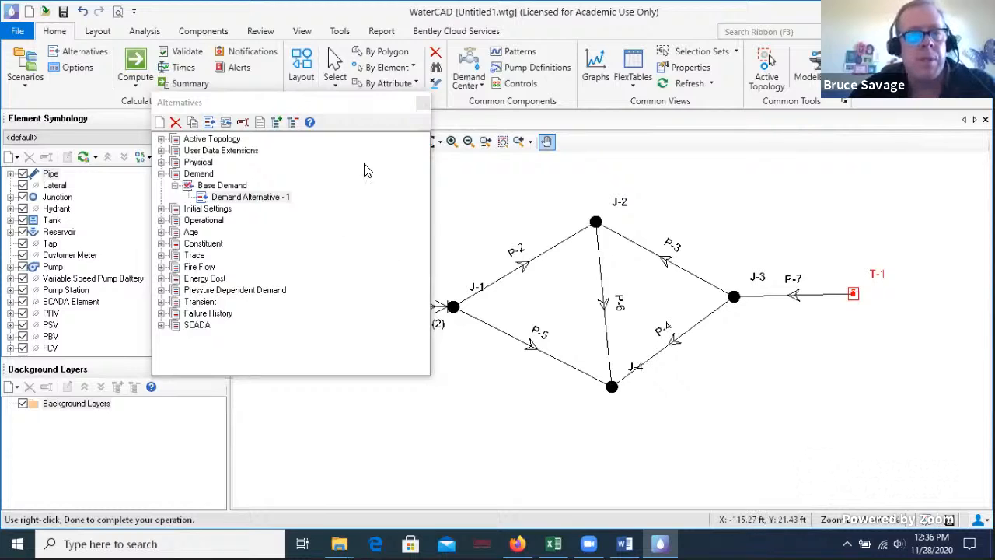
left_click(424, 105)
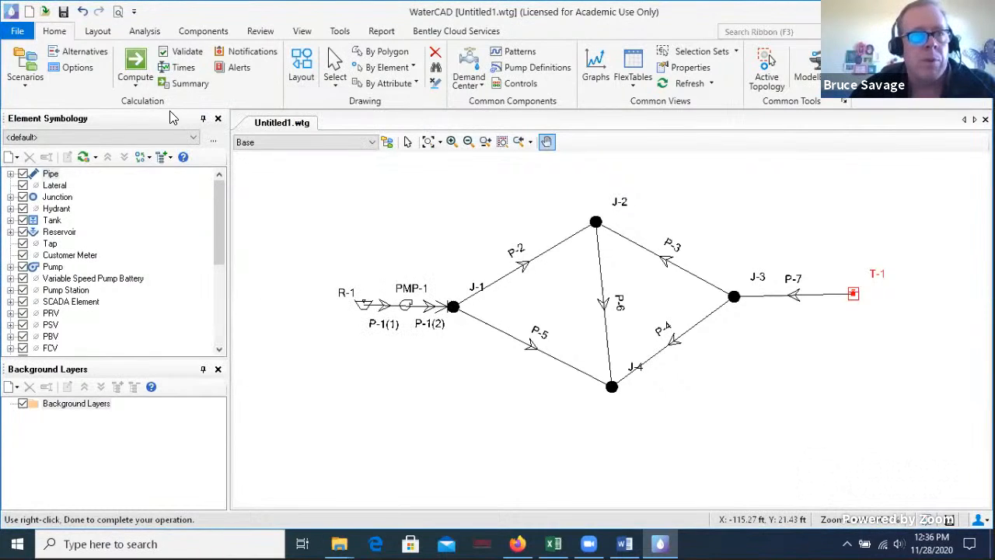
Compute the Base scenario and close the user notifications
left_click(137, 87)
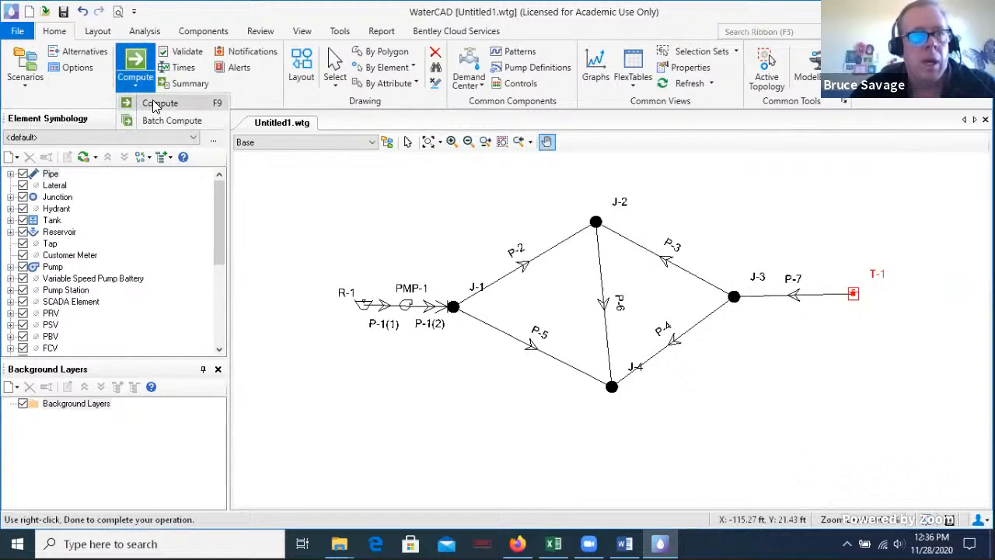
left_click(156, 105)
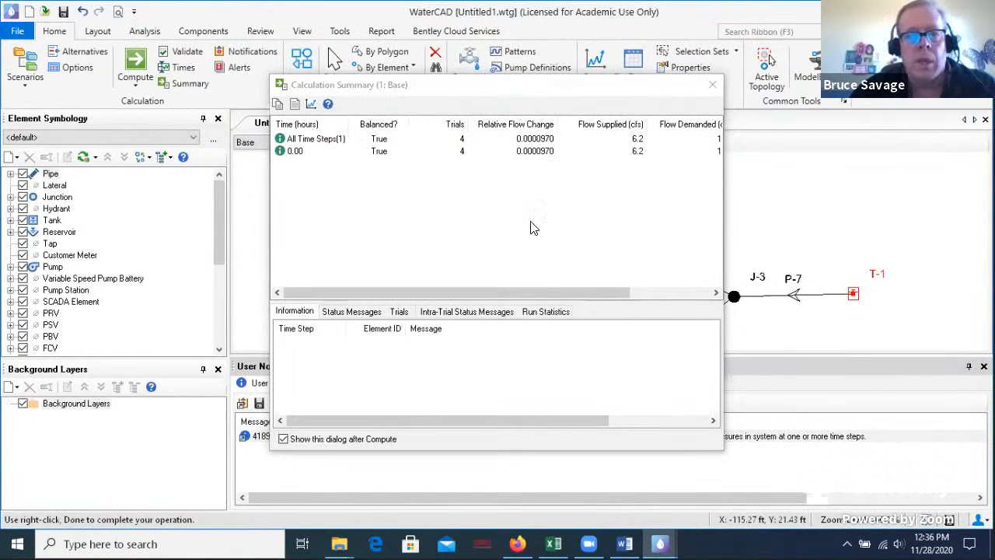
left_click(983, 365)
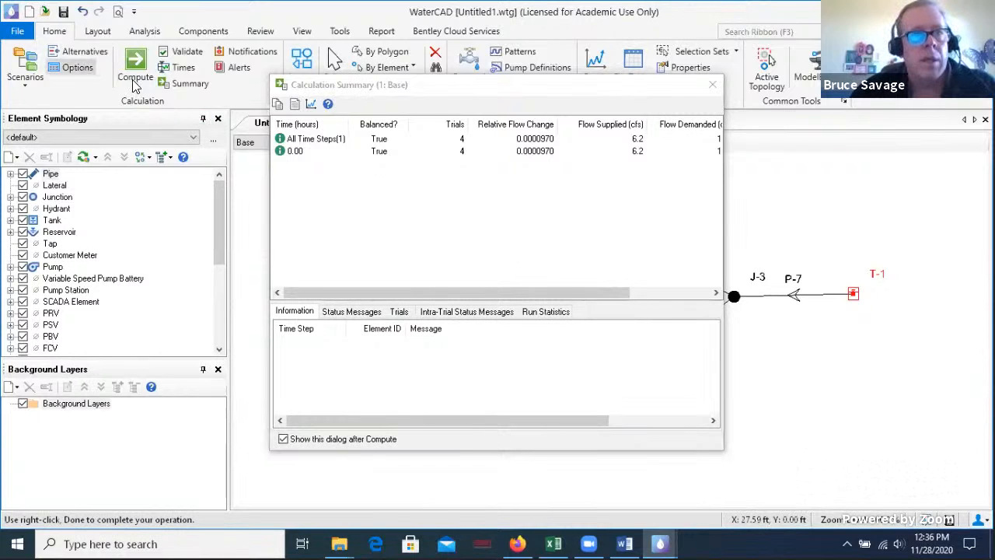
Open the calculation options to look over the Steady State/EPS Solver entry, then close them
left_click(87, 68)
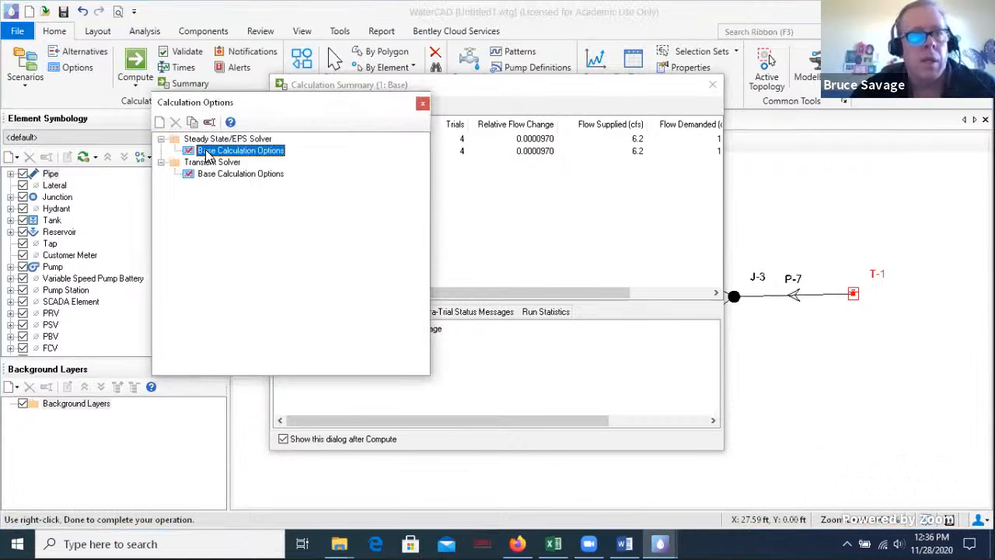
left_click(200, 151)
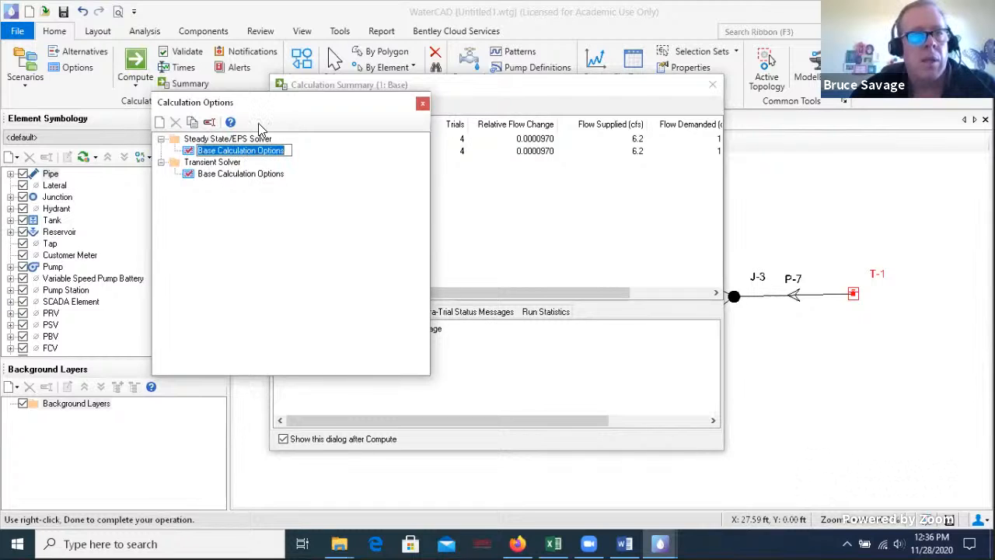
left_click(422, 103)
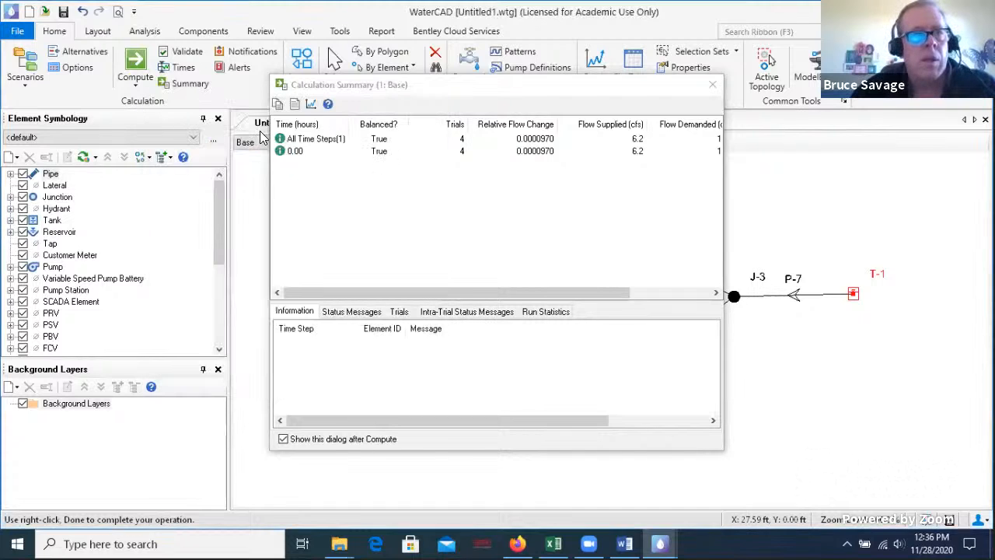
Compute the Base scenario again and close the calculation summary
left_click(137, 66)
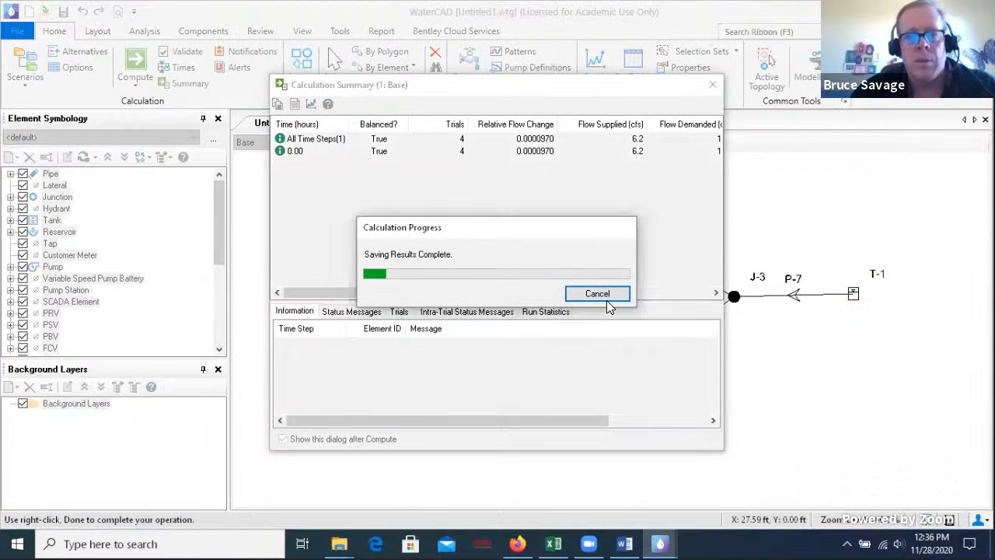
left_click(712, 85)
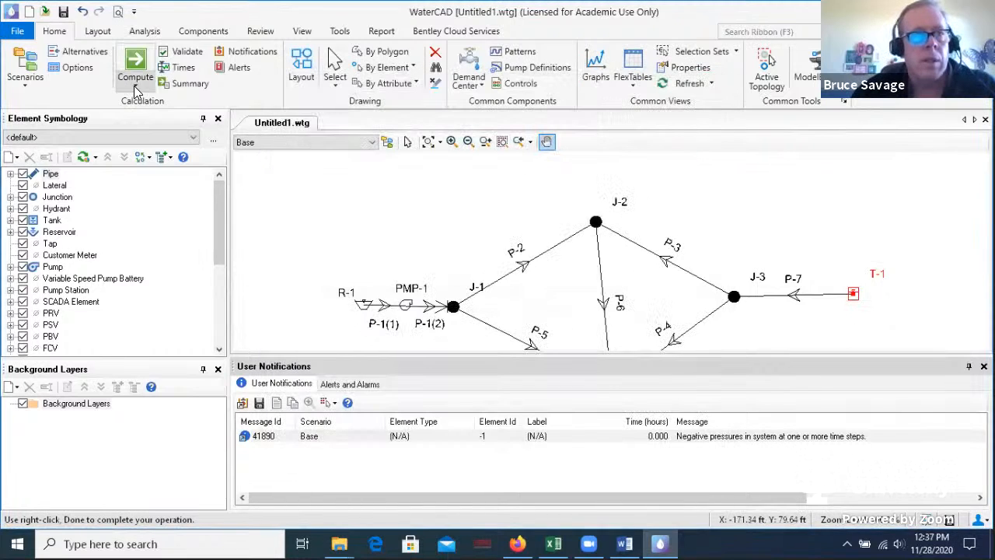
left_click(135, 84)
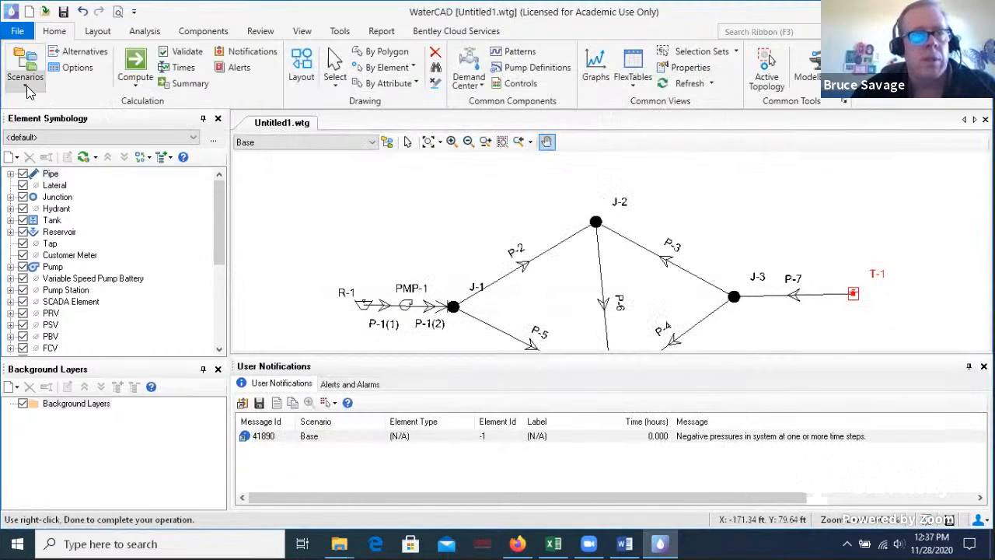
Open the scenario manager and create a child scenario named New Demands under Base
left_click(28, 84)
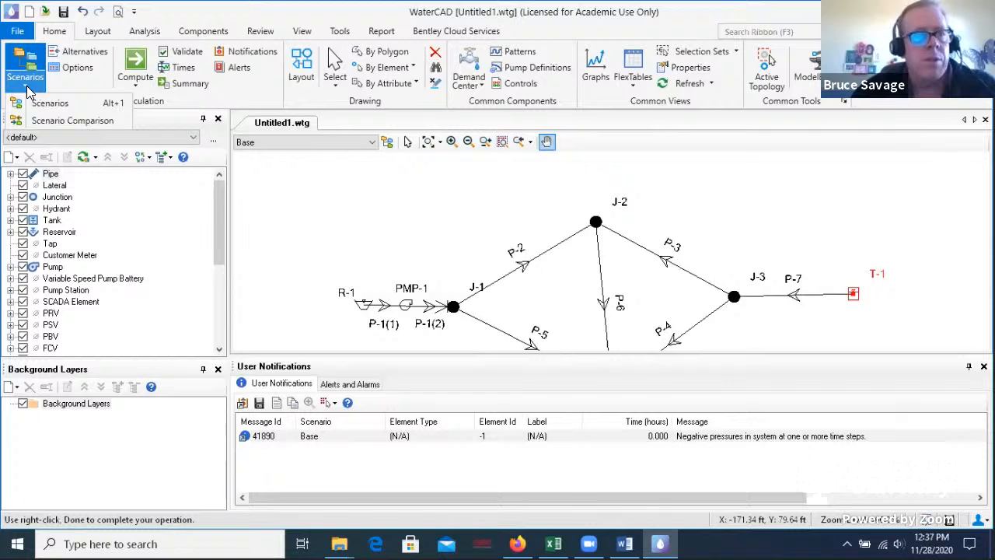
left_click(57, 110)
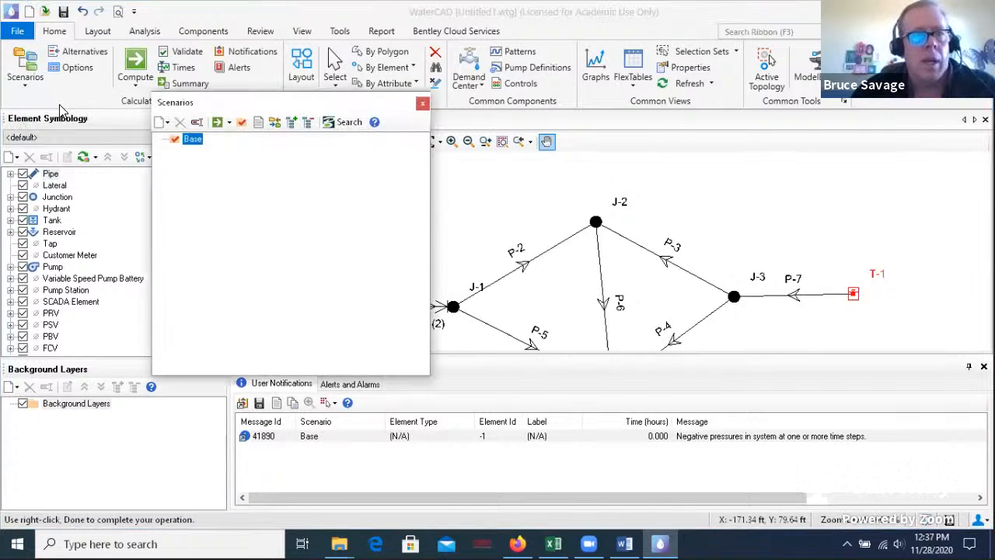
left_click(166, 124)
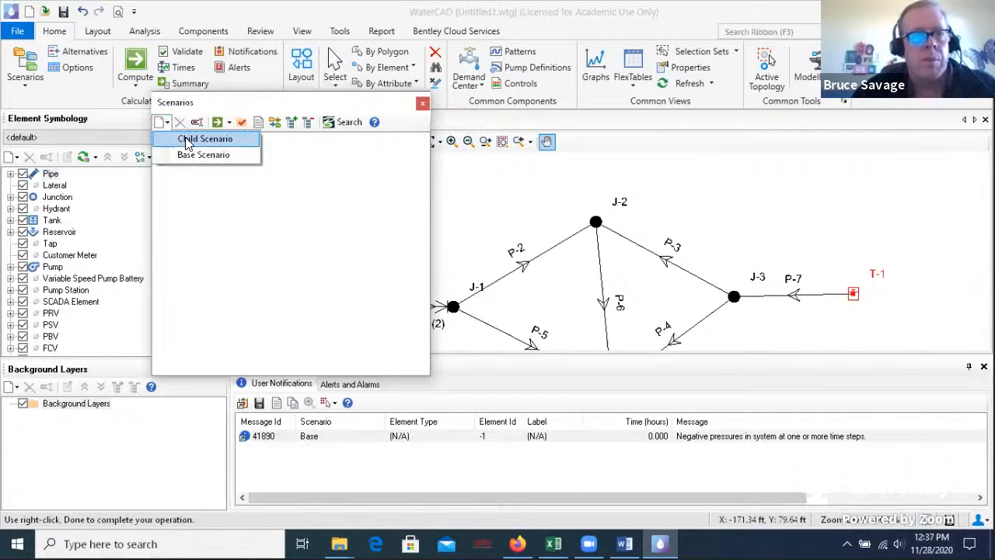
left_click(186, 140)
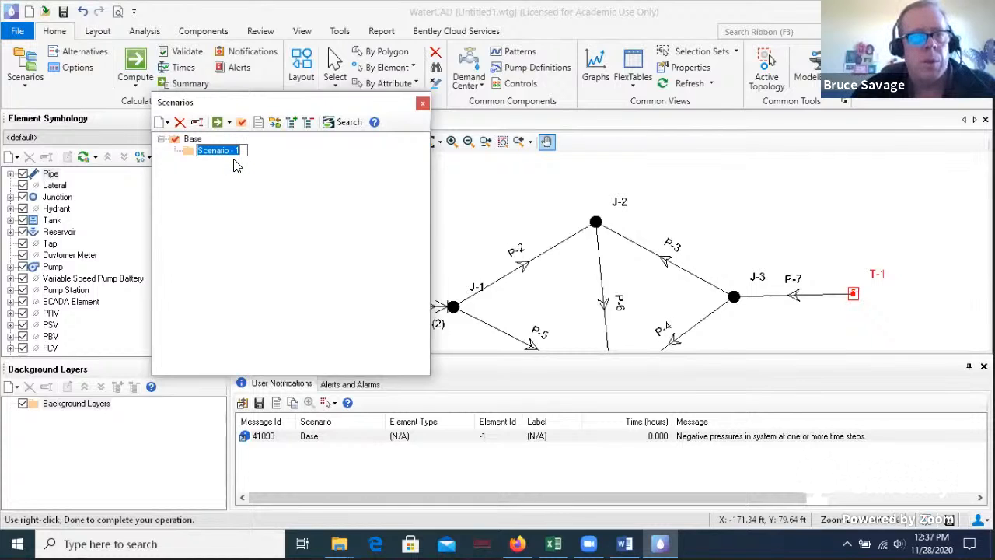
type("N")
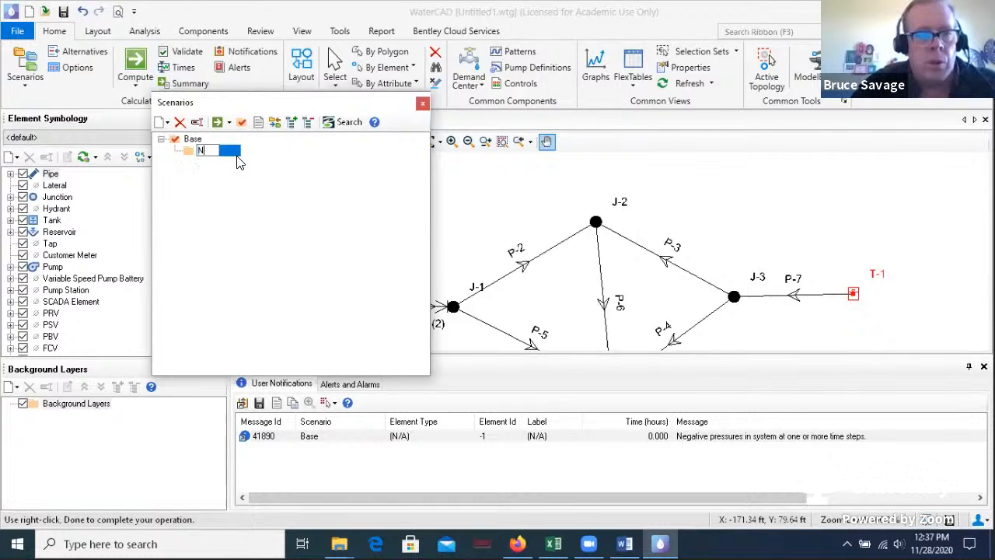
type("ew Demands")
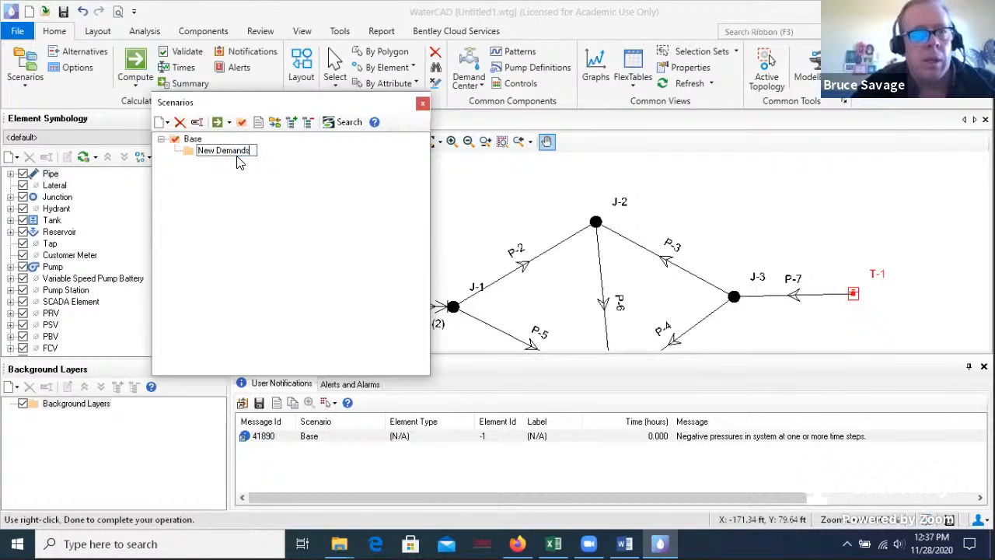
key("Return")
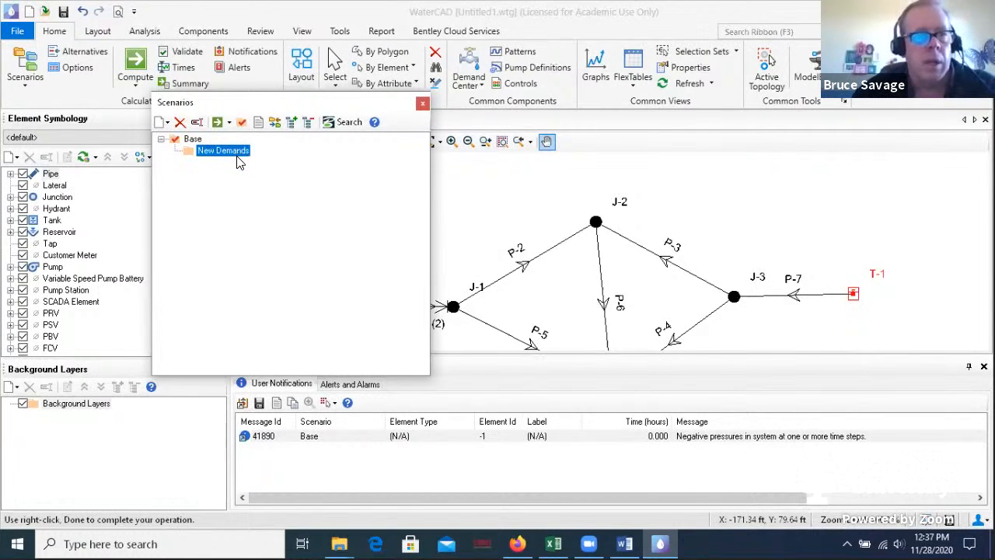
Set the New Demands scenario's demand alternative to Demand Alternative - 1 and recheck the assignment in the scenario properties
left_click(215, 150)
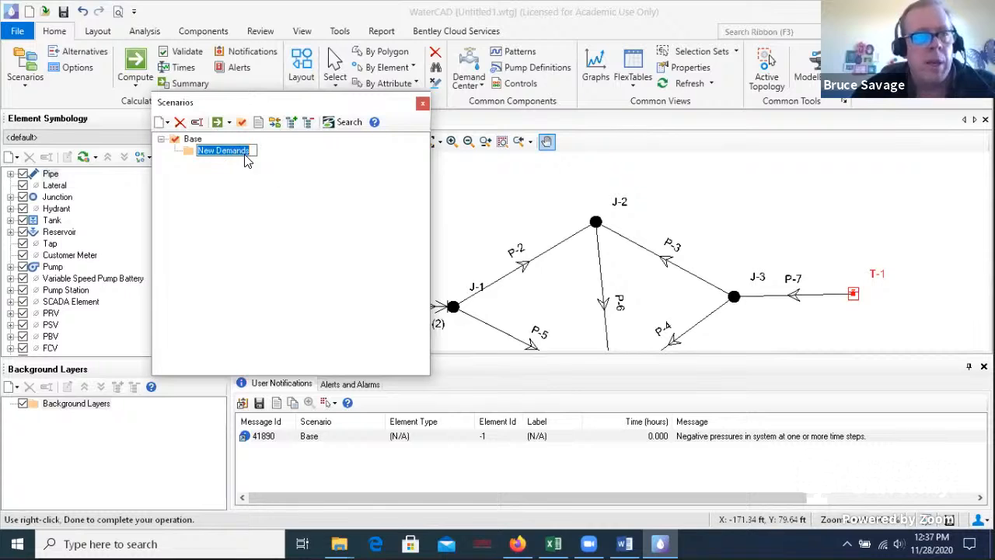
left_click(196, 141)
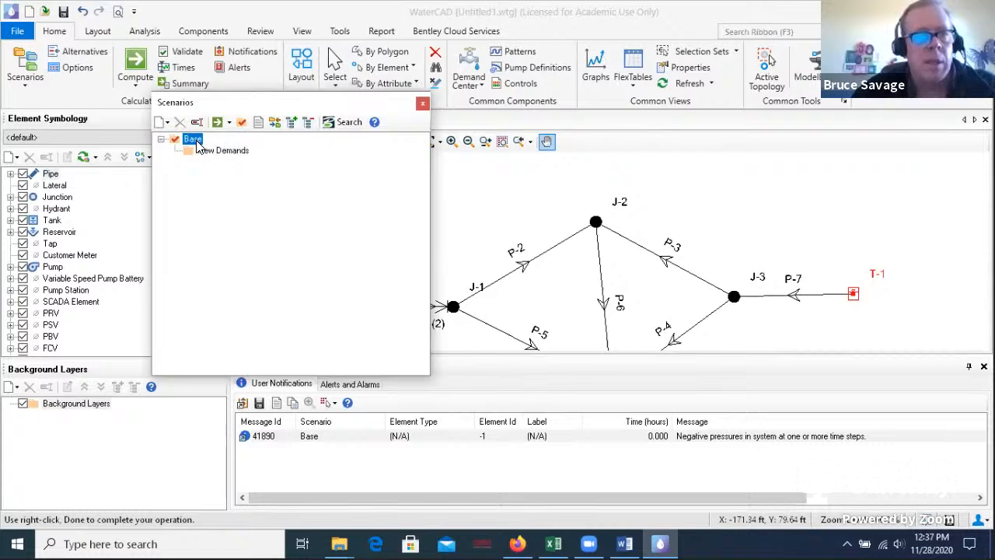
double_click(202, 151)
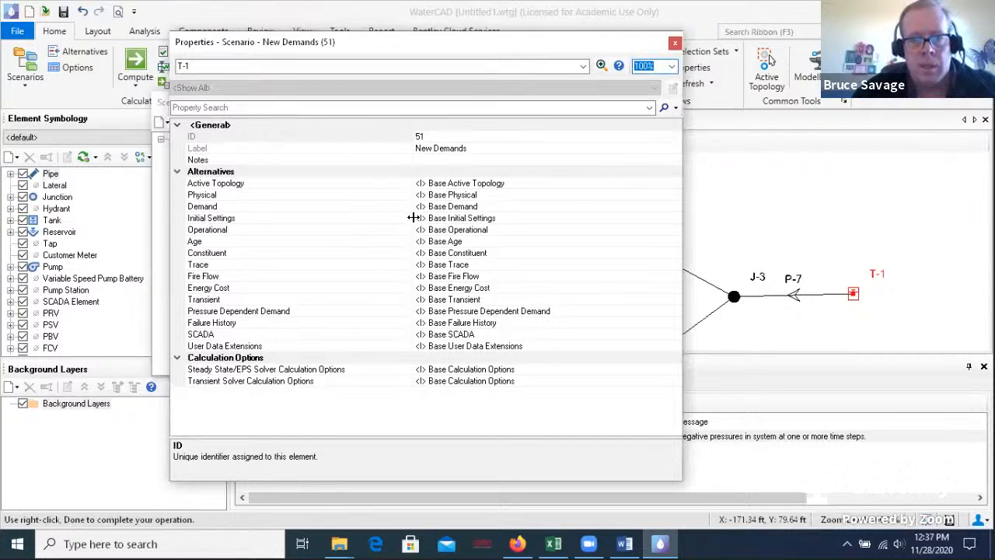
left_click(225, 207)
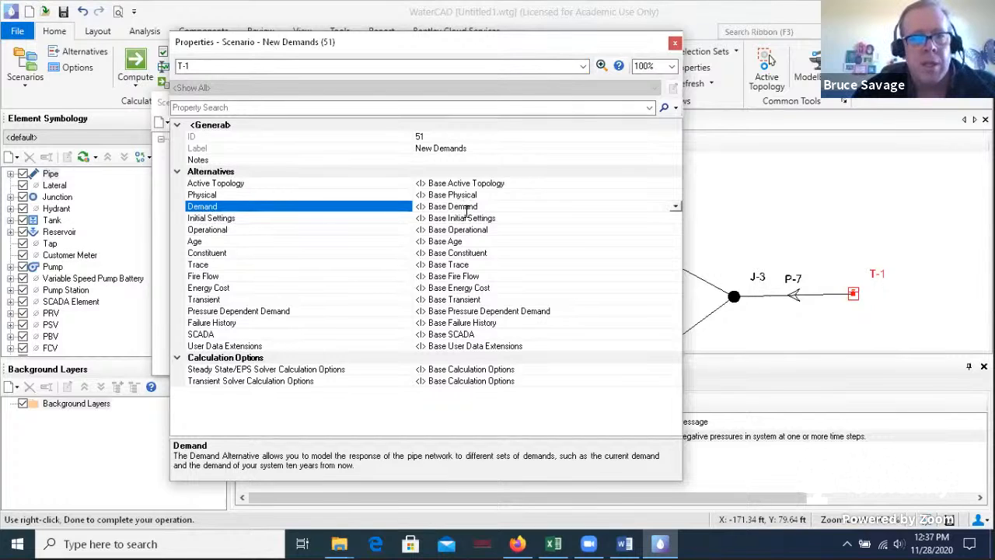
left_click(675, 206)
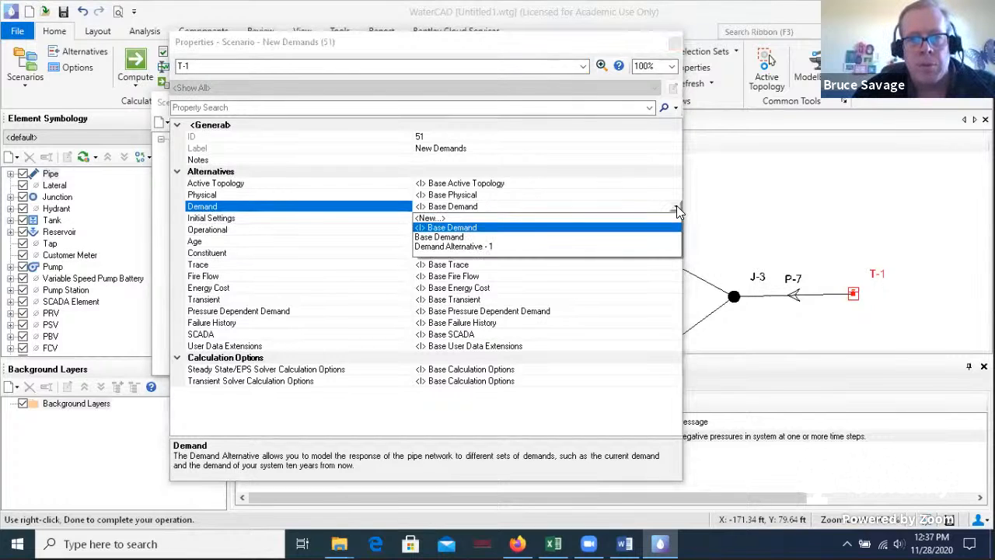
left_click(465, 247)
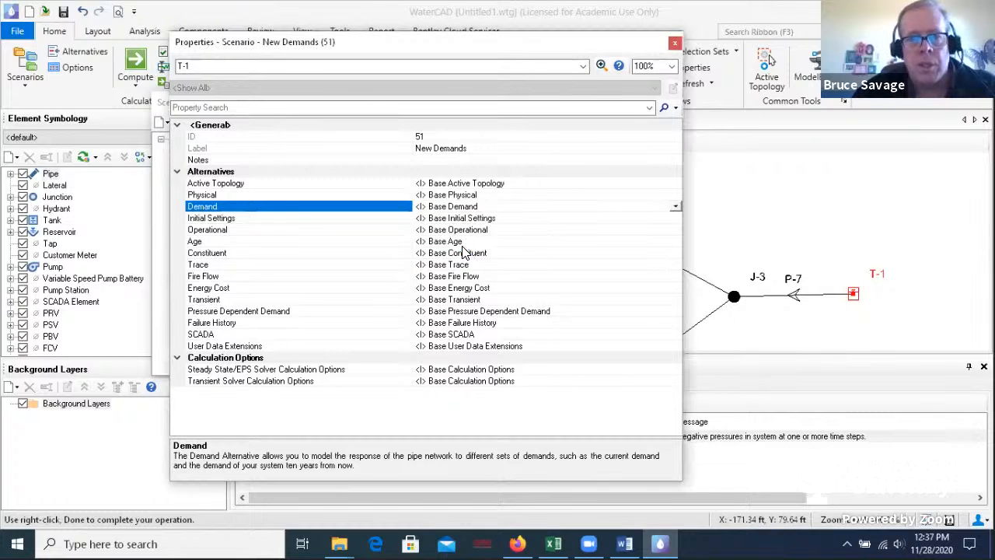
left_click(675, 42)
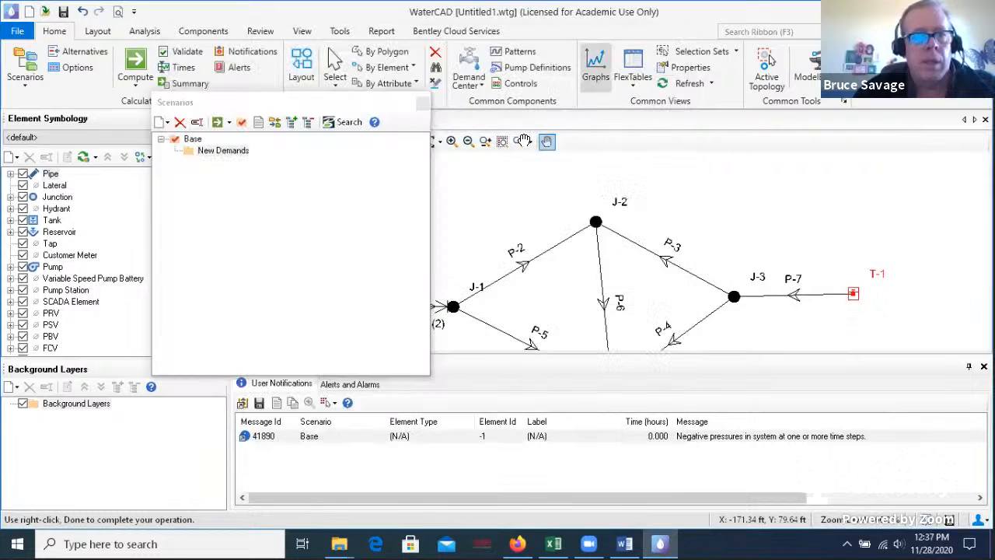
left_click(194, 153)
left_click(207, 153)
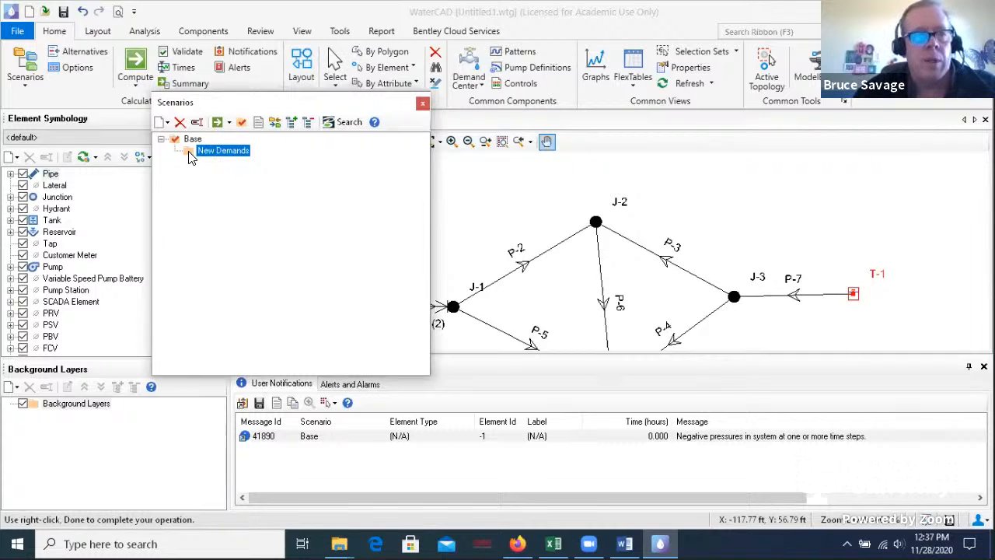
double_click(190, 153)
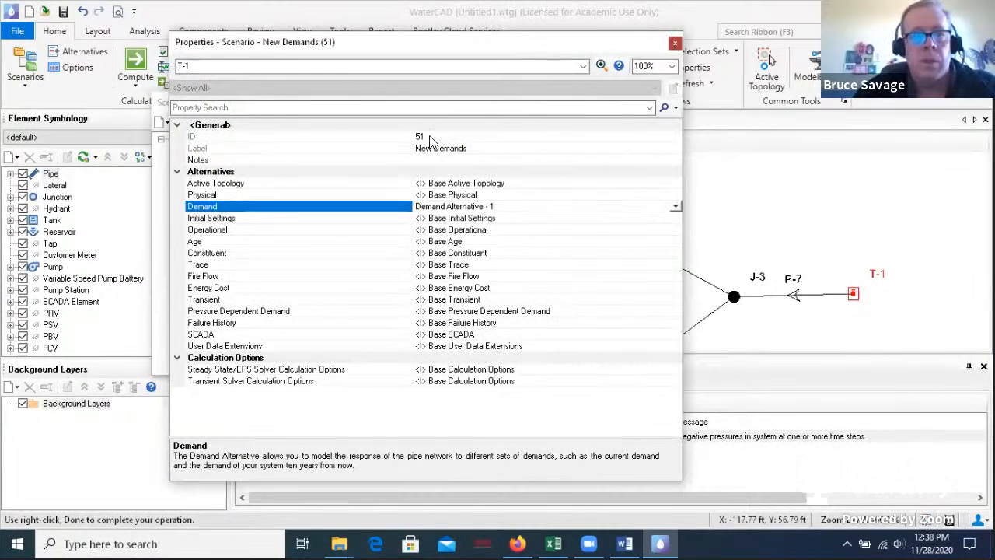
left_click(676, 39)
Make New Demands the current scenario, compute it, and close the user notifications and calculation summary
left_click(242, 123)
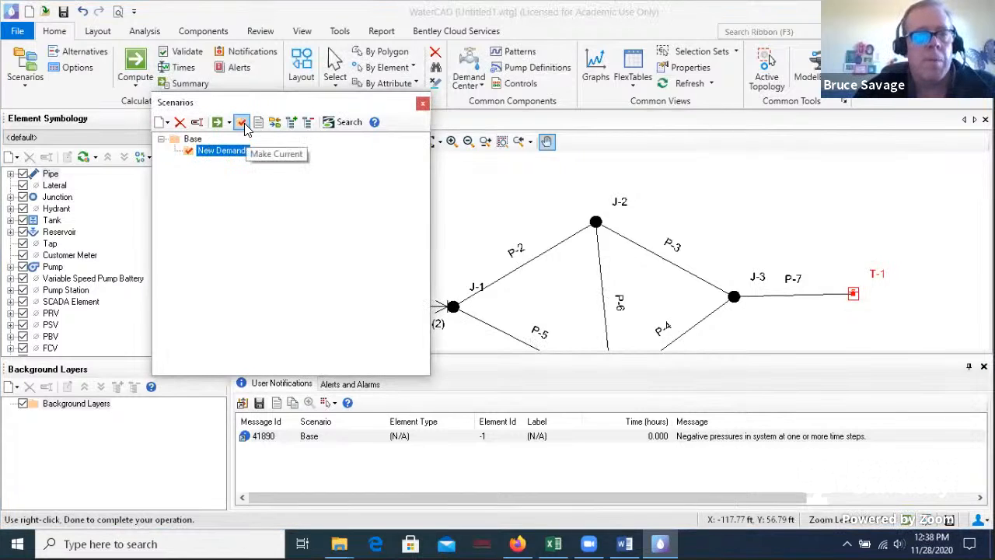
left_click(218, 123)
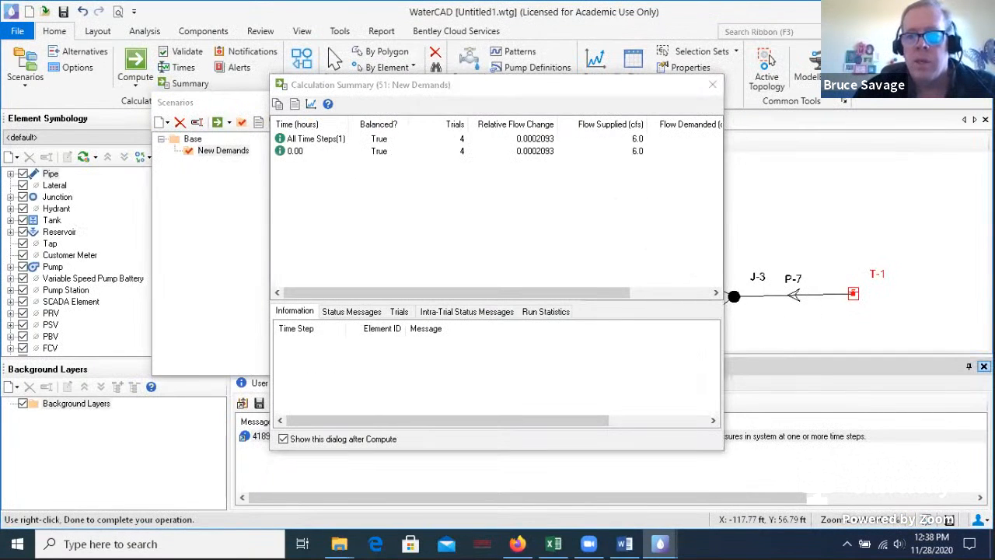
left_click(984, 365)
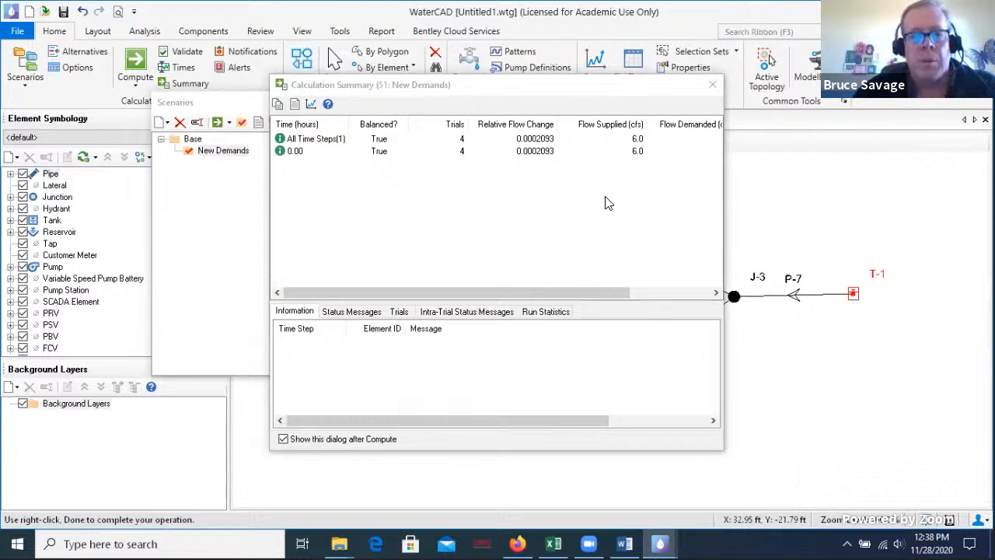
left_click(712, 84)
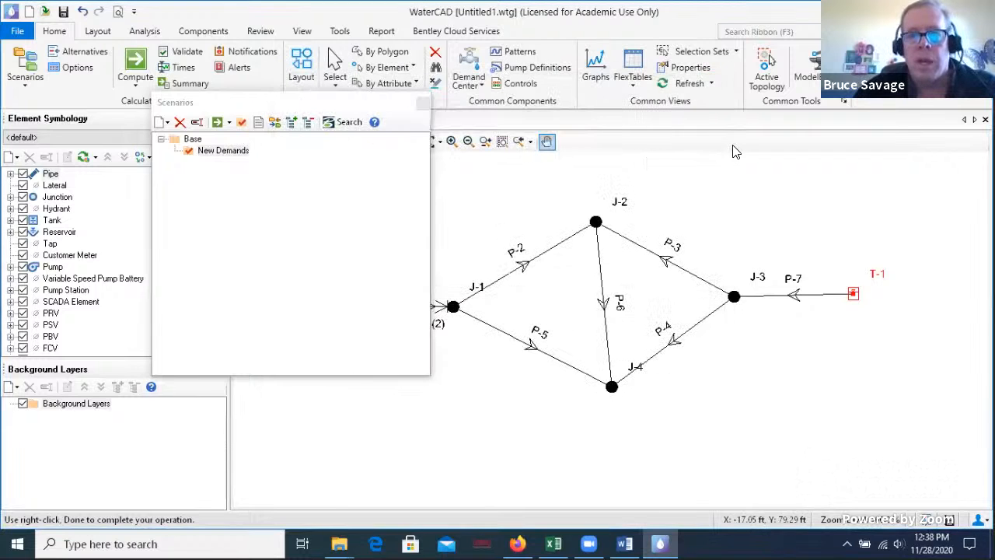
Examine the pipe FlexTable for the flows and velocities under the New Demands scenario, then close it
left_click(633, 67)
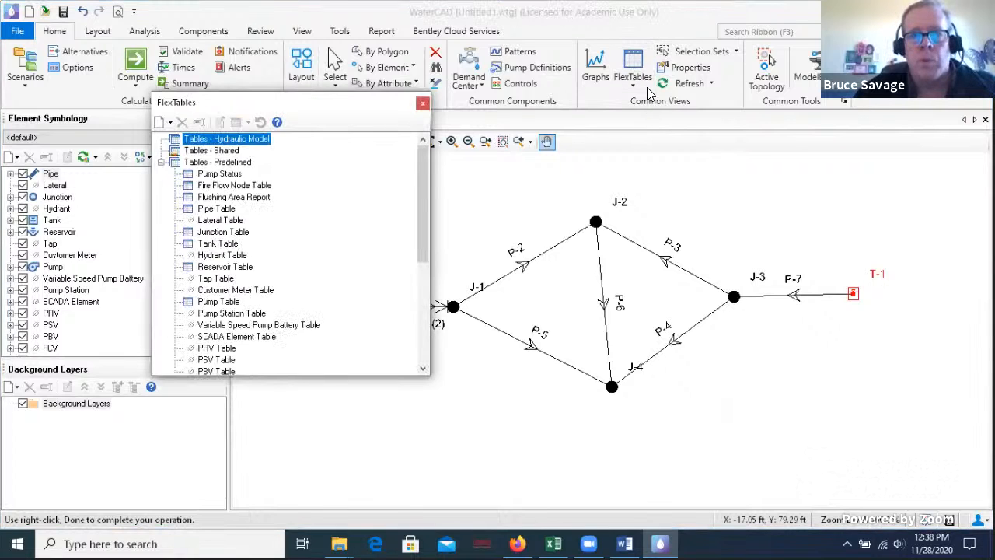
left_click(422, 103)
left_click(637, 82)
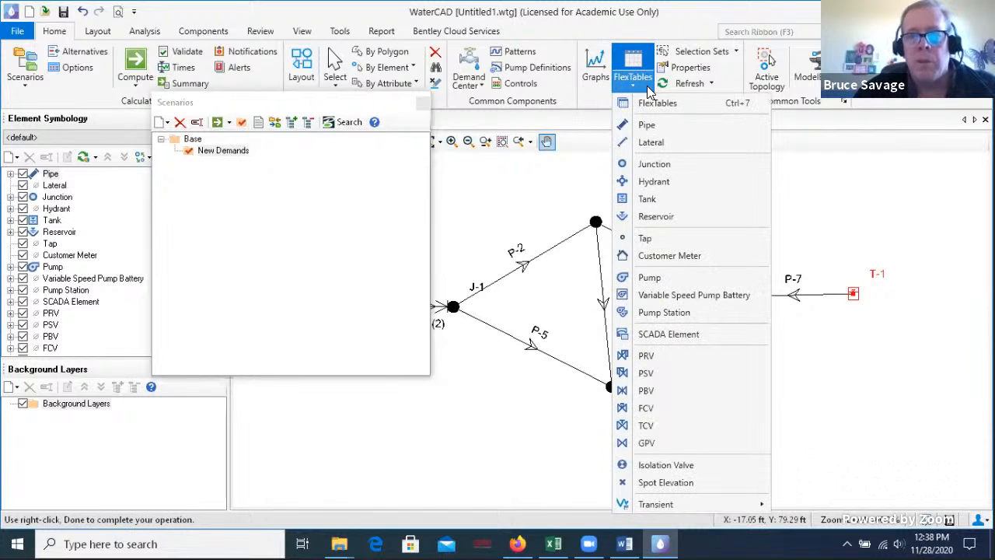
left_click(653, 125)
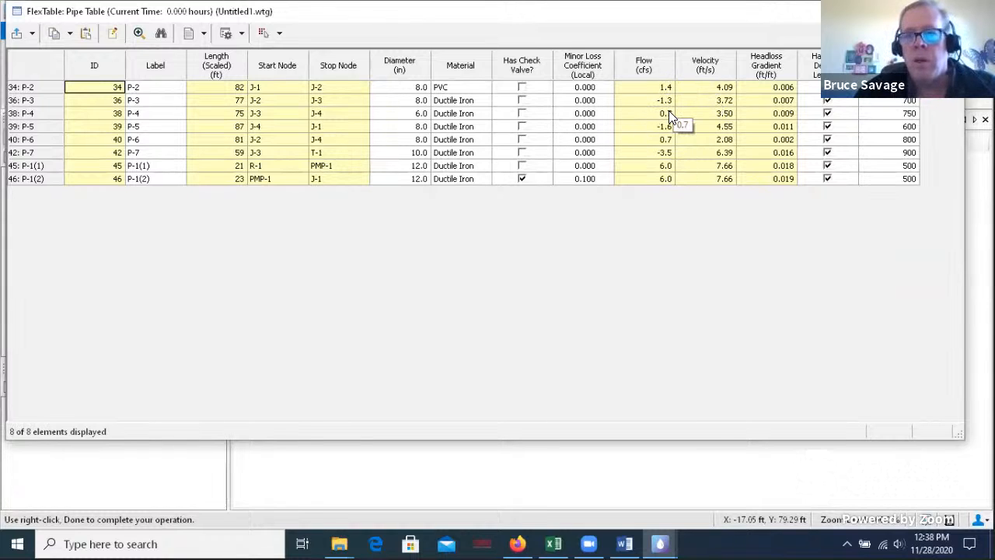
left_click(949, 12)
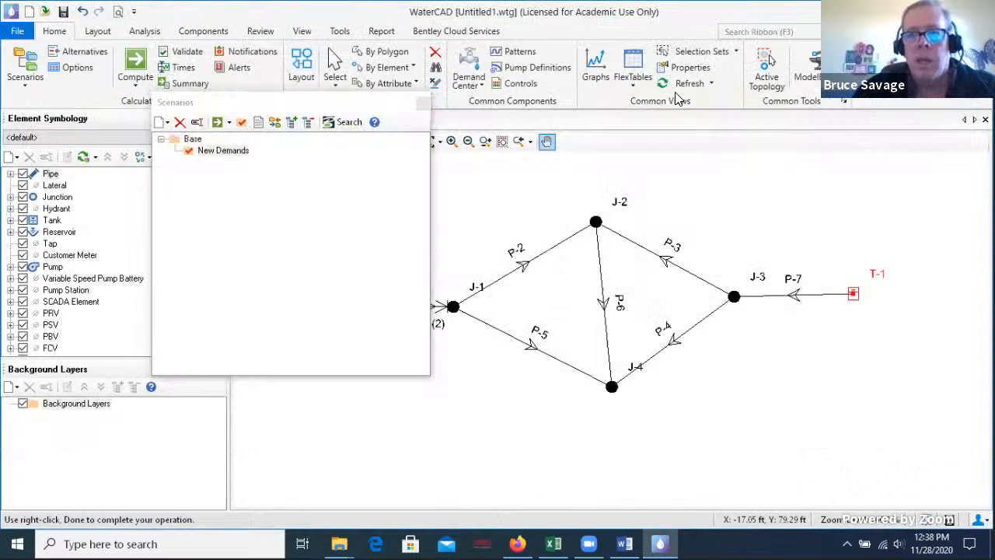
Examine the junction FlexTable for demands and pressures, then close it along with the scenario manager
left_click(642, 90)
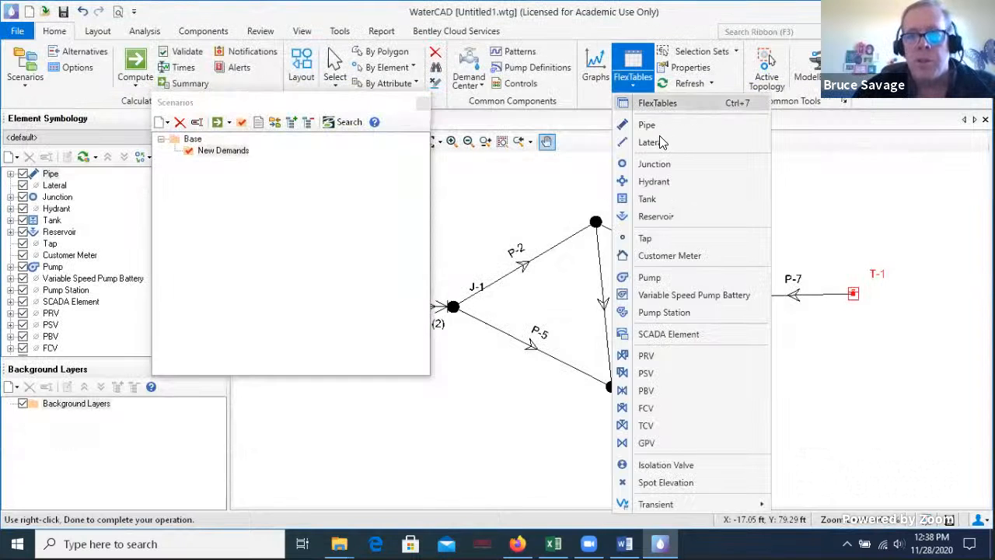
left_click(666, 167)
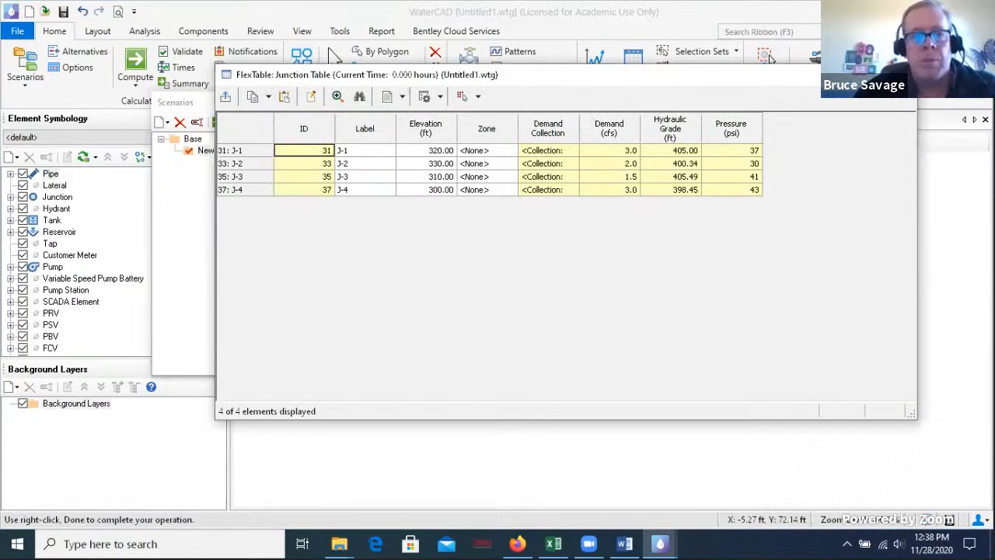
left_click(906, 75)
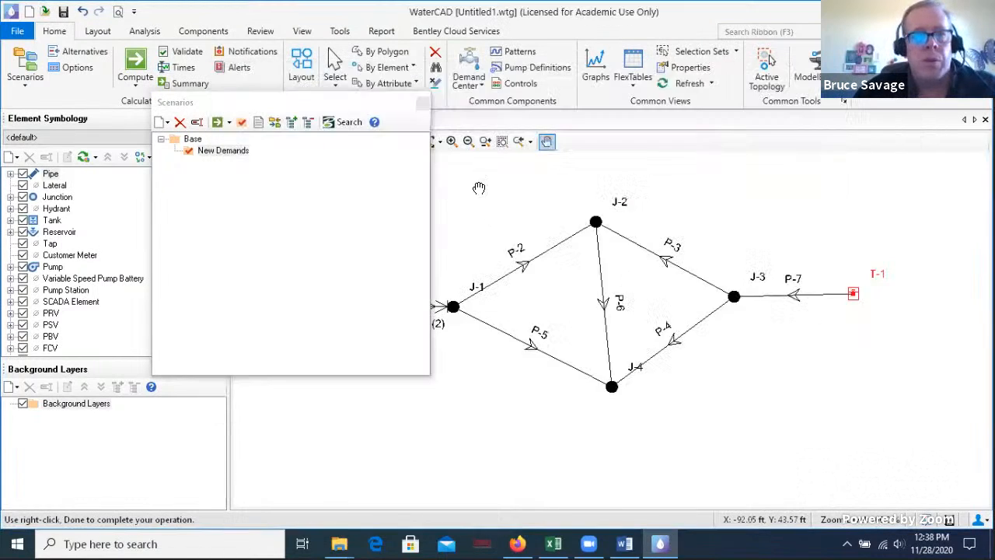
left_click(424, 104)
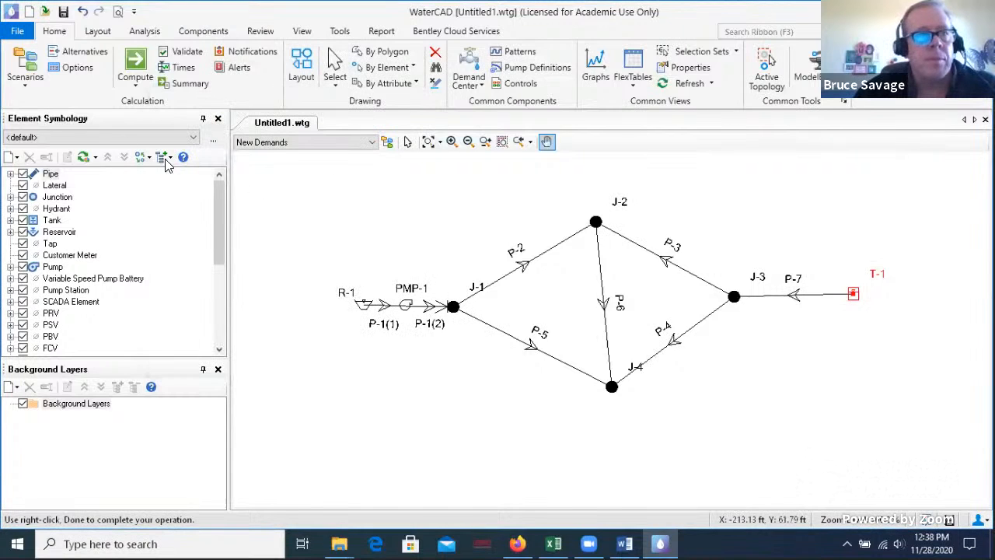
Open the alternatives manager and create a new physical alternative at the same level as Base Physical
left_click(84, 52)
left_click(216, 185)
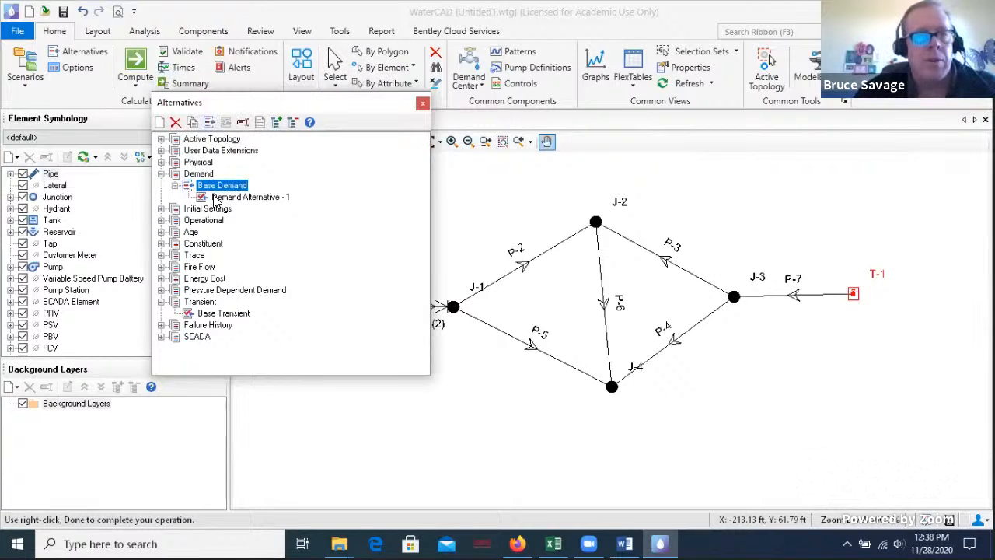
left_click(216, 198)
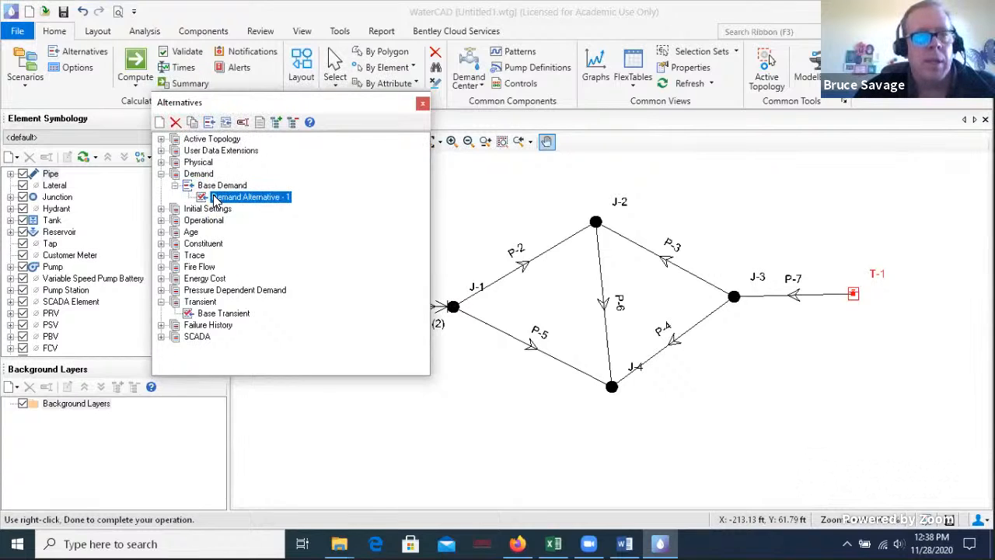
left_click(162, 164)
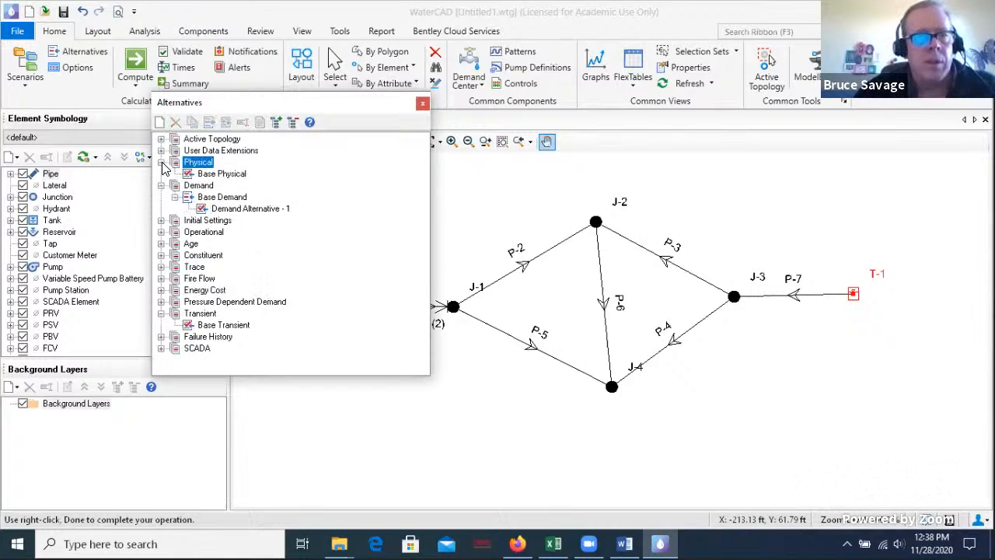
left_click(214, 176)
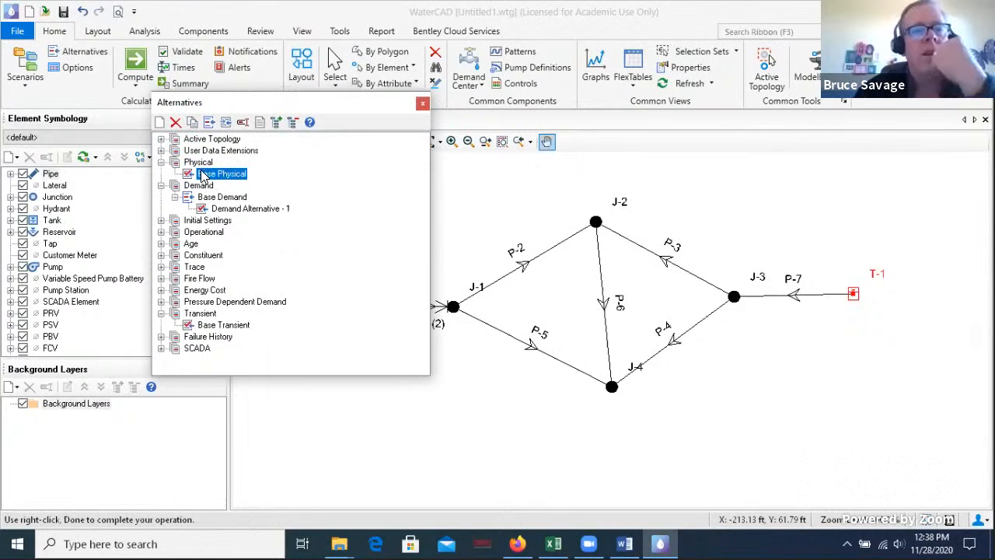
left_click(201, 162)
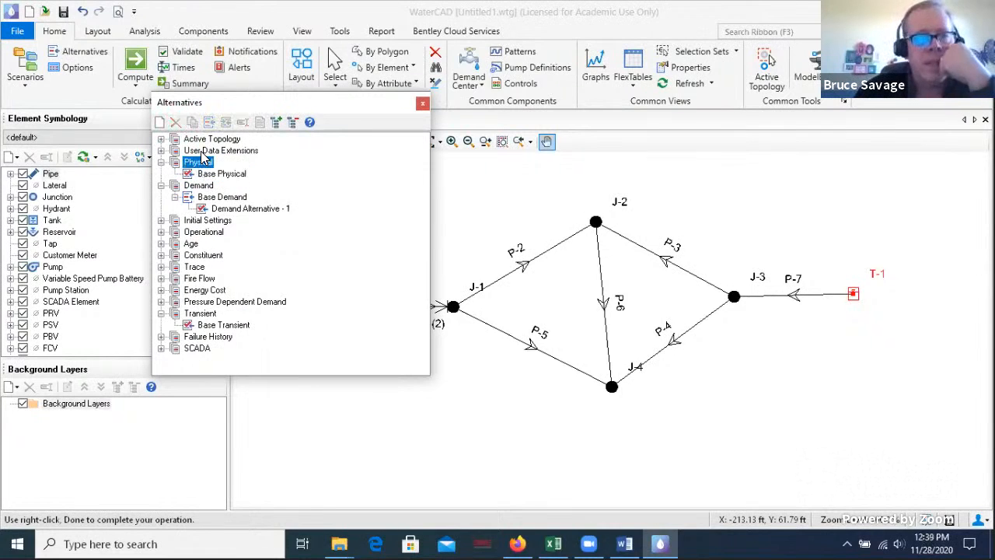
left_click(160, 123)
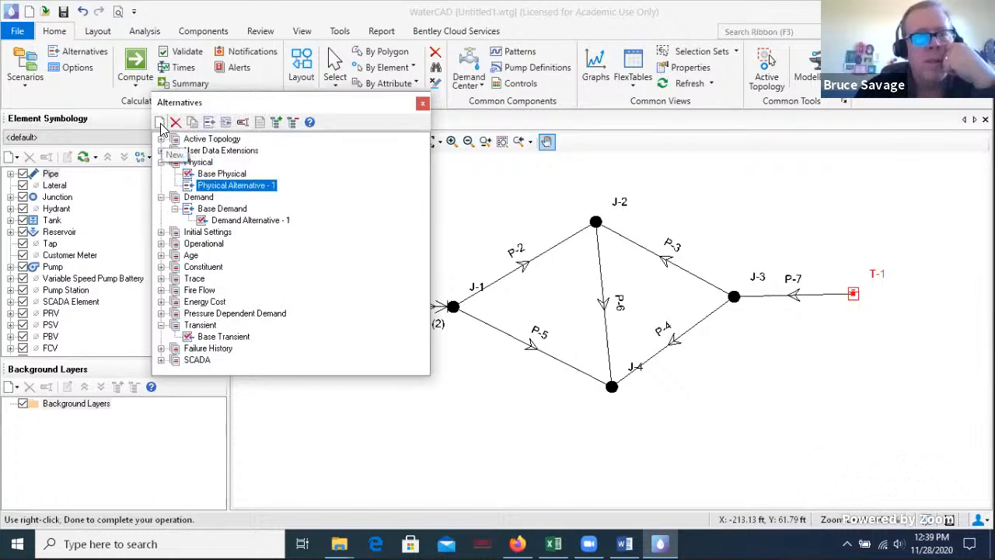
Open Physical Alternative - 1, look through which element types and pipe properties it covers, and close it
right_click(230, 189)
left_click(229, 189)
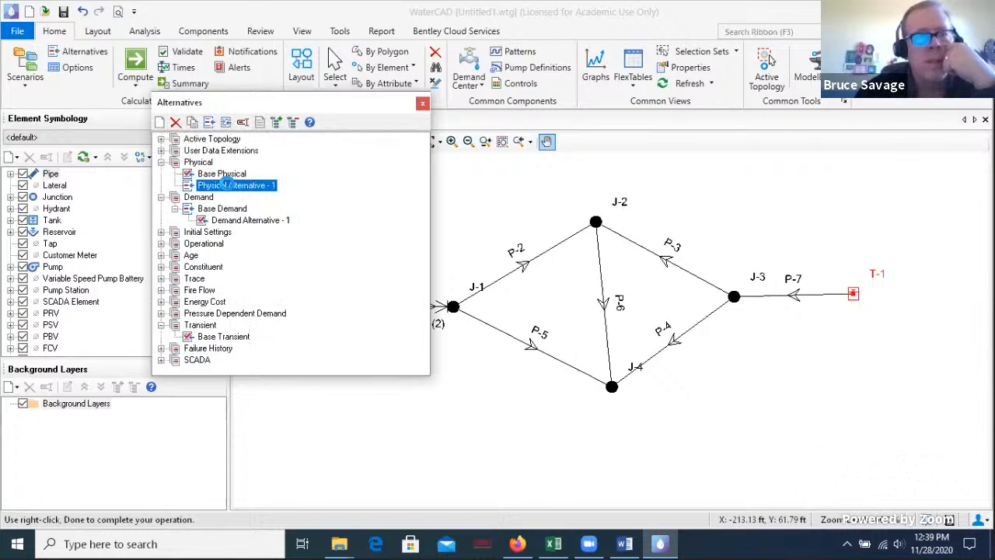
double_click(230, 187)
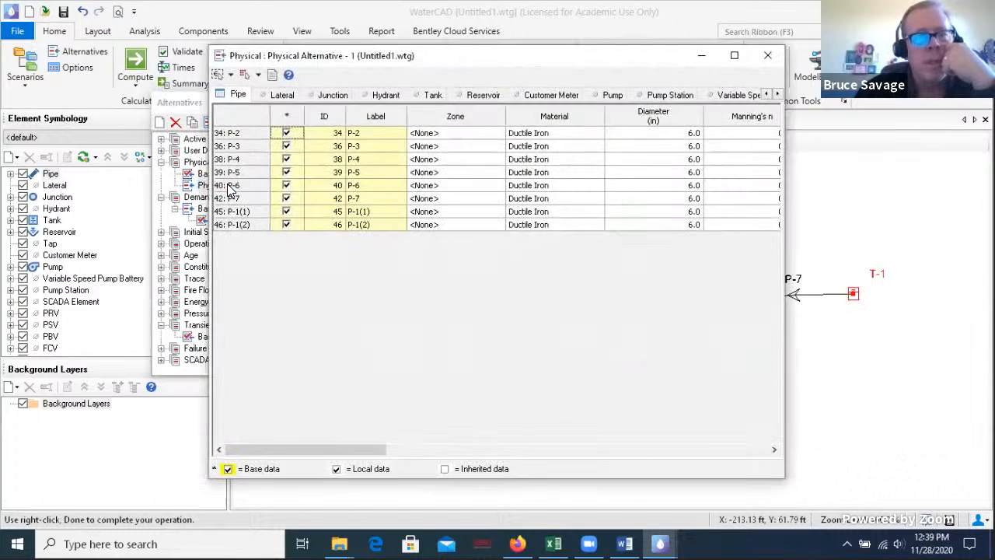
left_click(776, 94)
left_click(778, 94)
left_click(778, 94)
left_click(778, 94)
left_click(777, 94)
left_click(778, 94)
left_click(777, 94)
left_click(778, 94)
left_click(778, 94)
left_click(778, 94)
left_click(778, 94)
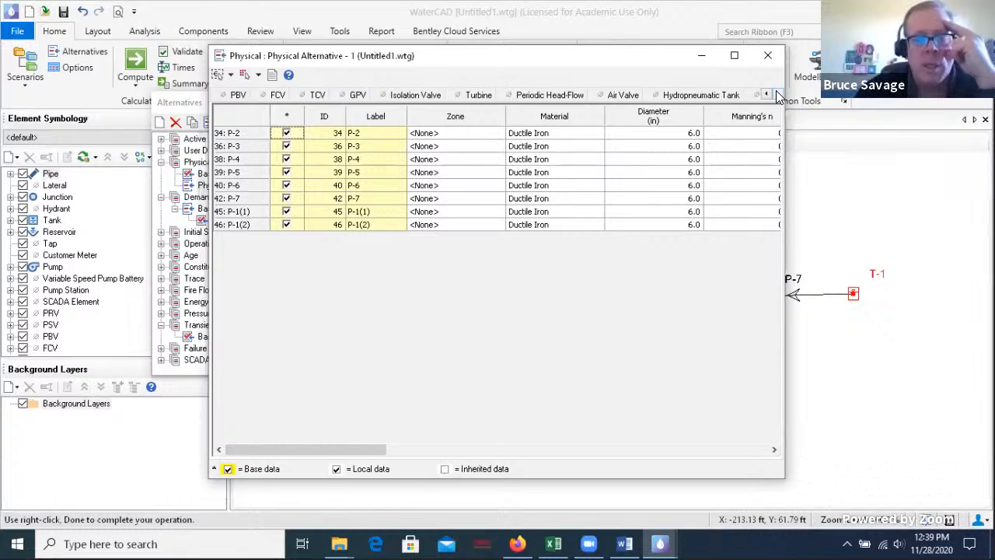
left_click(778, 94)
left_click(778, 94)
left_click(778, 94)
left_click(778, 94)
left_click(778, 94)
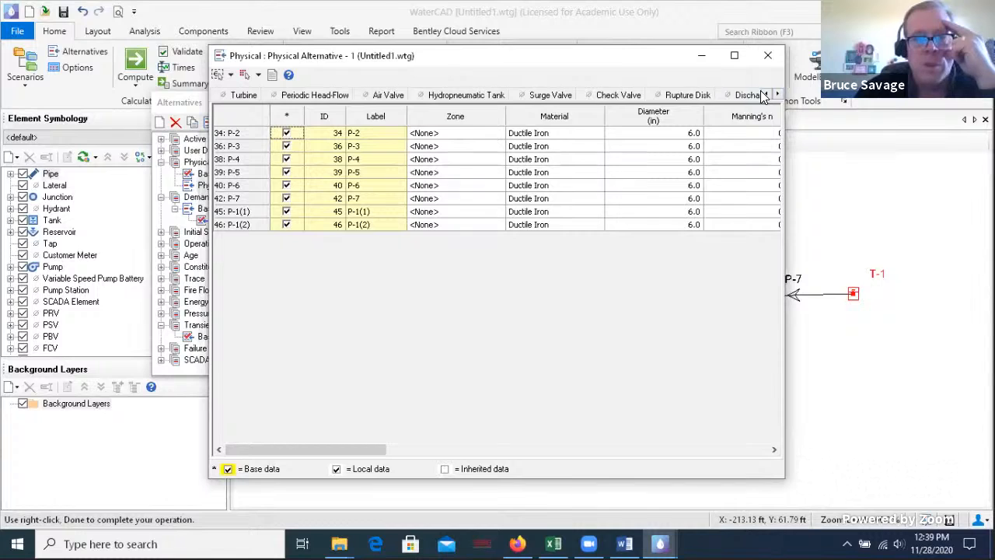
left_click(778, 95)
left_click(778, 95)
left_click(778, 95)
left_click(778, 95)
left_click(778, 95)
left_click(777, 95)
left_click(767, 94)
left_click(767, 95)
left_click(768, 95)
left_click(768, 95)
left_click(768, 95)
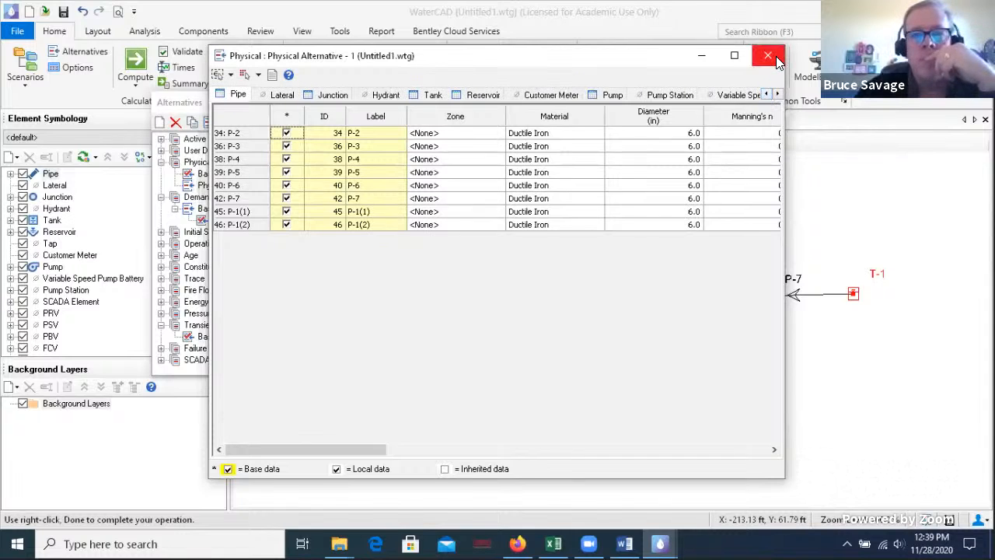
left_click(768, 56)
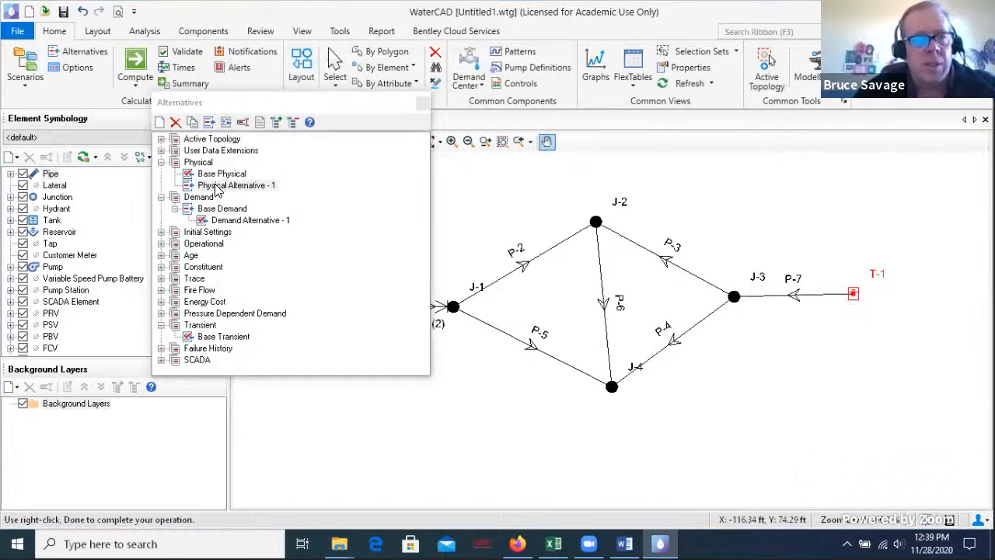
View the properties of Physical Alternative - 1, close them, and close the alternatives manager
right_click(216, 191)
left_click(190, 189)
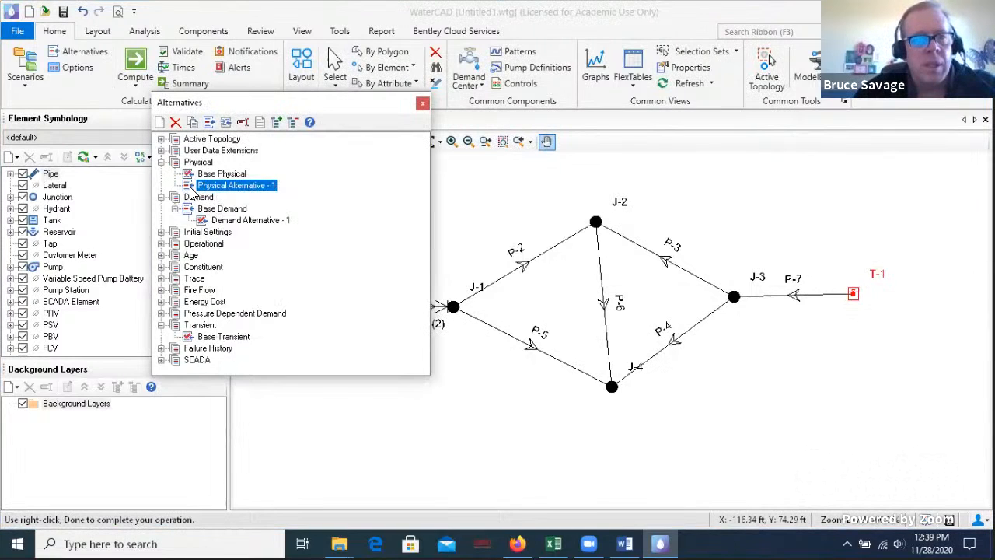
right_click(217, 192)
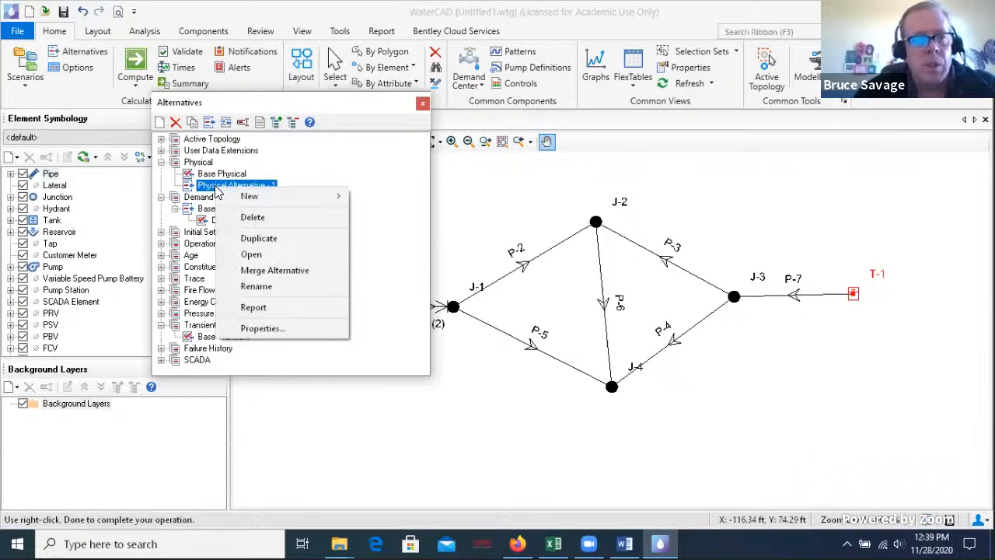
left_click(273, 326)
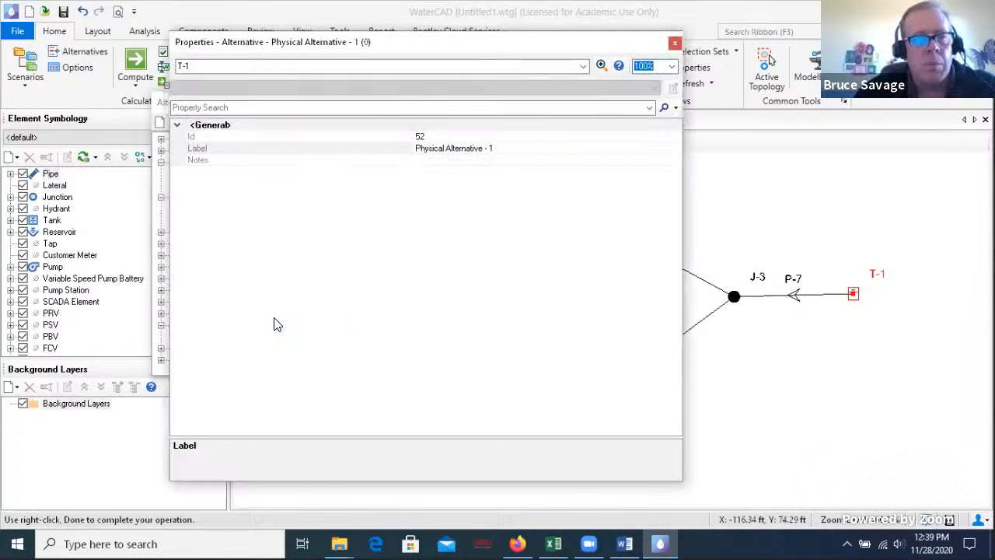
left_click(496, 156)
left_click(509, 146)
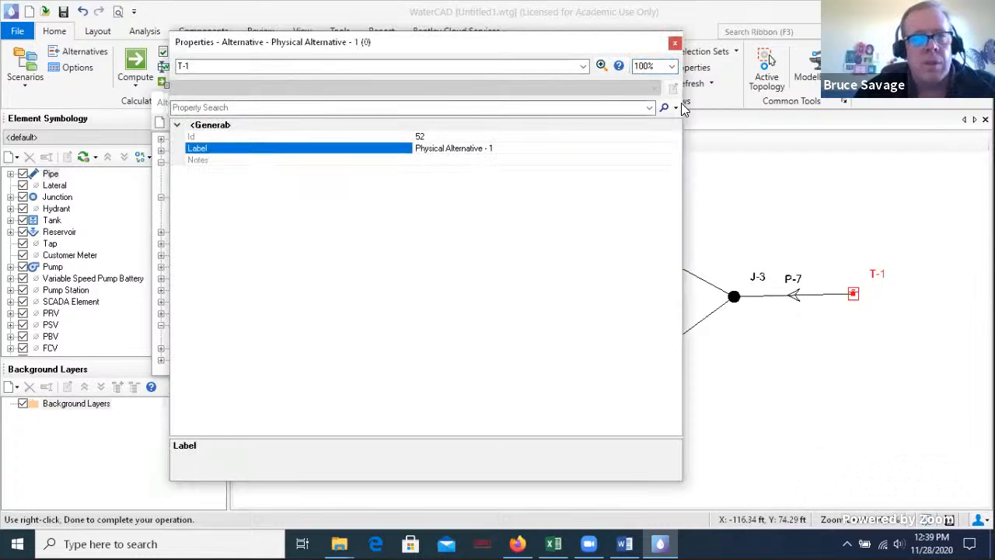
left_click(674, 42)
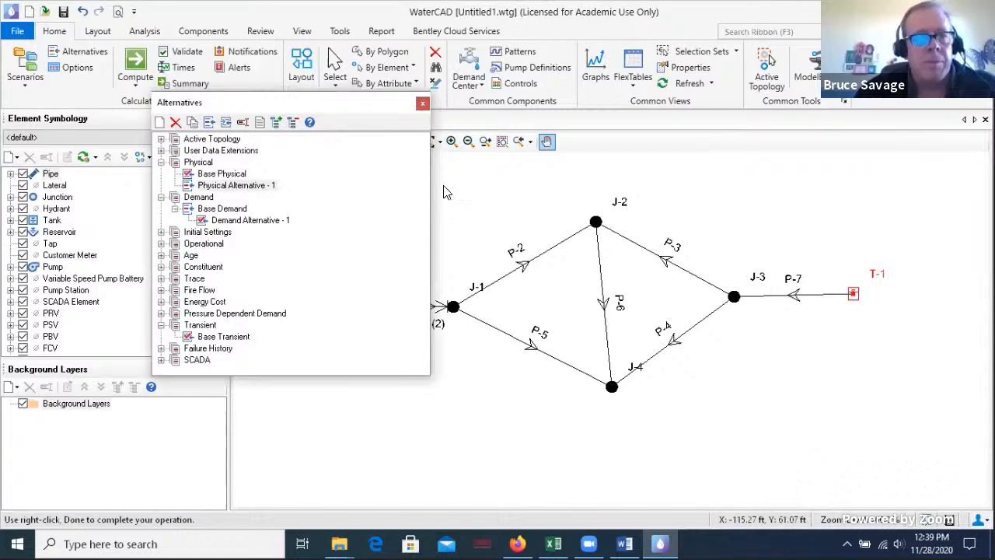
left_click(233, 185)
left_click(237, 219)
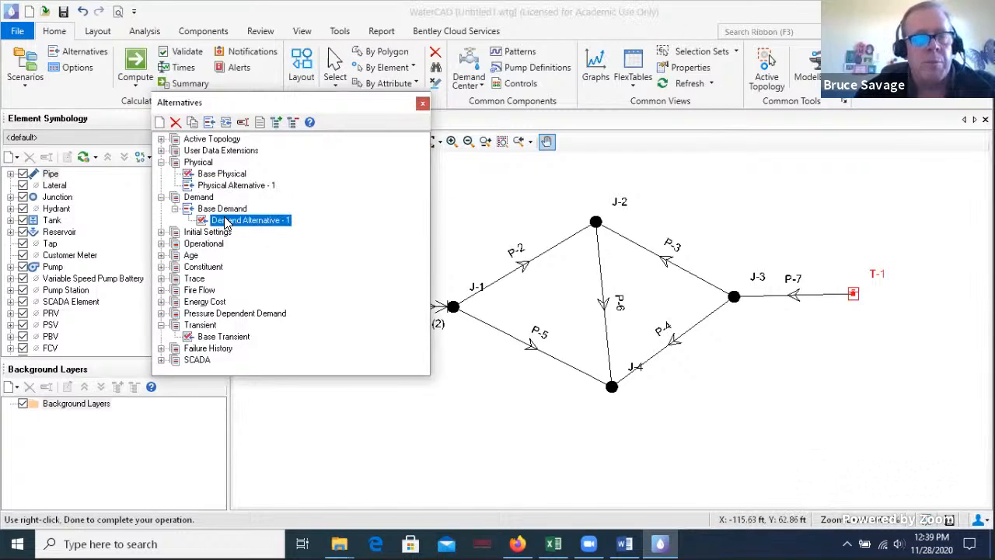
left_click(422, 103)
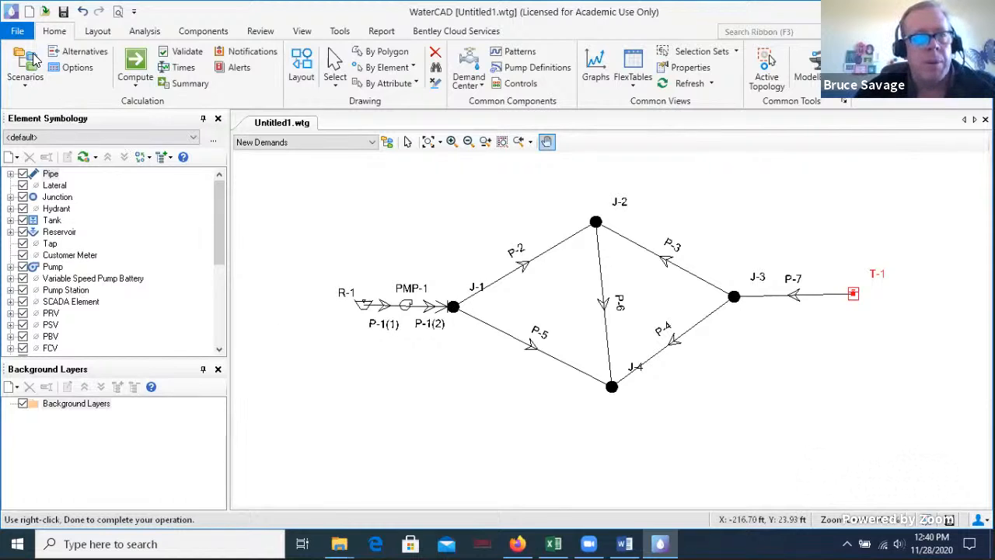
Save the model in the WaterCAD folder under the file name Excel Problem
left_click(62, 14)
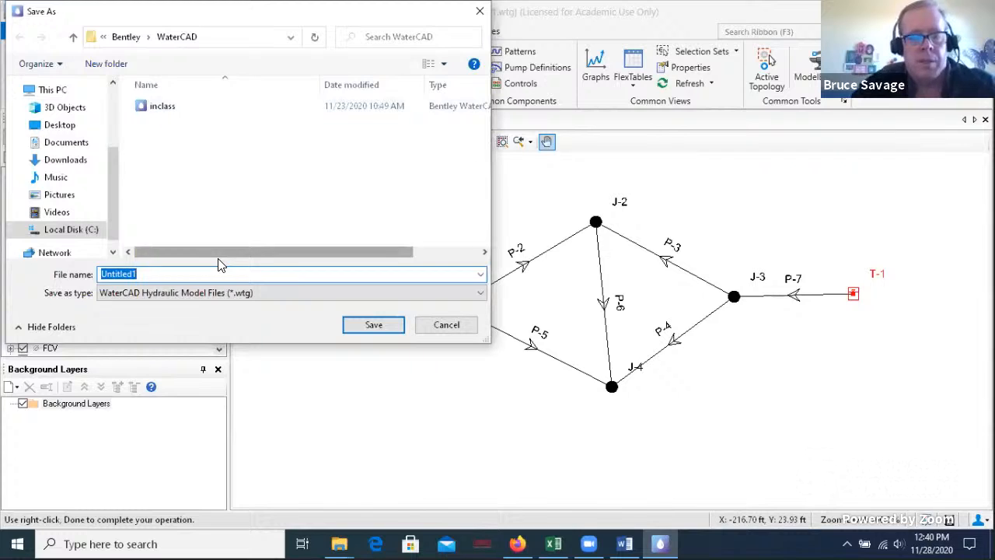
type("Excel ")
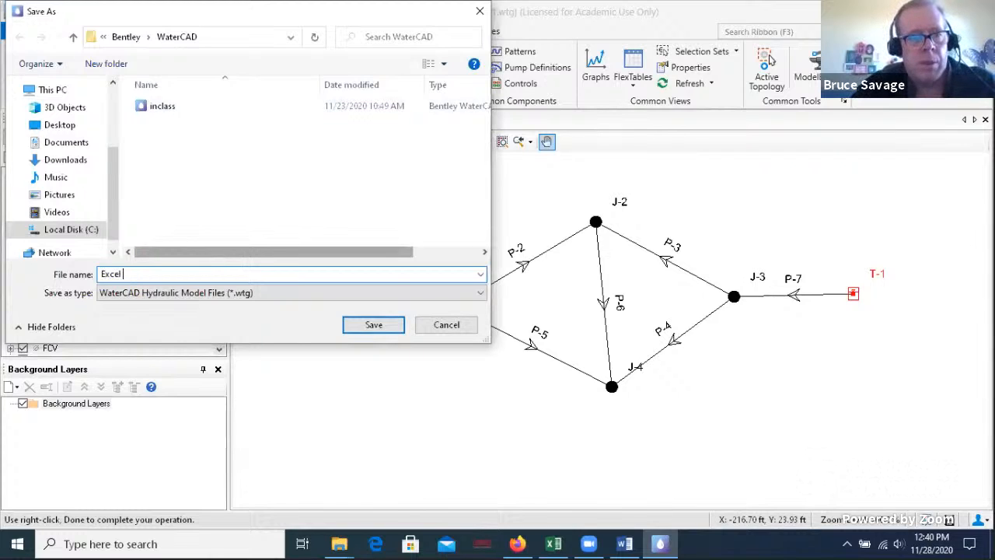
type("PRoblem")
key("Return")
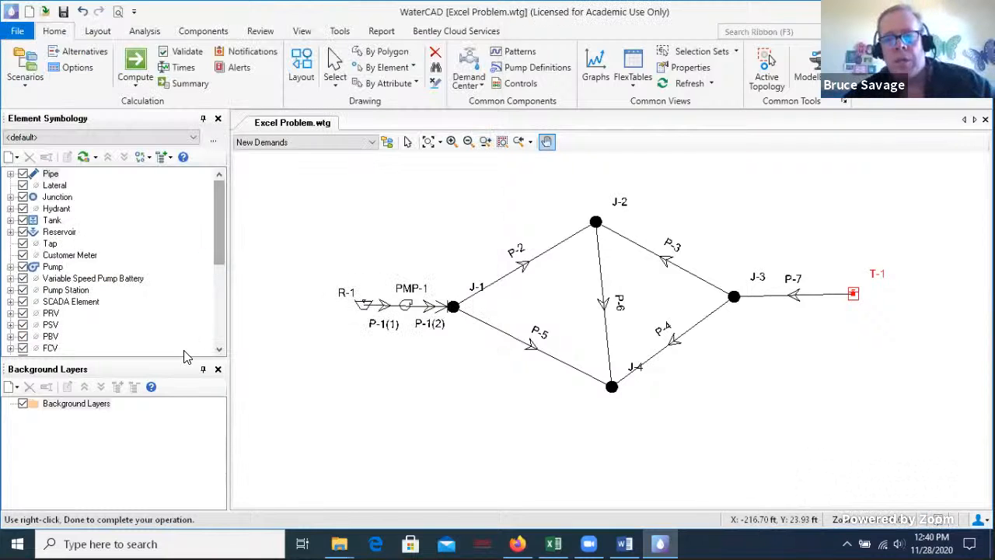